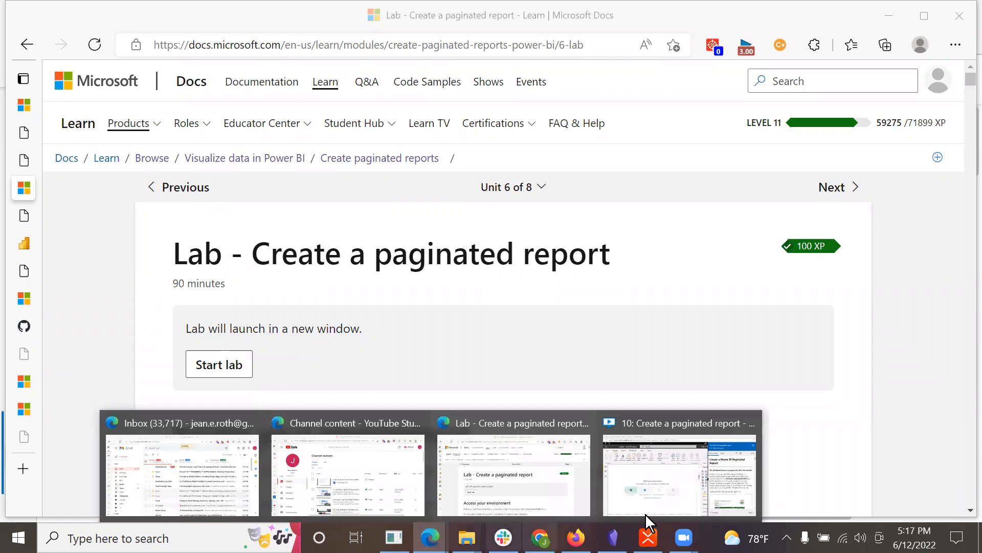
Step: Switch to the Create a paginated report lab window and fit the window to the machine
{"action": "left_click", "coordinate": [679, 487]}
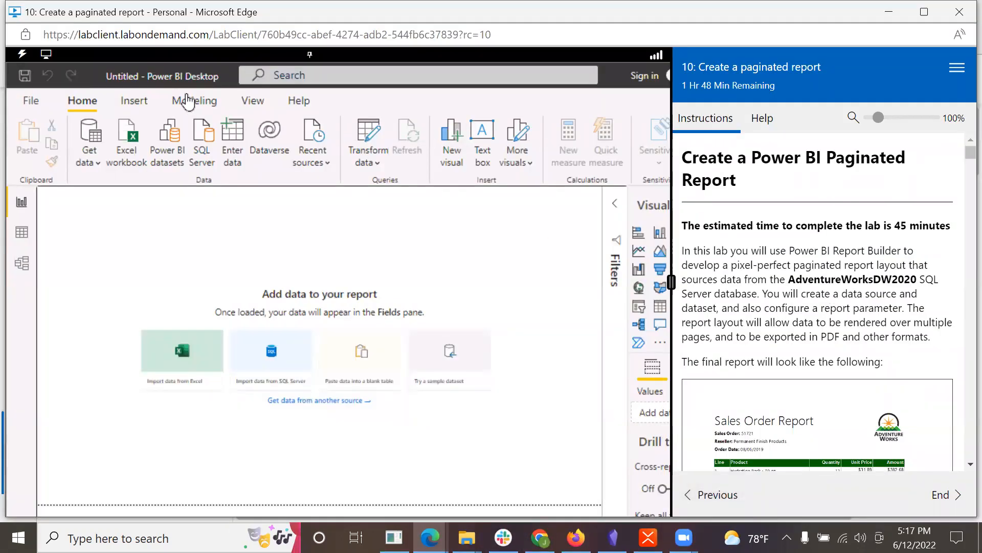
{"action": "left_click", "coordinate": [46, 59]}
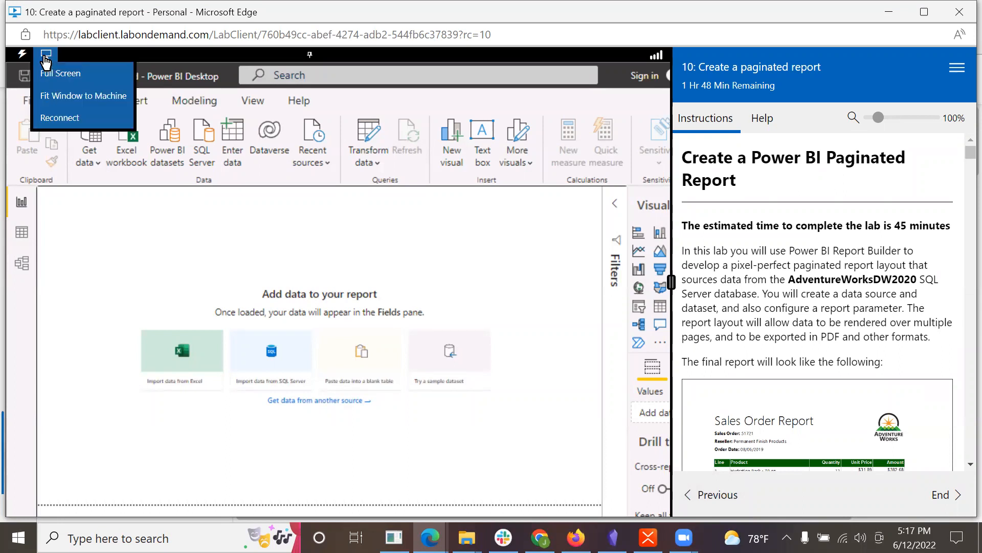
{"action": "left_click", "coordinate": [55, 102]}
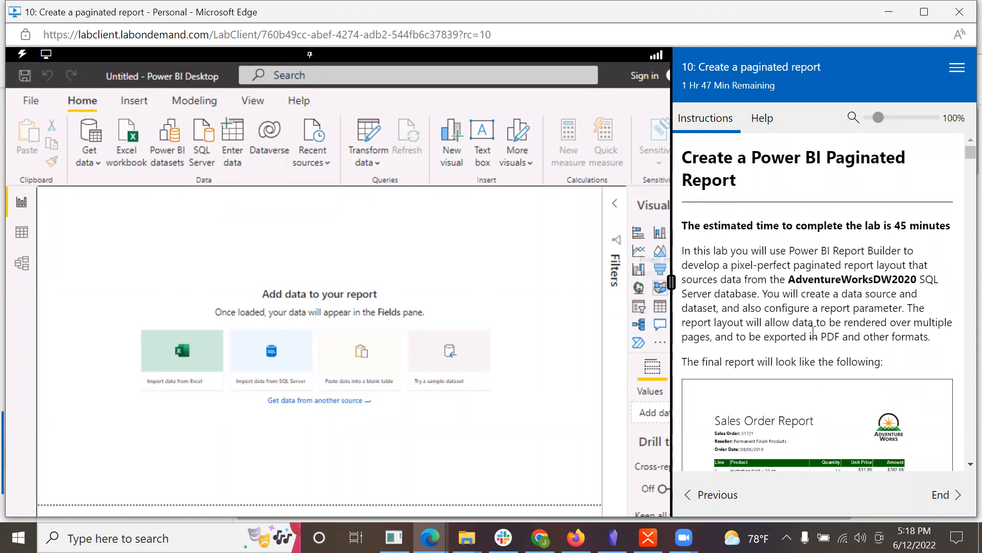
Step: Read the lab introduction, the list of labs and the Exercise 1 instructions for creating the report
{"action": "scroll", "coordinate": [827, 350], "scroll_direction": "down", "scroll_amount": 1}
{"action": "scroll", "coordinate": [828, 350], "scroll_direction": "up", "scroll_amount": 1}
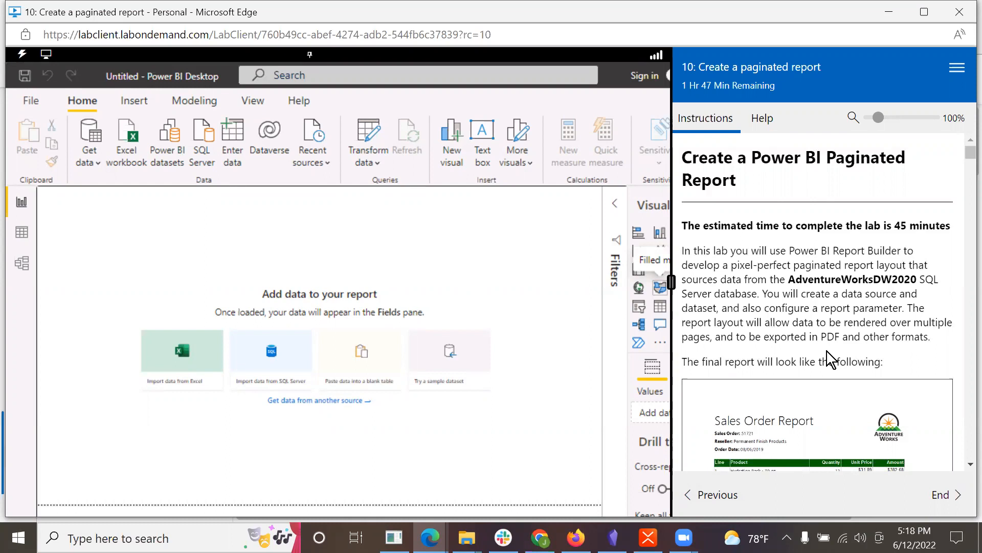
{"action": "scroll", "coordinate": [827, 351], "scroll_direction": "down", "scroll_amount": 1}
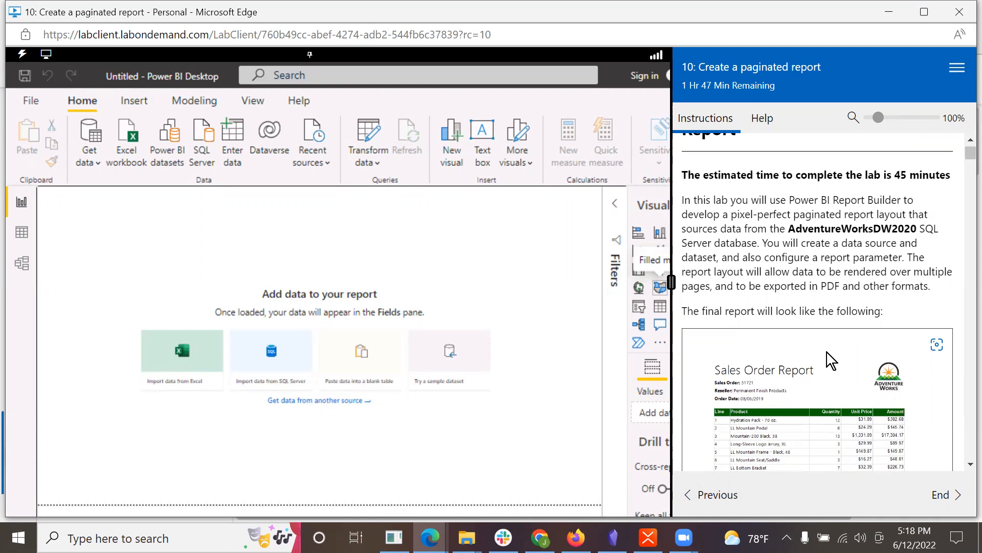
{"action": "scroll", "coordinate": [832, 355], "scroll_direction": "down", "scroll_amount": 3}
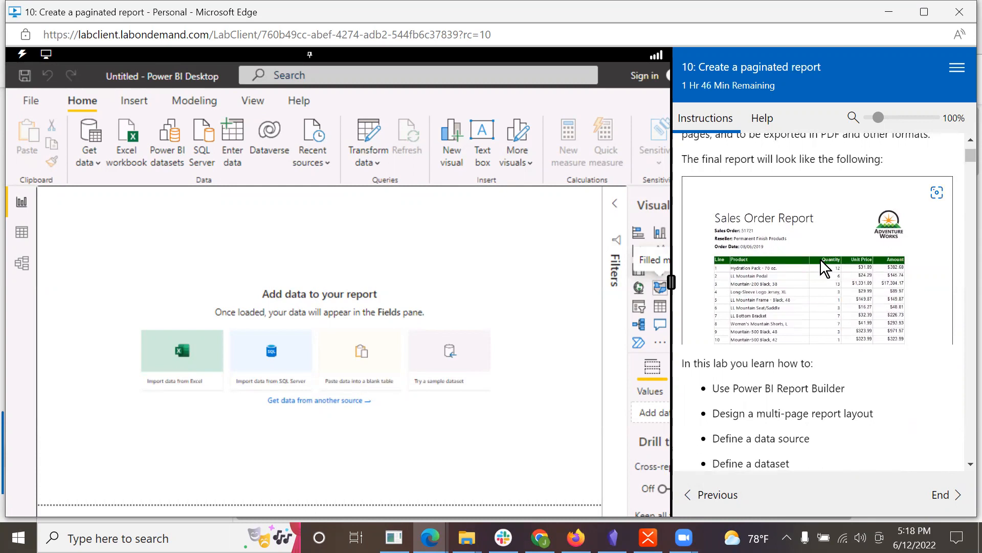
{"action": "scroll", "coordinate": [830, 340], "scroll_direction": "down", "scroll_amount": 3}
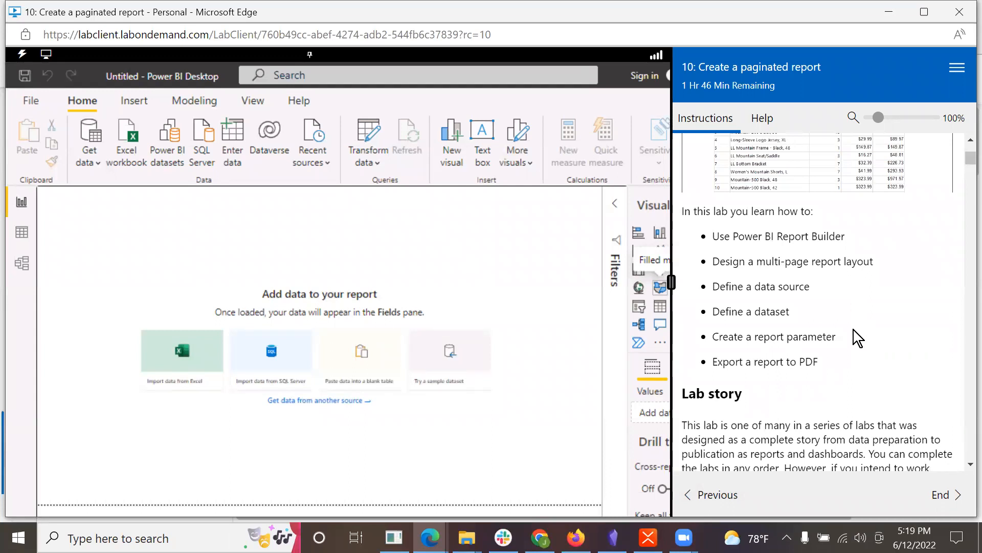
{"action": "scroll", "coordinate": [851, 361], "scroll_direction": "down", "scroll_amount": 4}
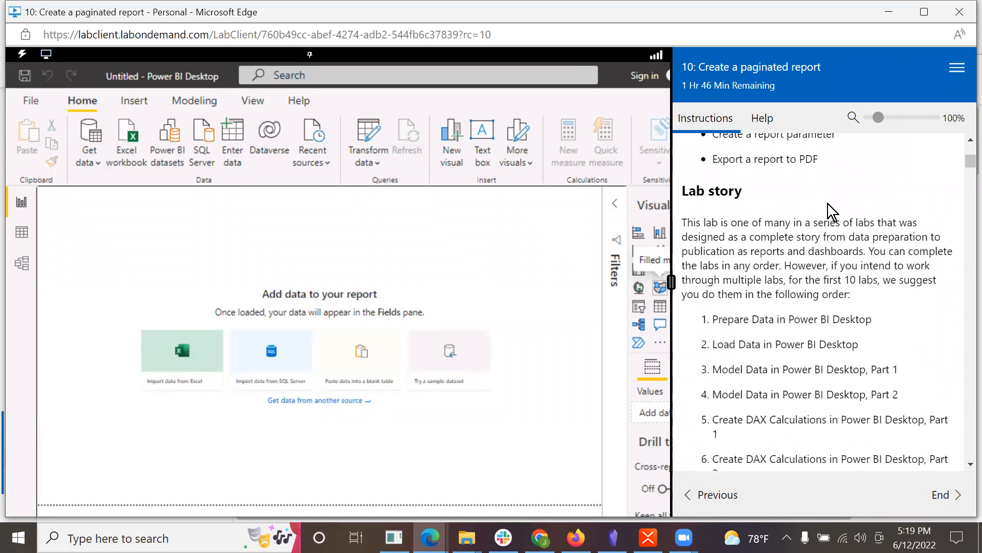
{"action": "scroll", "coordinate": [830, 209], "scroll_direction": "down", "scroll_amount": 1}
{"action": "scroll", "coordinate": [830, 209], "scroll_direction": "down", "scroll_amount": 4}
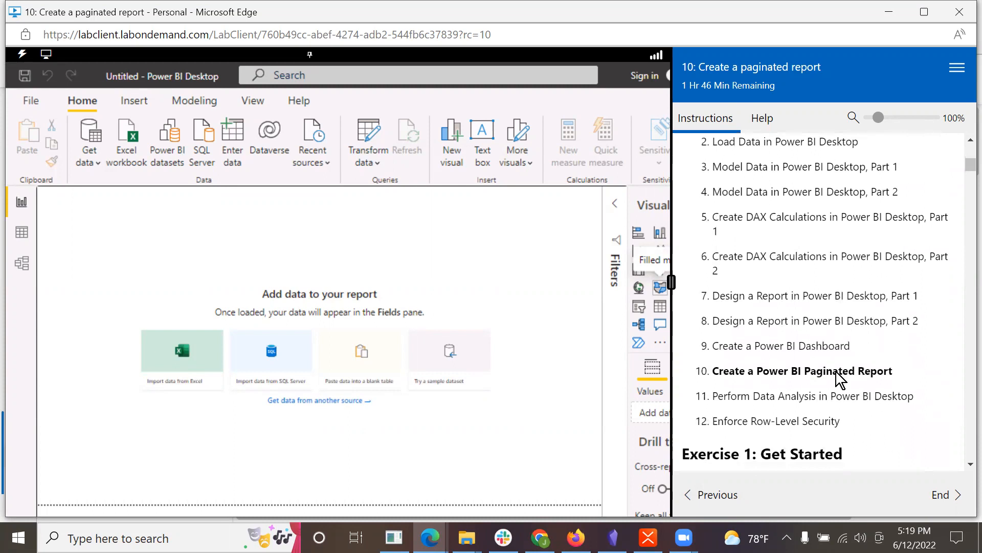
{"action": "scroll", "coordinate": [851, 354], "scroll_direction": "down", "scroll_amount": 2}
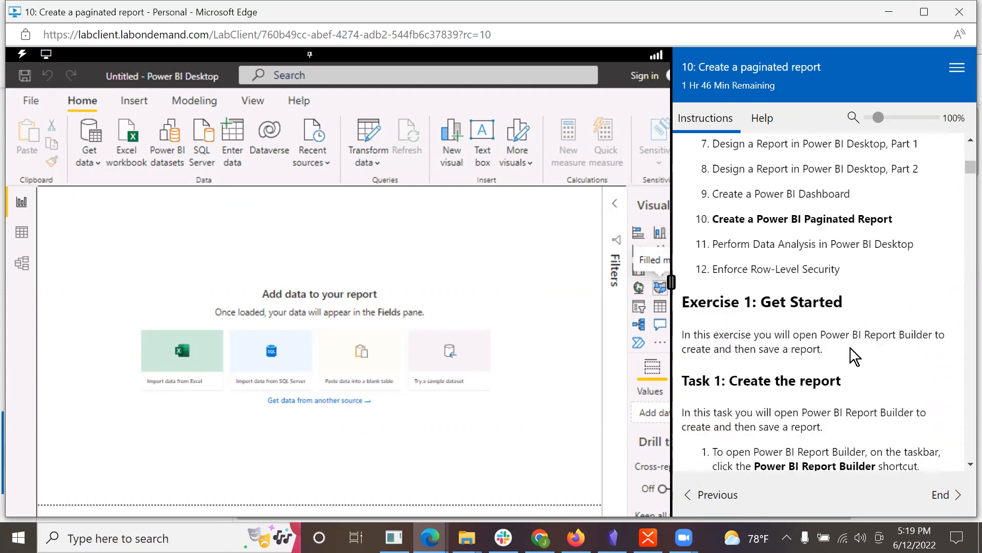
{"action": "scroll", "coordinate": [850, 348], "scroll_direction": "down", "scroll_amount": 2}
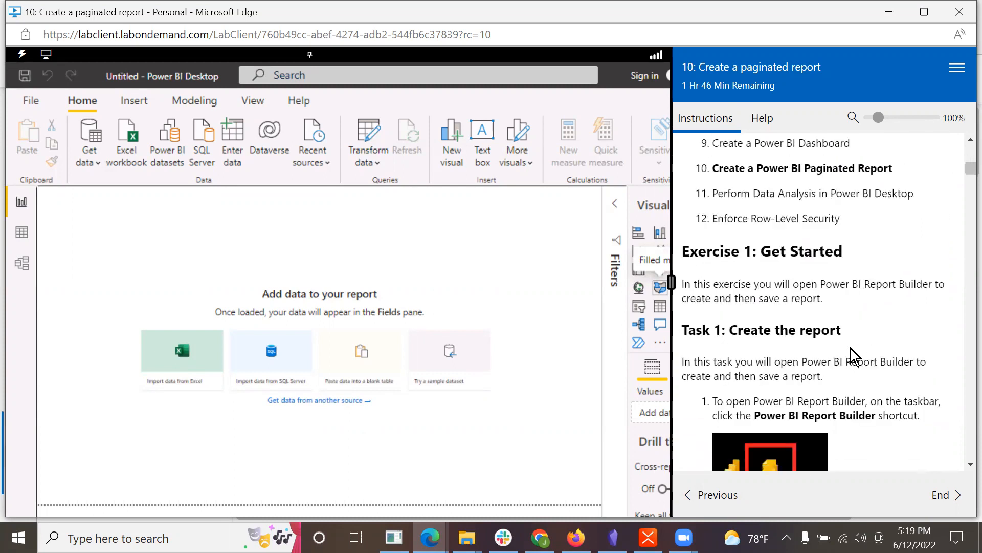
{"action": "scroll", "coordinate": [852, 353], "scroll_direction": "down", "scroll_amount": 1}
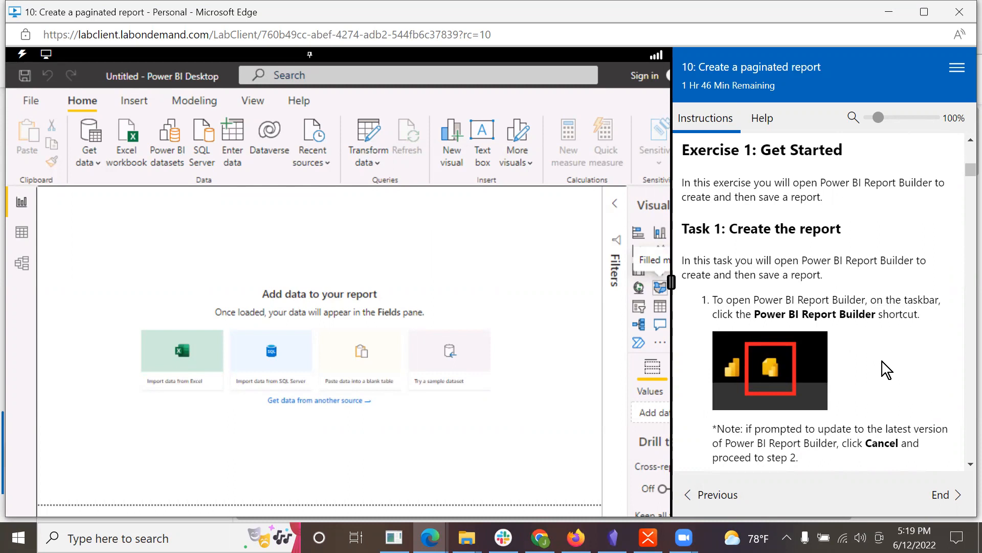
{"action": "scroll", "coordinate": [882, 362], "scroll_direction": "down", "scroll_amount": 1}
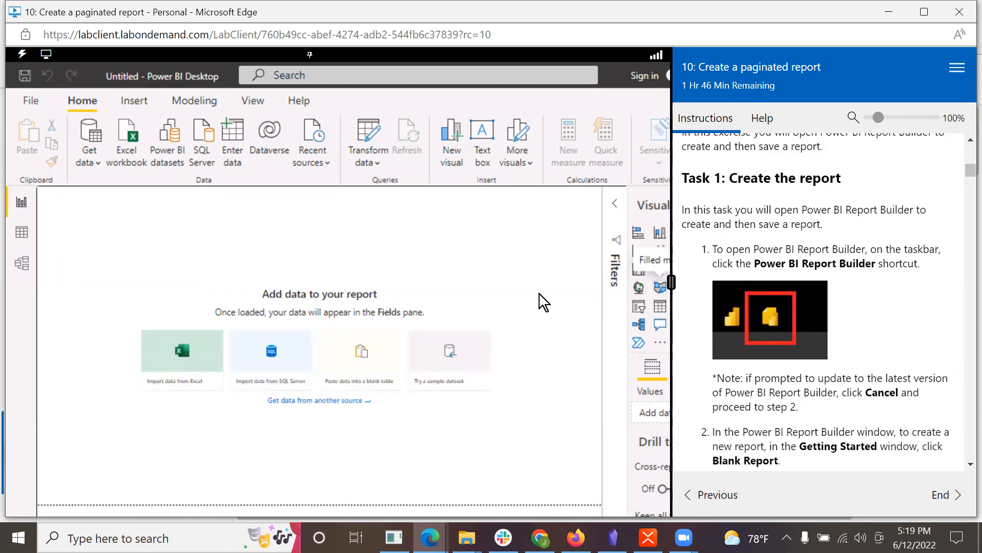
Step: Widen the virtual machine area, launch Power BI Report Builder from the lab machine and decline the version update
{"action": "left_click_drag", "start_coordinate": [666, 281], "coordinate": [775, 428]}
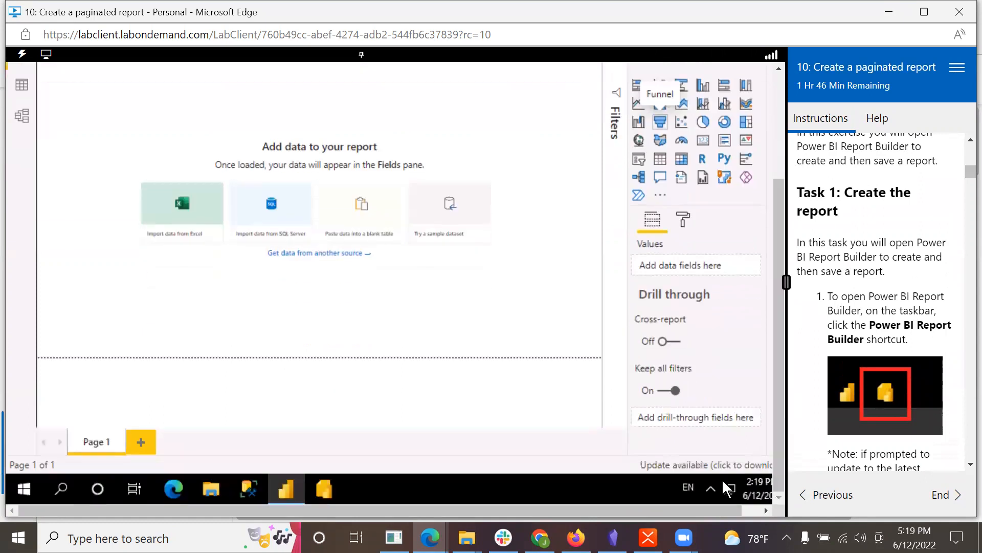
{"action": "left_click", "coordinate": [323, 489]}
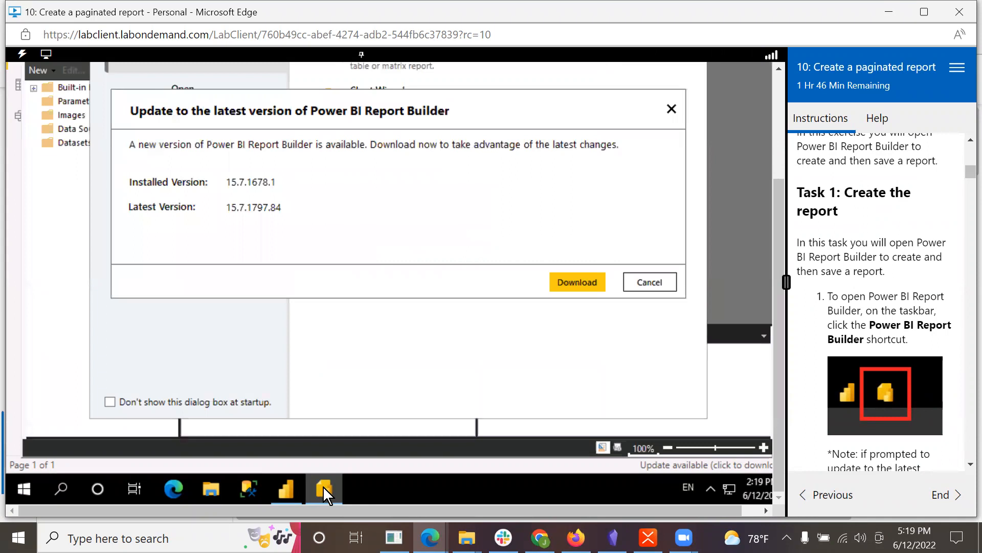
{"action": "scroll", "coordinate": [880, 403], "scroll_direction": "down", "scroll_amount": 2}
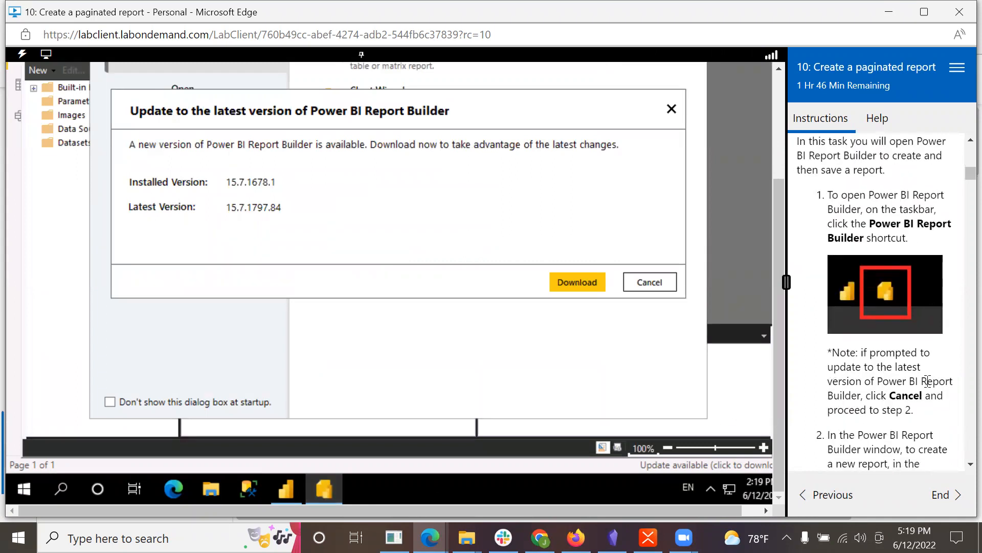
{"action": "left_click", "coordinate": [648, 282]}
Step: Create a new blank report from the Getting Started window
{"action": "scroll", "coordinate": [937, 405], "scroll_direction": "down", "scroll_amount": 1}
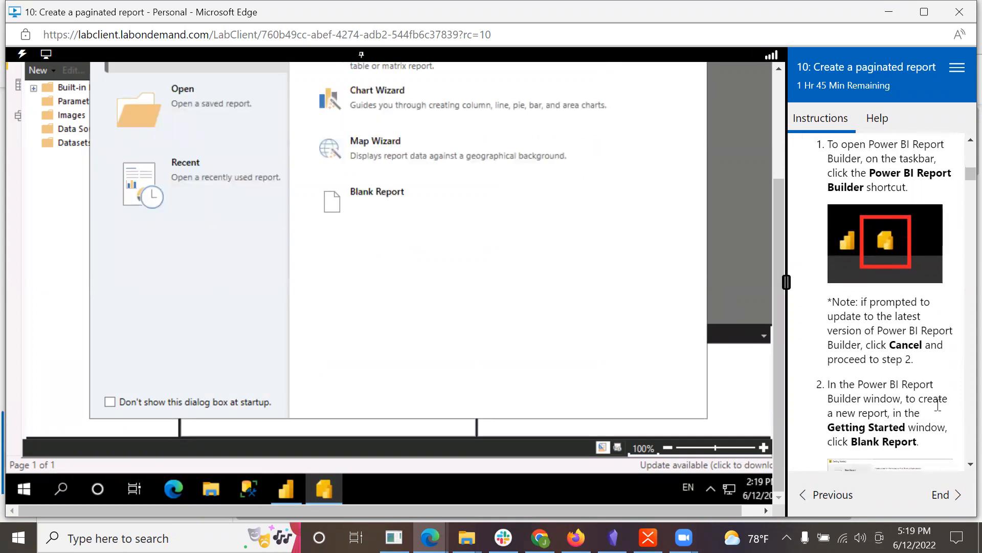
{"action": "scroll", "coordinate": [937, 405], "scroll_direction": "down", "scroll_amount": 1}
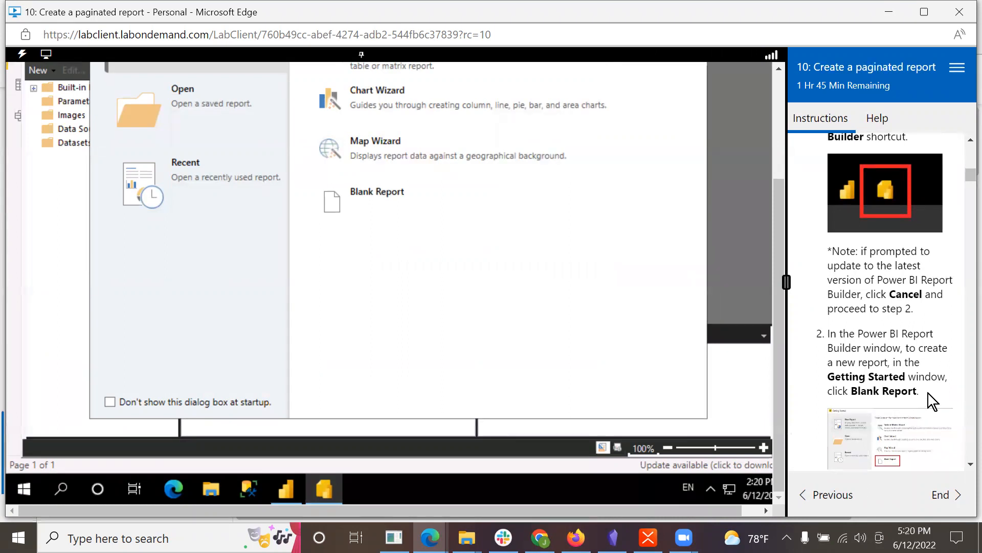
{"action": "scroll", "coordinate": [928, 392], "scroll_direction": "down", "scroll_amount": 2}
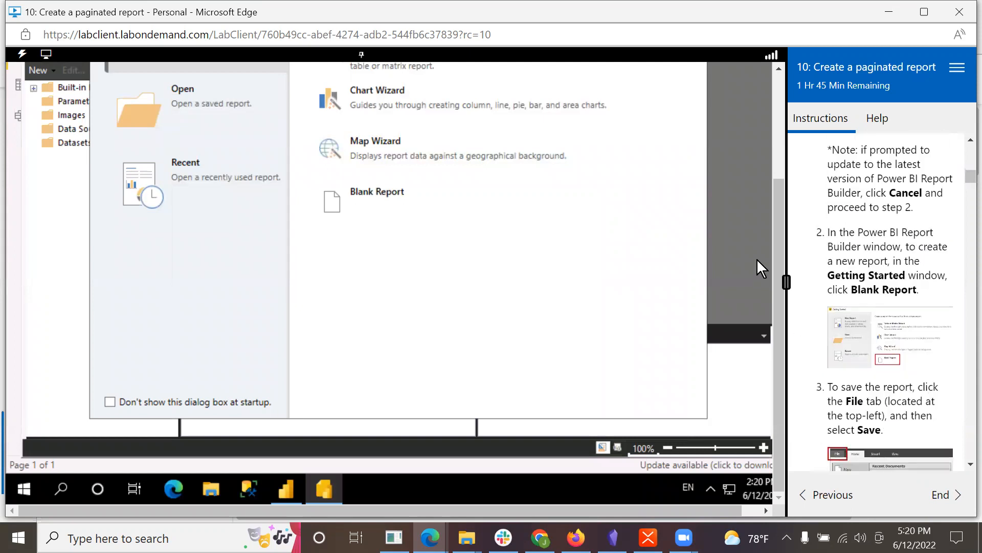
{"action": "left_click_drag", "start_coordinate": [778, 205], "coordinate": [786, 87]}
{"action": "left_click", "coordinate": [370, 340]}
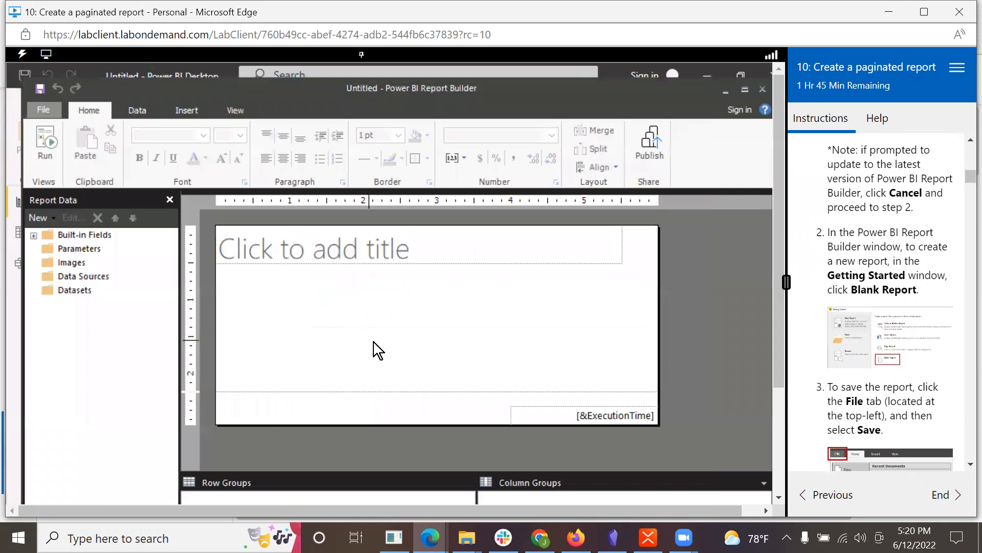
Step: Start saving the report and browse to the D:\DA100\MySolution folder
{"action": "scroll", "coordinate": [871, 411], "scroll_direction": "down", "scroll_amount": 2}
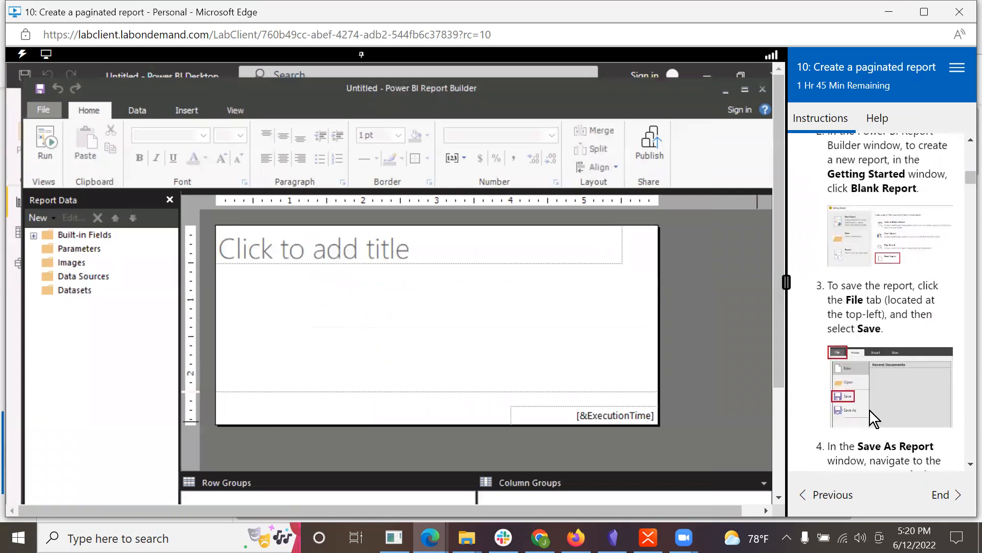
{"action": "scroll", "coordinate": [869, 409], "scroll_direction": "down", "scroll_amount": 1}
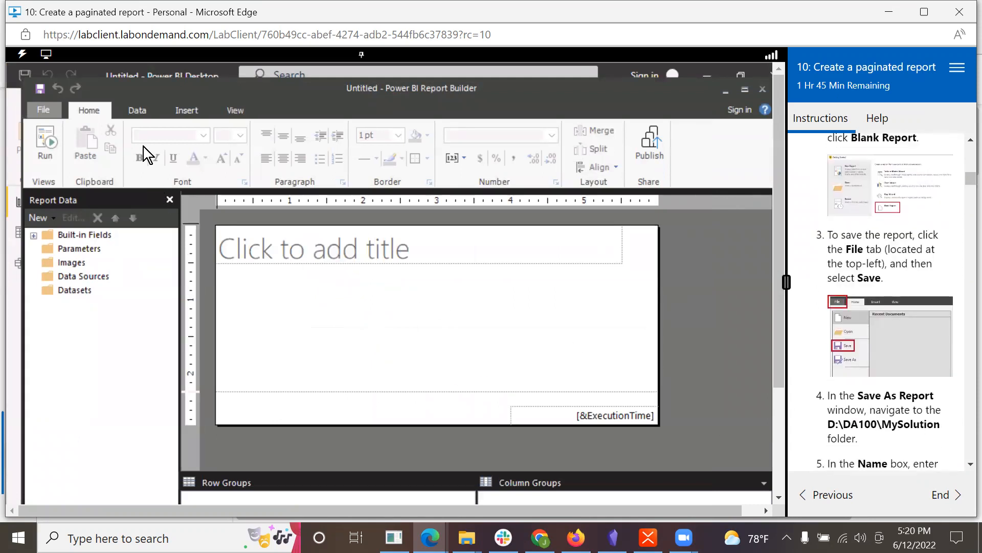
{"action": "left_click", "coordinate": [49, 103]}
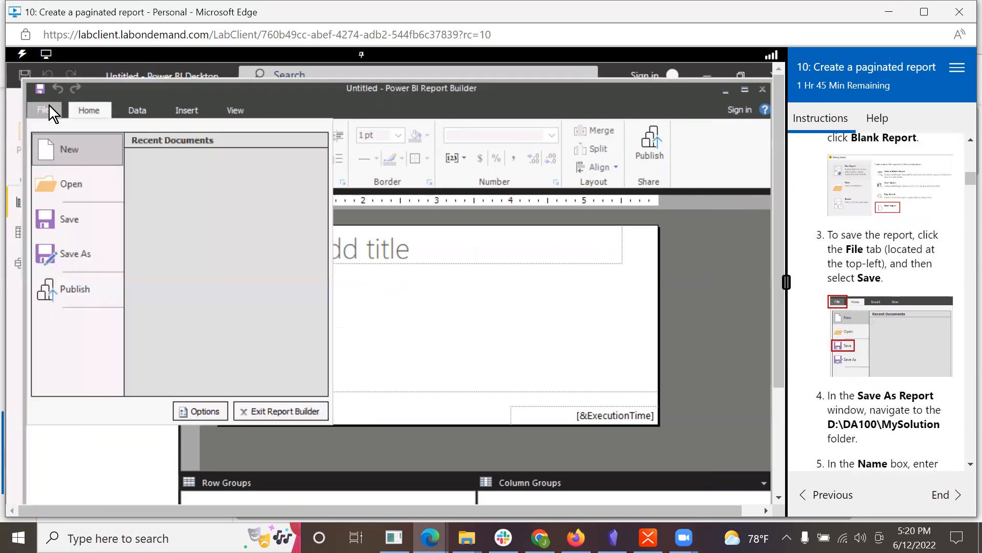
{"action": "left_click", "coordinate": [60, 219]}
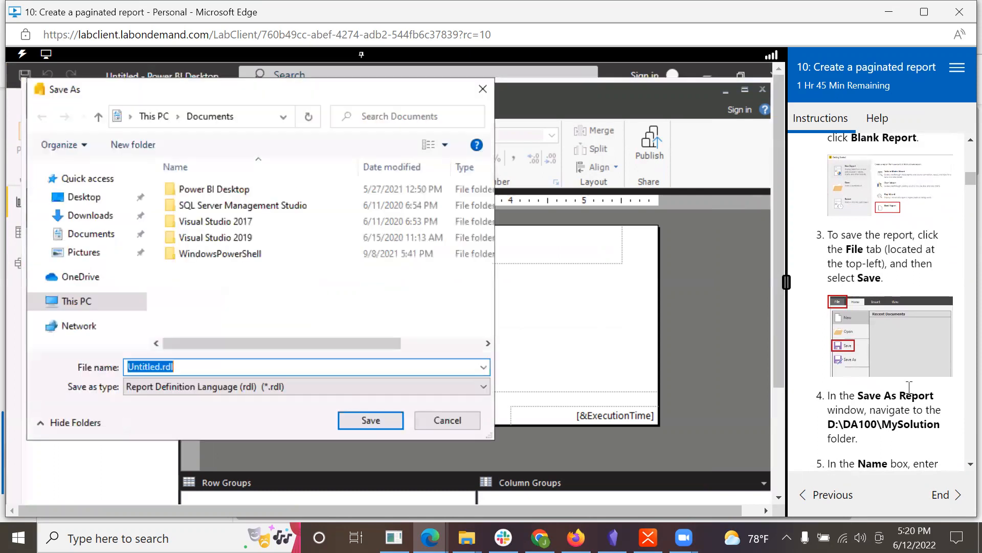
{"action": "scroll", "coordinate": [909, 388], "scroll_direction": "down", "scroll_amount": 1}
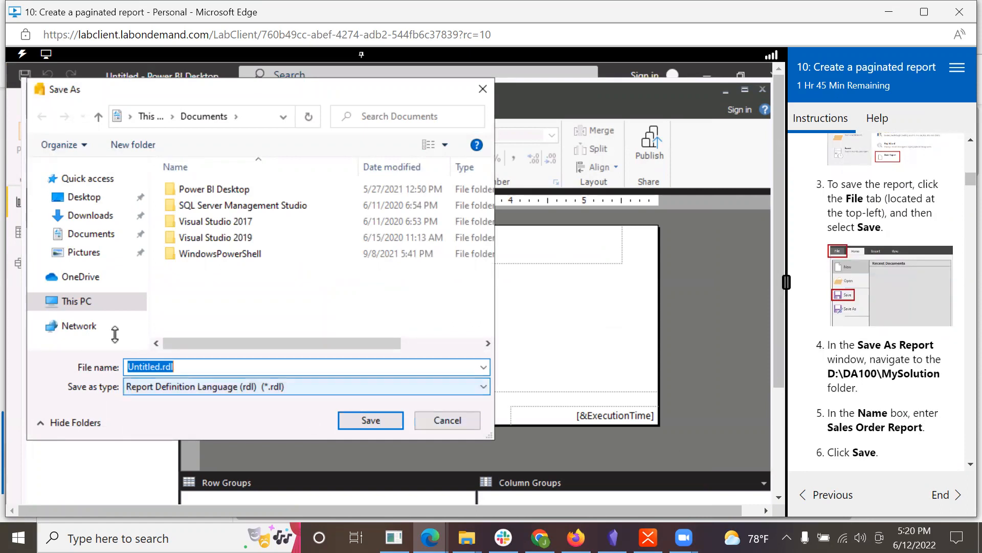
{"action": "left_click", "coordinate": [36, 301]}
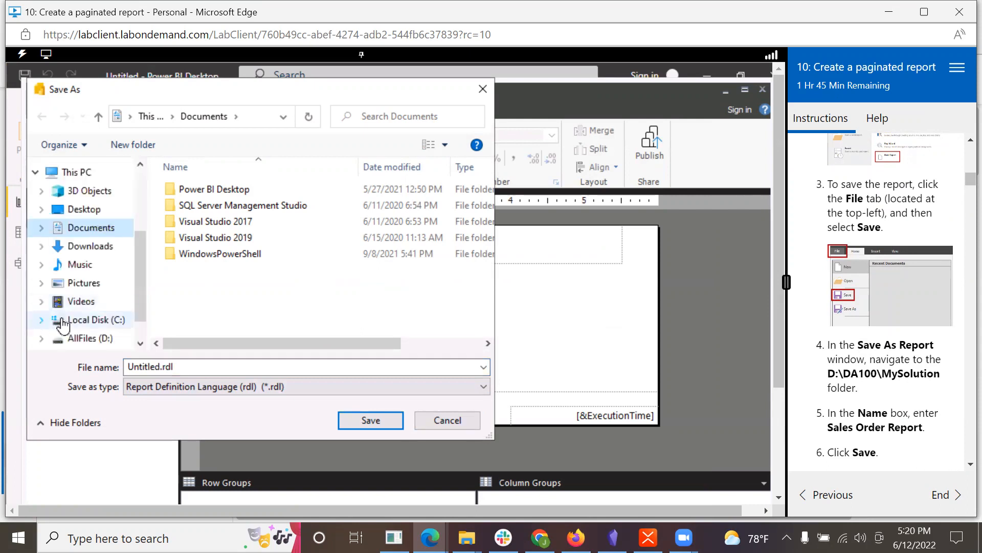
{"action": "left_click", "coordinate": [74, 338]}
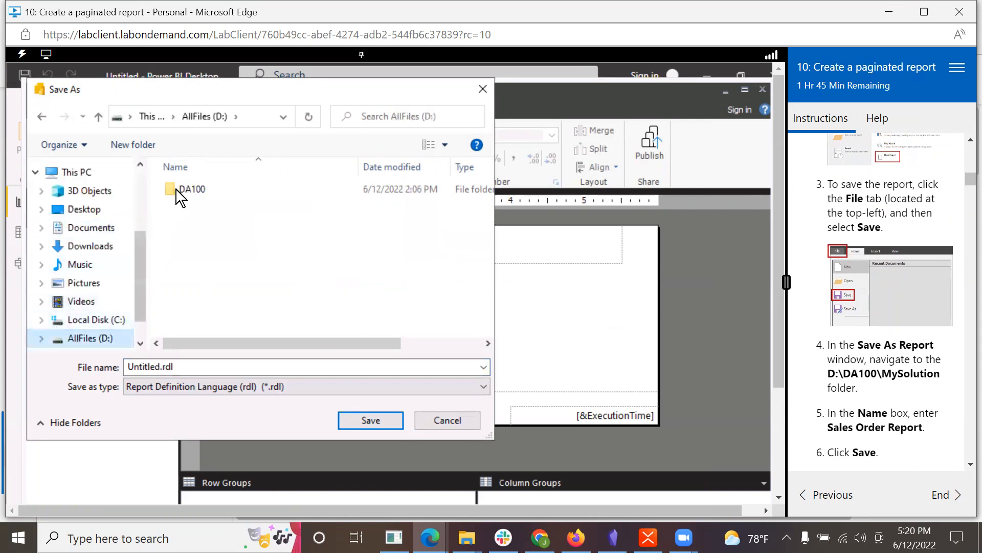
{"action": "double_click", "coordinate": [187, 190]}
{"action": "left_click", "coordinate": [195, 239]}
{"action": "double_click", "coordinate": [195, 240]}
Step: Name the report file Sales Order Report.rdl and save it in the MySolution folder
{"action": "scroll", "coordinate": [902, 409], "scroll_direction": "down", "scroll_amount": 2}
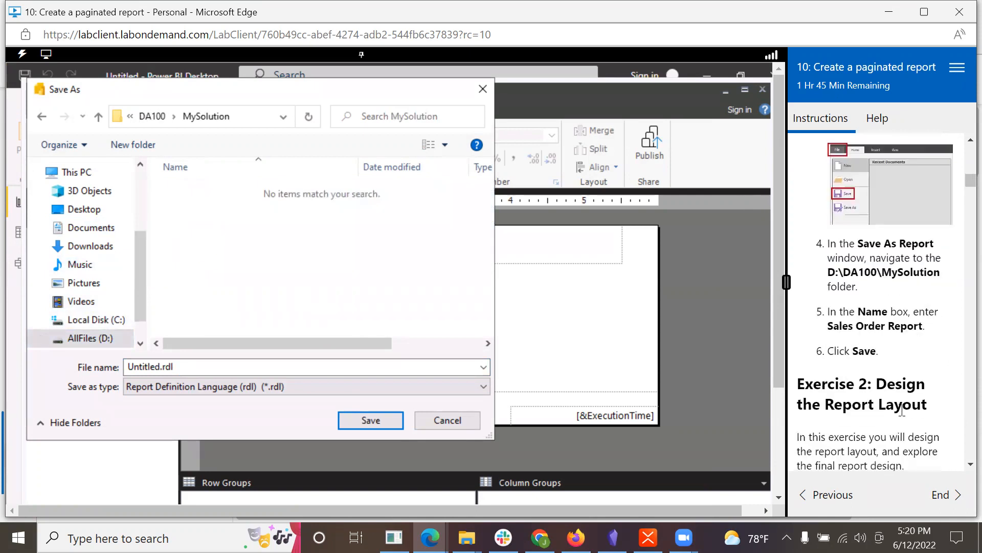
{"action": "scroll", "coordinate": [902, 410], "scroll_direction": "down", "scroll_amount": 1}
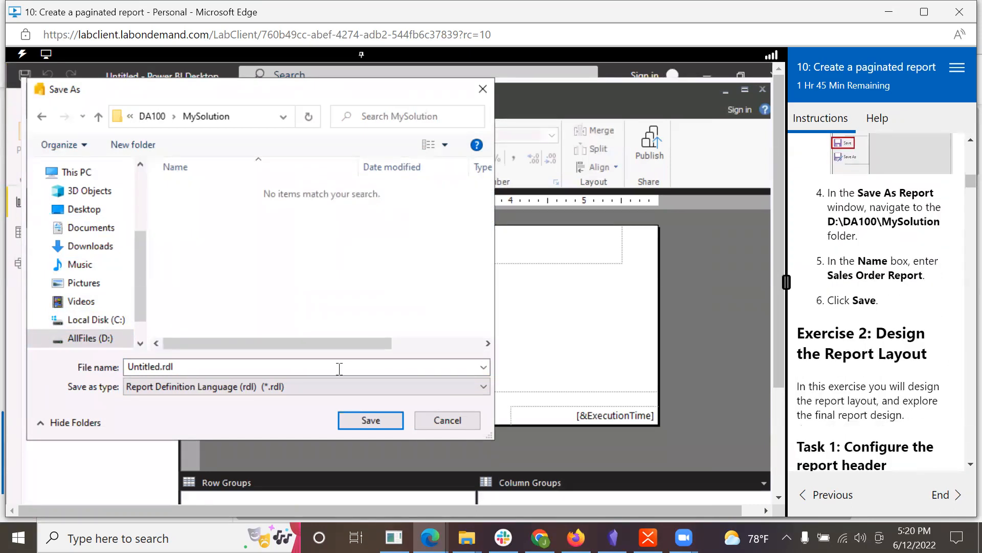
{"action": "double_click", "coordinate": [178, 371]}
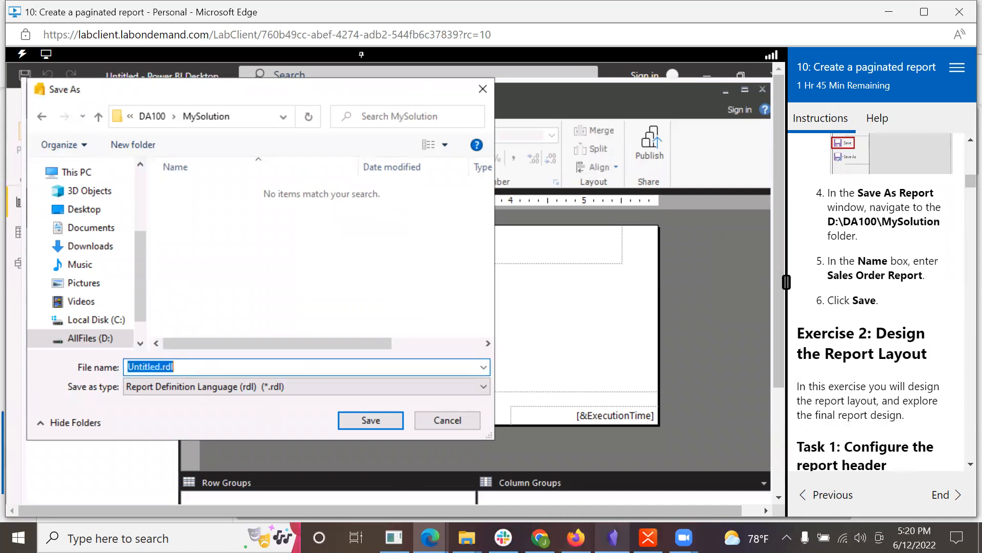
{"action": "key", "text": "Left"}
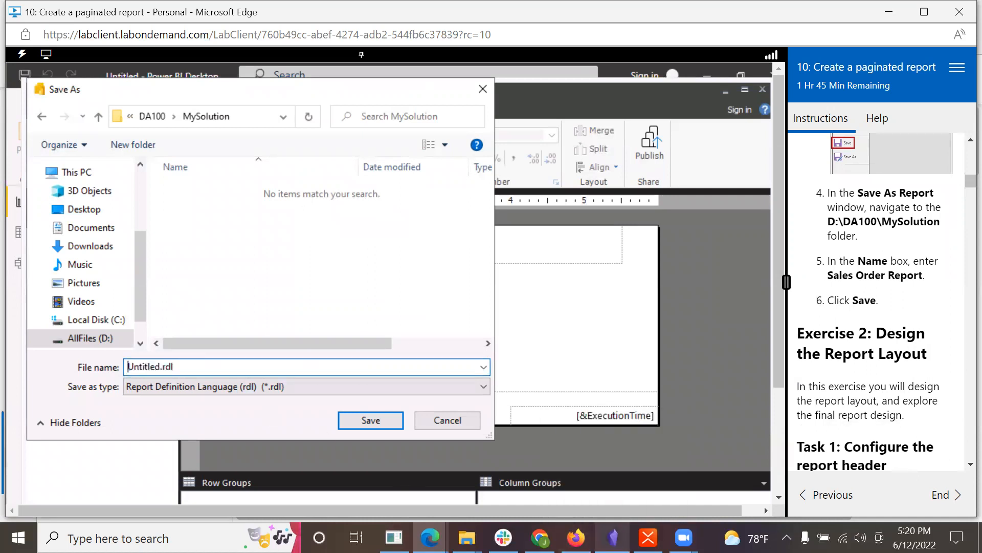
{"action": "key", "text": "Delete"}
{"action": "key", "text": "Delete"}
{"action": "key", "text": "Delete"}
{"action": "key", "text": "Delete"}
{"action": "key", "text": "Delete"}
{"action": "key", "text": "Delete"}
{"action": "key", "text": "Delete"}
{"action": "key", "text": "Delete"}
{"action": "type", "text": "A"}
{"action": "key", "text": "BackSpace"}
{"action": "type", "text": "Sales Order Report"}
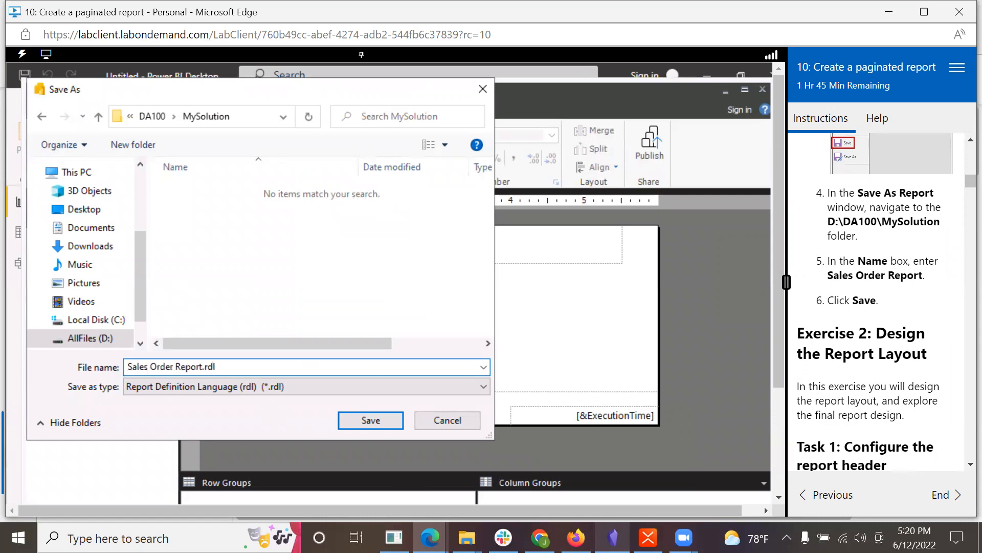
{"action": "left_click", "coordinate": [366, 416]}
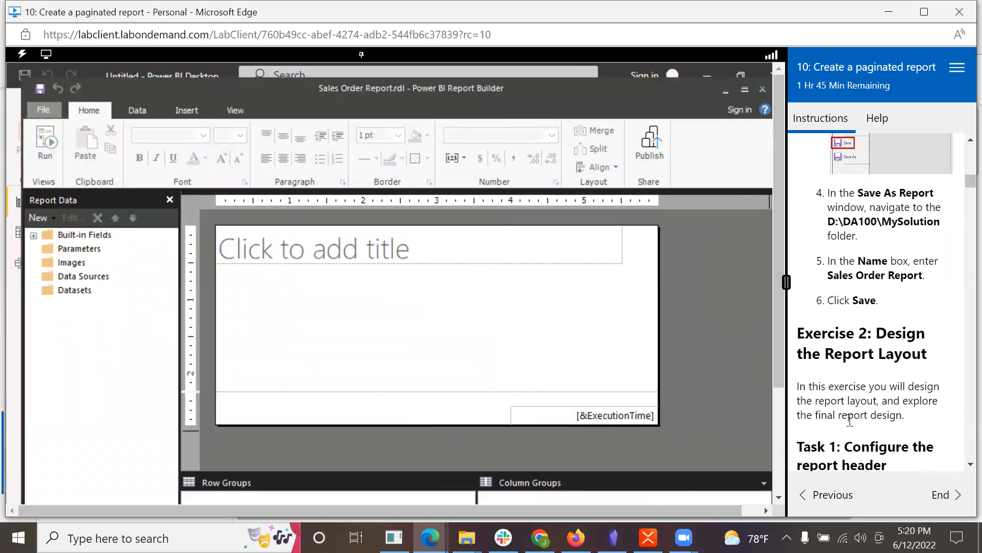
Step: Read on to Exercise 2, Task 1 in the lab instructions and copy the link of the default report layout image
{"action": "scroll", "coordinate": [853, 420], "scroll_direction": "down", "scroll_amount": 2}
{"action": "scroll", "coordinate": [853, 419], "scroll_direction": "down", "scroll_amount": 1}
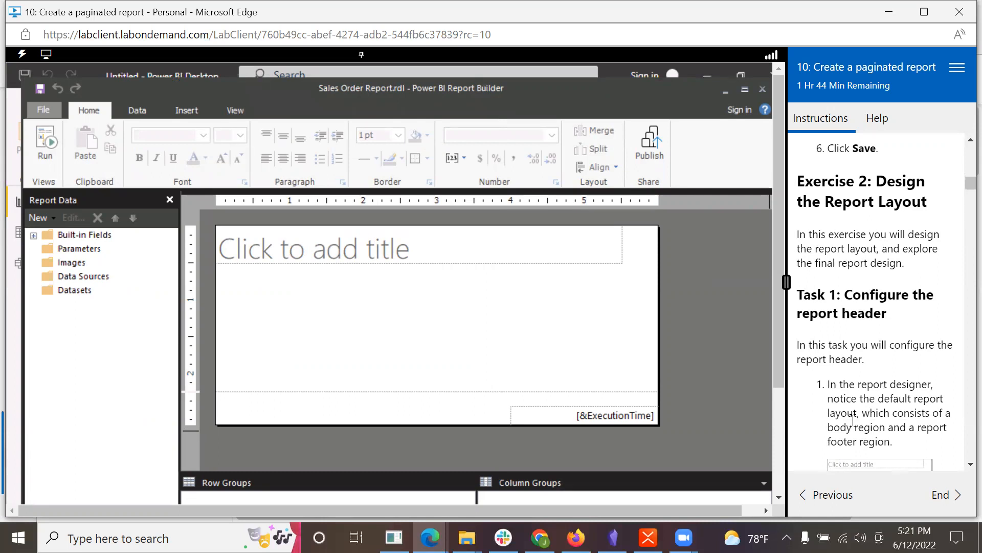
{"action": "scroll", "coordinate": [869, 429], "scroll_direction": "down", "scroll_amount": 2}
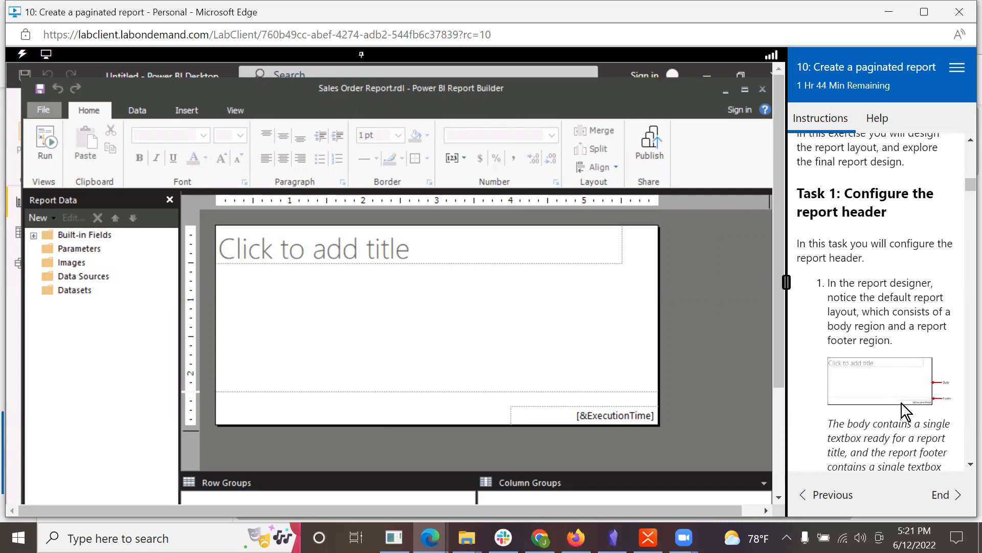
{"action": "scroll", "coordinate": [901, 403], "scroll_direction": "down", "scroll_amount": 2}
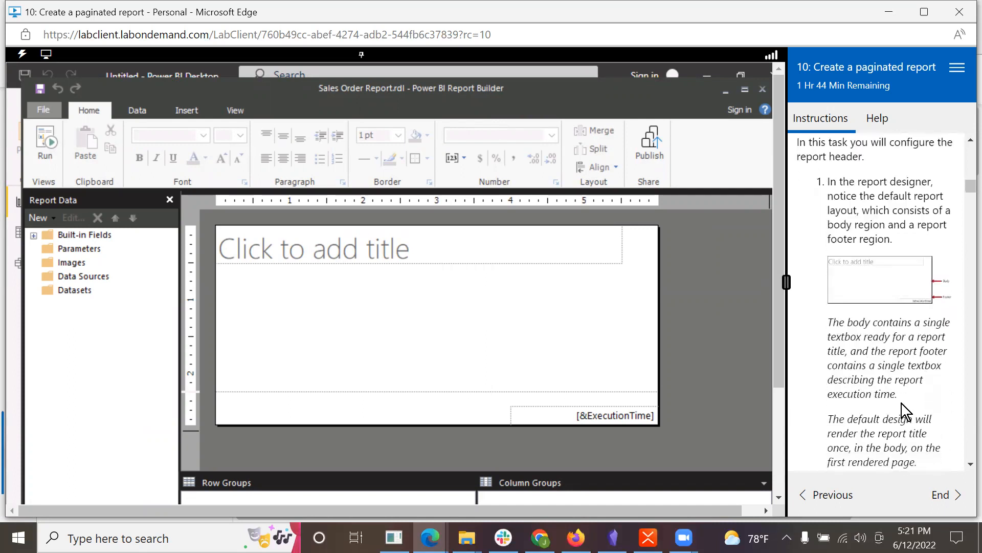
{"action": "right_click", "coordinate": [890, 278]}
{"action": "left_click", "coordinate": [839, 103]}
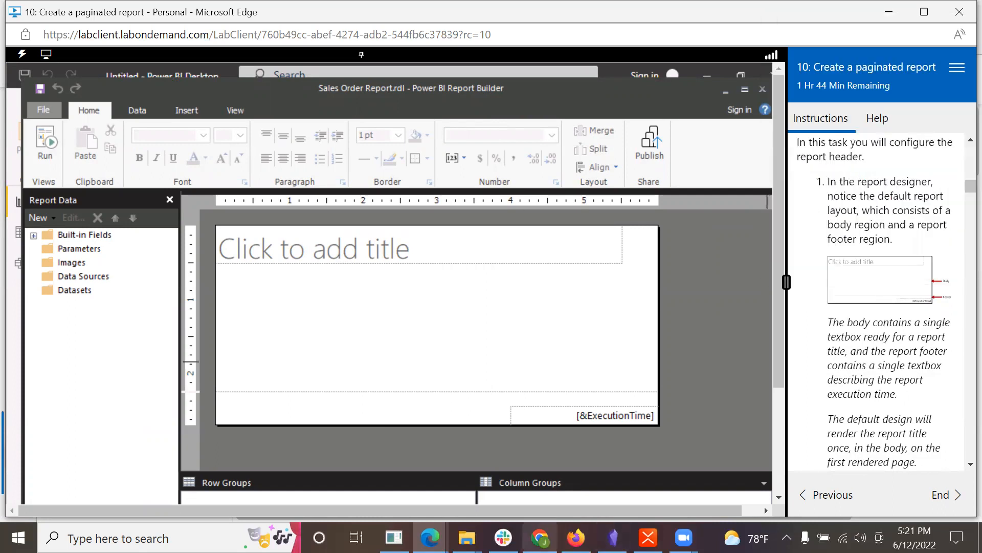
Step: View the copied layout image at full size in an already open image tab of the other Edge window, and return to the lab window
{"action": "left_click", "coordinate": [430, 537]}
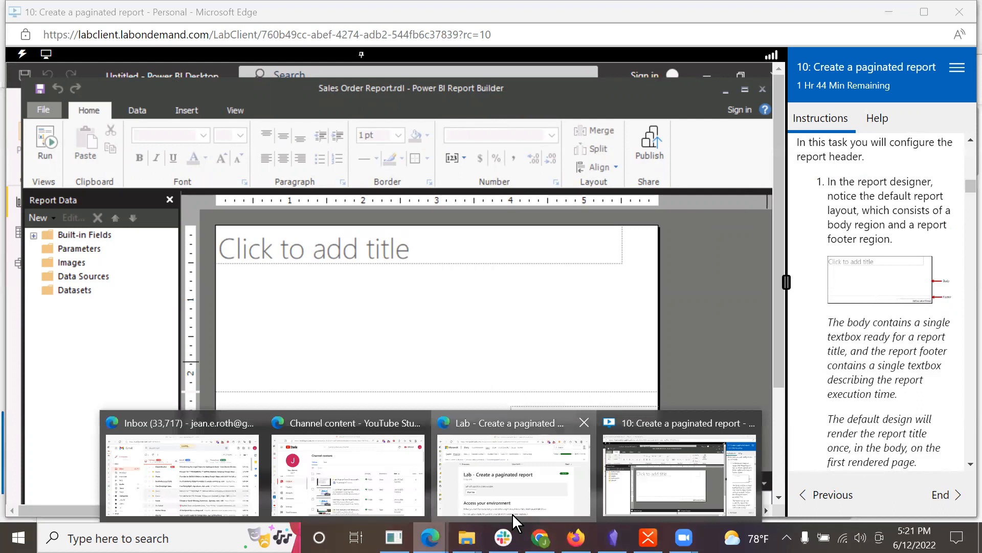
{"action": "left_click", "coordinate": [511, 514]}
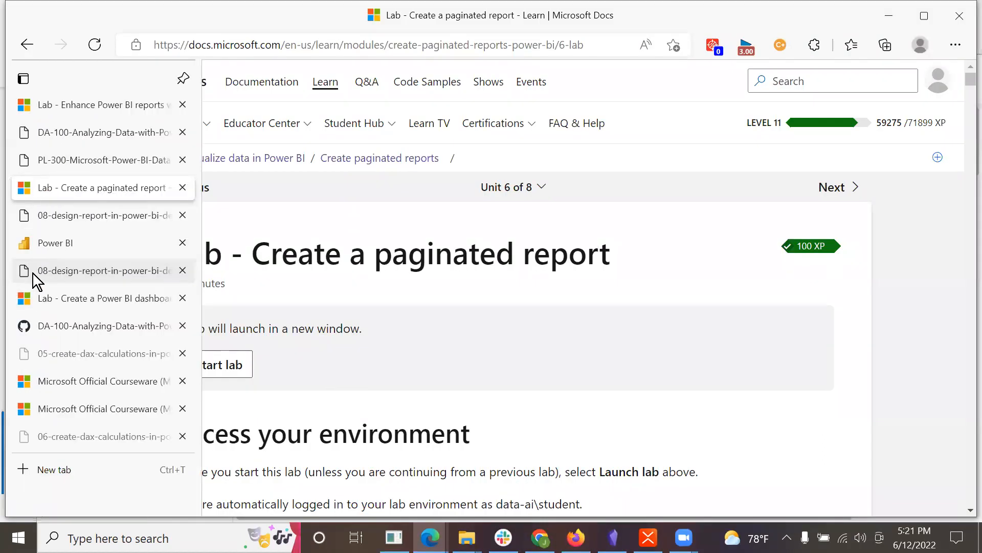
{"action": "left_click", "coordinate": [33, 271]}
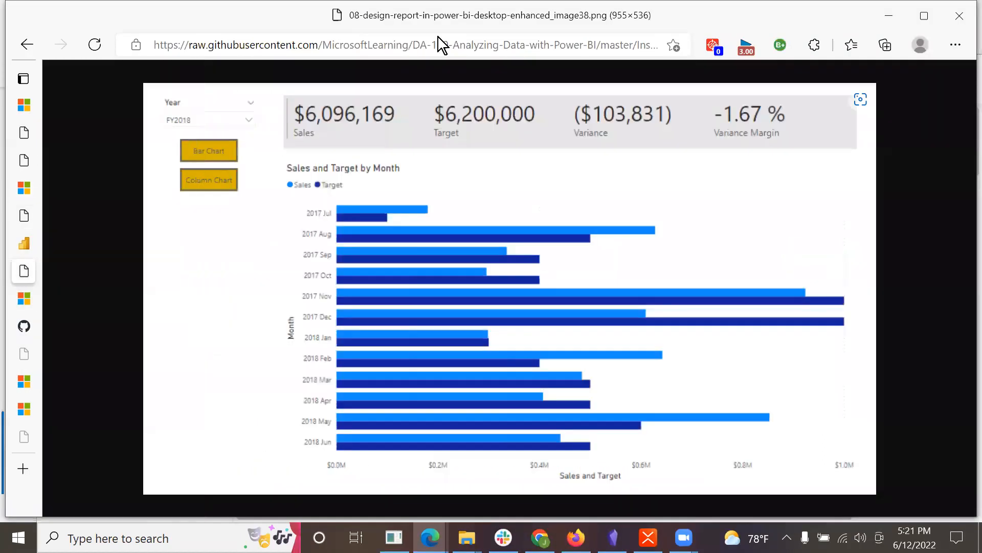
{"action": "left_click", "coordinate": [438, 36]}
{"action": "key", "text": "ctrl+v"}
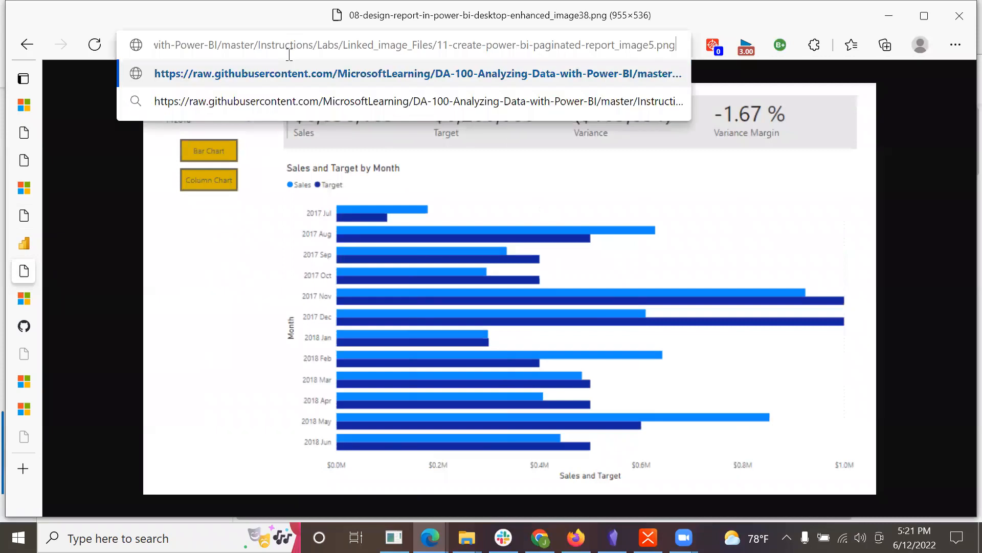
{"action": "key", "text": "Return"}
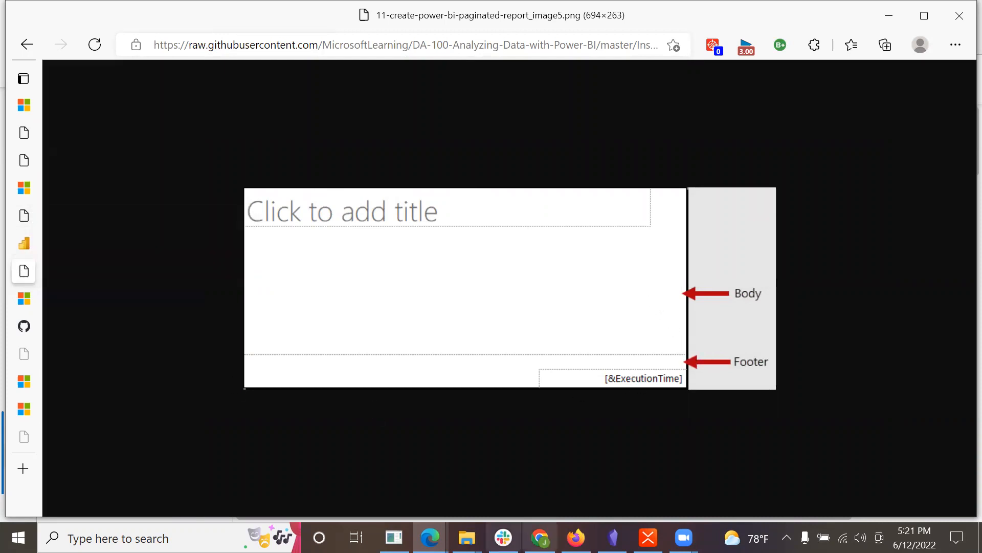
{"action": "mouse_move", "coordinate": [430, 538]}
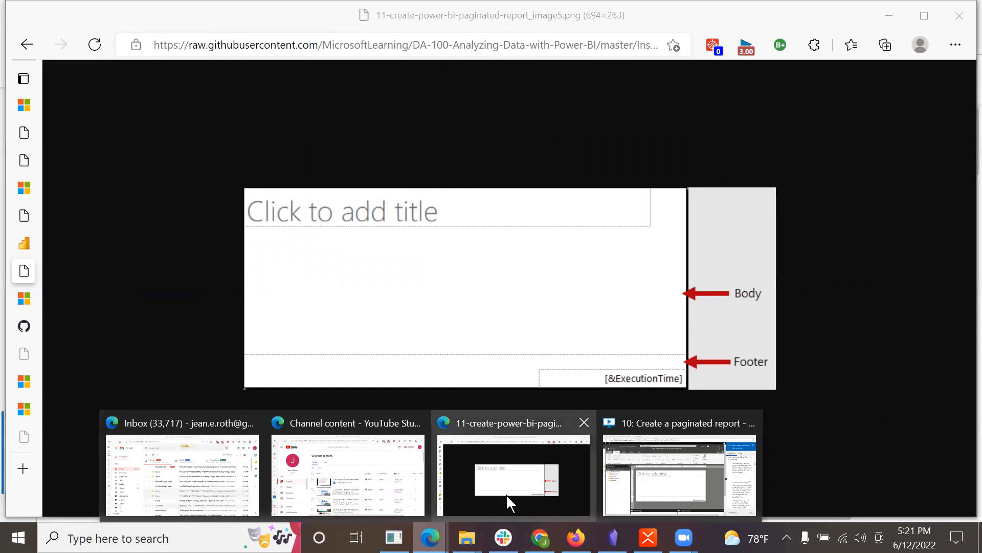
{"action": "left_click", "coordinate": [684, 468]}
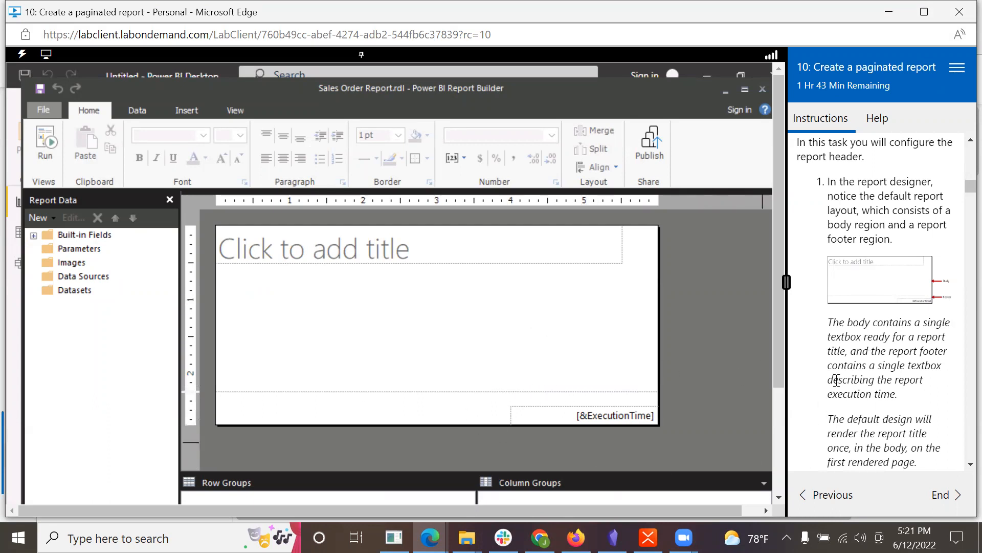
Step: Follow the lab instructions to add a page header region to the report
{"action": "scroll", "coordinate": [837, 379], "scroll_direction": "down", "scroll_amount": 1}
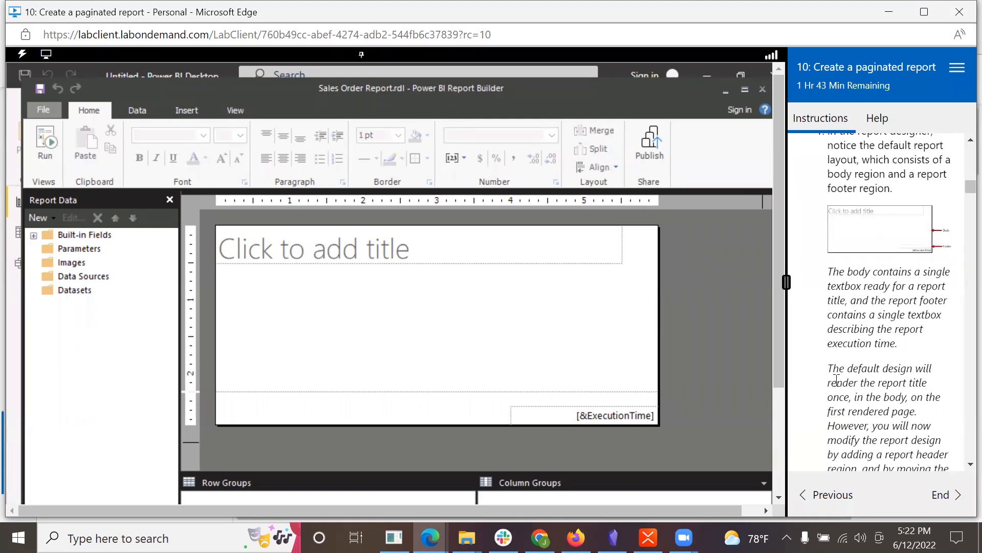
{"action": "scroll", "coordinate": [836, 379], "scroll_direction": "down", "scroll_amount": 3}
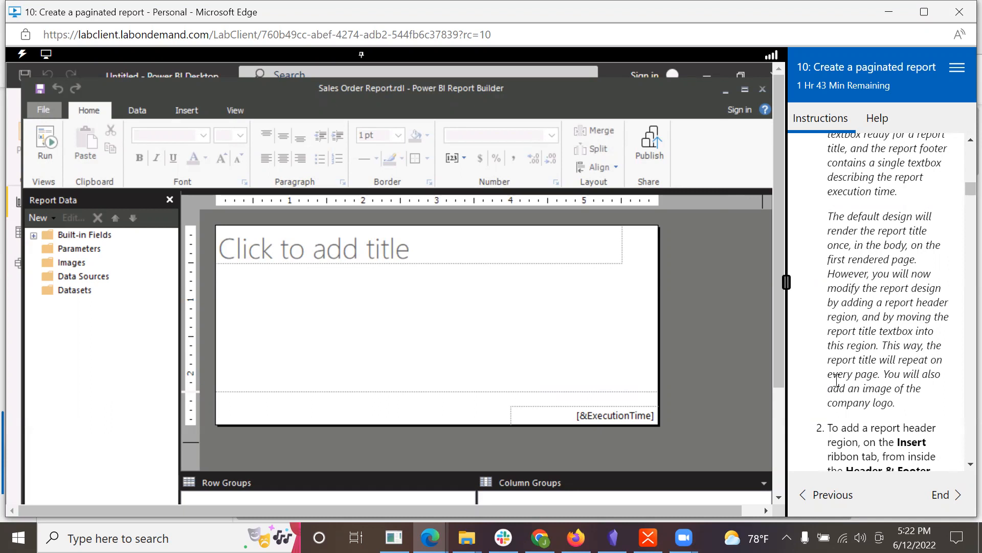
{"action": "scroll", "coordinate": [837, 379], "scroll_direction": "down", "scroll_amount": 1}
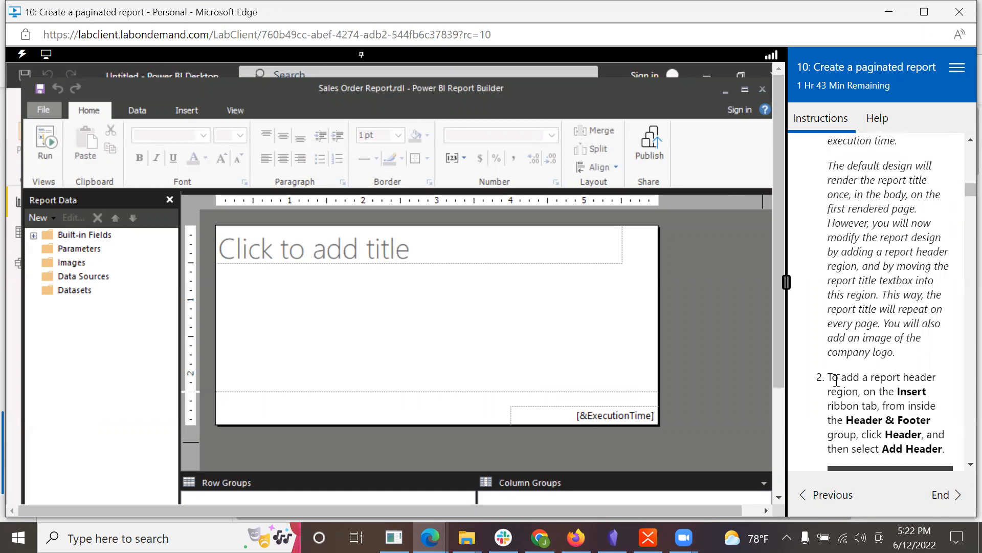
{"action": "scroll", "coordinate": [837, 379], "scroll_direction": "down", "scroll_amount": 1}
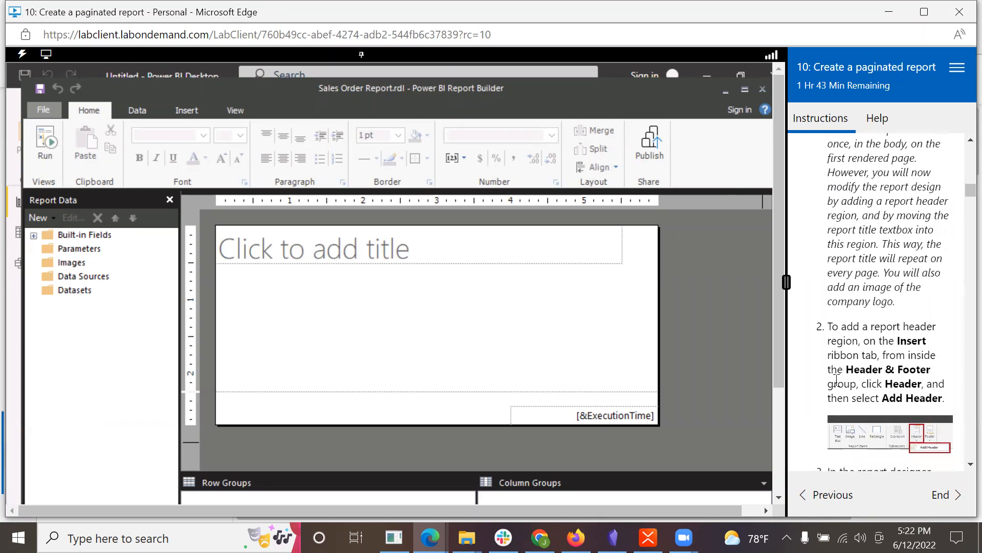
{"action": "scroll", "coordinate": [837, 380], "scroll_direction": "down", "scroll_amount": 2}
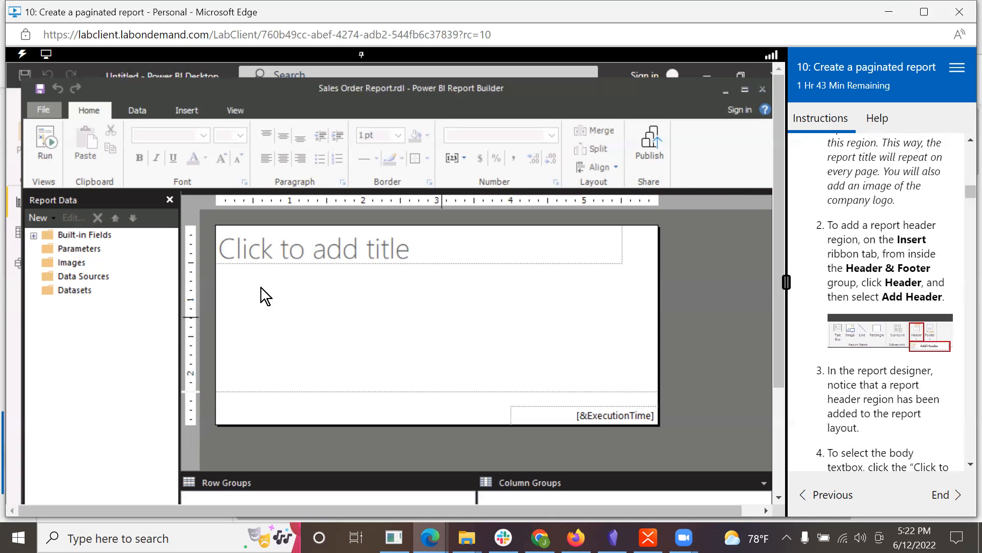
{"action": "left_click", "coordinate": [189, 107]}
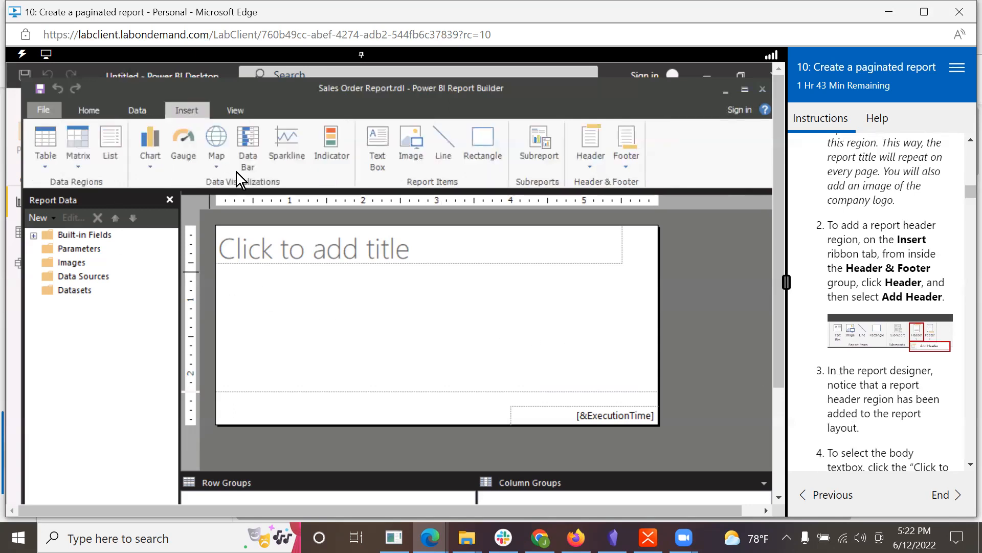
{"action": "left_click", "coordinate": [591, 139]}
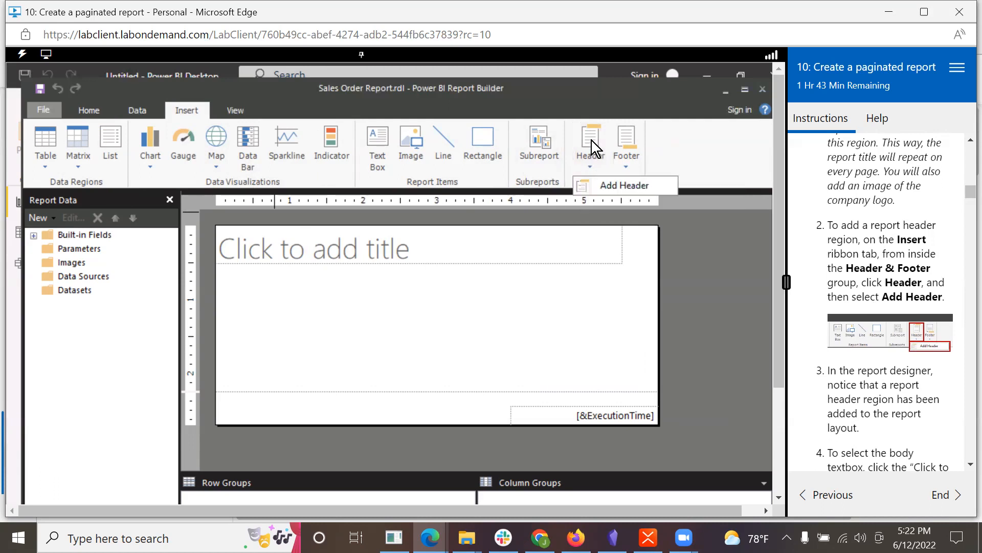
{"action": "left_click", "coordinate": [622, 189]}
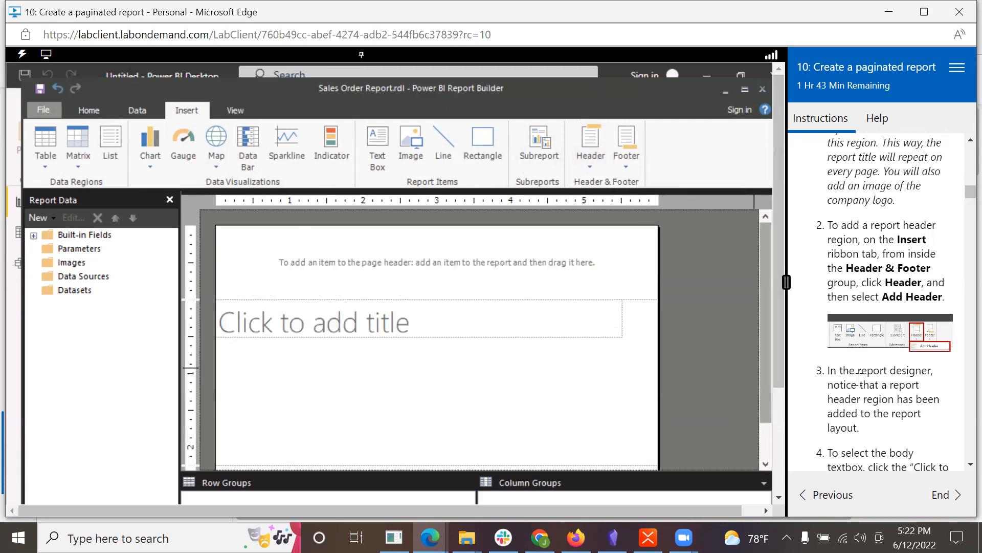
Step: Move the "Click to add title" textbox from the report body to the very top-left corner of the header region
{"action": "scroll", "coordinate": [869, 383], "scroll_direction": "down", "scroll_amount": 2}
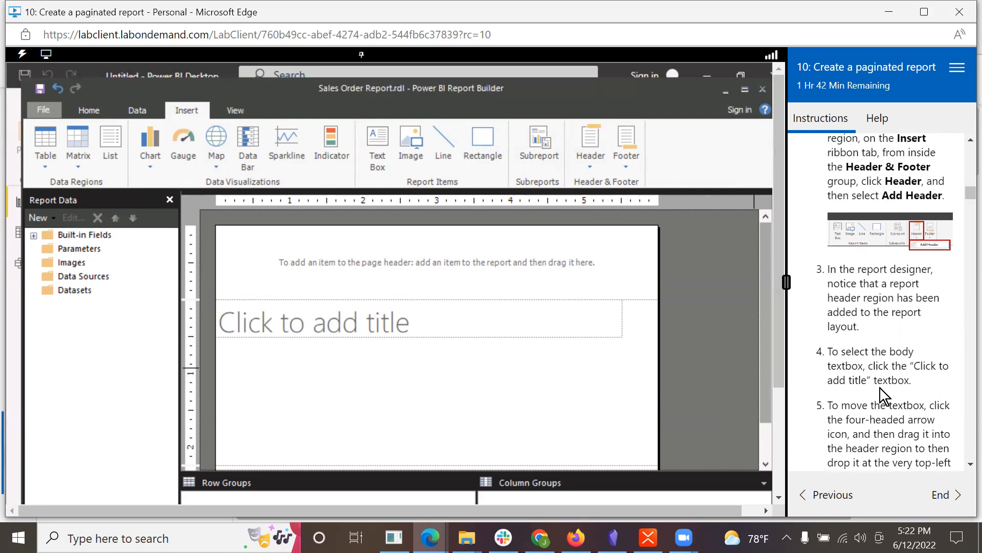
{"action": "scroll", "coordinate": [880, 387], "scroll_direction": "down", "scroll_amount": 1}
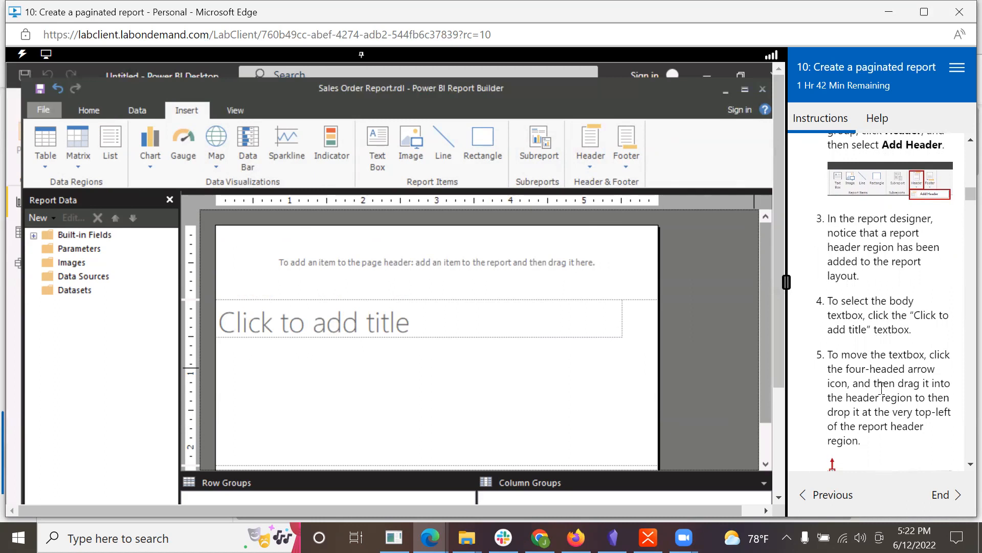
{"action": "left_click", "coordinate": [380, 327]}
{"action": "scroll", "coordinate": [890, 397], "scroll_direction": "down", "scroll_amount": 2}
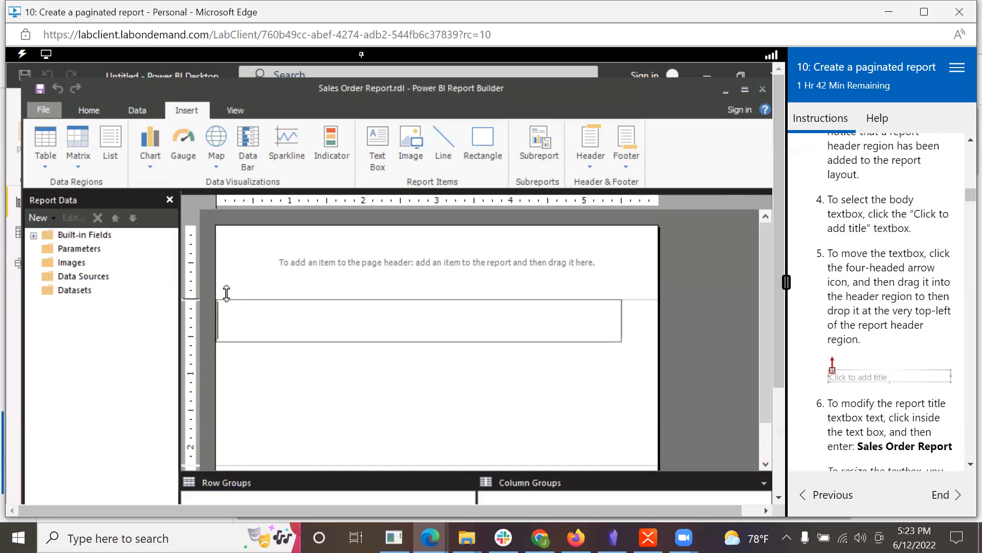
{"action": "left_click", "coordinate": [362, 414]}
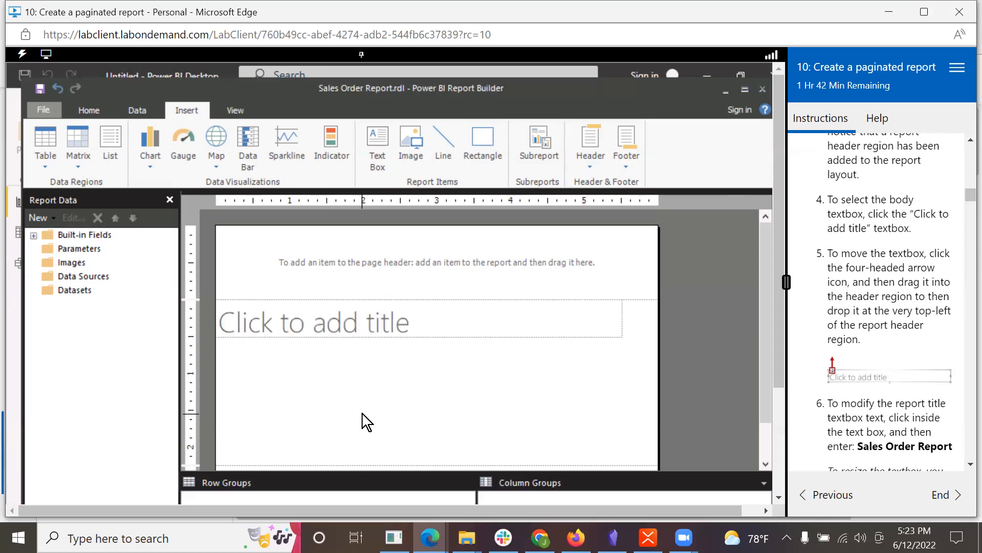
{"action": "left_click", "coordinate": [233, 301]}
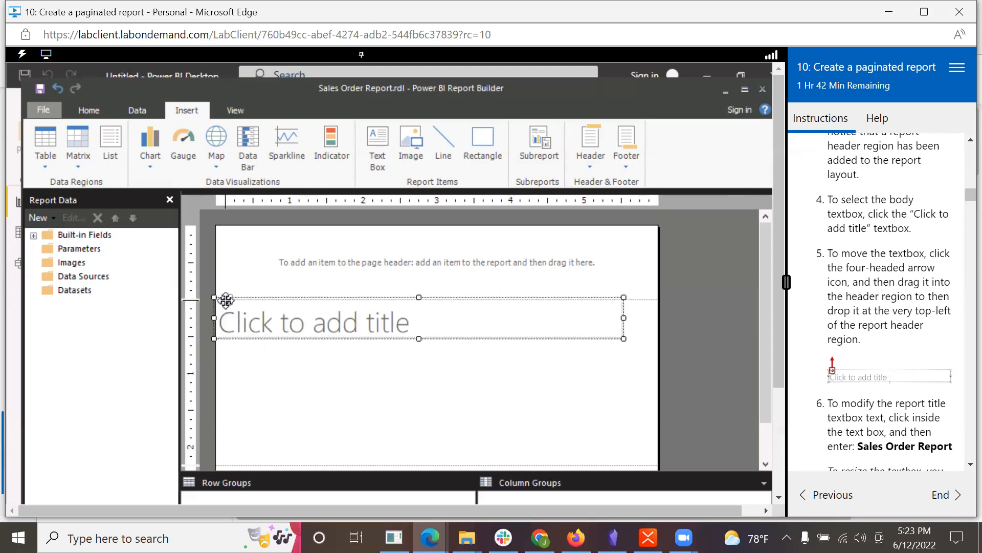
{"action": "left_click_drag", "start_coordinate": [226, 300], "coordinate": [226, 227]}
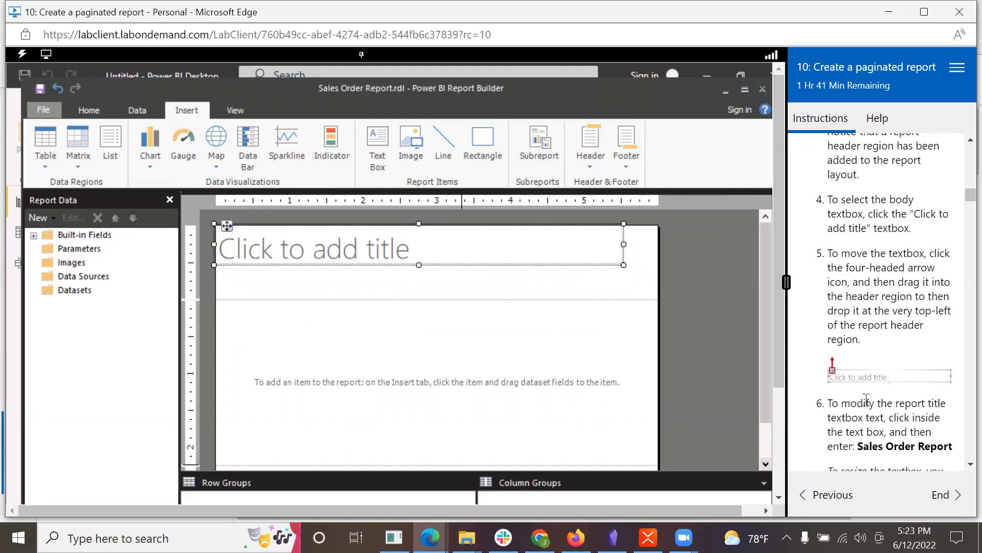
Step: Enter Sales Order Report as the text of the title textbox in the header
{"action": "scroll", "coordinate": [866, 400], "scroll_direction": "down", "scroll_amount": 4}
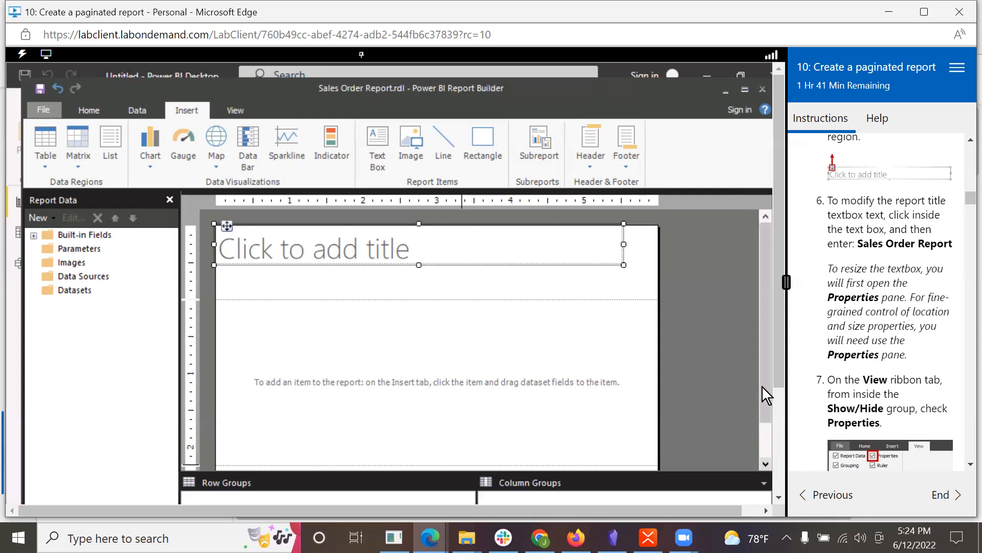
{"action": "left_click", "coordinate": [393, 247]}
{"action": "type", "text": "Sales Or"}
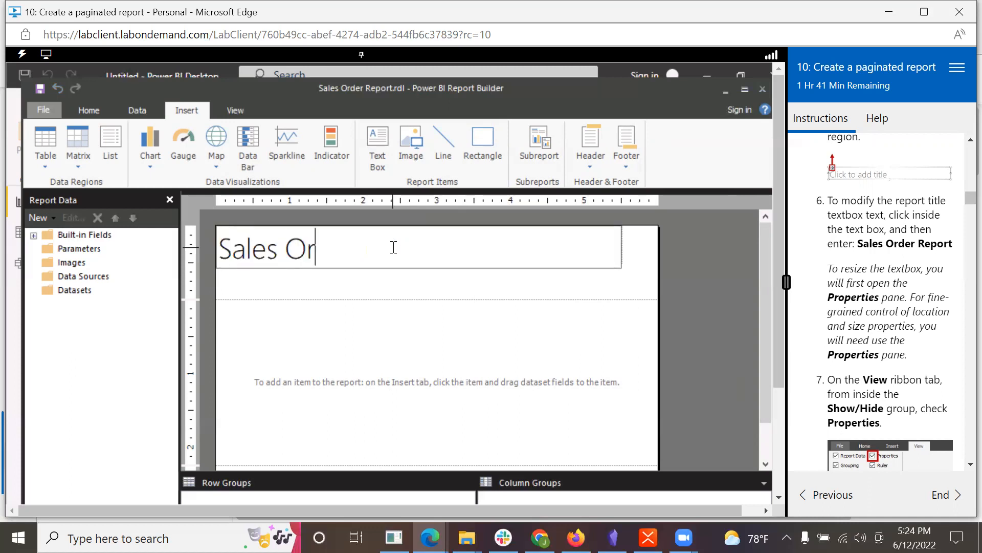
{"action": "type", "text": "der Report"}
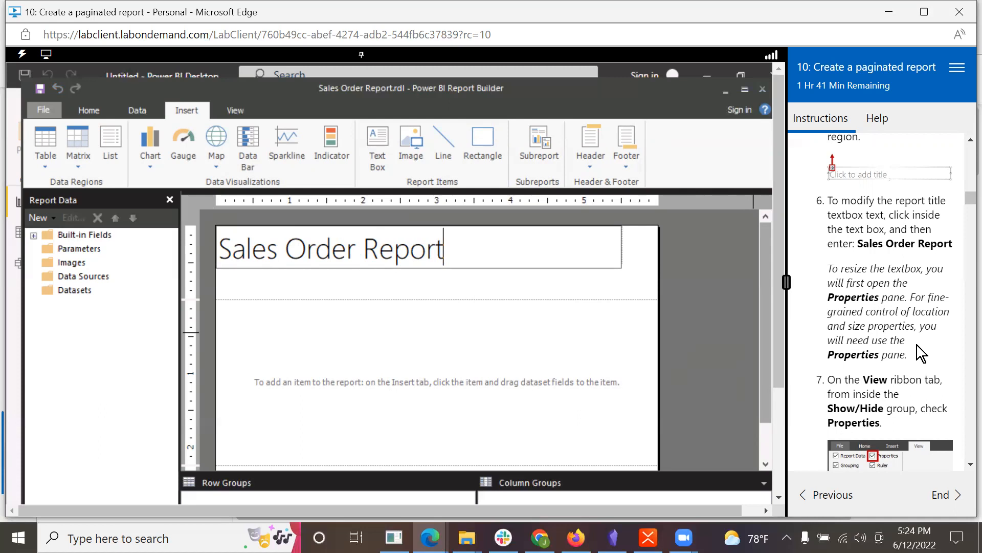
Step: Show the Properties pane in the report designer
{"action": "scroll", "coordinate": [916, 347], "scroll_direction": "down", "scroll_amount": 4}
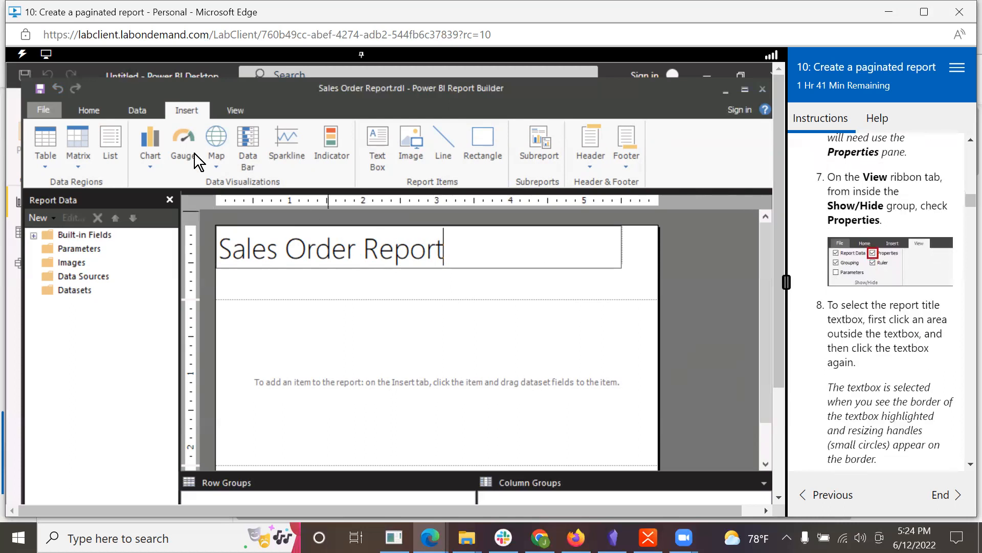
{"action": "left_click", "coordinate": [232, 111]}
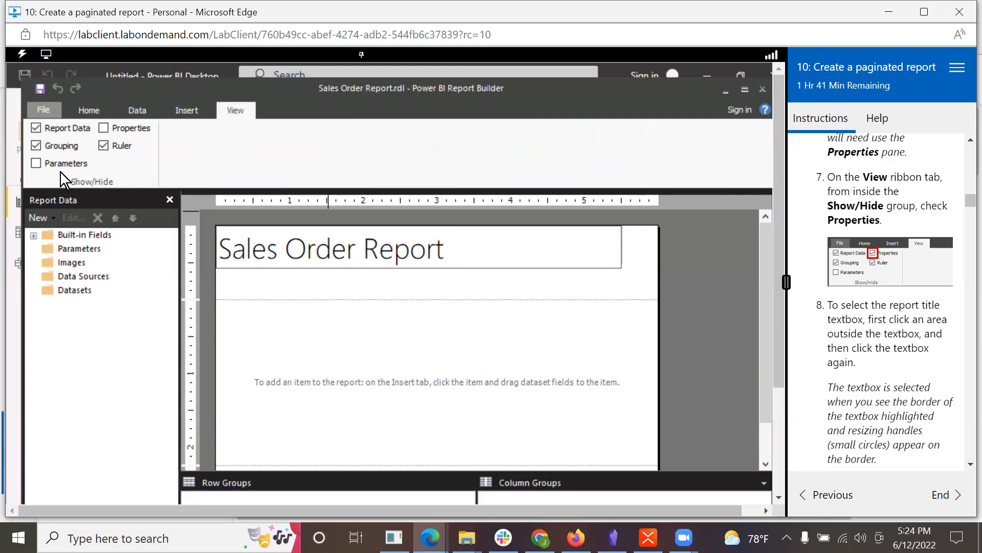
{"action": "left_click", "coordinate": [104, 127]}
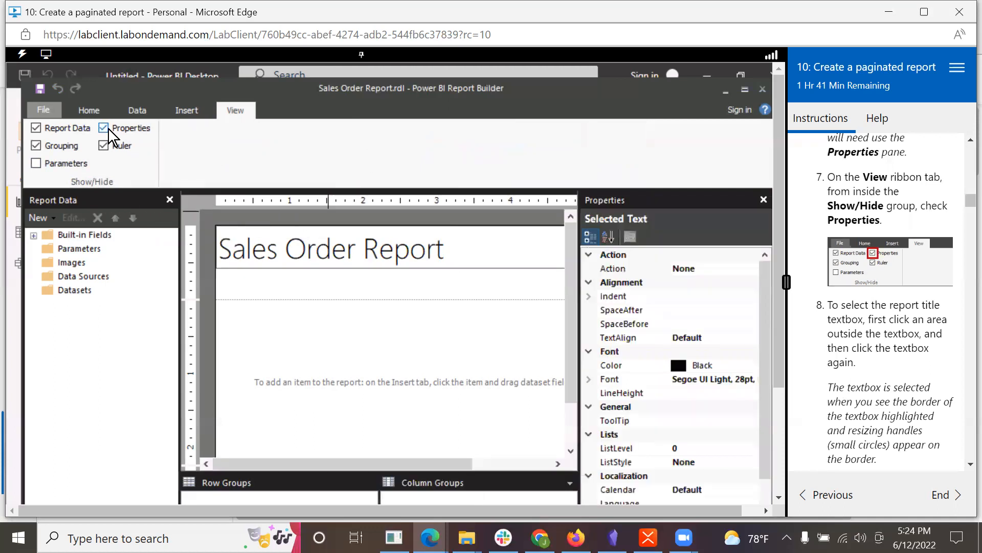
Step: Deselect the title text and select the whole report title textbox to display its properties
{"action": "scroll", "coordinate": [897, 375], "scroll_direction": "down", "scroll_amount": 2}
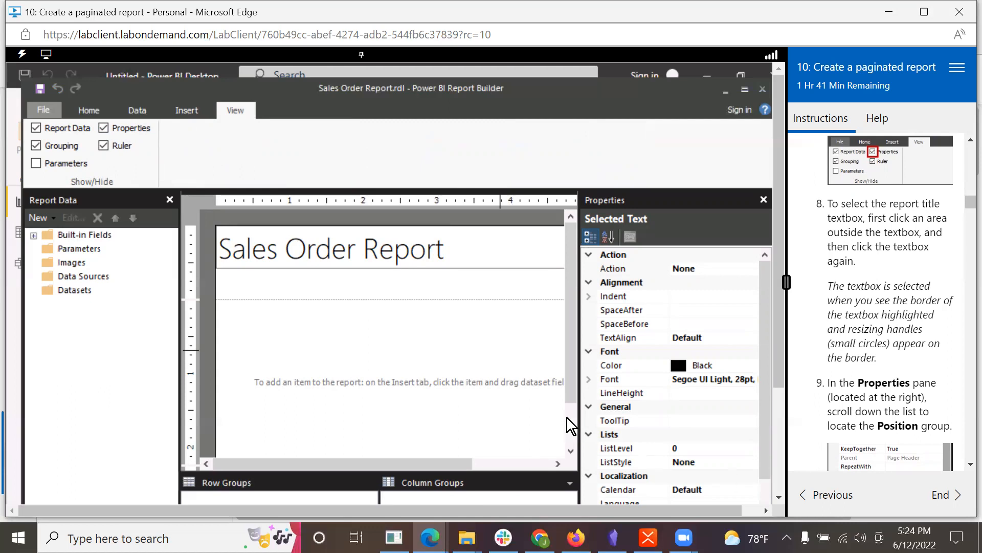
{"action": "left_click", "coordinate": [410, 334]}
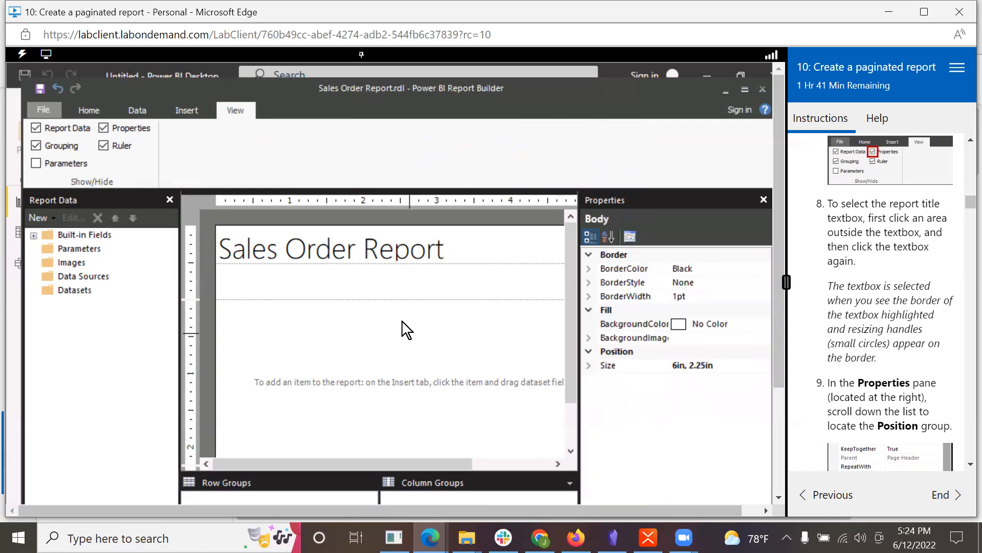
{"action": "left_click", "coordinate": [364, 260]}
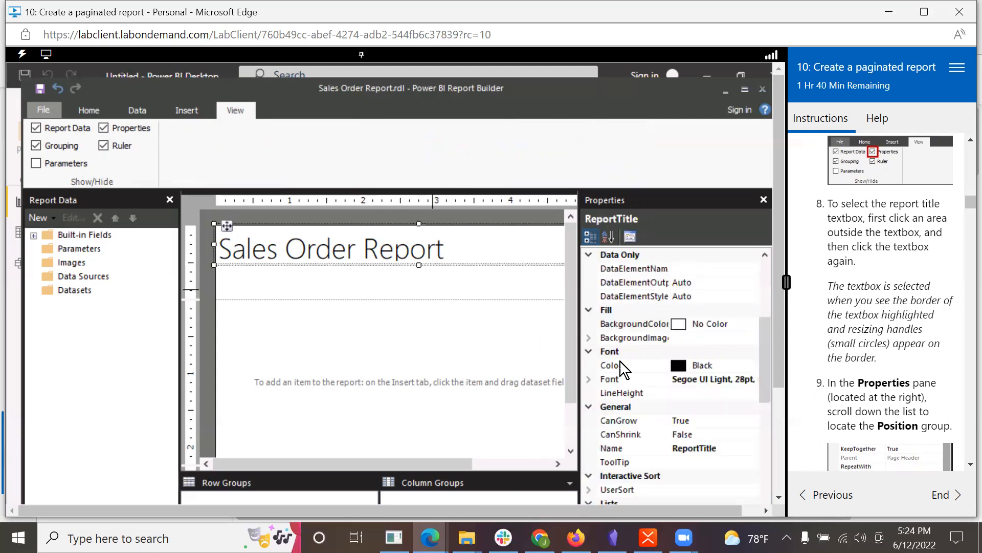
{"action": "scroll", "coordinate": [903, 404], "scroll_direction": "down", "scroll_amount": 1}
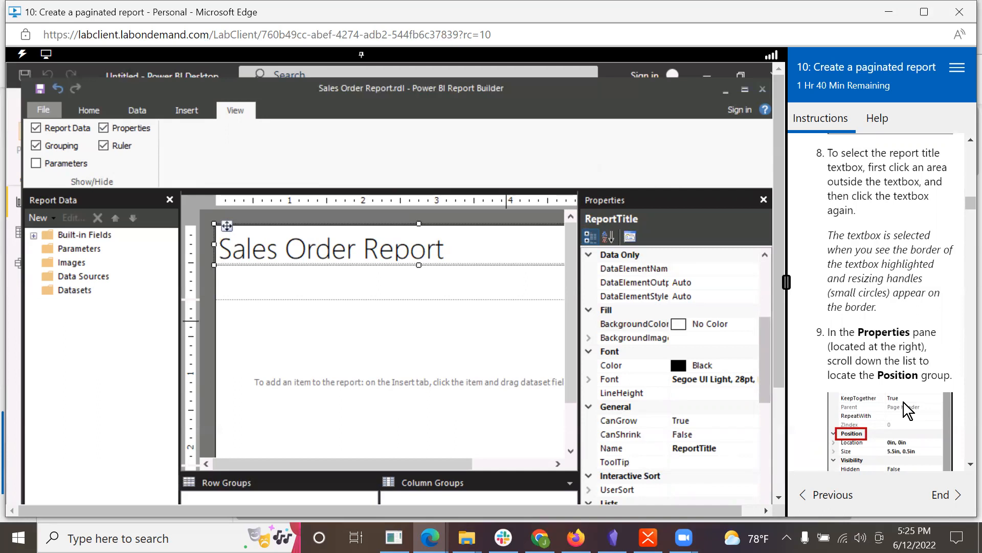
Step: Expand the Location properties in the Position group of the report title textbox to check its Left and Top values
{"action": "scroll", "coordinate": [904, 402], "scroll_direction": "down", "scroll_amount": 3}
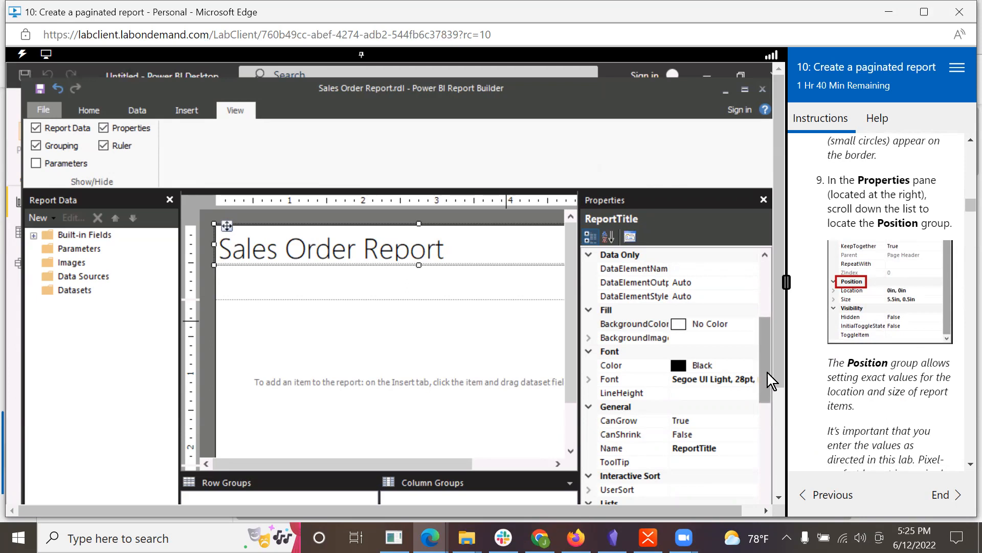
{"action": "left_click_drag", "start_coordinate": [765, 366], "coordinate": [767, 513]}
{"action": "scroll", "coordinate": [691, 466], "scroll_direction": "down", "scroll_amount": 1}
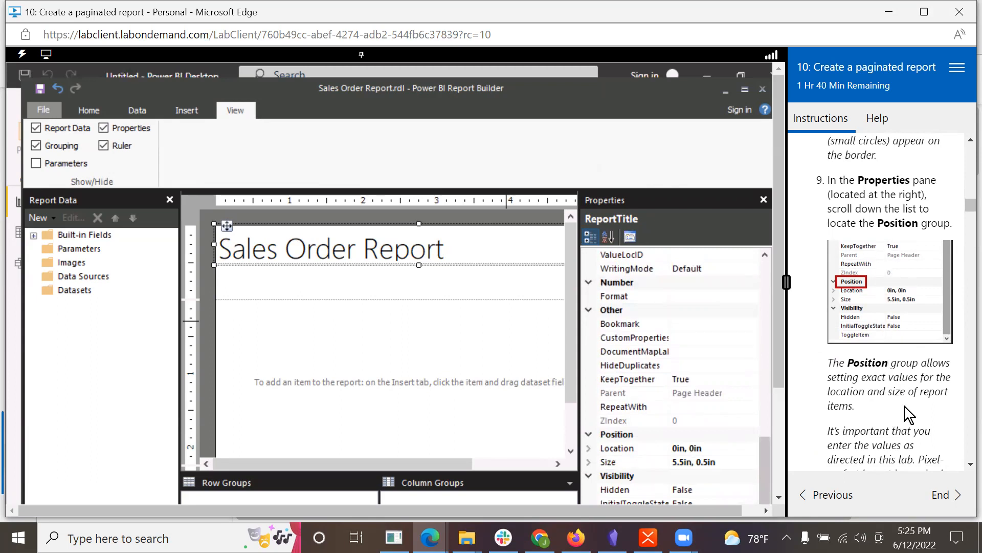
{"action": "scroll", "coordinate": [905, 406], "scroll_direction": "down", "scroll_amount": 3}
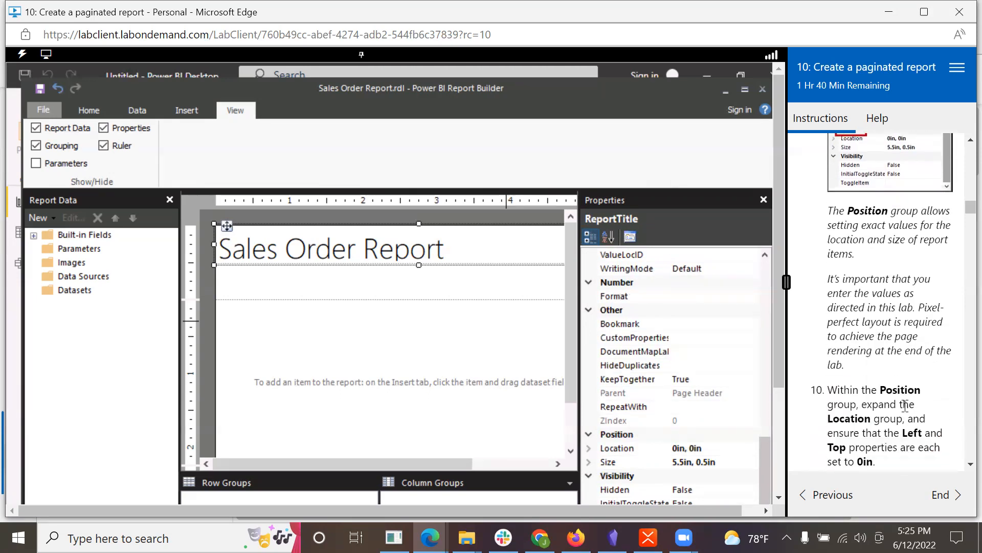
{"action": "scroll", "coordinate": [918, 394], "scroll_direction": "down", "scroll_amount": 2}
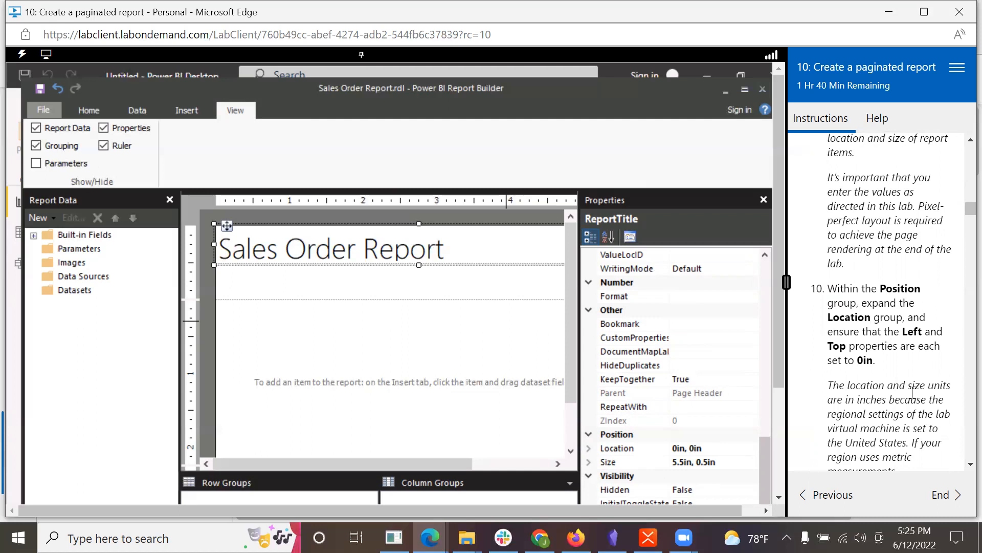
{"action": "scroll", "coordinate": [917, 393], "scroll_direction": "down", "scroll_amount": 3}
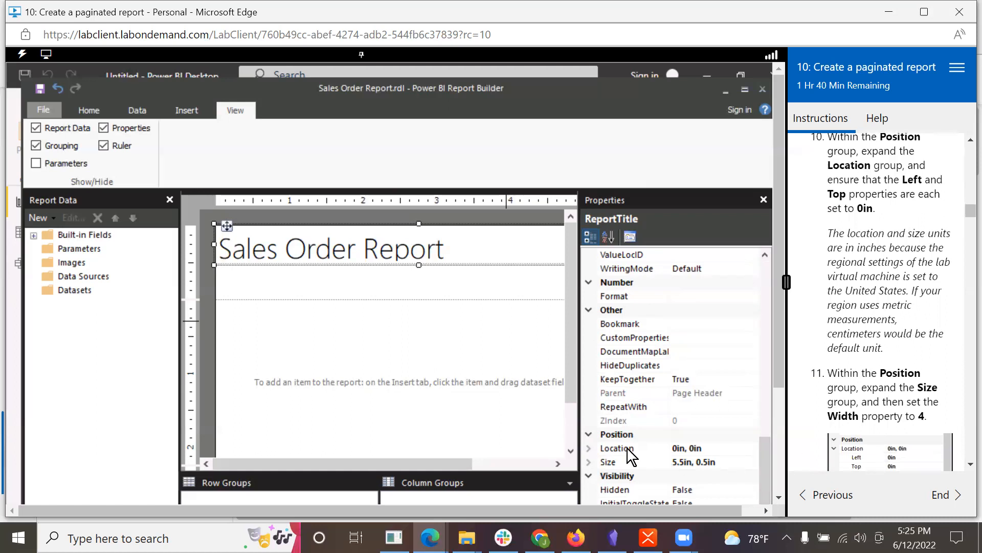
{"action": "left_click", "coordinate": [588, 449]}
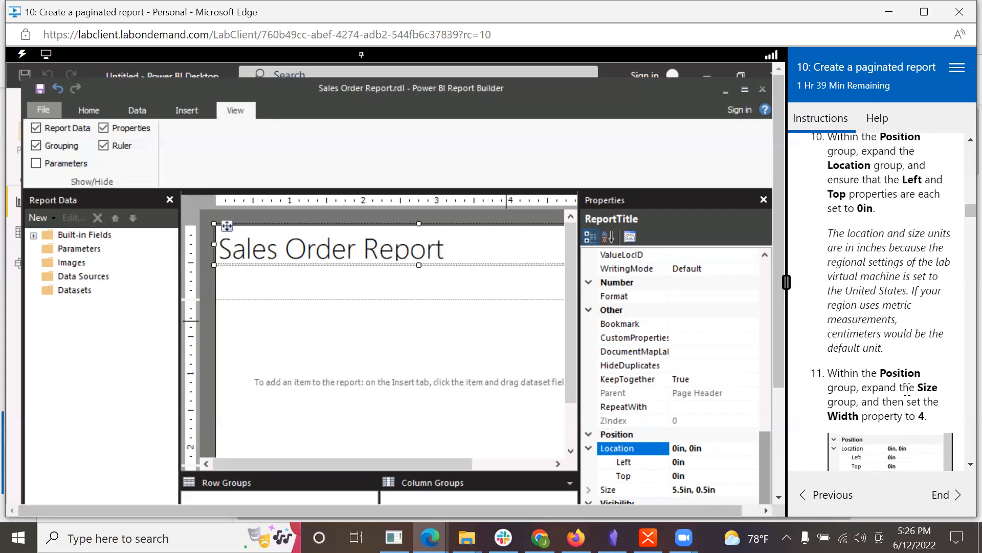
Step: Expand the Size properties of the report title textbox and set its Width to 4 in
{"action": "scroll", "coordinate": [910, 386], "scroll_direction": "down", "scroll_amount": 3}
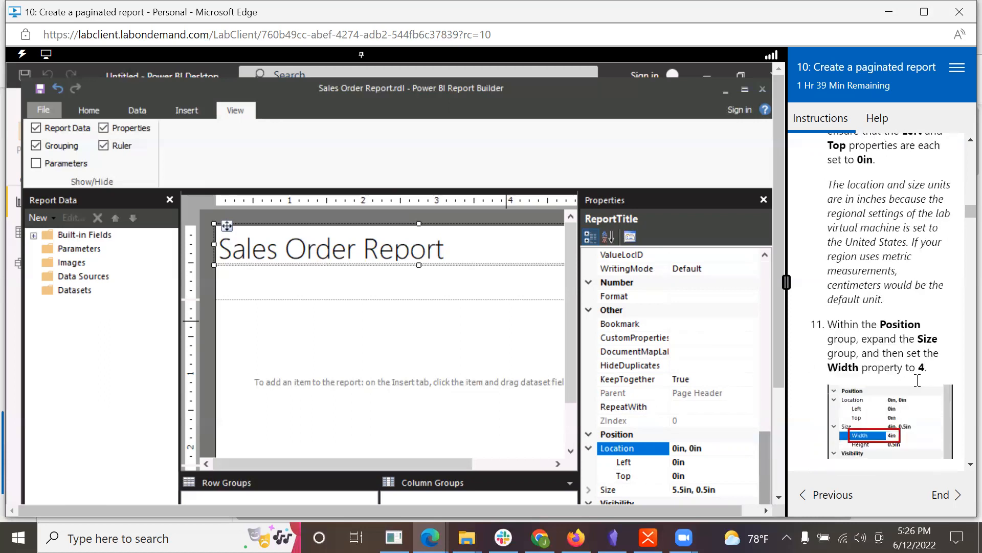
{"action": "scroll", "coordinate": [917, 380], "scroll_direction": "down", "scroll_amount": 1}
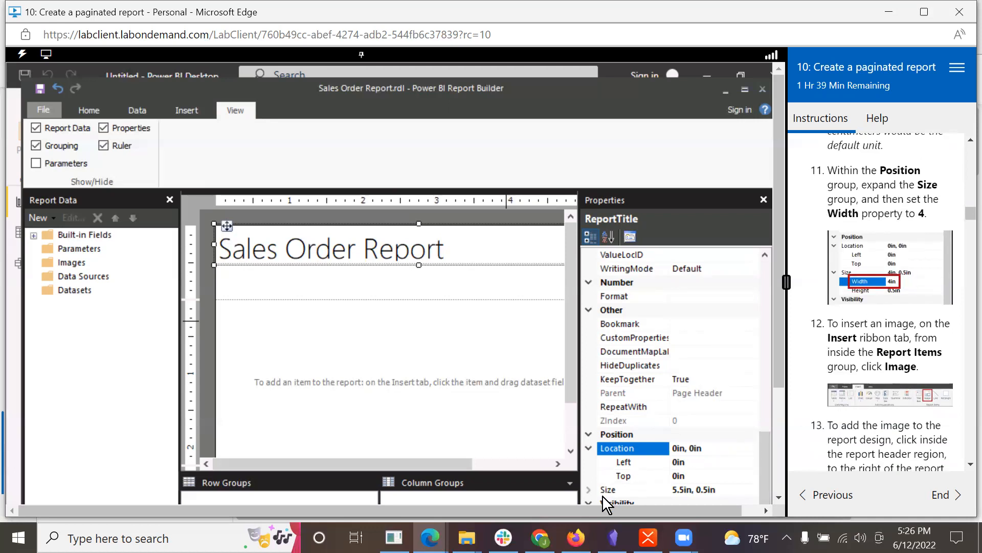
{"action": "left_click", "coordinate": [588, 489]}
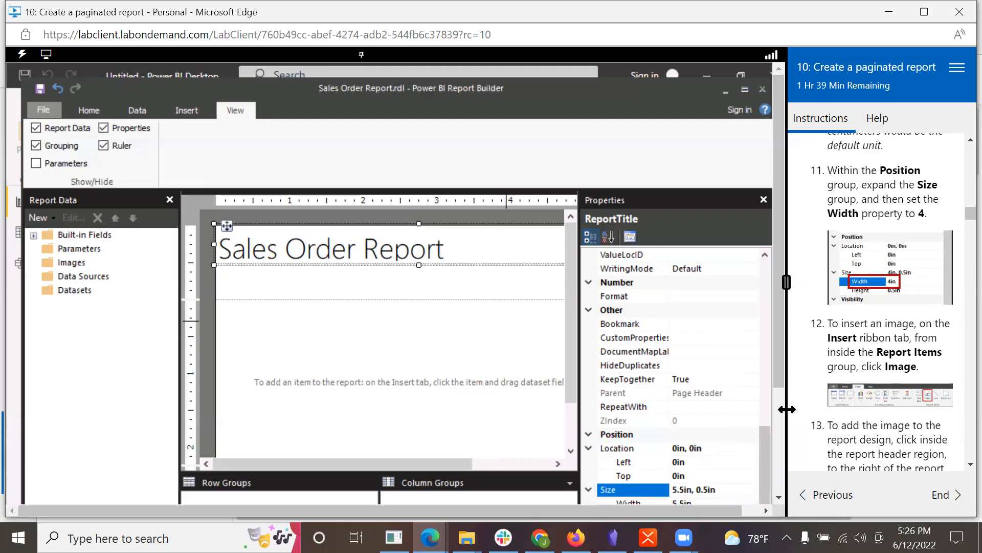
{"action": "left_click_drag", "start_coordinate": [763, 446], "coordinate": [773, 473]}
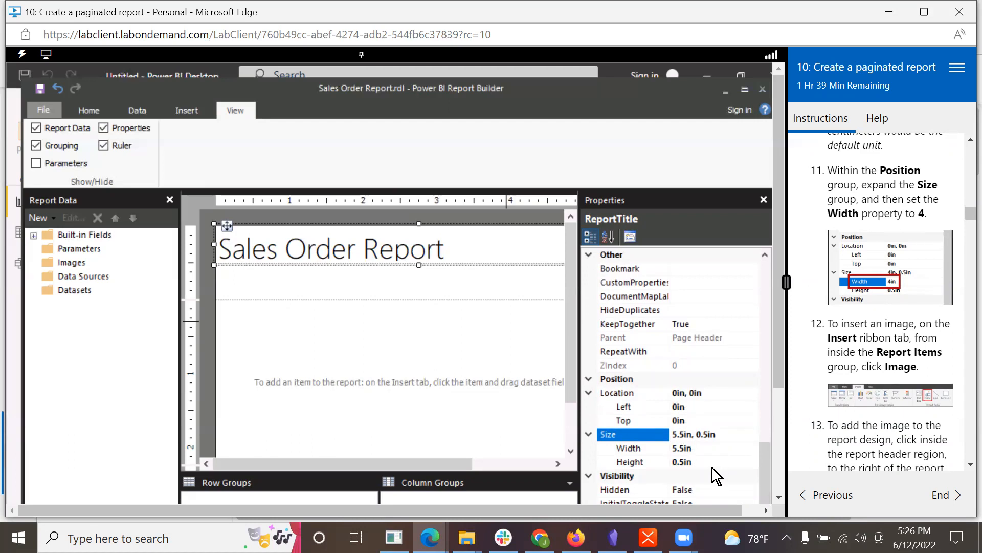
{"action": "left_click", "coordinate": [683, 450]}
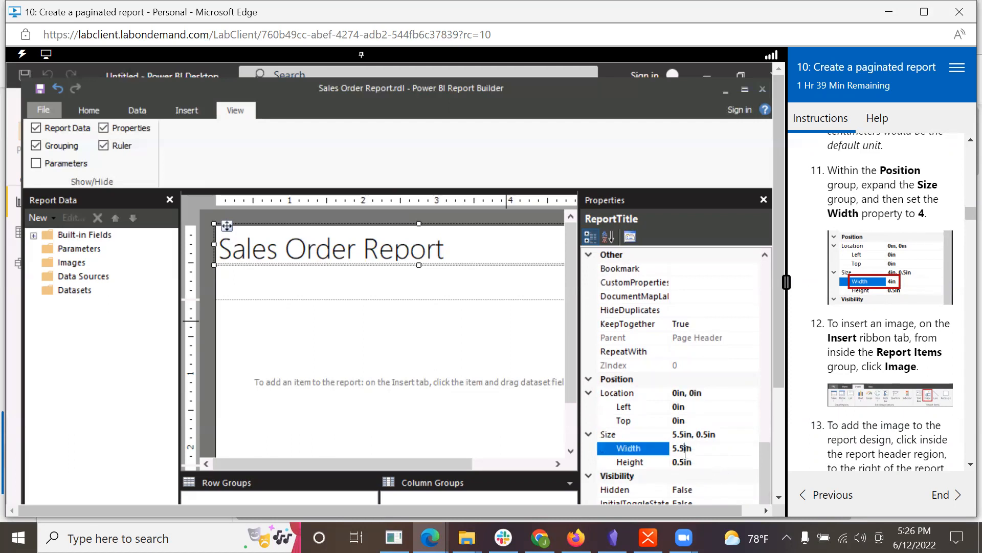
{"action": "key", "text": "BackSpace"}
{"action": "key", "text": "BackSpace"}
{"action": "key", "text": "BackSpace"}
{"action": "type", "text": "4"}
{"action": "key", "text": "Return"}
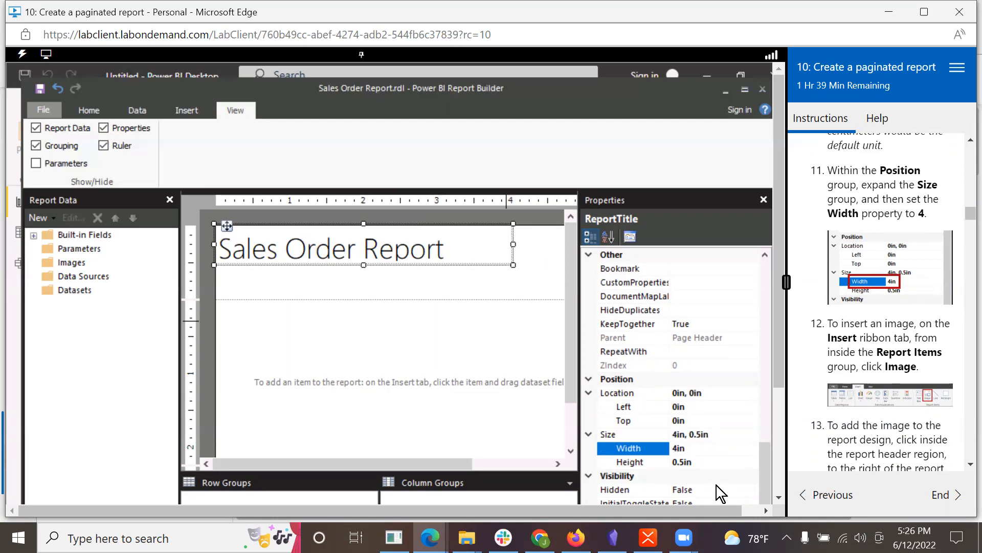
Step: Insert a new image item into the report to bring up its Image Properties
{"action": "scroll", "coordinate": [825, 373], "scroll_direction": "down", "scroll_amount": 2}
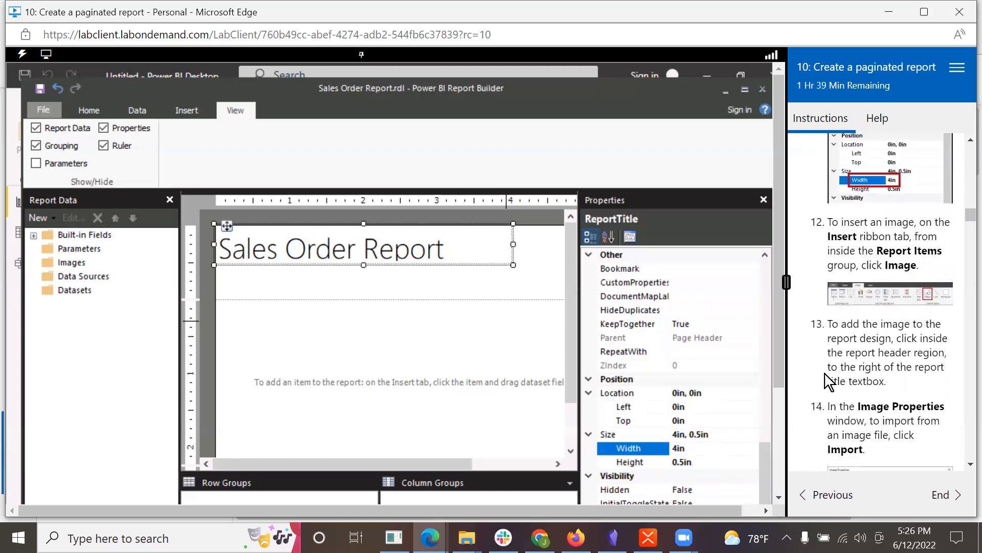
{"action": "left_click", "coordinate": [185, 115]}
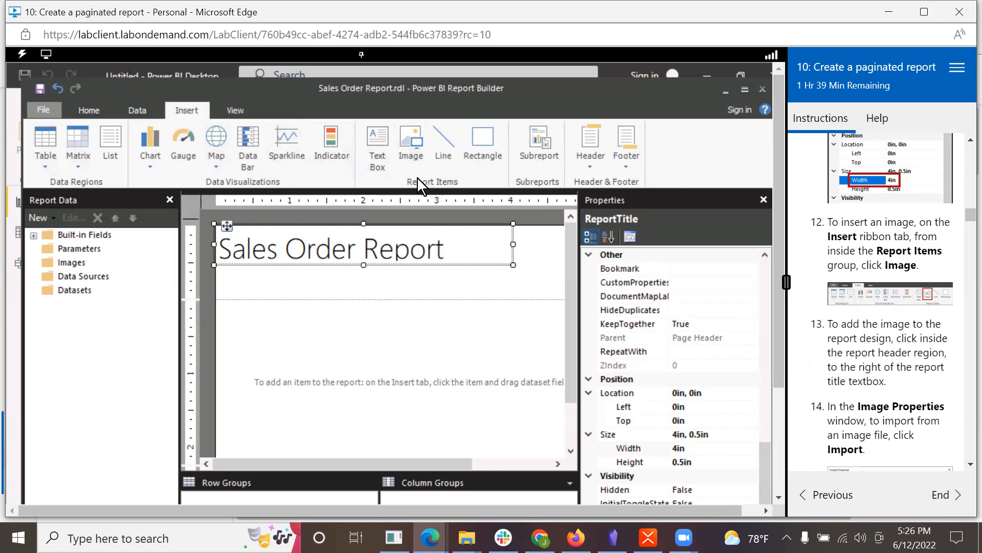
{"action": "left_click", "coordinate": [410, 146]}
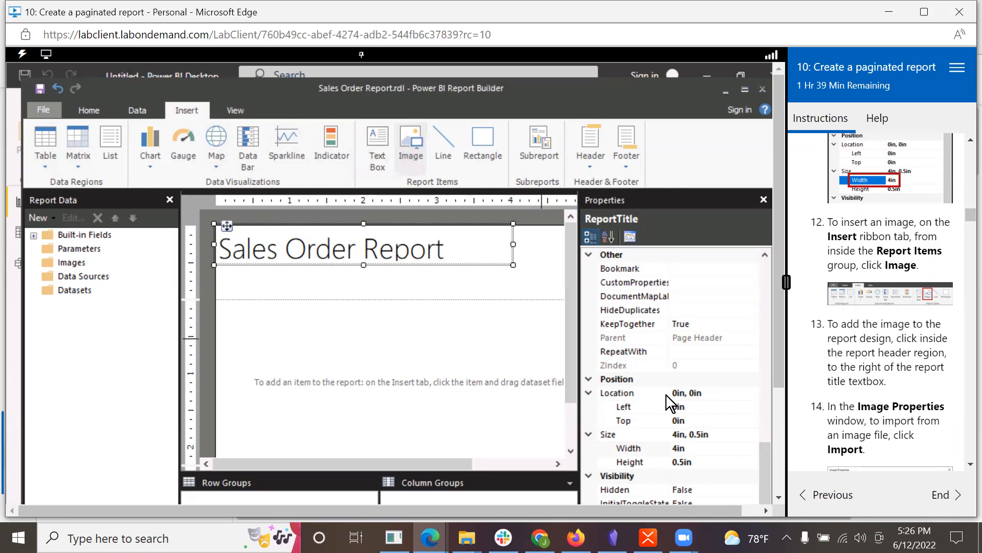
{"action": "left_click", "coordinate": [410, 137]}
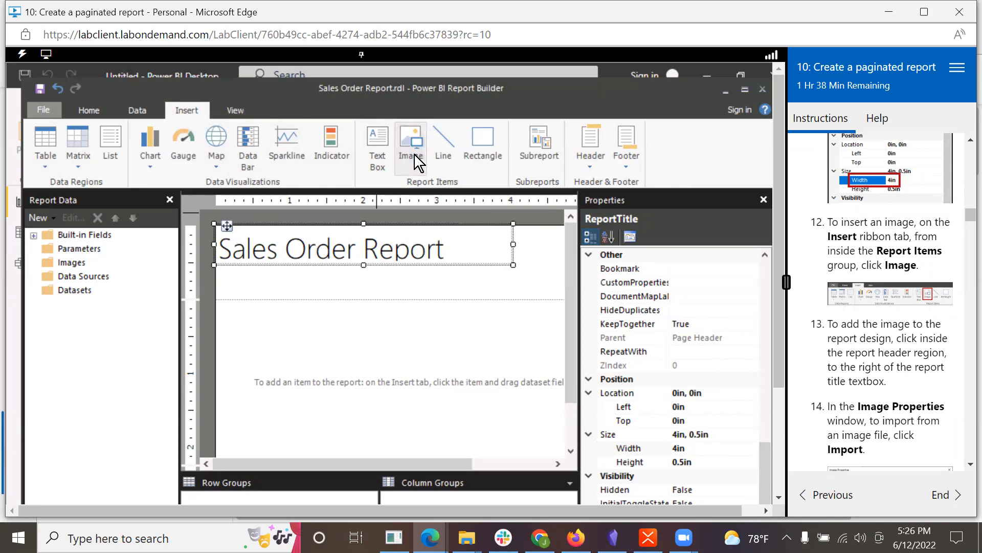
{"action": "scroll", "coordinate": [860, 389], "scroll_direction": "down", "scroll_amount": 3}
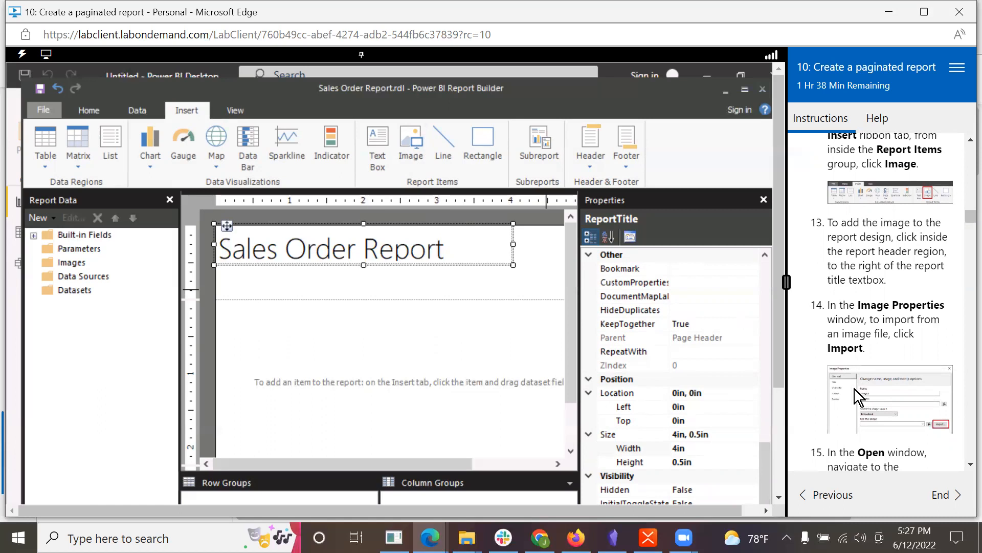
{"action": "left_click", "coordinate": [527, 247]}
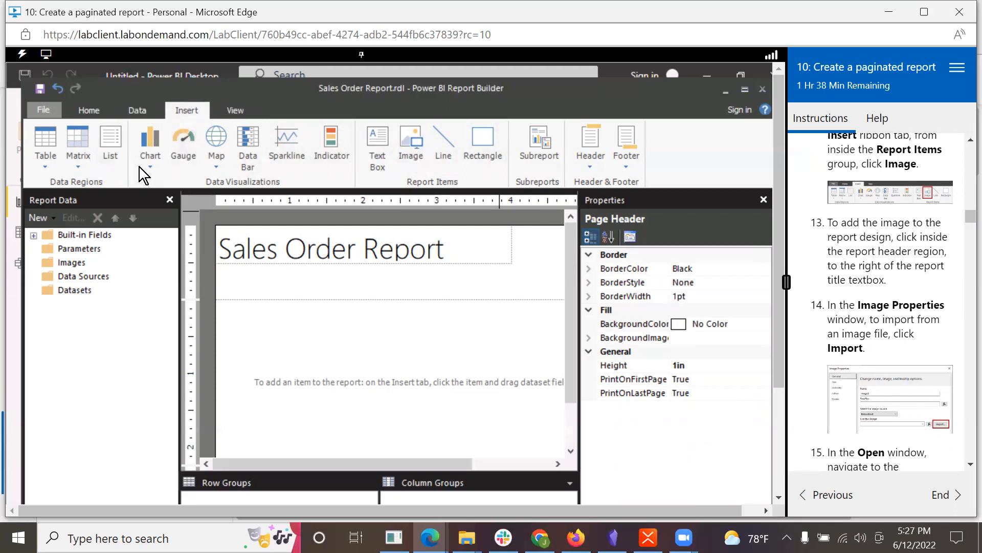
{"action": "left_click", "coordinate": [419, 140]}
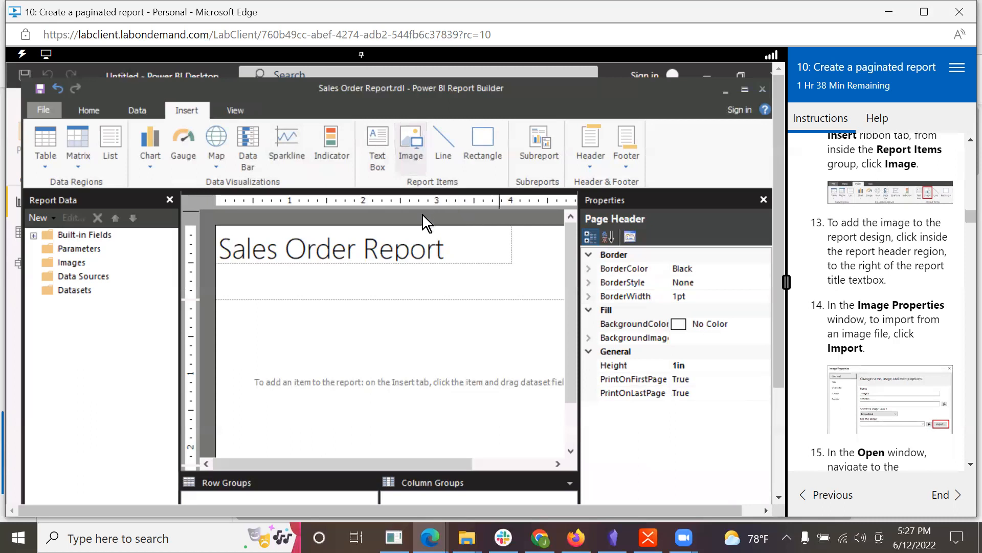
{"action": "left_click", "coordinate": [407, 146]}
{"action": "left_click", "coordinate": [413, 134]}
{"action": "left_click", "coordinate": [410, 142]}
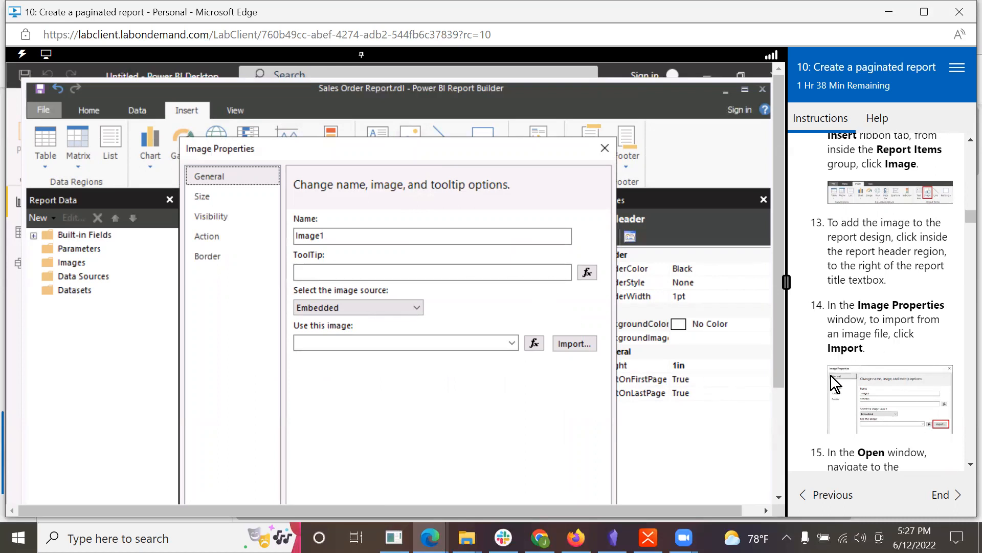
Step: Import AdventureWorksLogo.jpg from D:\DA100\Resources as the embedded image and accept the image properties
{"action": "scroll", "coordinate": [851, 368], "scroll_direction": "down", "scroll_amount": 3}
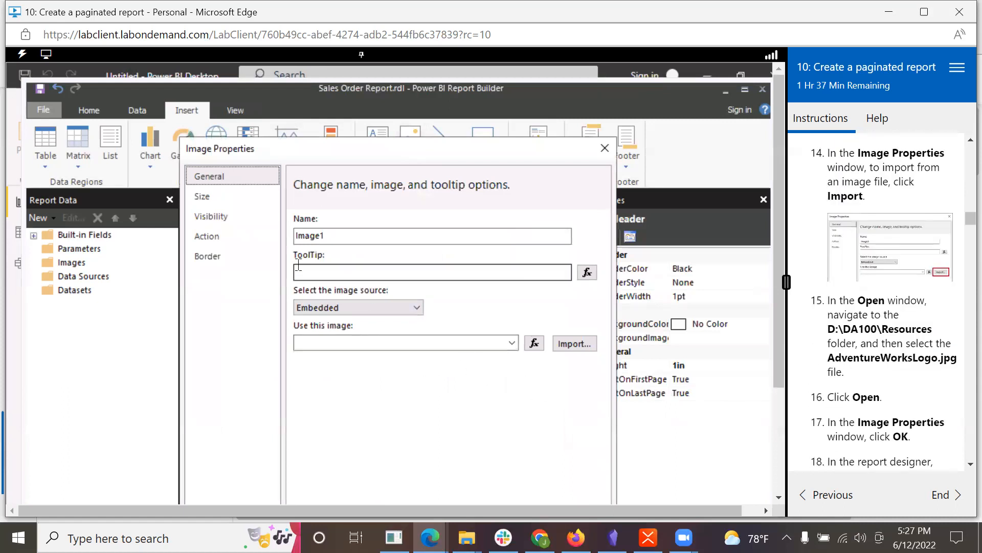
{"action": "left_click", "coordinate": [575, 343]}
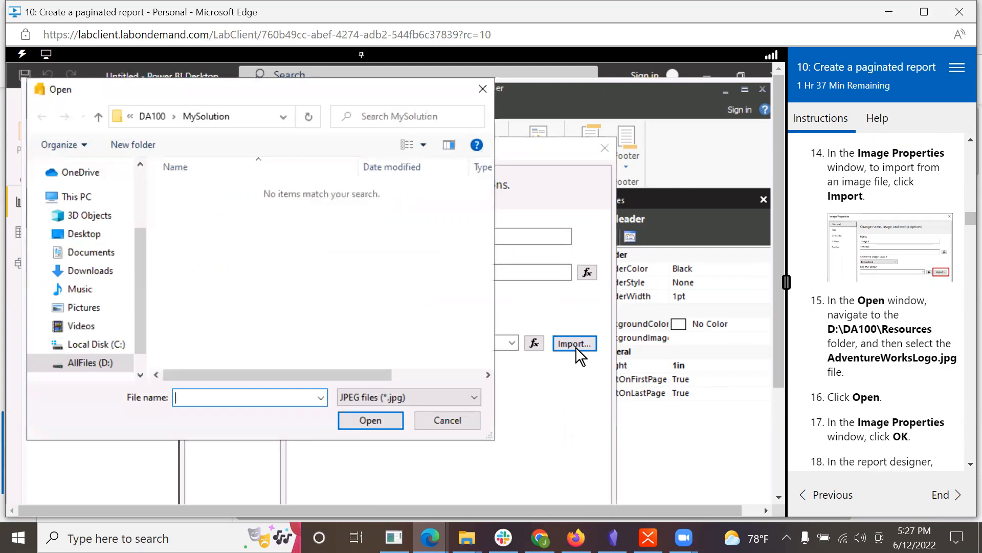
{"action": "left_click", "coordinate": [88, 363]}
{"action": "double_click", "coordinate": [189, 186]}
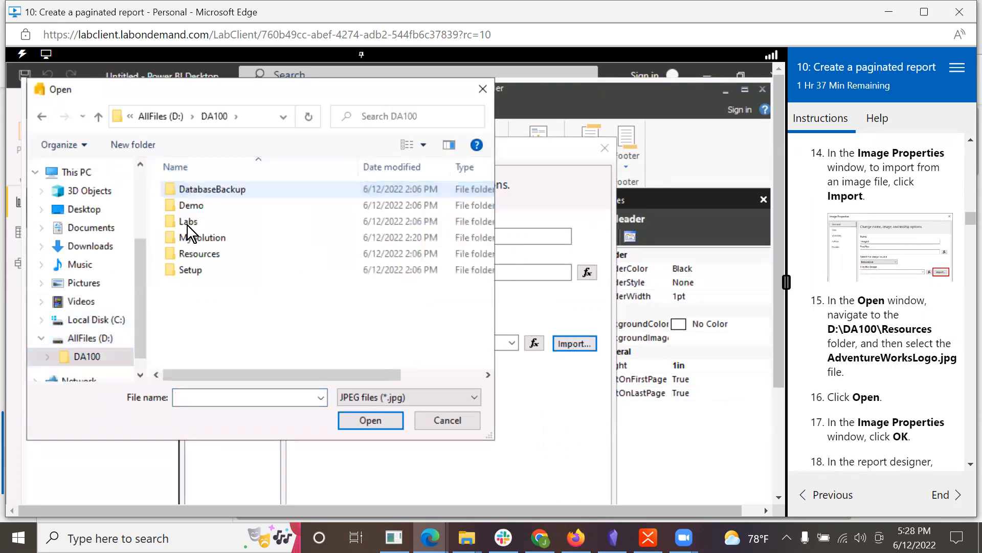
{"action": "double_click", "coordinate": [182, 249]}
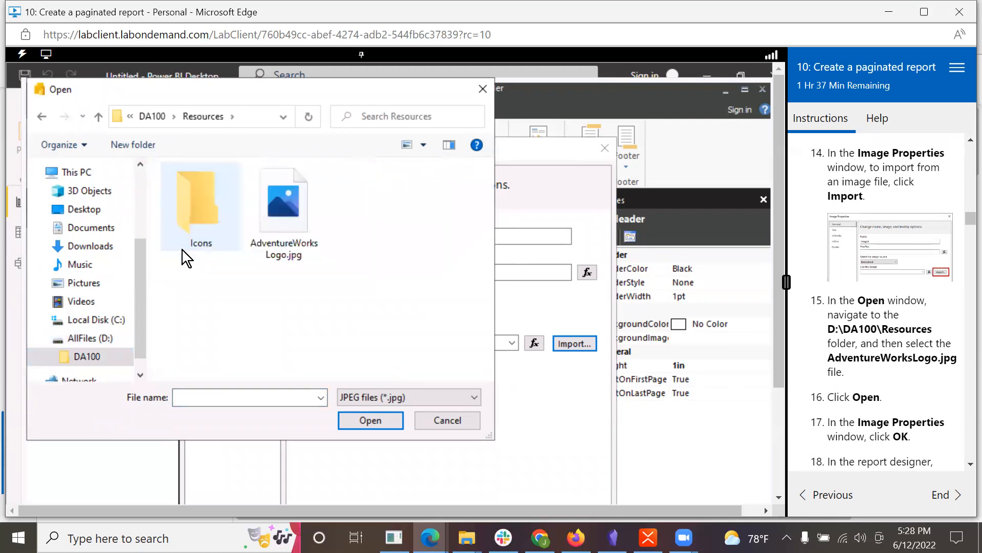
{"action": "left_click", "coordinate": [294, 217]}
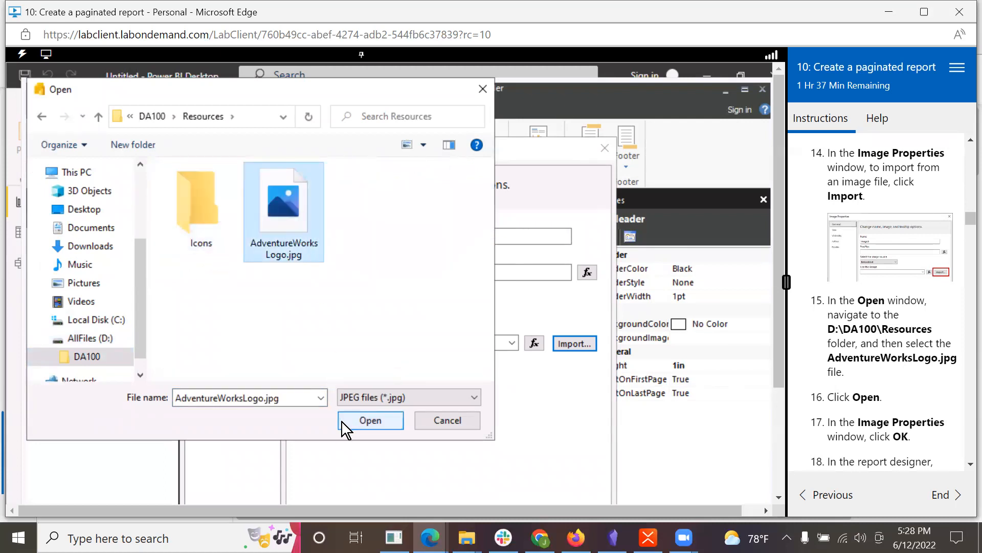
{"action": "left_click", "coordinate": [342, 419]}
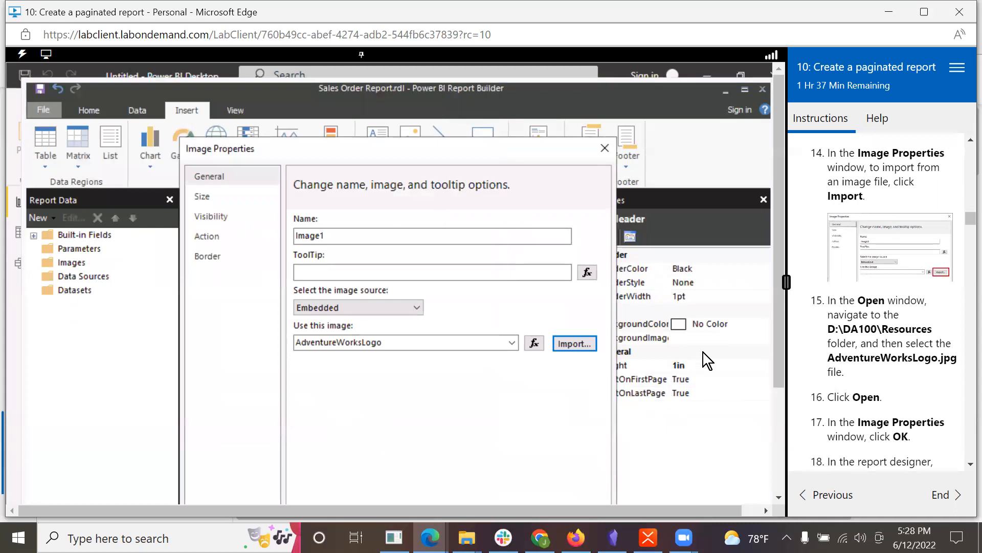
{"action": "left_click_drag", "start_coordinate": [778, 370], "coordinate": [778, 452]}
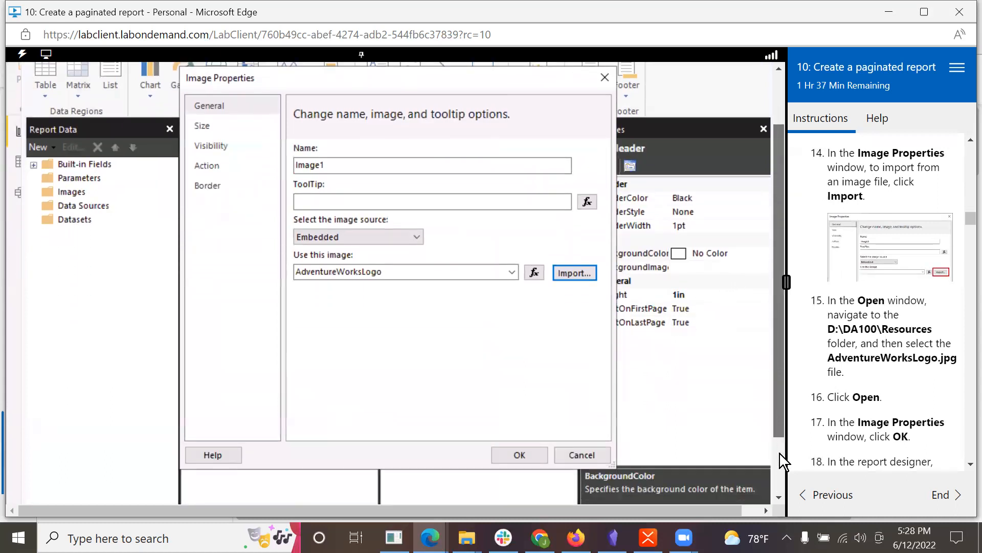
{"action": "left_click", "coordinate": [514, 410]}
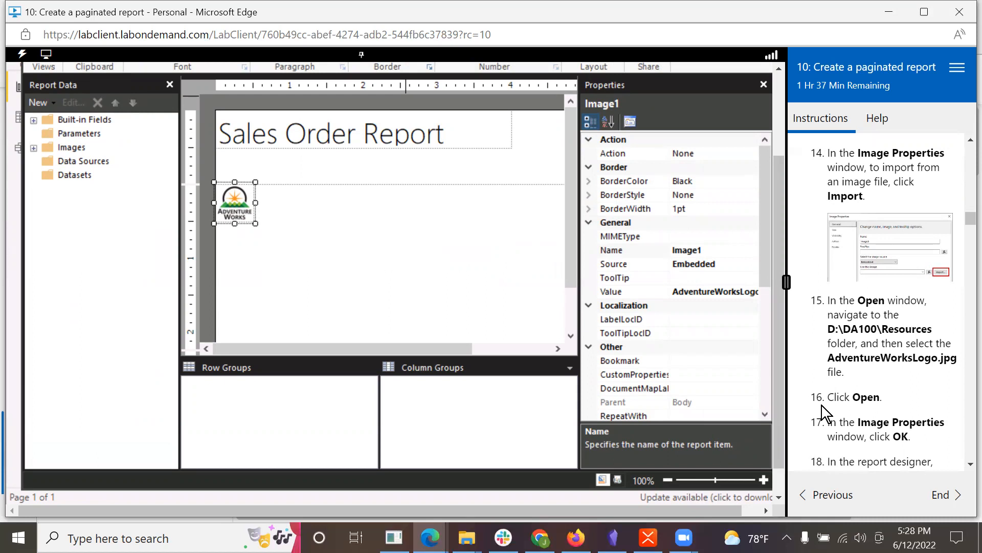
Step: Expand the logo image's Location properties in the Position group and set Left to 5 in
{"action": "scroll", "coordinate": [867, 415], "scroll_direction": "down", "scroll_amount": 4}
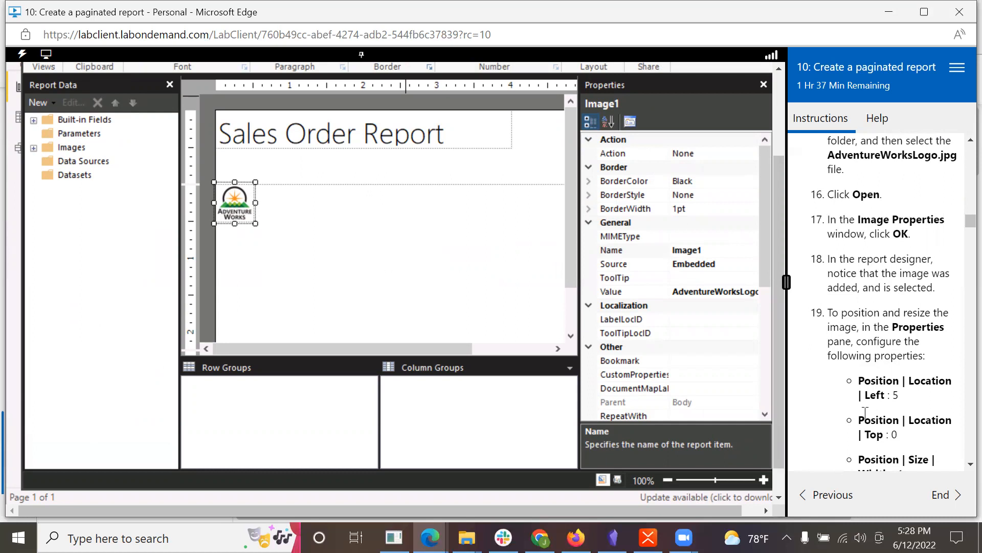
{"action": "scroll", "coordinate": [864, 411], "scroll_direction": "down", "scroll_amount": 3}
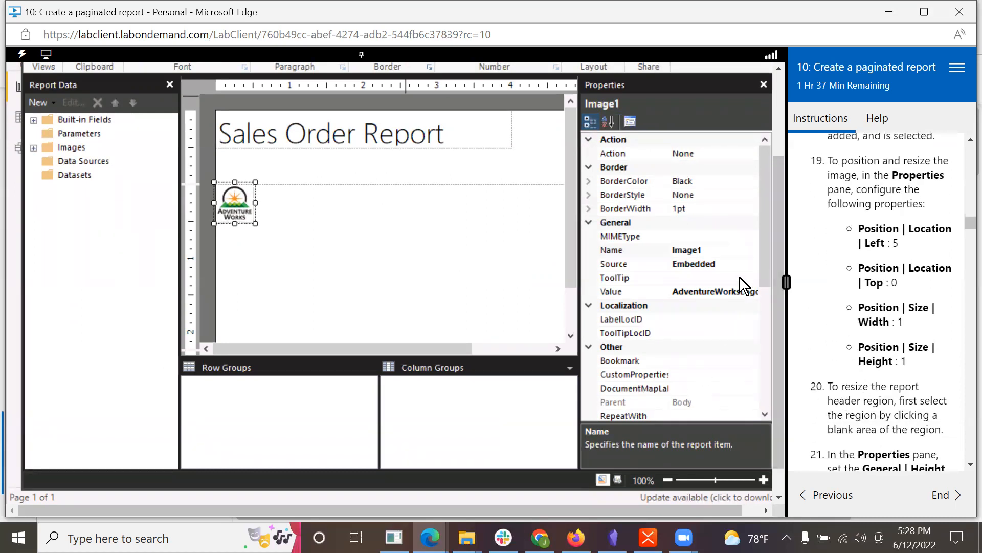
{"action": "left_click_drag", "start_coordinate": [763, 250], "coordinate": [760, 420]}
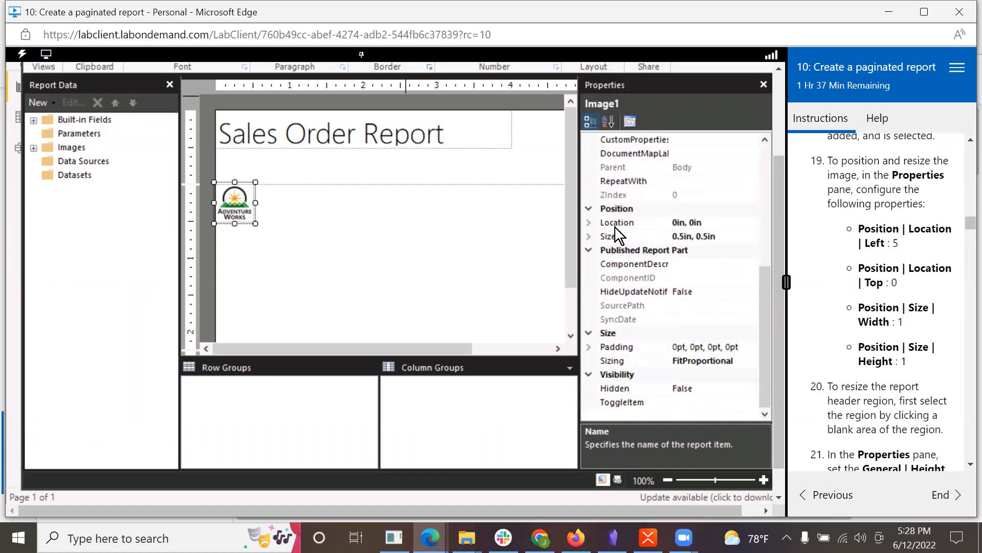
{"action": "left_click", "coordinate": [589, 225]}
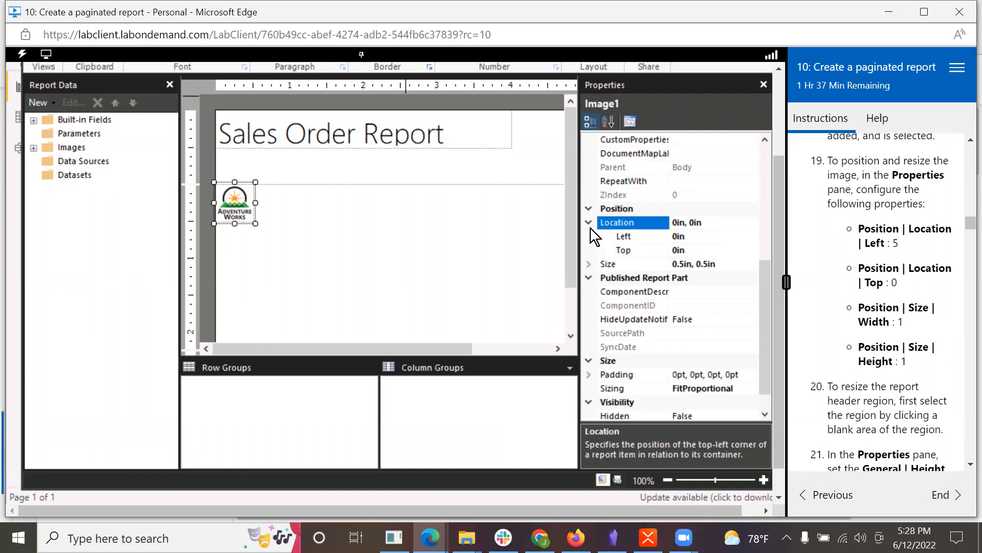
{"action": "left_click", "coordinate": [680, 239]}
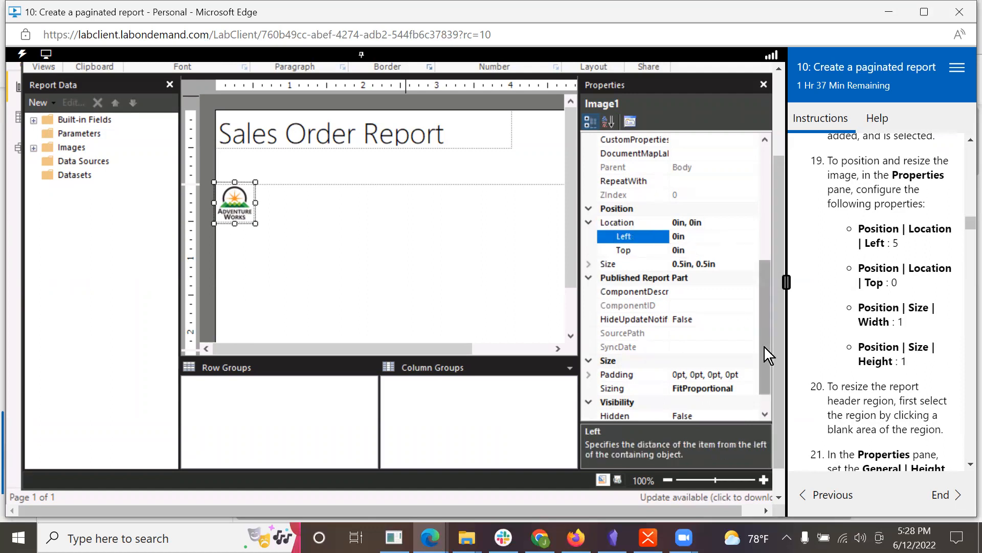
{"action": "type", "text": "5"}
{"action": "key", "text": "Left"}
{"action": "key", "text": "BackSpace"}
{"action": "key", "text": "Right"}
{"action": "type", "text": "i"}
{"action": "key", "text": "Return"}
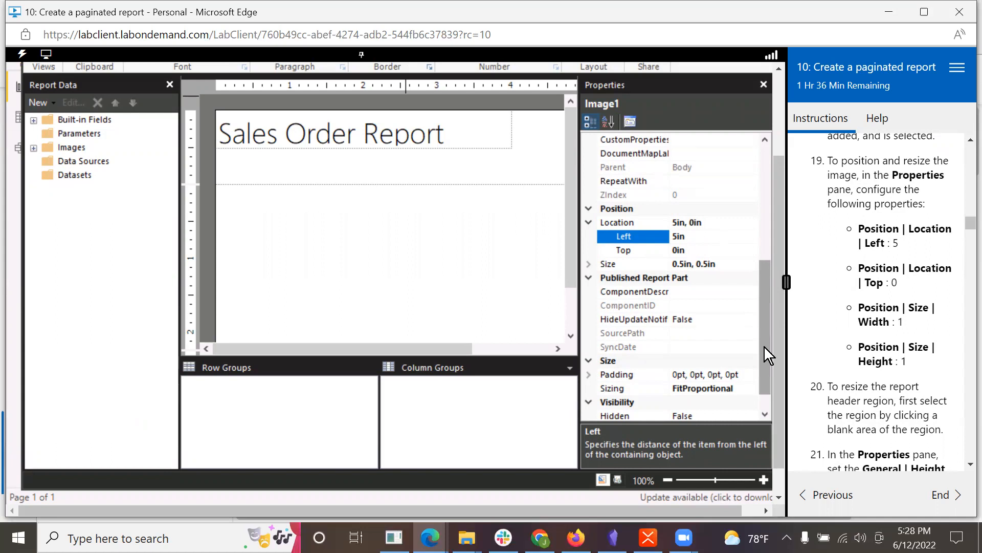
Step: Expand the logo image's Size properties and set both Width and Height to 1 in
{"action": "left_click", "coordinate": [589, 262]}
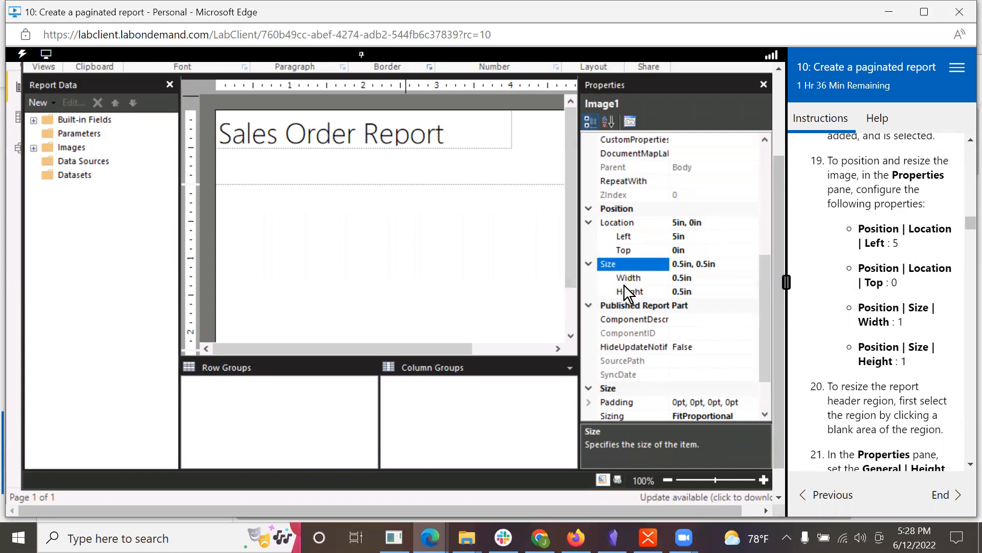
{"action": "left_click", "coordinate": [683, 277]}
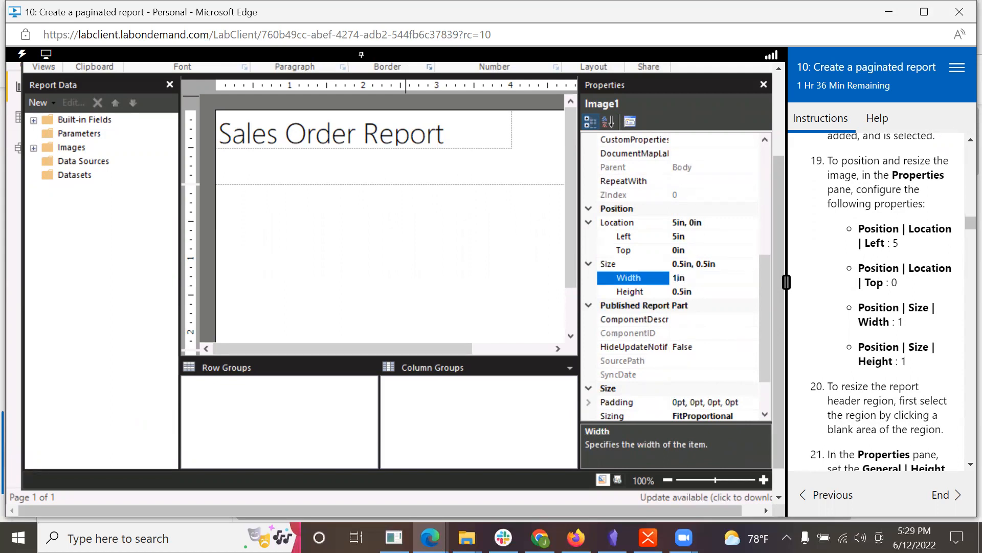
{"action": "left_click", "coordinate": [684, 291]}
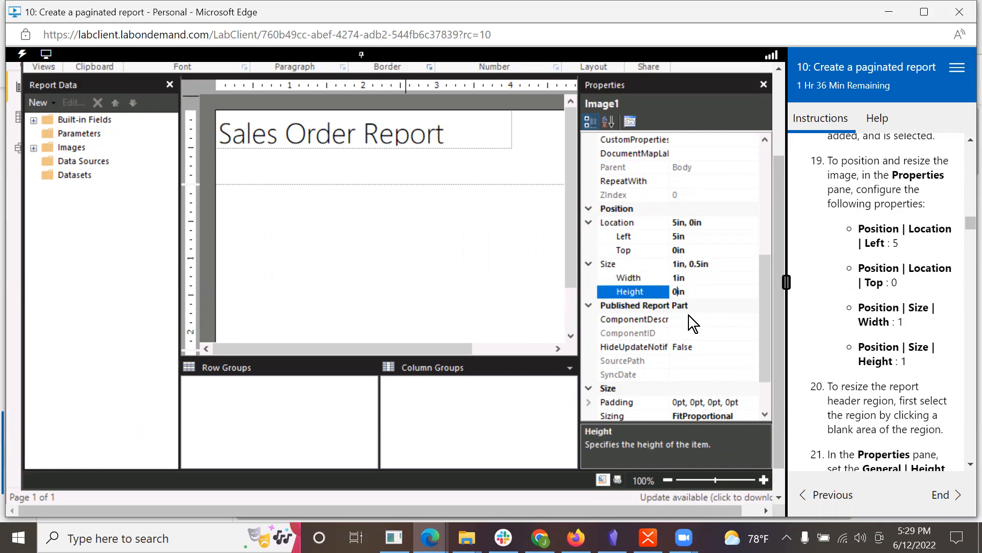
{"action": "key", "text": "BackSpace"}
{"action": "type", "text": "1"}
{"action": "key", "text": "Return"}
Step: Select the blank page header region and check its Height property against the lab instructions
{"action": "scroll", "coordinate": [865, 389], "scroll_direction": "down", "scroll_amount": 3}
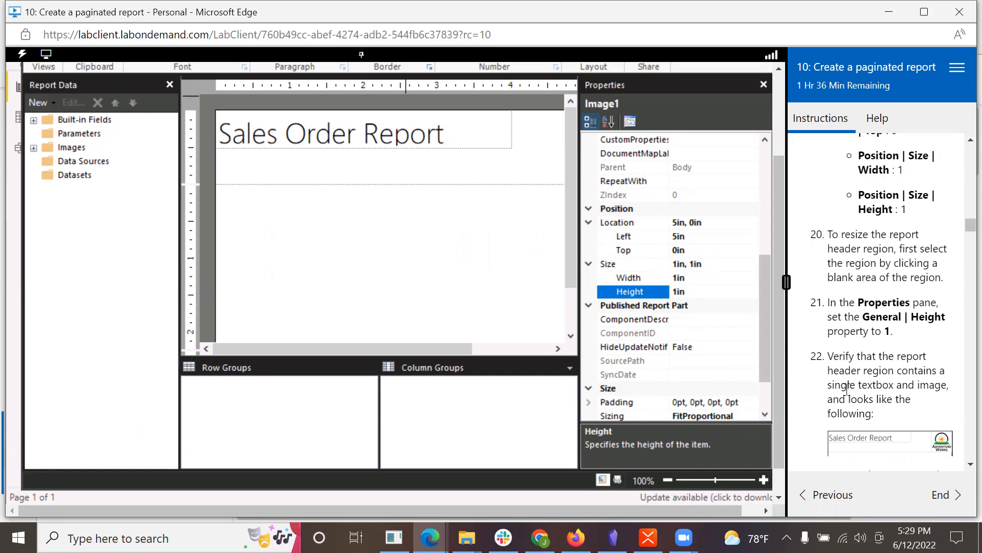
{"action": "left_click", "coordinate": [523, 126]}
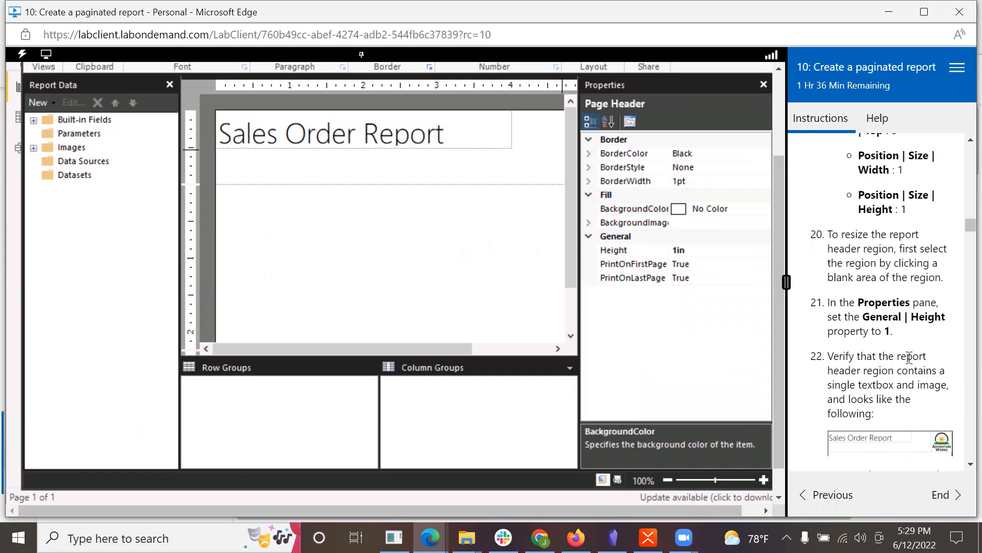
{"action": "scroll", "coordinate": [909, 357], "scroll_direction": "down", "scroll_amount": 1}
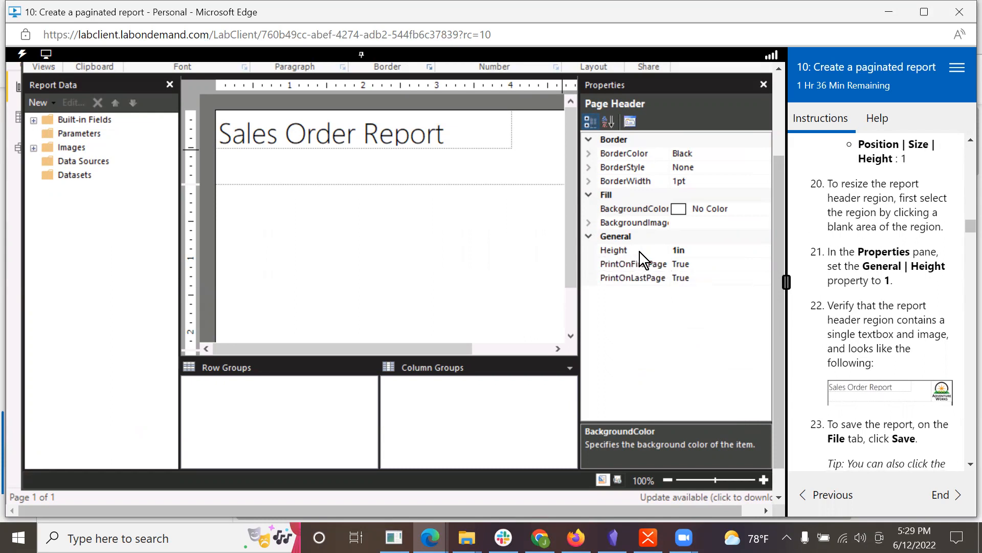
{"action": "scroll", "coordinate": [876, 349], "scroll_direction": "down", "scroll_amount": 1}
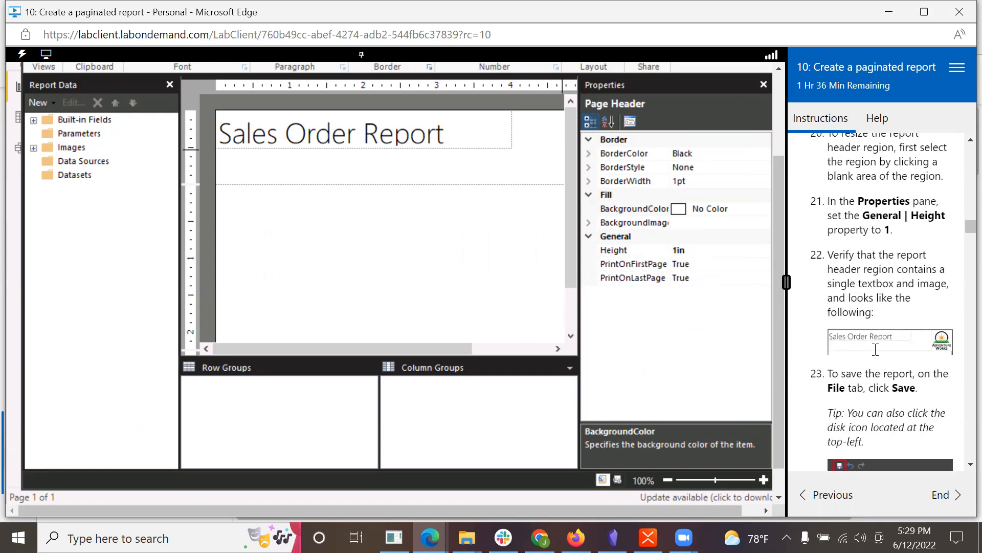
{"action": "scroll", "coordinate": [924, 365], "scroll_direction": "down", "scroll_amount": 1}
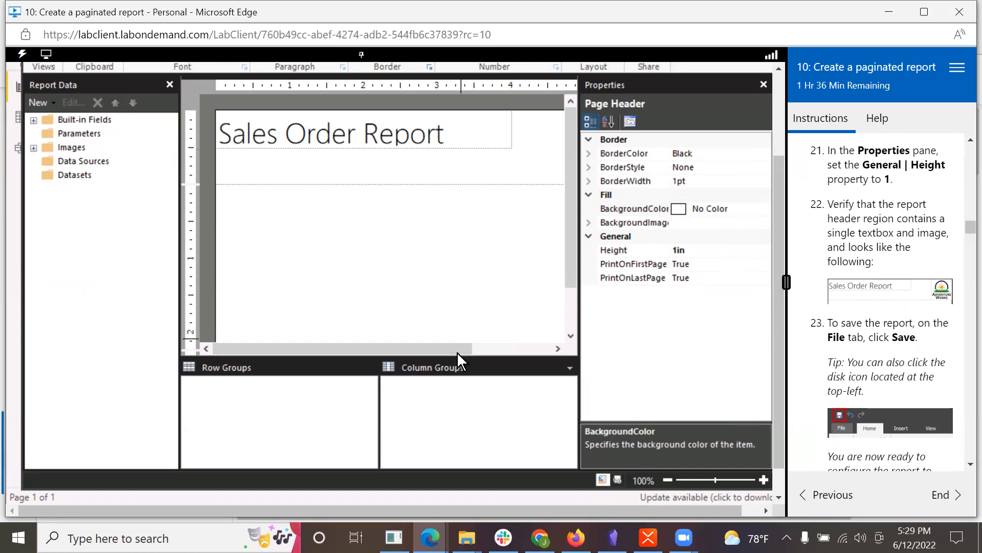
Step: Move the logo image from the report body into the page header at location 5 in, 0 in, and review its position properties
{"action": "left_click_drag", "start_coordinate": [456, 349], "coordinate": [566, 358]}
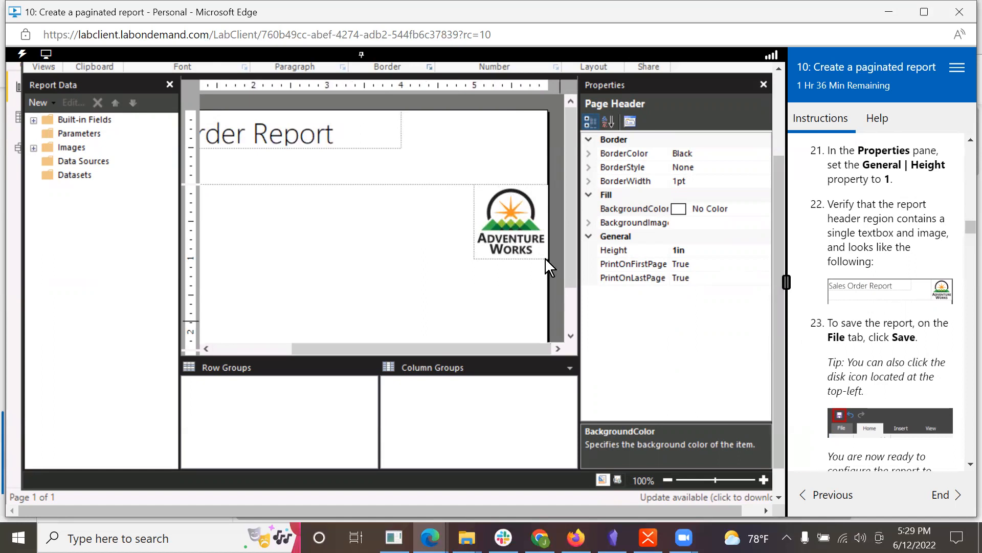
{"action": "left_click_drag", "start_coordinate": [519, 222], "coordinate": [524, 149]}
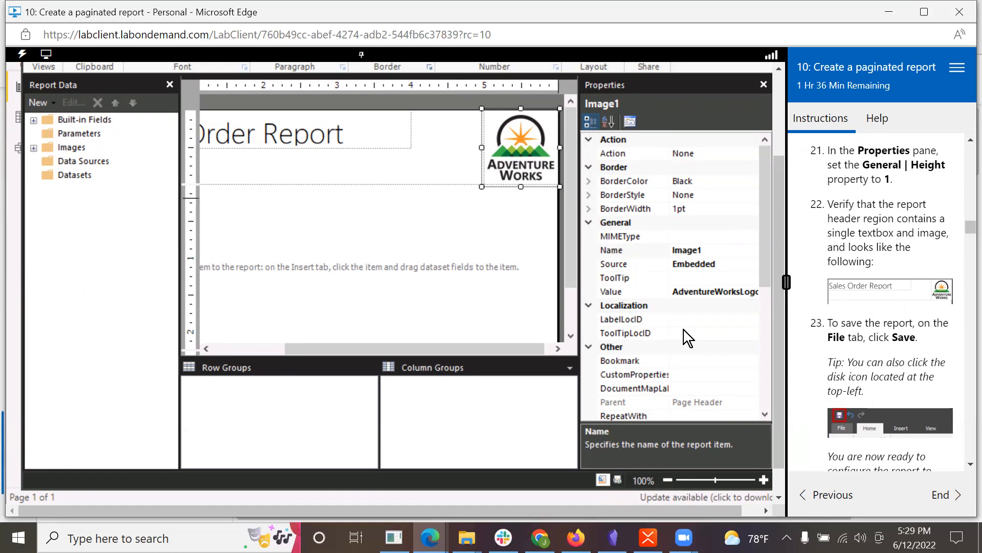
{"action": "scroll", "coordinate": [684, 330], "scroll_direction": "down", "scroll_amount": 6}
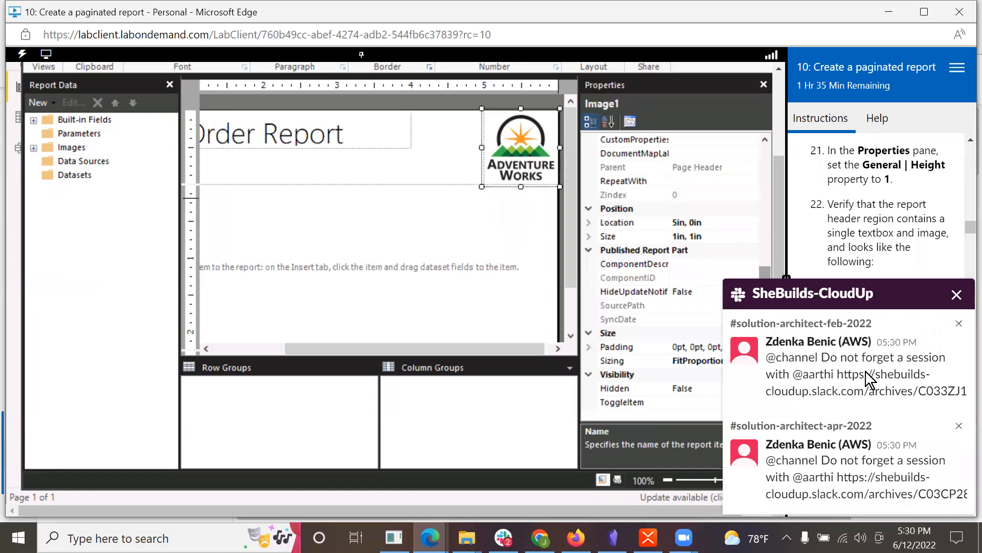
Step: Dismiss the chat notification and save the Sales Order Report
{"action": "left_click", "coordinate": [957, 295]}
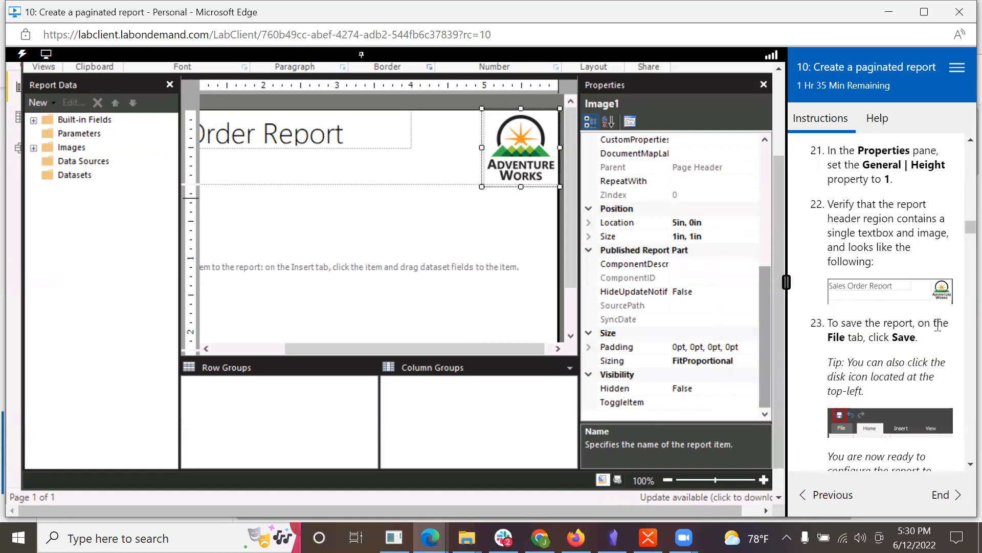
{"action": "scroll", "coordinate": [929, 326], "scroll_direction": "down", "scroll_amount": 2}
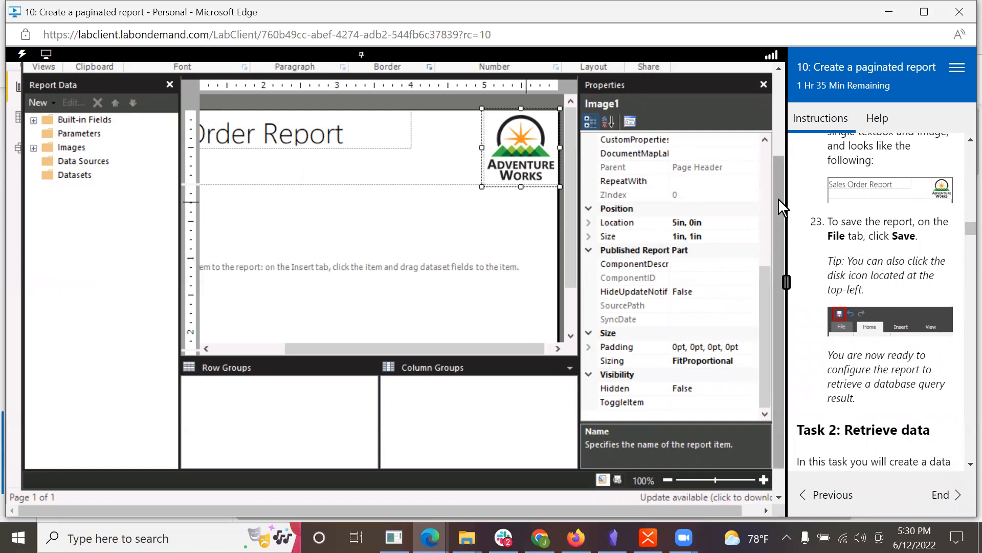
{"action": "left_click_drag", "start_coordinate": [779, 198], "coordinate": [790, 99]}
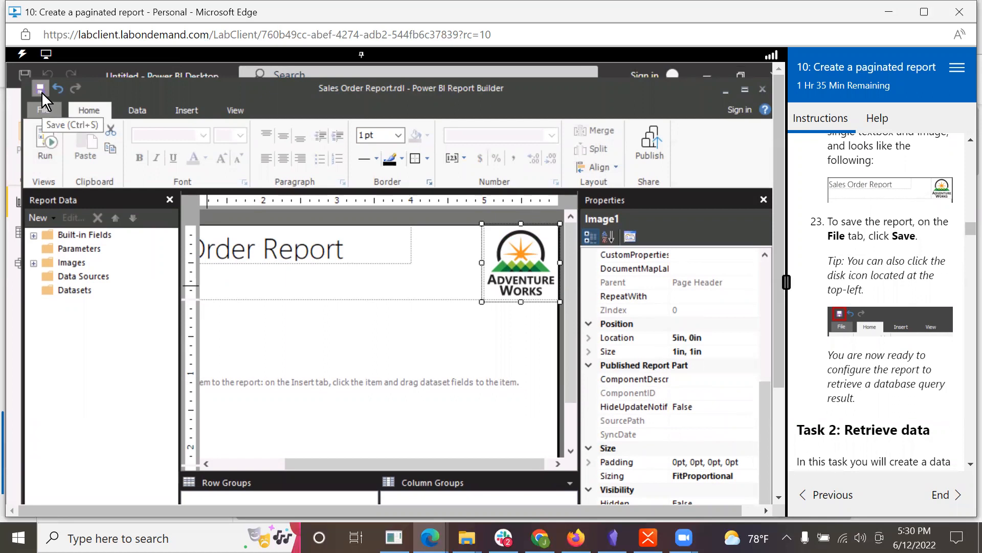
{"action": "left_click", "coordinate": [44, 111]}
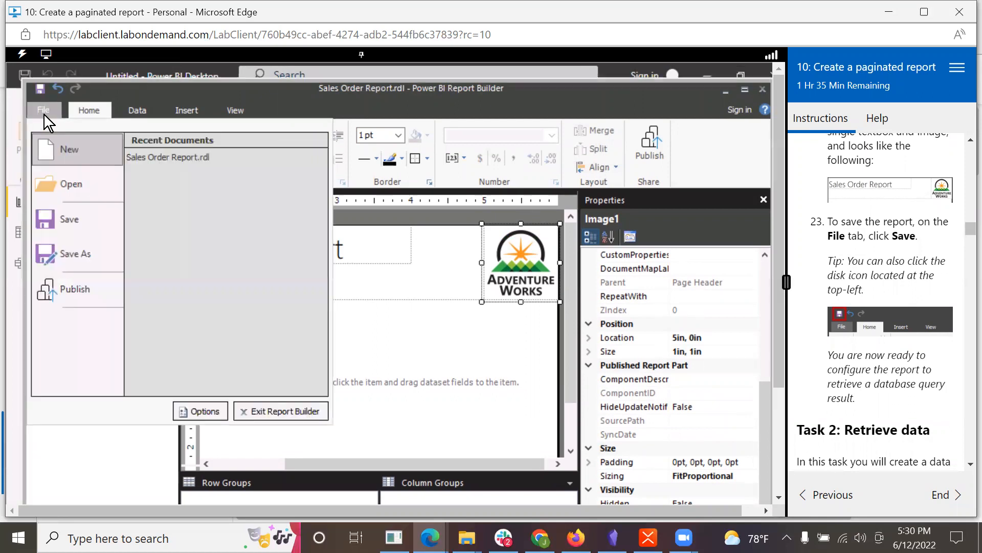
{"action": "left_click", "coordinate": [59, 220]}
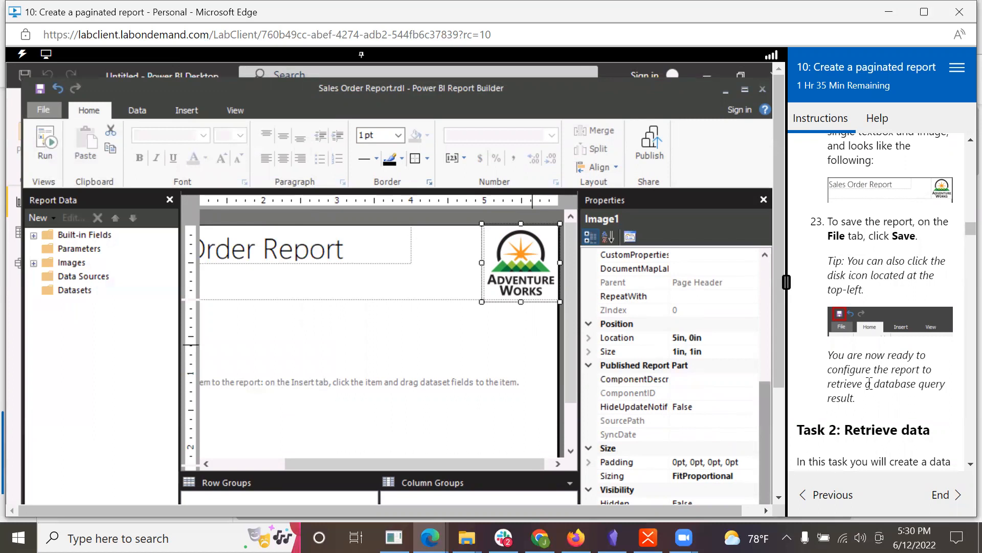
Step: Follow the Task 2 instructions to start adding a new data source to the report's Data Sources folder
{"action": "scroll", "coordinate": [868, 384], "scroll_direction": "down", "scroll_amount": 3}
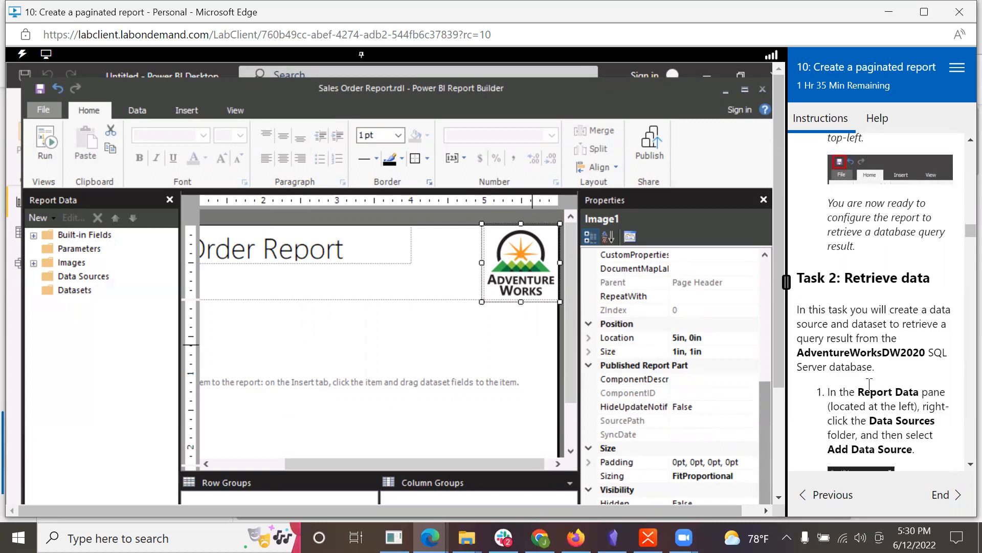
{"action": "scroll", "coordinate": [869, 384], "scroll_direction": "down", "scroll_amount": 1}
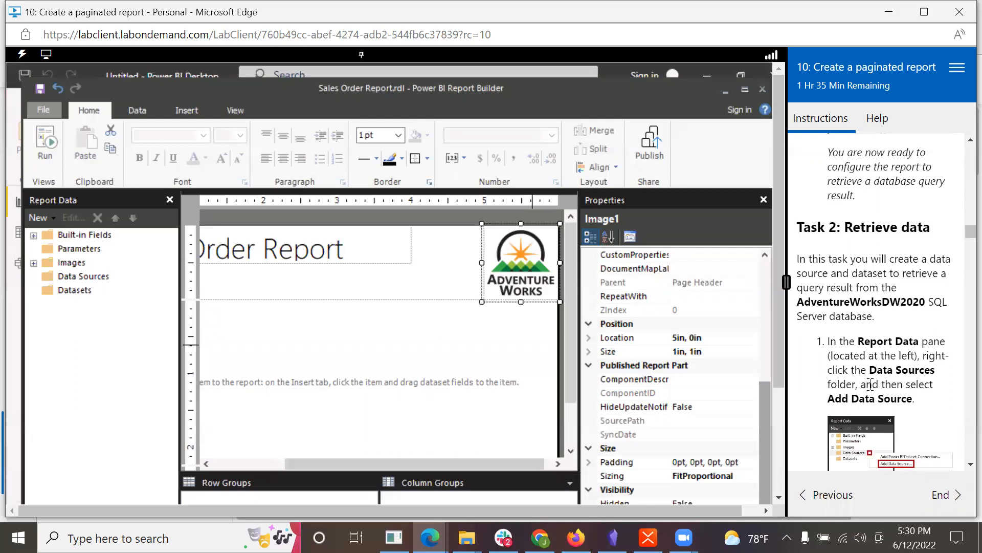
{"action": "scroll", "coordinate": [870, 383], "scroll_direction": "down", "scroll_amount": 1}
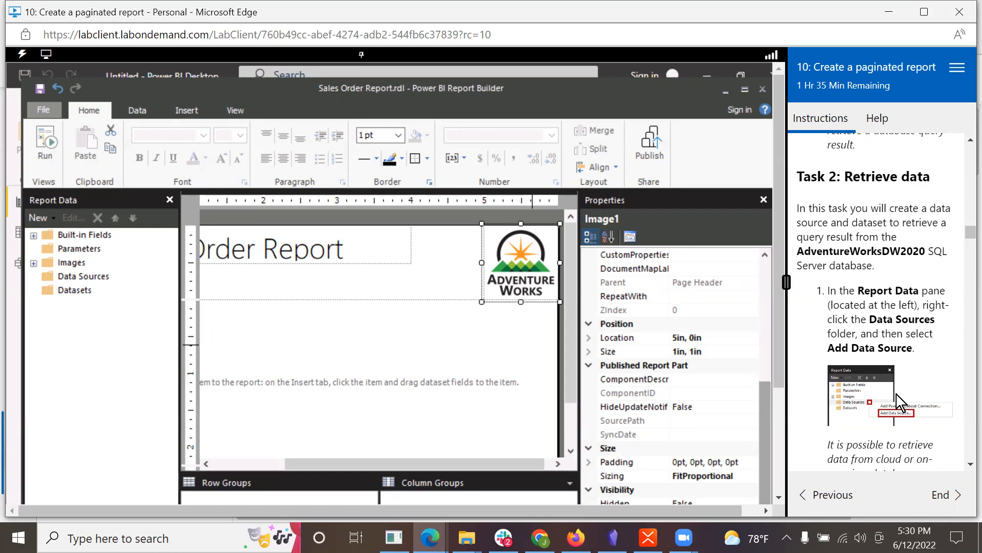
{"action": "scroll", "coordinate": [897, 395], "scroll_direction": "down", "scroll_amount": 2}
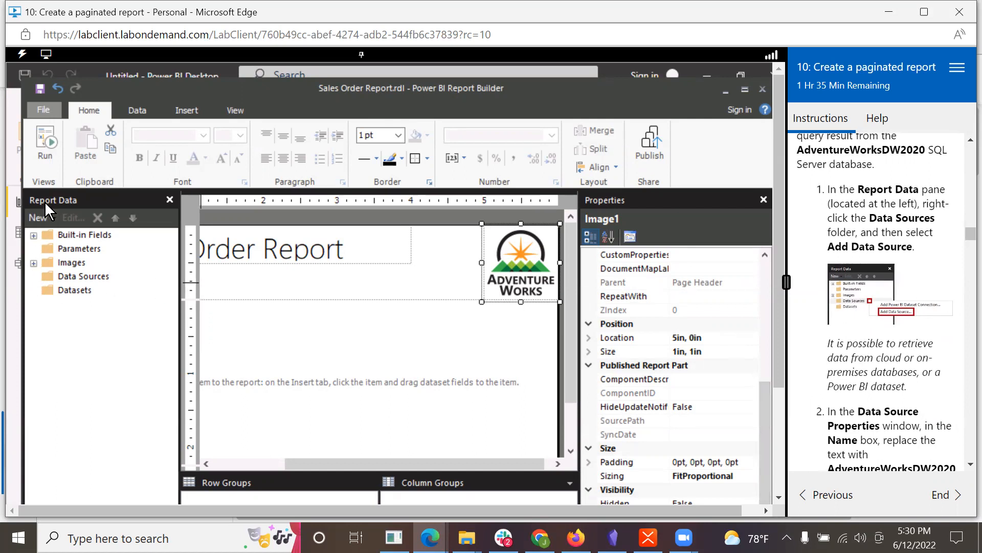
{"action": "right_click", "coordinate": [81, 279]}
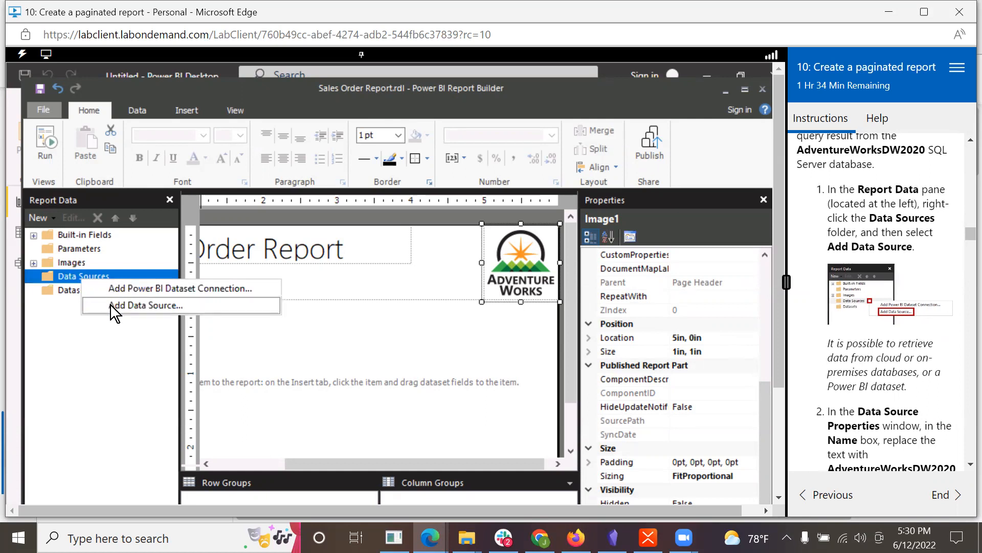
{"action": "left_click", "coordinate": [109, 305]}
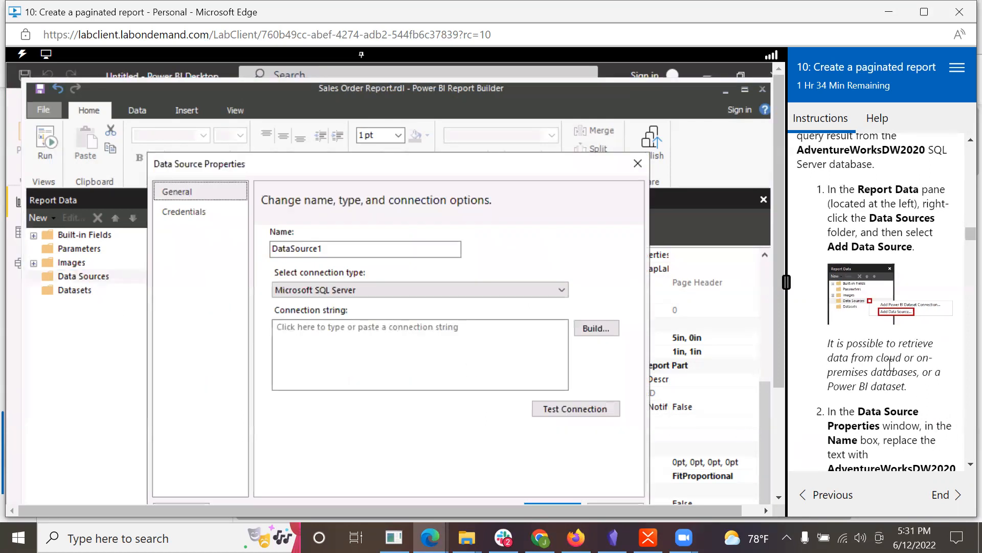
Step: Replace the default name of the new data source with AdventureWorksDW2020
{"action": "scroll", "coordinate": [890, 364], "scroll_direction": "down", "scroll_amount": 2}
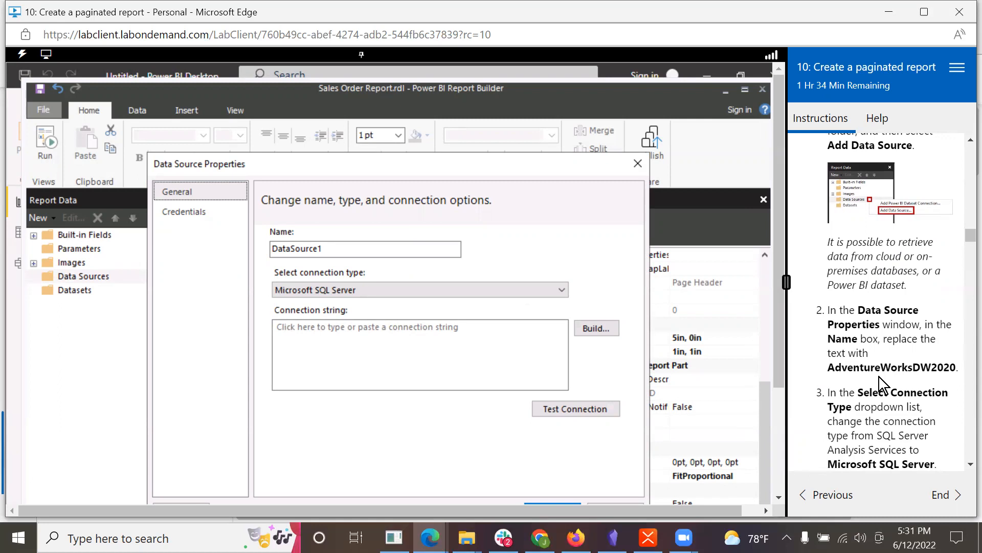
{"action": "scroll", "coordinate": [879, 376], "scroll_direction": "down", "scroll_amount": 2}
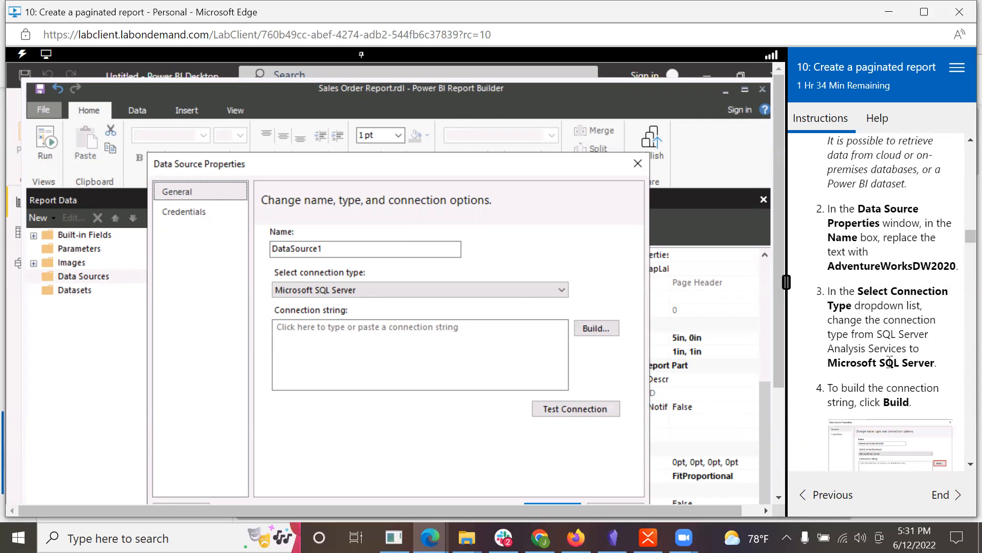
{"action": "left_click_drag", "start_coordinate": [957, 268], "coordinate": [830, 265]}
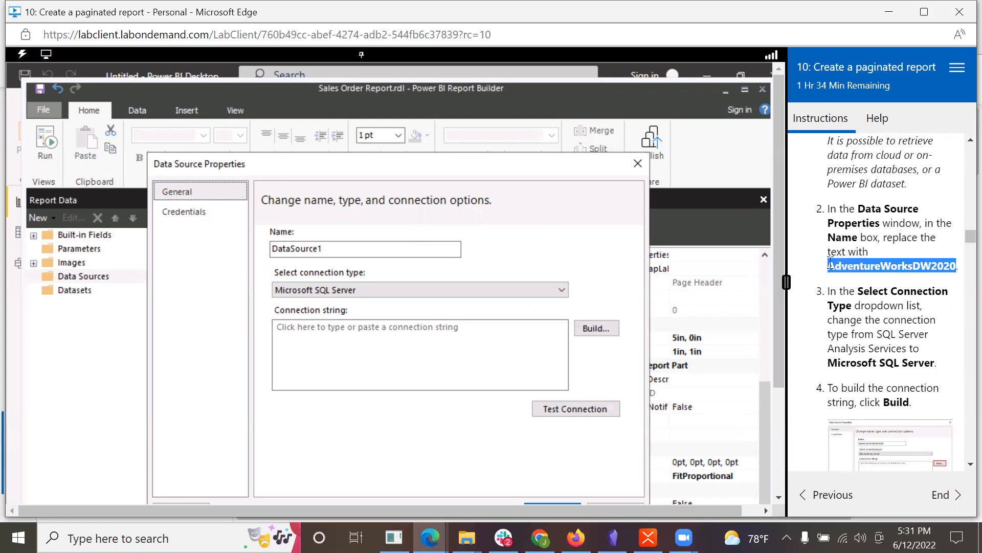
{"action": "left_click_drag", "start_coordinate": [340, 248], "coordinate": [239, 245]}
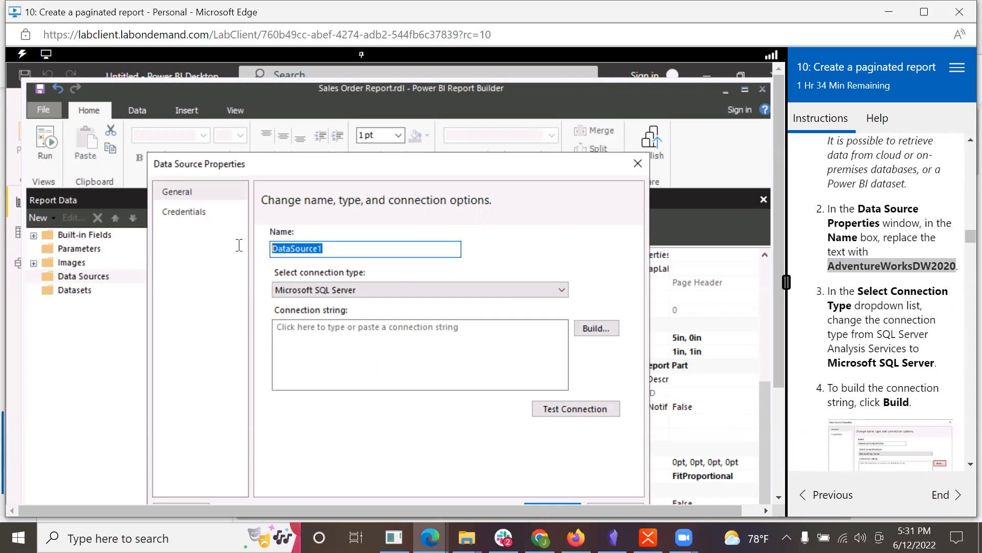
{"action": "key", "text": "BackSpace"}
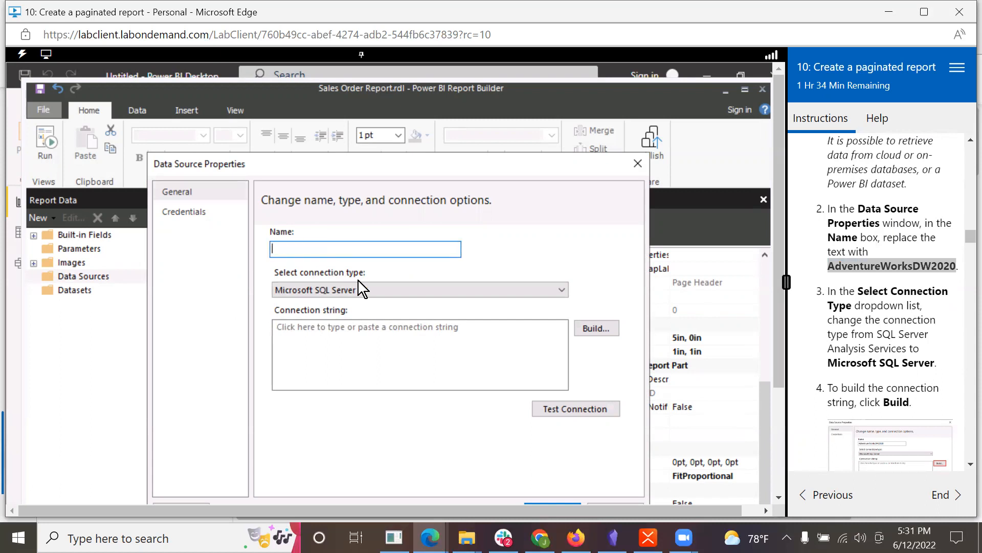
{"action": "type", "text": "AdventureWorksDW2020"}
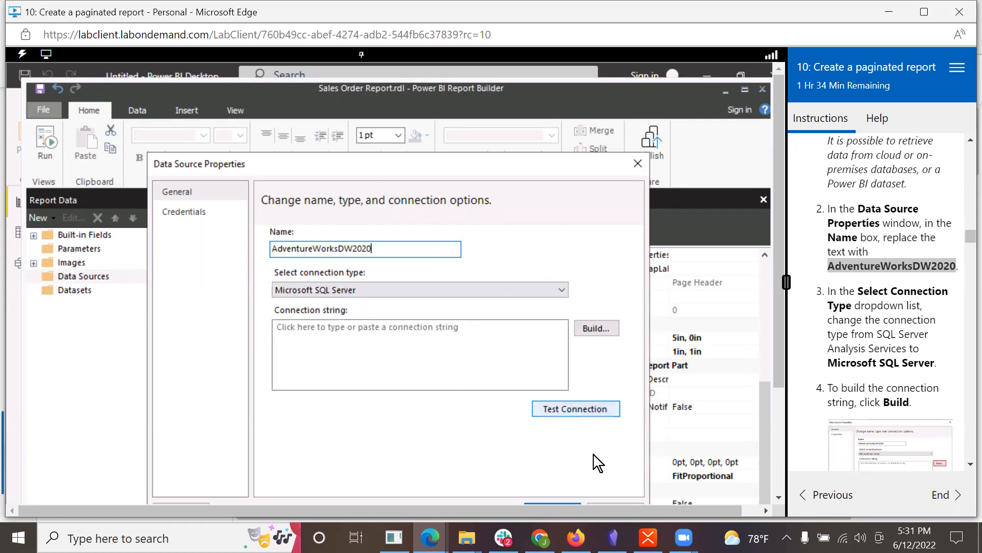
Step: Start building the data source's connection string and set the server name to localhost
{"action": "left_click", "coordinate": [598, 329]}
{"action": "scroll", "coordinate": [890, 393], "scroll_direction": "down", "scroll_amount": 1}
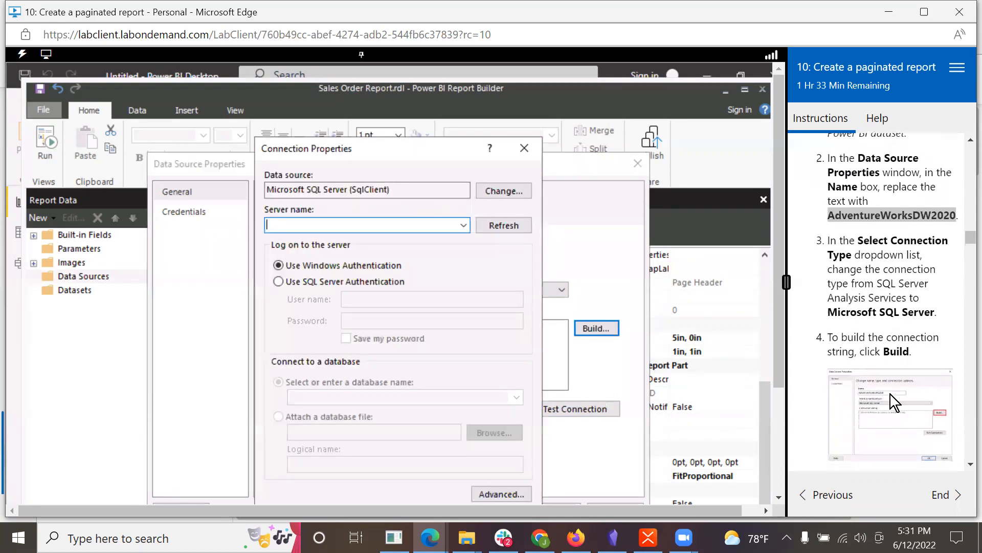
{"action": "scroll", "coordinate": [890, 394], "scroll_direction": "down", "scroll_amount": 5}
{"action": "scroll", "coordinate": [890, 394], "scroll_direction": "up", "scroll_amount": 1}
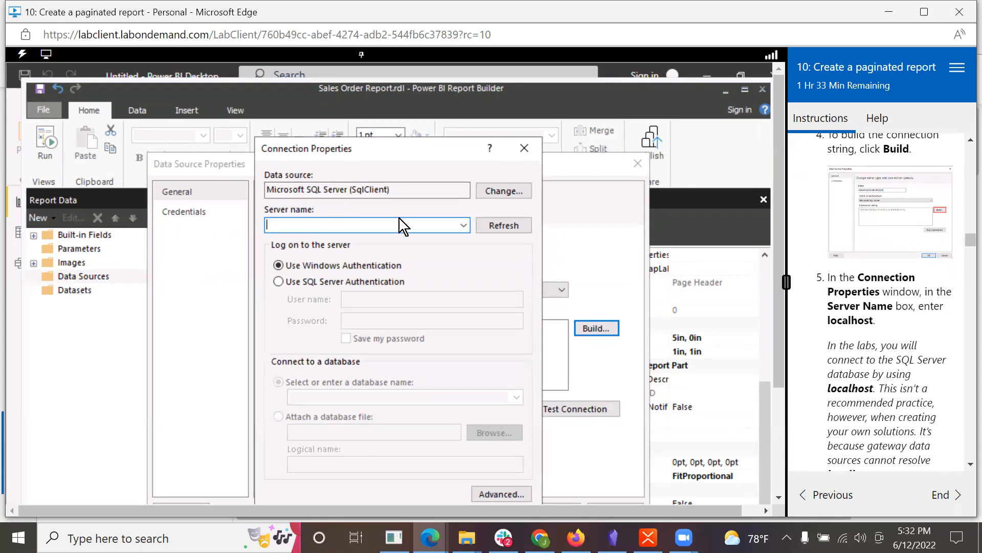
{"action": "left_click", "coordinate": [463, 225]}
{"action": "scroll", "coordinate": [873, 430], "scroll_direction": "down", "scroll_amount": 1}
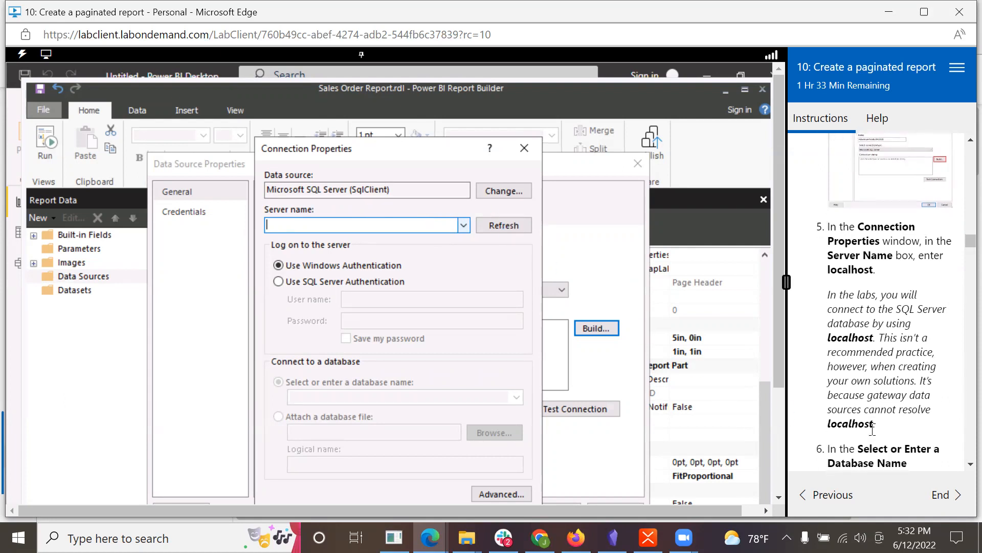
{"action": "type", "text": "lo"}
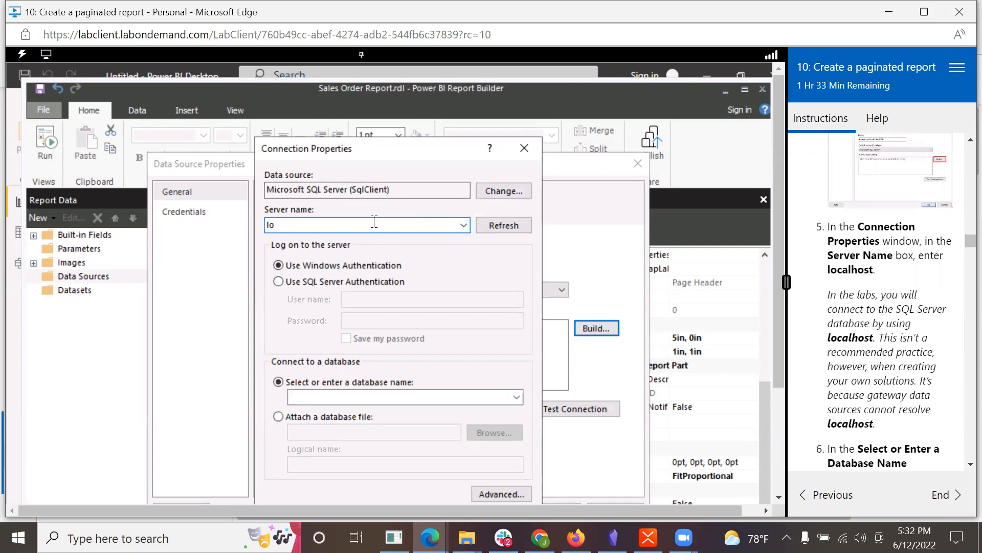
{"action": "type", "text": "calhost"}
Step: Select AdventureWorksDW2020 as the database for the connection and accept the connection properties
{"action": "scroll", "coordinate": [915, 384], "scroll_direction": "down", "scroll_amount": 1}
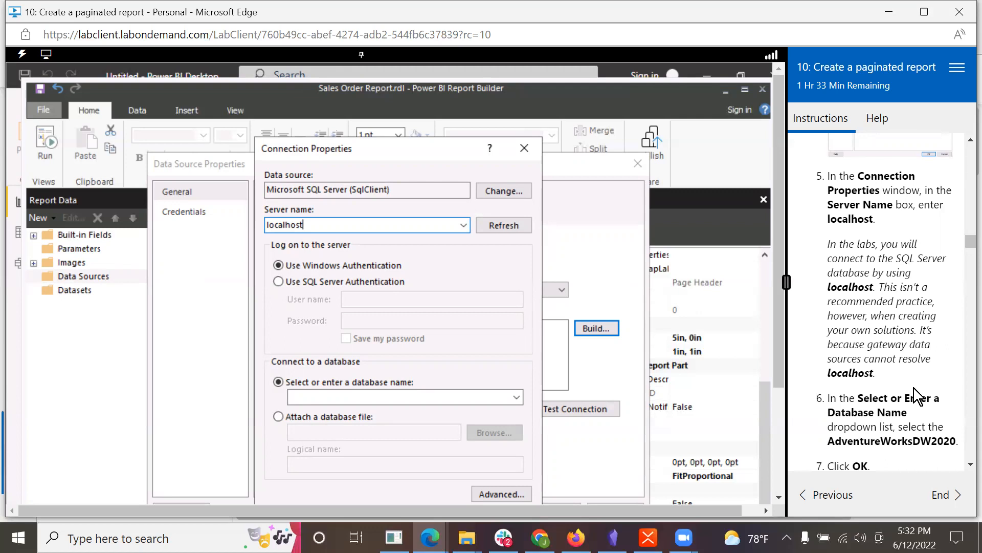
{"action": "scroll", "coordinate": [914, 388], "scroll_direction": "down", "scroll_amount": 3}
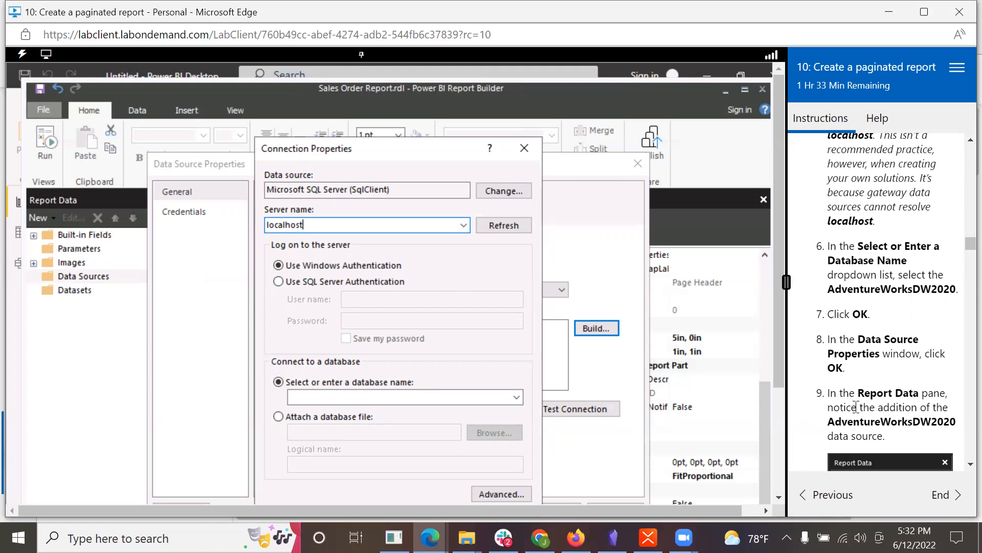
{"action": "left_click", "coordinate": [517, 398]}
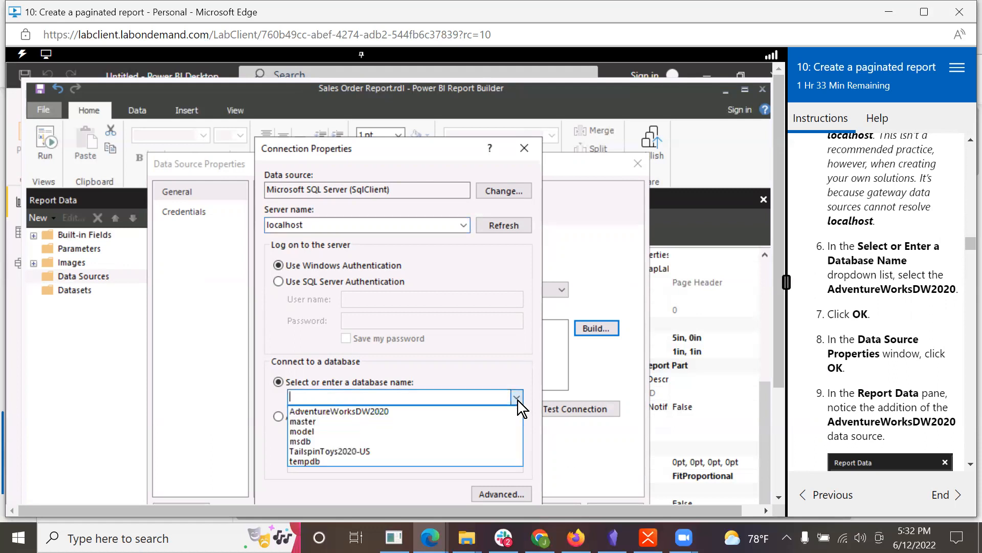
{"action": "left_click", "coordinate": [379, 412]}
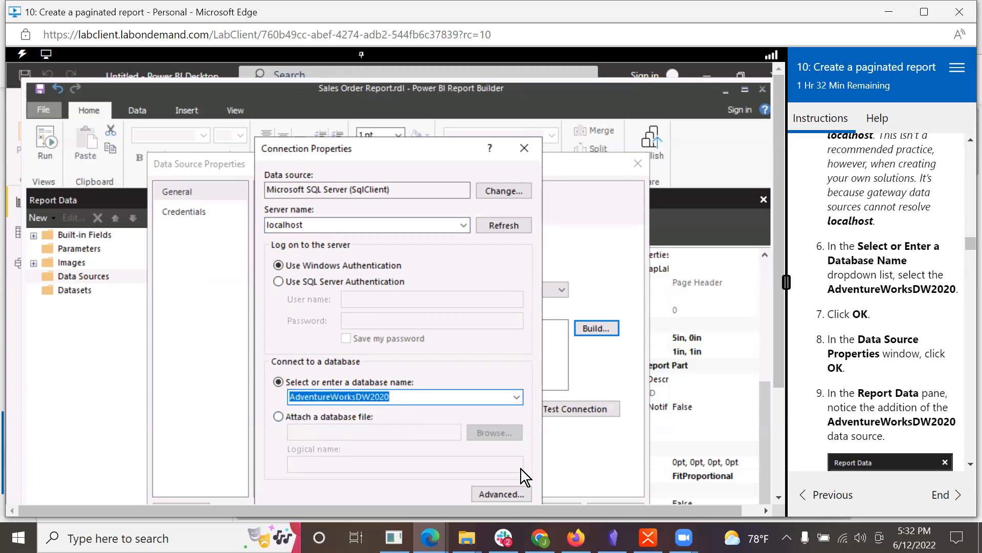
{"action": "left_click_drag", "start_coordinate": [775, 363], "coordinate": [769, 450]}
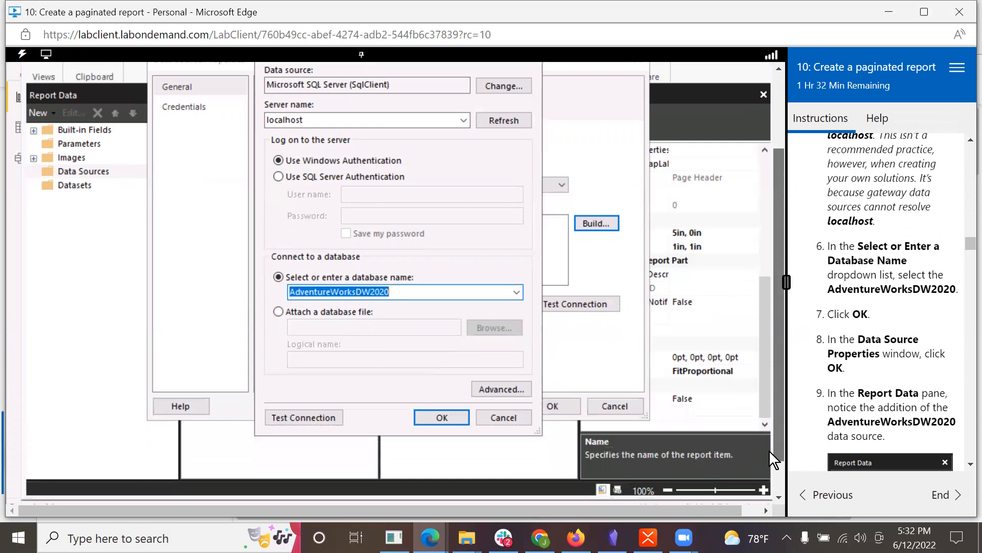
{"action": "left_click", "coordinate": [424, 404]}
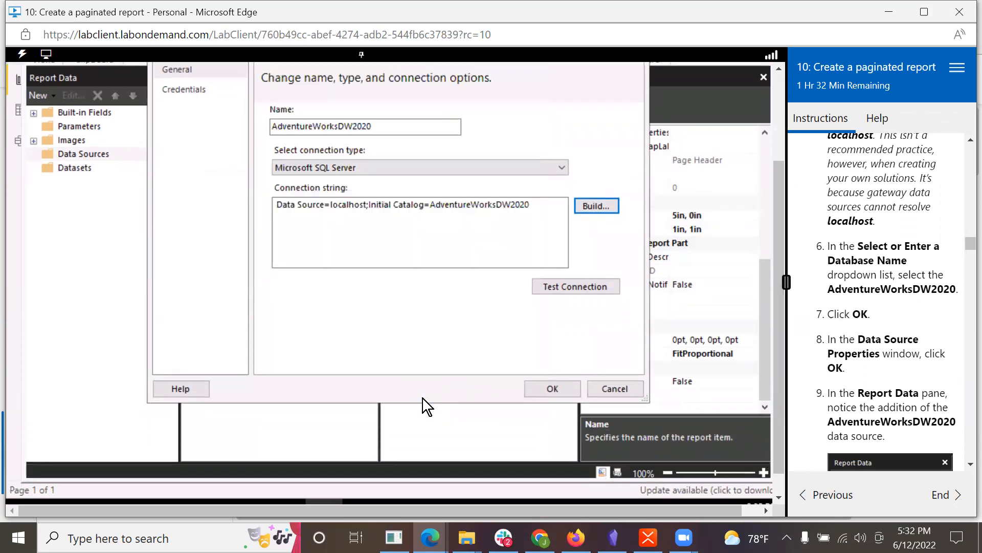
Step: Accept the data source properties to add the AdventureWorksDW2020 data source to the report
{"action": "scroll", "coordinate": [868, 367], "scroll_direction": "down", "scroll_amount": 1}
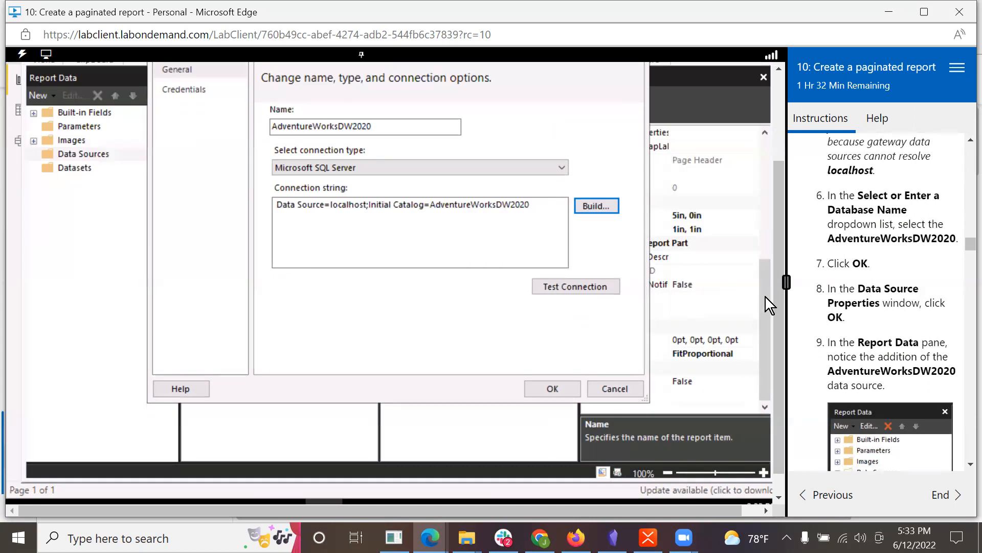
{"action": "left_click_drag", "start_coordinate": [778, 299], "coordinate": [780, 239]}
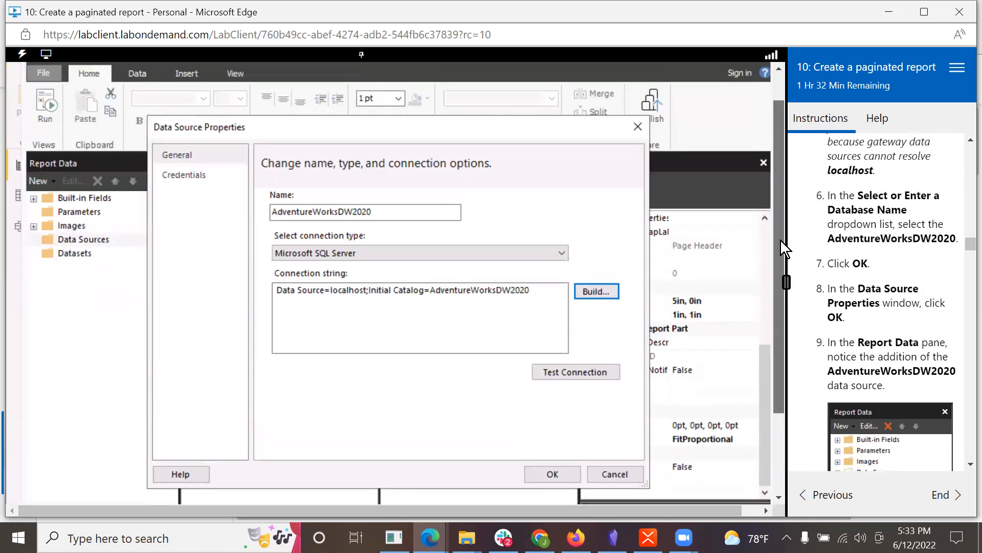
{"action": "left_click", "coordinate": [557, 471]}
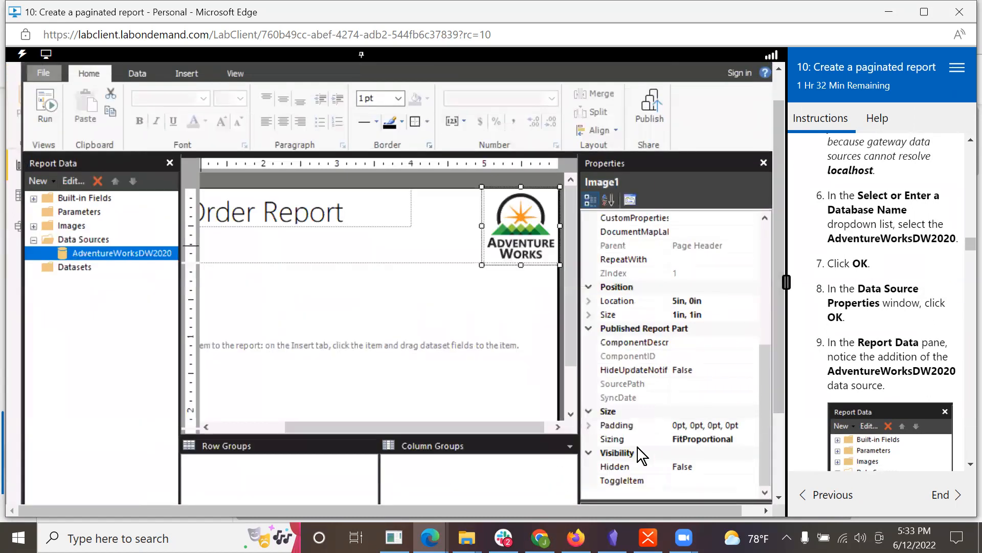
Step: Follow the lab instructions to start adding a dataset based on the AdventureWorksDW2020 data source
{"action": "scroll", "coordinate": [928, 422], "scroll_direction": "down", "scroll_amount": 2}
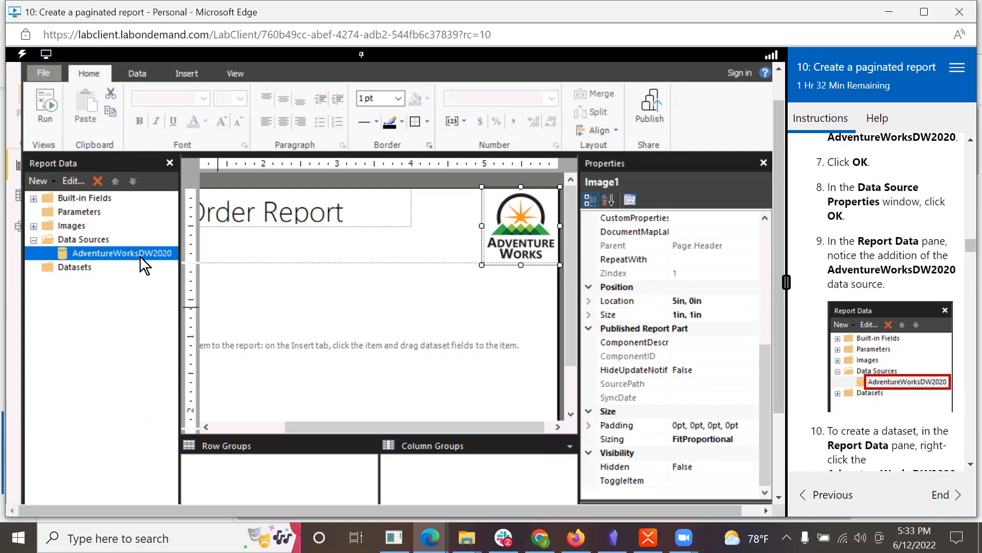
{"action": "scroll", "coordinate": [886, 397], "scroll_direction": "down", "scroll_amount": 3}
{"action": "scroll", "coordinate": [885, 397], "scroll_direction": "down", "scroll_amount": 1}
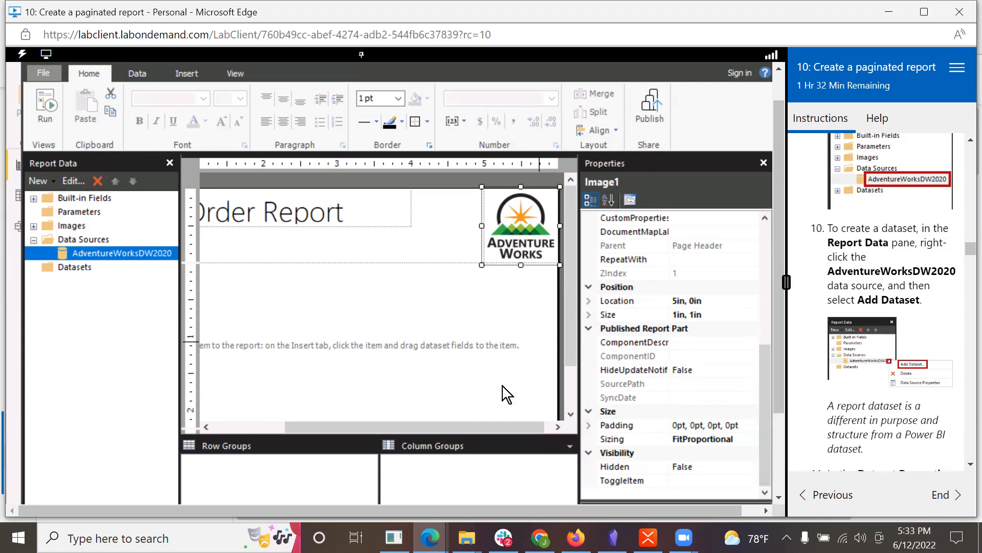
{"action": "right_click", "coordinate": [127, 251]}
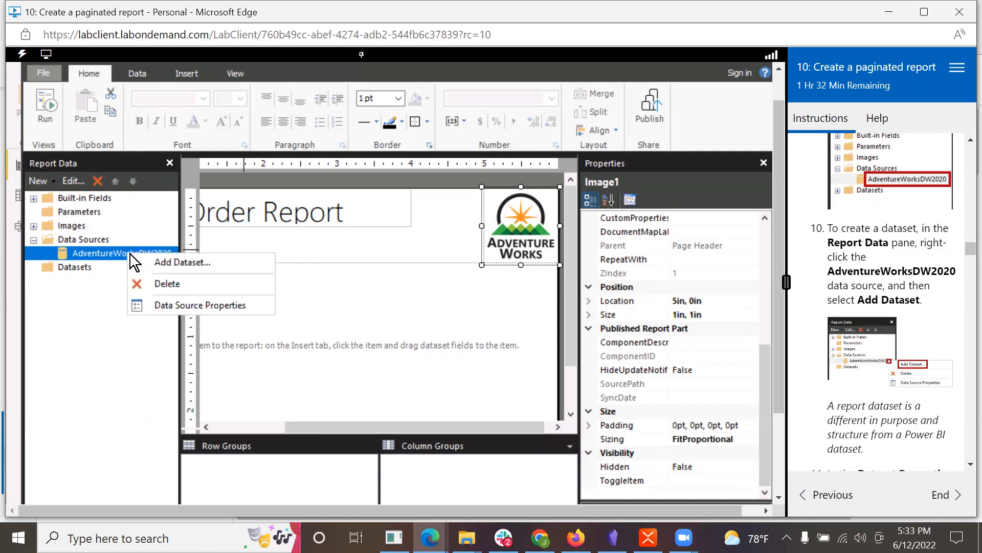
{"action": "left_click", "coordinate": [143, 260]}
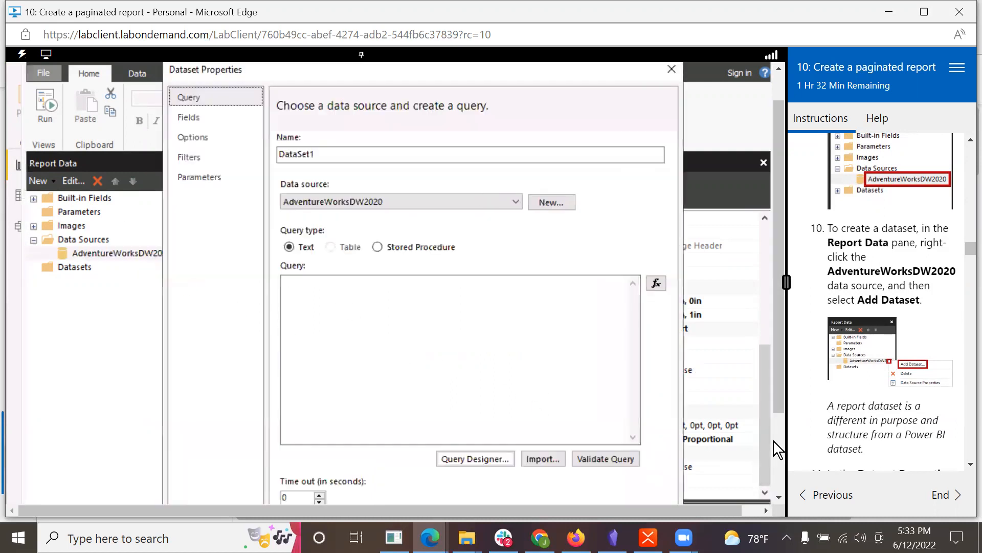
Step: Replace the default name of the new dataset with SalesOrder
{"action": "scroll", "coordinate": [896, 417], "scroll_direction": "down", "scroll_amount": 3}
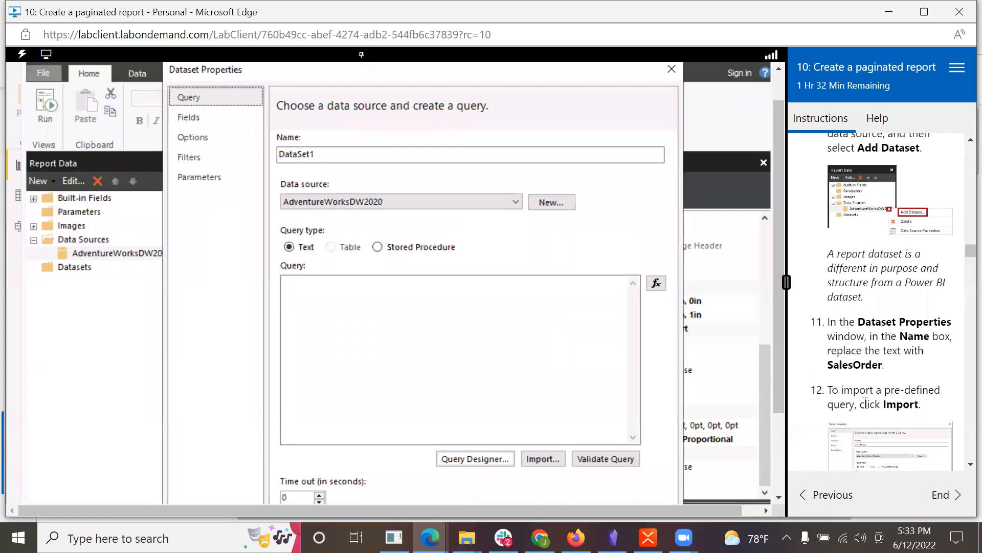
{"action": "scroll", "coordinate": [865, 403], "scroll_direction": "down", "scroll_amount": 2}
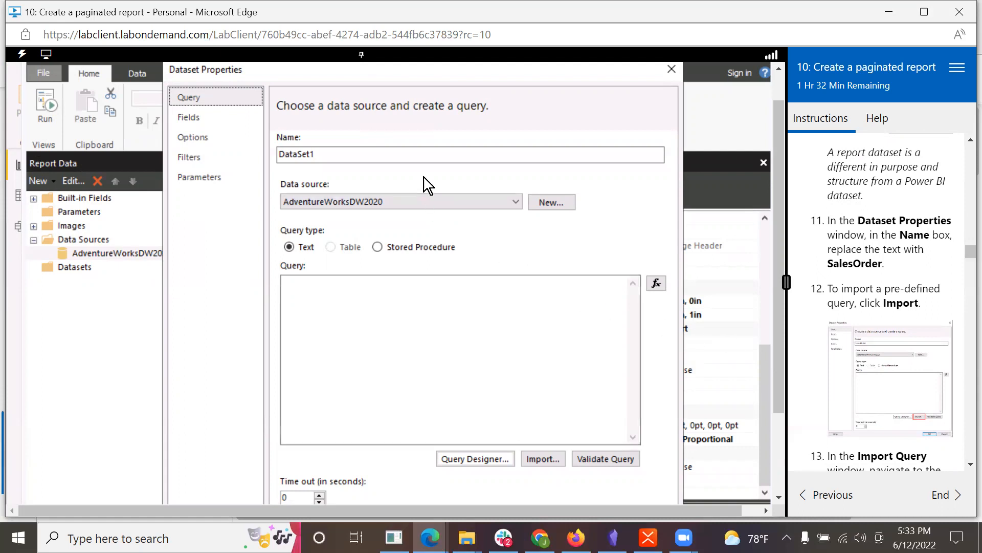
{"action": "left_click", "coordinate": [402, 156]}
{"action": "key", "text": "BackSpace"}
{"action": "key", "text": "BackSpace"}
{"action": "key", "text": "BackSpace"}
{"action": "key", "text": "BackSpace"}
{"action": "key", "text": "BackSpace"}
{"action": "key", "text": "BackSpace"}
{"action": "key", "text": "BackSpace"}
{"action": "key", "text": "BackSpace"}
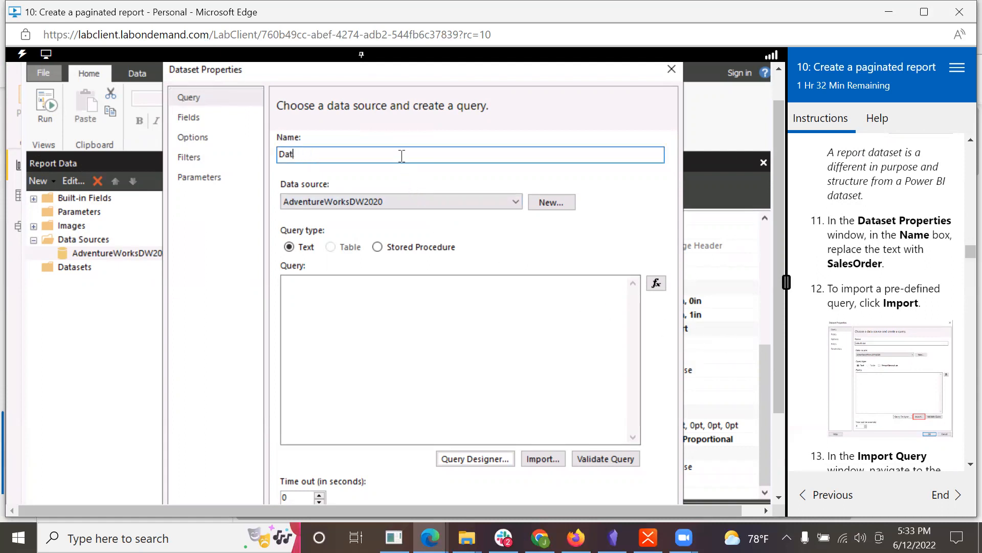
{"action": "type", "text": "SalesOrder"}
Step: Import the predefined query SalesOrder.sql from D:\DA100\Labs\10-create-power-bi-paginated-report\Assets into the dataset
{"action": "scroll", "coordinate": [900, 334], "scroll_direction": "down", "scroll_amount": 2}
{"action": "scroll", "coordinate": [900, 336], "scroll_direction": "up", "scroll_amount": 2}
{"action": "left_click", "coordinate": [530, 459]}
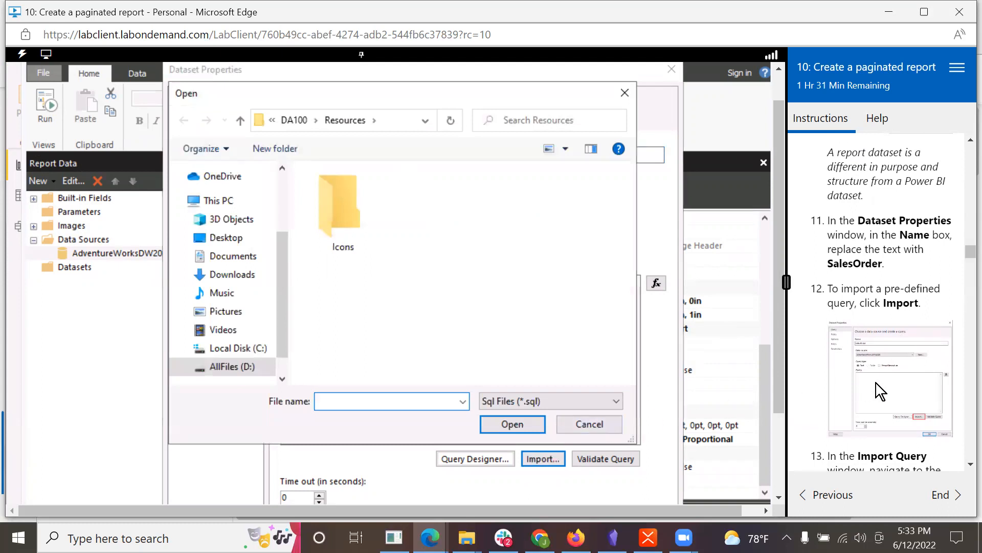
{"action": "scroll", "coordinate": [876, 384], "scroll_direction": "down", "scroll_amount": 3}
{"action": "scroll", "coordinate": [876, 384], "scroll_direction": "down", "scroll_amount": 1}
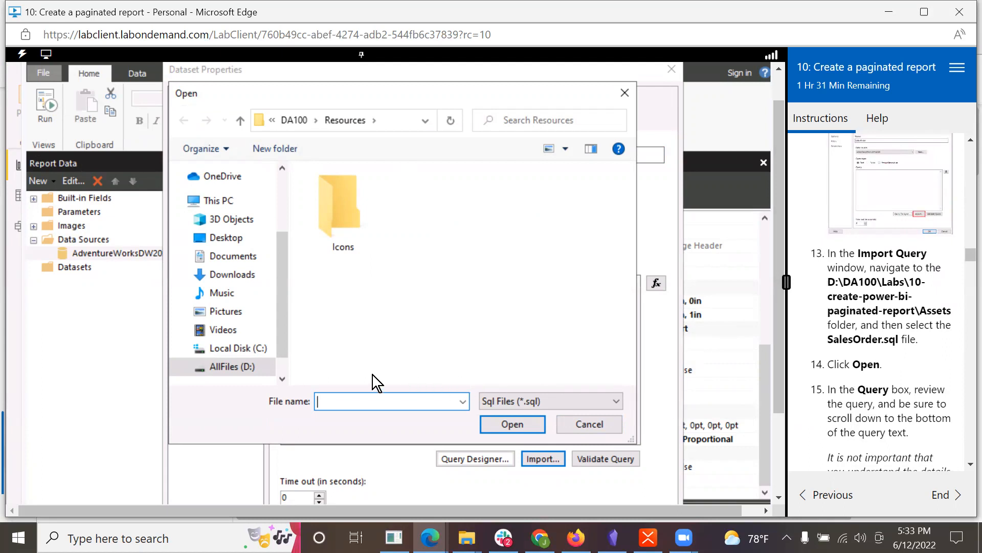
{"action": "left_click", "coordinate": [254, 367]}
{"action": "left_click", "coordinate": [333, 192]}
{"action": "double_click", "coordinate": [334, 193]}
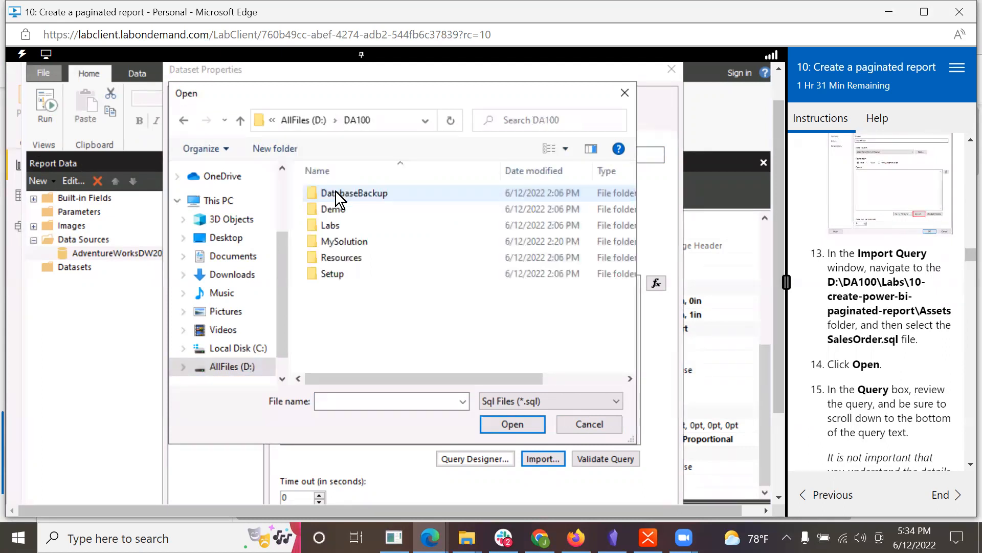
{"action": "double_click", "coordinate": [315, 226]}
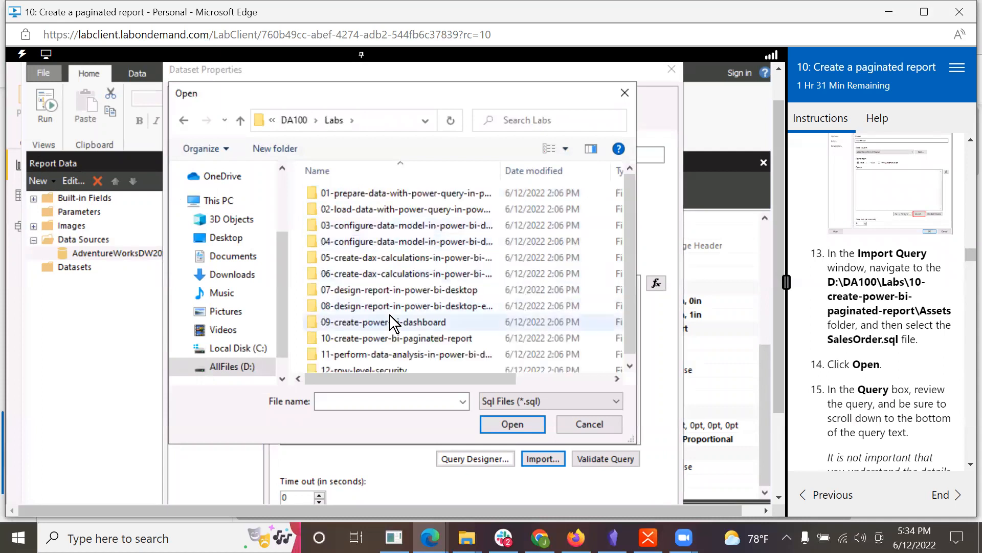
{"action": "scroll", "coordinate": [343, 334], "scroll_direction": "down", "scroll_amount": 1}
{"action": "double_click", "coordinate": [342, 332]}
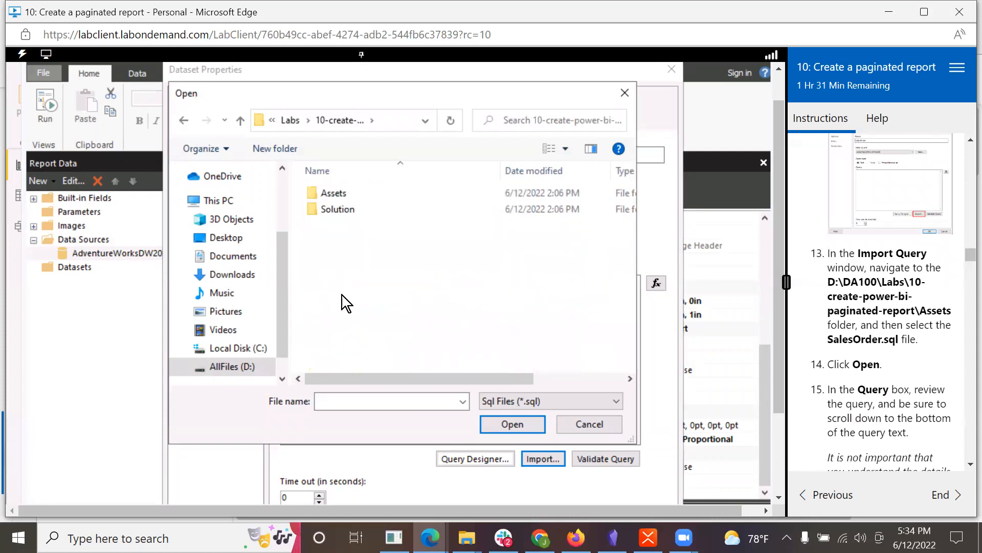
{"action": "double_click", "coordinate": [324, 191]}
{"action": "left_click", "coordinate": [330, 198]}
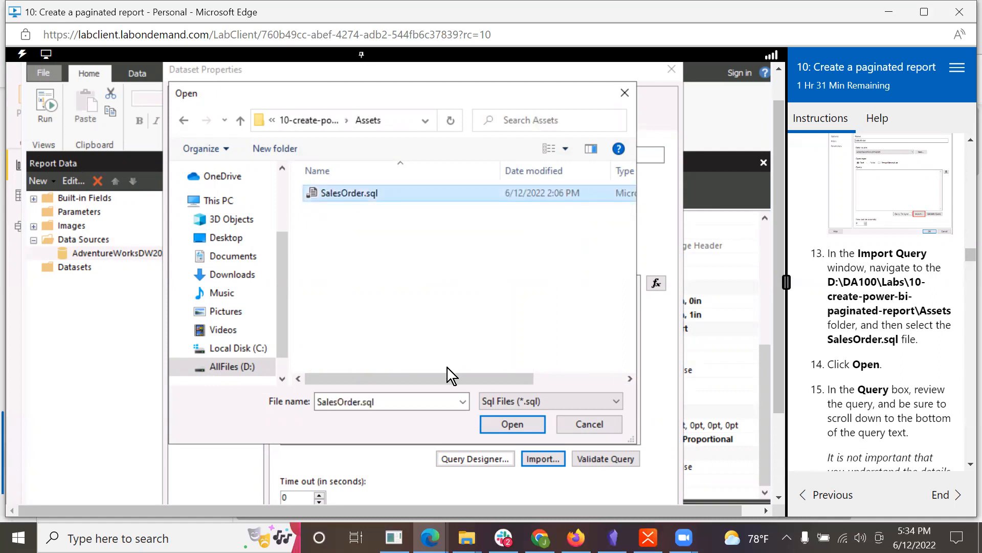
{"action": "left_click", "coordinate": [508, 419]}
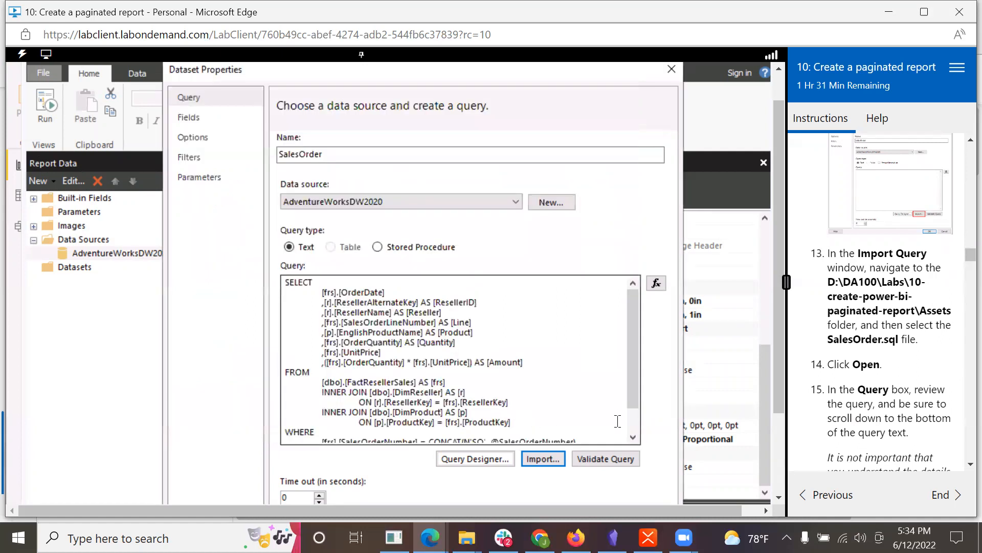
{"action": "scroll", "coordinate": [891, 457], "scroll_direction": "down", "scroll_amount": 1}
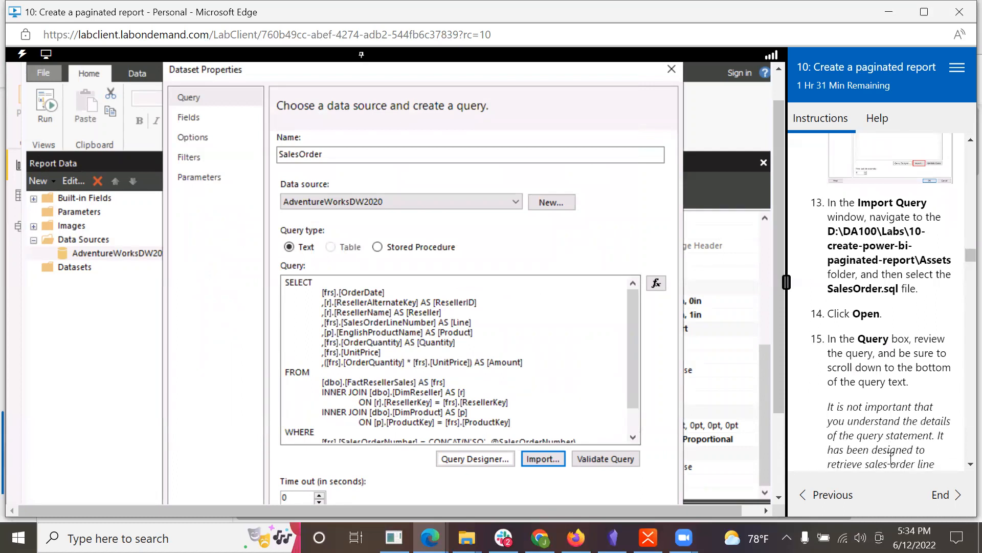
{"action": "scroll", "coordinate": [920, 403], "scroll_direction": "down", "scroll_amount": 3}
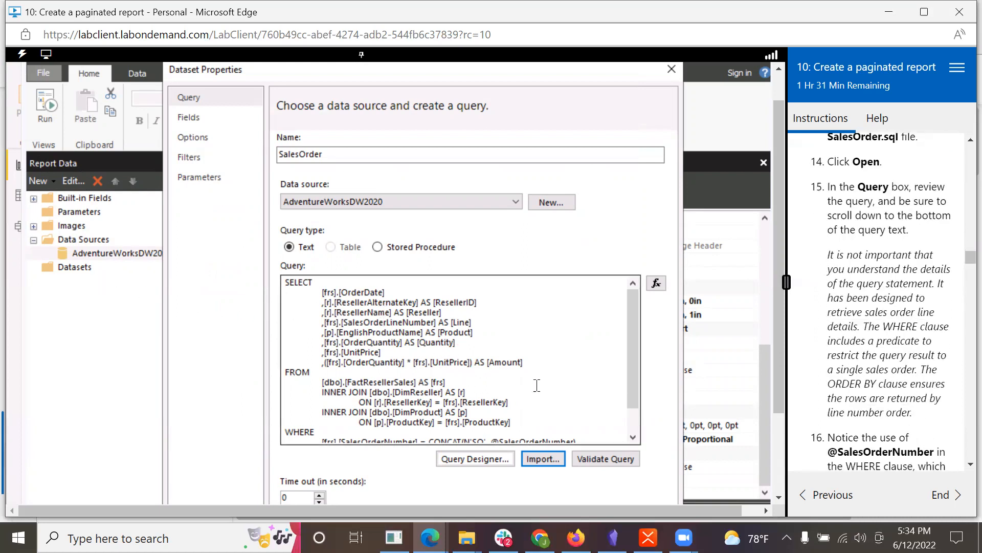
{"action": "scroll", "coordinate": [534, 385], "scroll_direction": "down", "scroll_amount": 1}
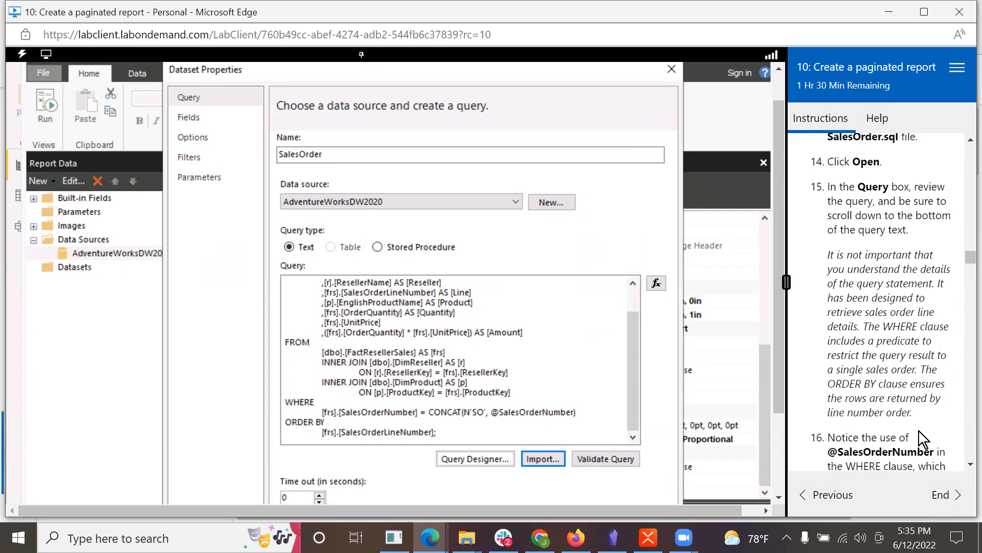
{"action": "scroll", "coordinate": [919, 430], "scroll_direction": "down", "scroll_amount": 2}
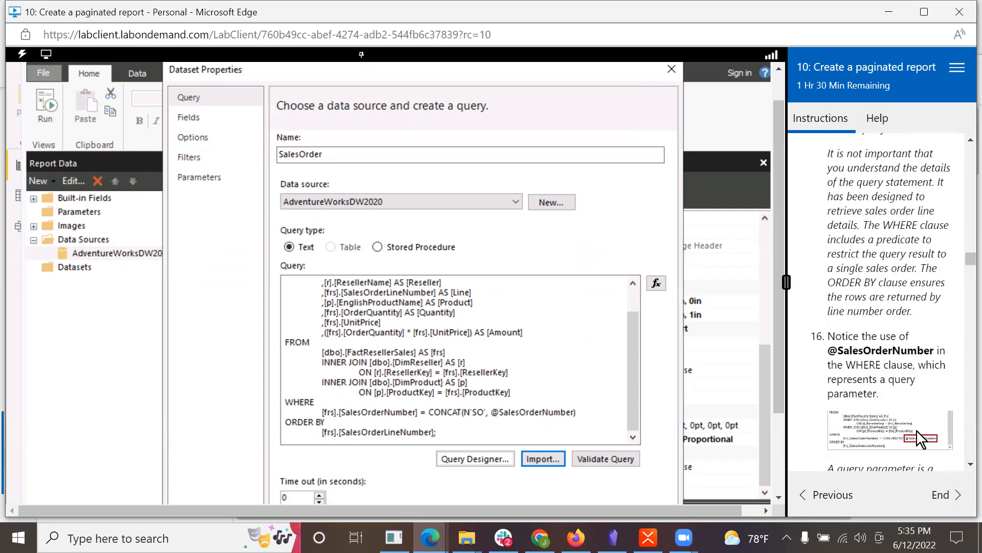
{"action": "scroll", "coordinate": [919, 438], "scroll_direction": "down", "scroll_amount": 3}
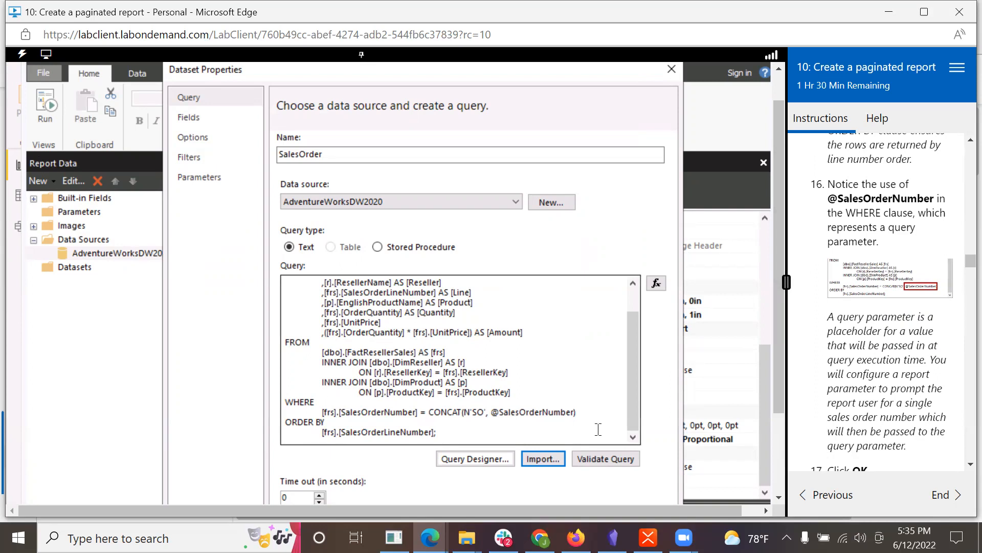
{"action": "scroll", "coordinate": [637, 327], "scroll_direction": "up", "scroll_amount": 1}
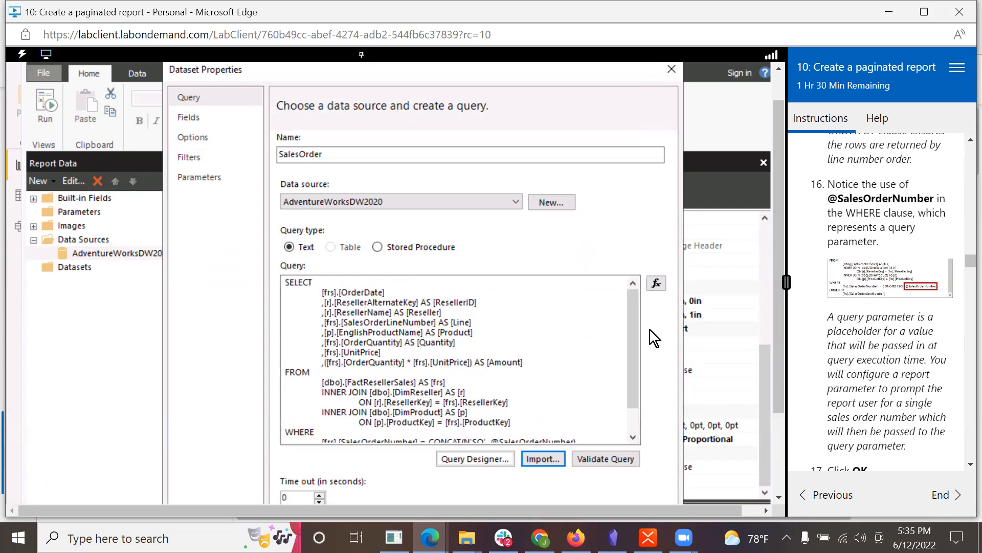
{"action": "scroll", "coordinate": [868, 393], "scroll_direction": "down", "scroll_amount": 3}
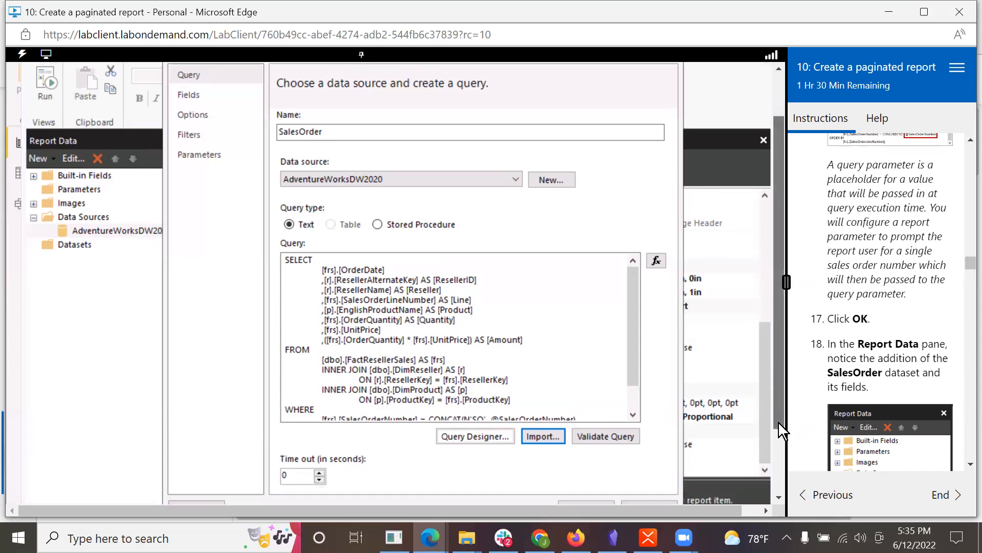
{"action": "scroll", "coordinate": [778, 422], "scroll_direction": "down", "scroll_amount": 2}
{"action": "left_click", "coordinate": [587, 438]}
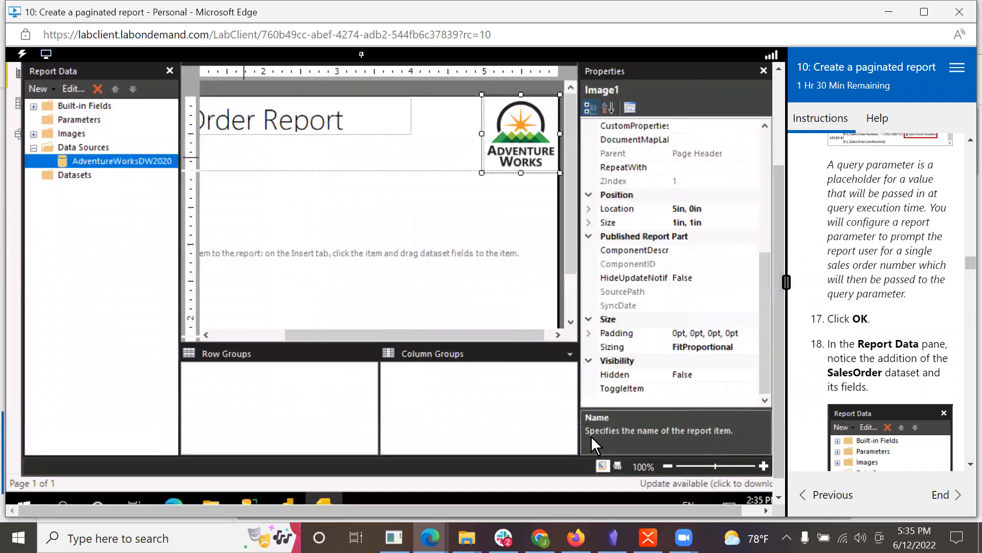
Step: Check the SalesOrder dataset's fields against the lab instructions and read on to Task 3 on configuring the report parameter
{"action": "scroll", "coordinate": [825, 369], "scroll_direction": "down", "scroll_amount": 4}
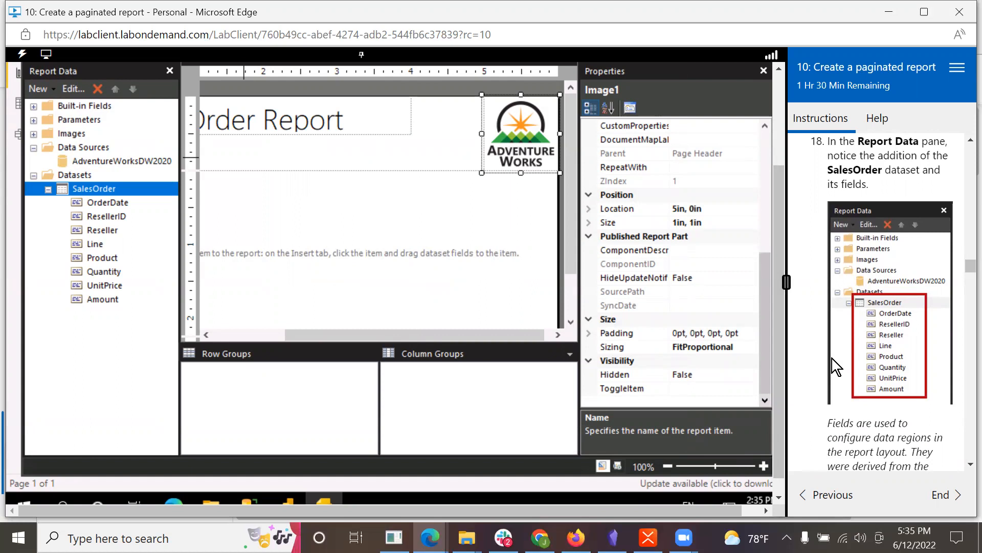
{"action": "scroll", "coordinate": [841, 399], "scroll_direction": "down", "scroll_amount": 2}
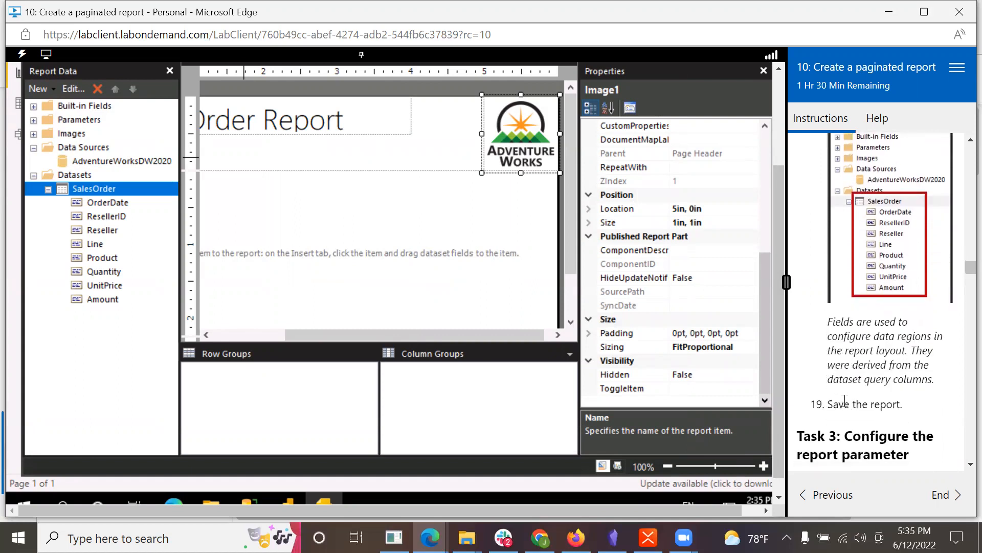
{"action": "scroll", "coordinate": [845, 401], "scroll_direction": "down", "scroll_amount": 1}
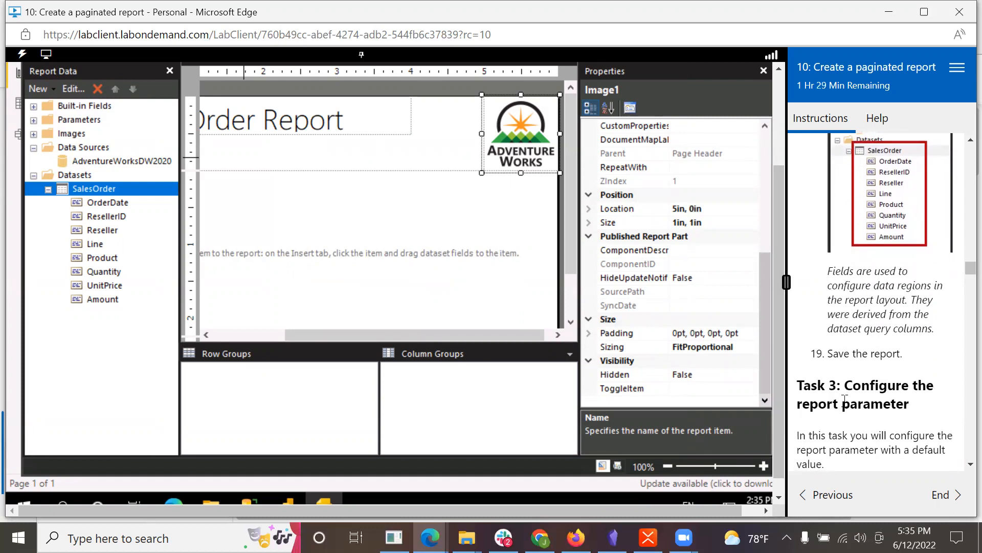
{"action": "scroll", "coordinate": [844, 400], "scroll_direction": "down", "scroll_amount": 1}
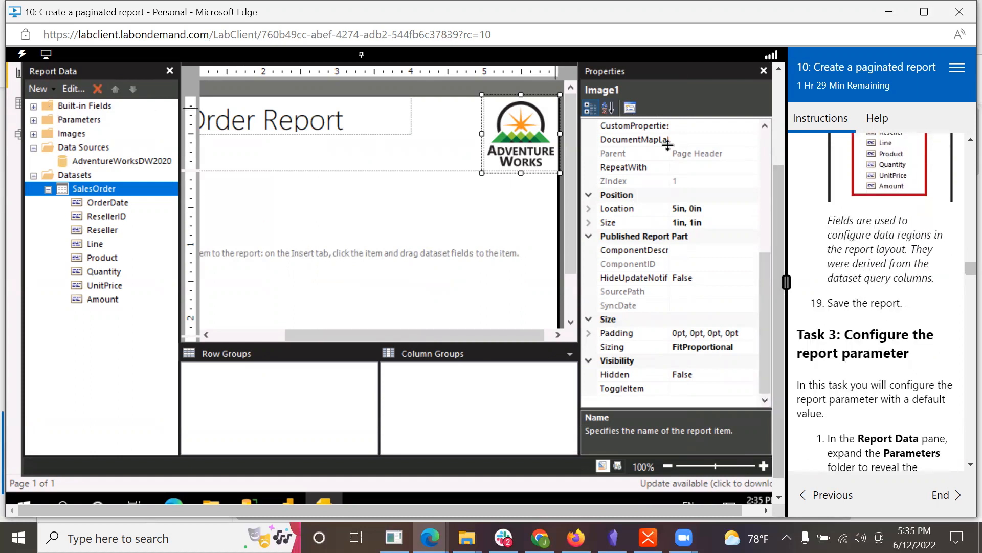
Step: Save the Sales Order Report with its new SalesOrder dataset
{"action": "left_click", "coordinate": [775, 176]}
{"action": "left_click_drag", "start_coordinate": [787, 88], "coordinate": [785, 48]}
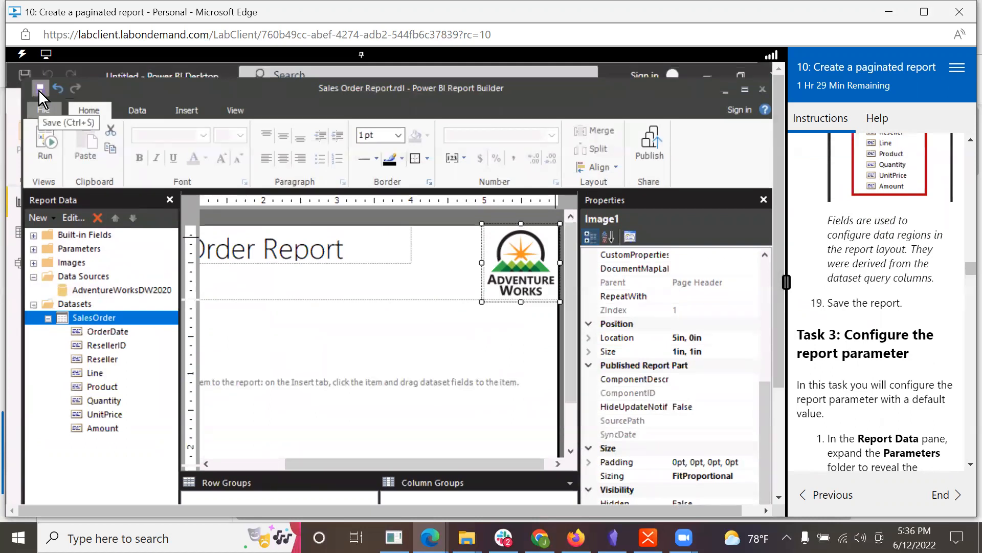
{"action": "left_click", "coordinate": [44, 110]}
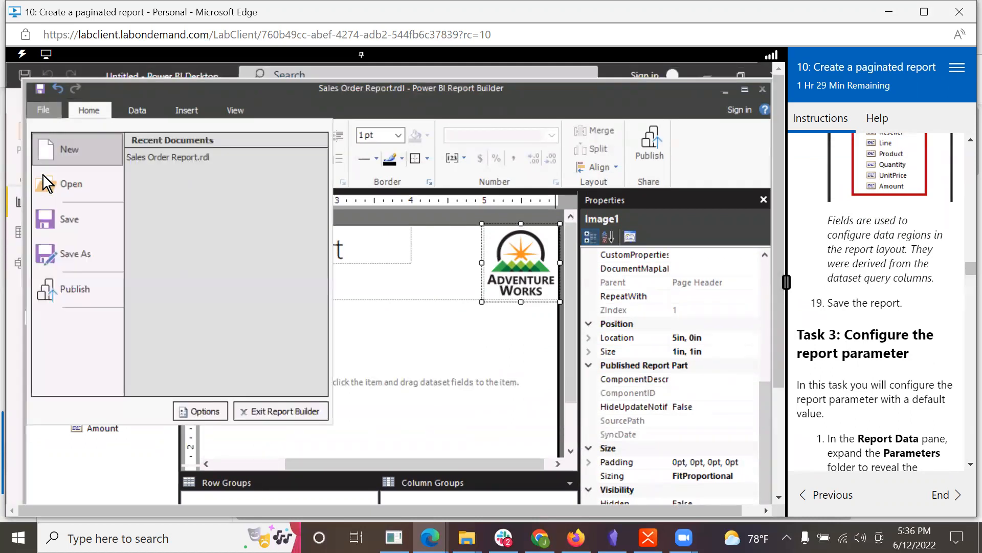
{"action": "left_click", "coordinate": [51, 219]}
Step: Expand the Parameters folder in the report data and open the properties of the SalesOrderNumber report parameter
{"action": "scroll", "coordinate": [943, 385], "scroll_direction": "down", "scroll_amount": 1}
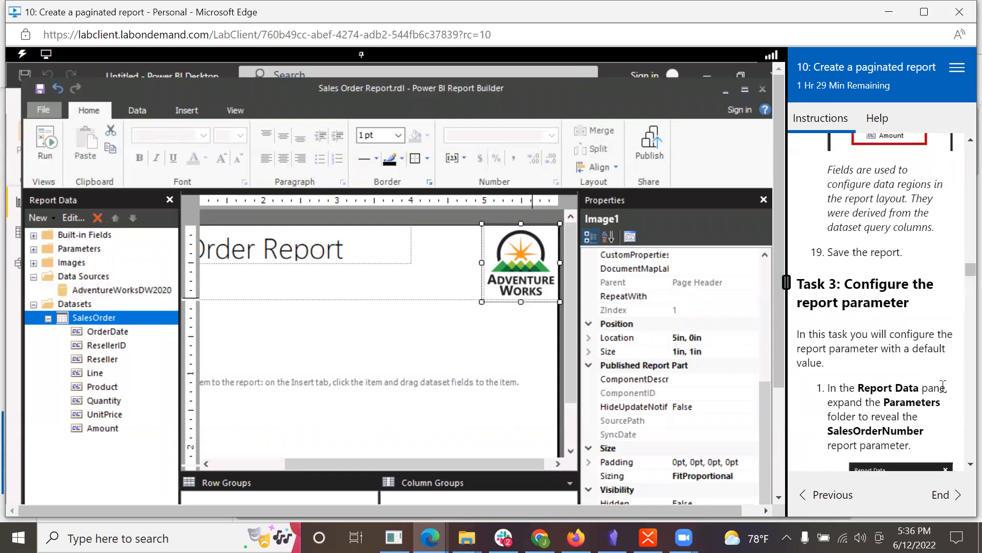
{"action": "scroll", "coordinate": [943, 385], "scroll_direction": "down", "scroll_amount": 2}
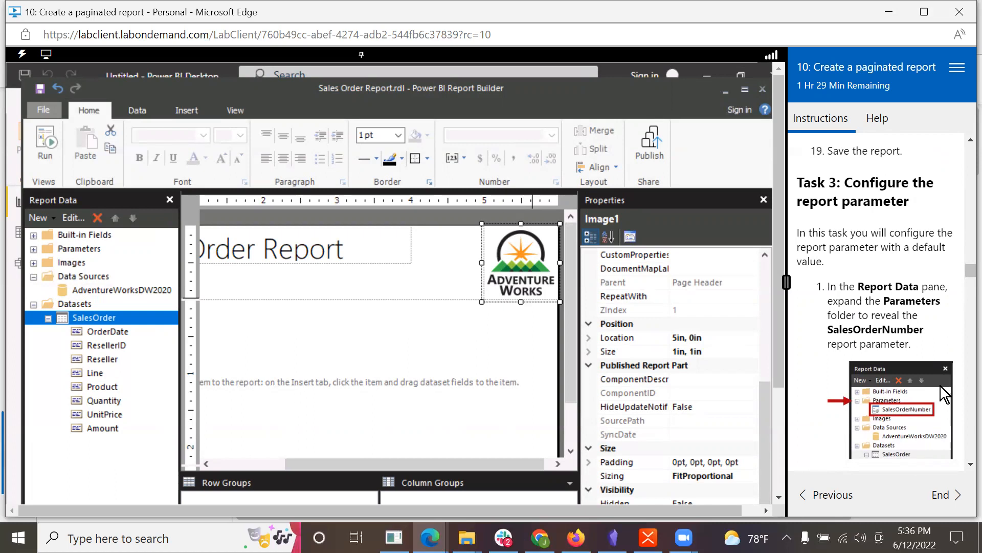
{"action": "scroll", "coordinate": [904, 363], "scroll_direction": "down", "scroll_amount": 2}
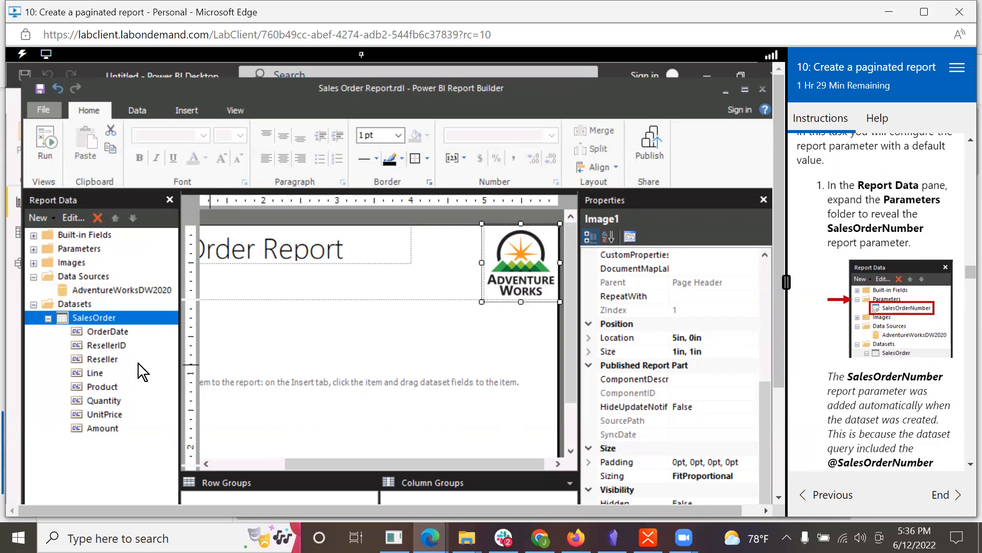
{"action": "left_click", "coordinate": [33, 248]}
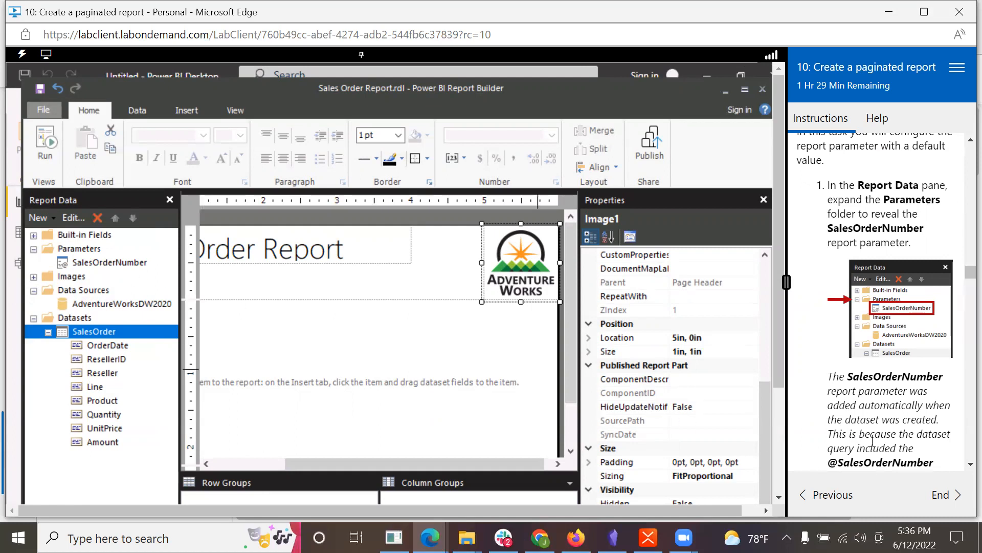
{"action": "scroll", "coordinate": [872, 441], "scroll_direction": "down", "scroll_amount": 2}
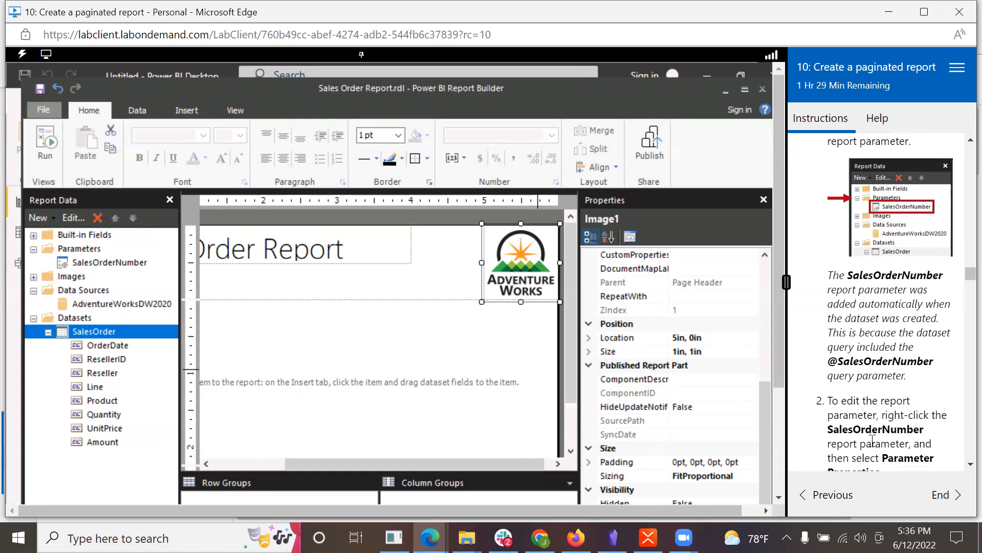
{"action": "scroll", "coordinate": [873, 439], "scroll_direction": "down", "scroll_amount": 4}
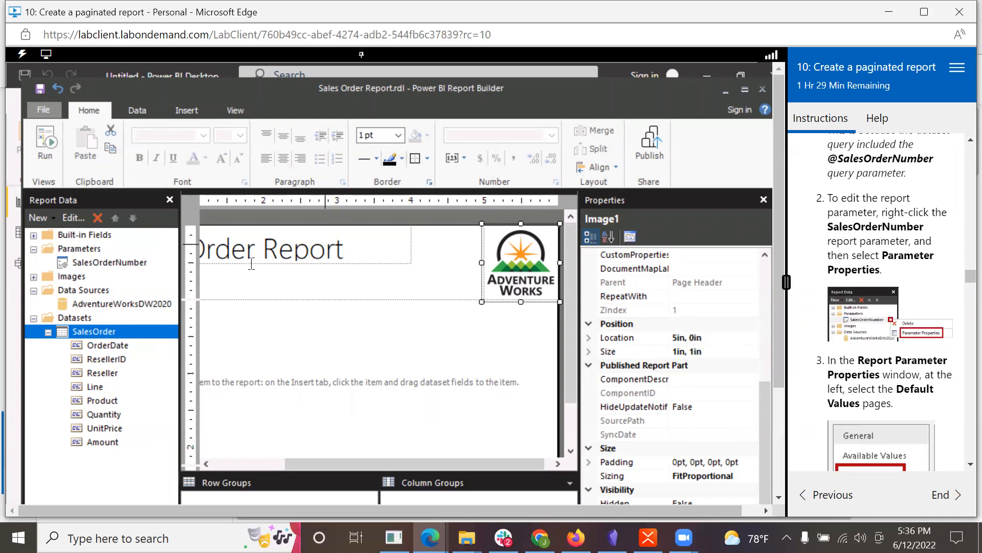
{"action": "right_click", "coordinate": [95, 260]}
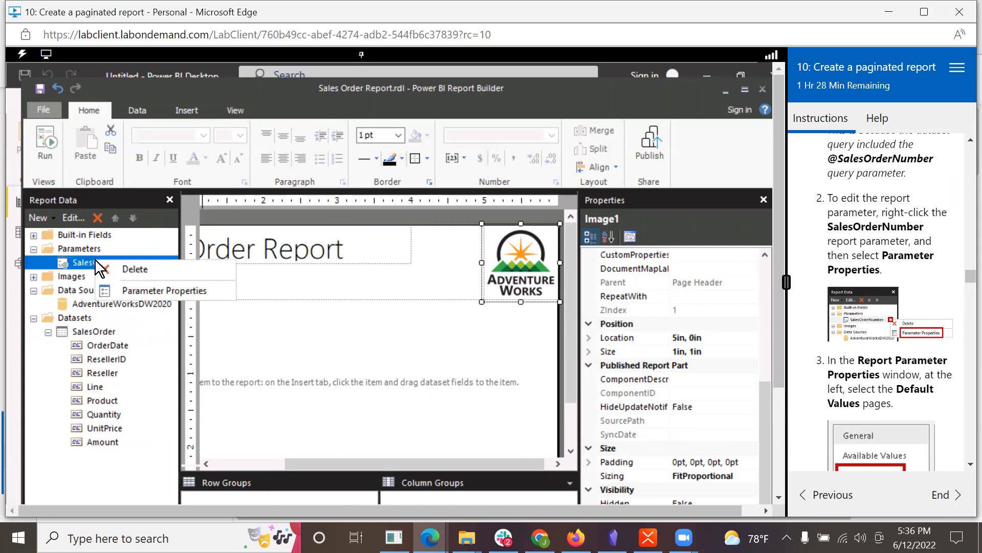
{"action": "left_click", "coordinate": [134, 288]}
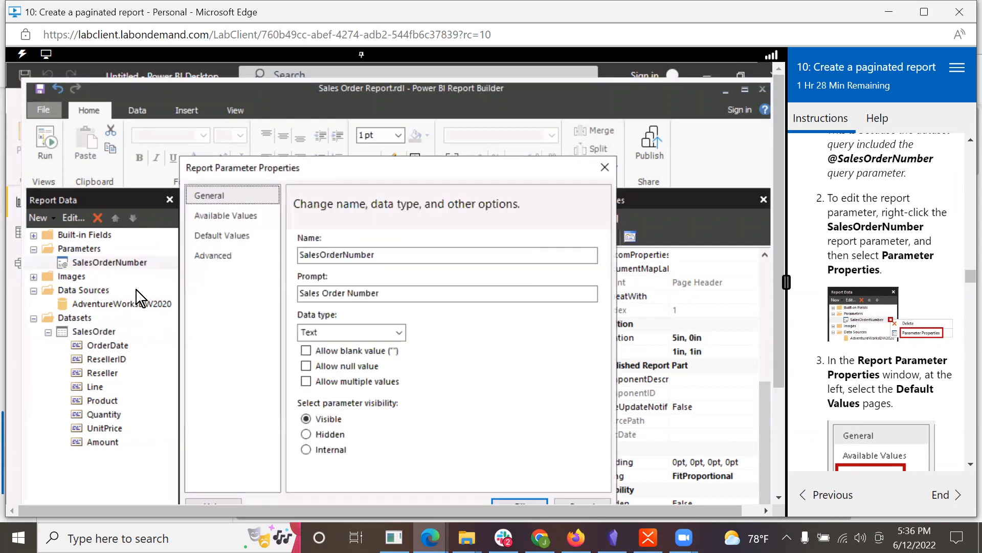
Step: Switch the SalesOrderNumber parameter's default values option to Specify values
{"action": "scroll", "coordinate": [912, 385], "scroll_direction": "down", "scroll_amount": 3}
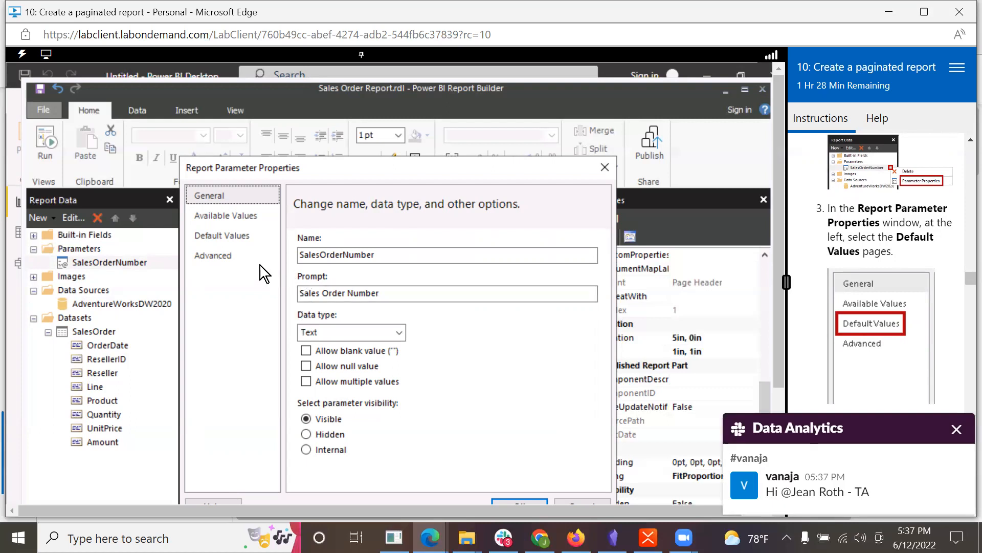
{"action": "left_click", "coordinate": [238, 235]}
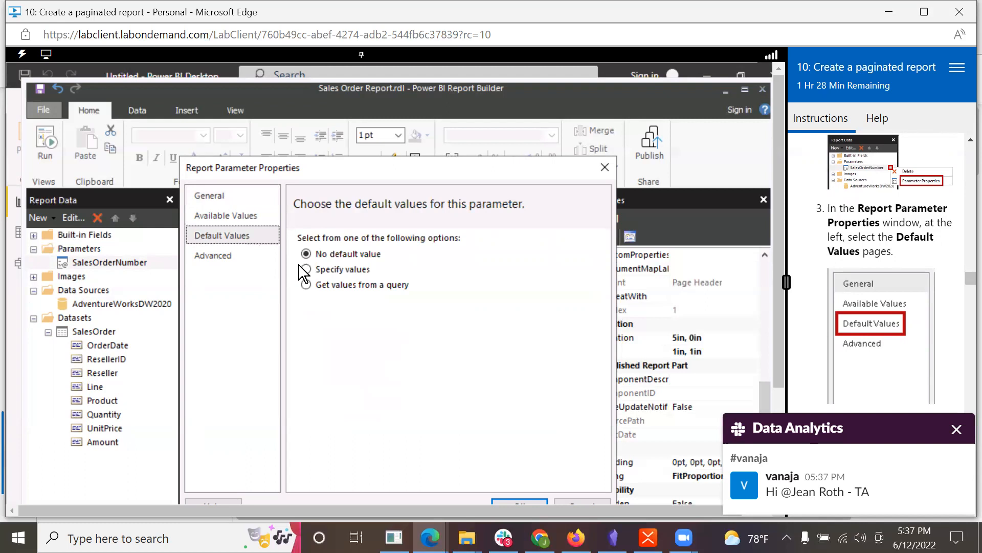
{"action": "scroll", "coordinate": [897, 390], "scroll_direction": "down", "scroll_amount": 3}
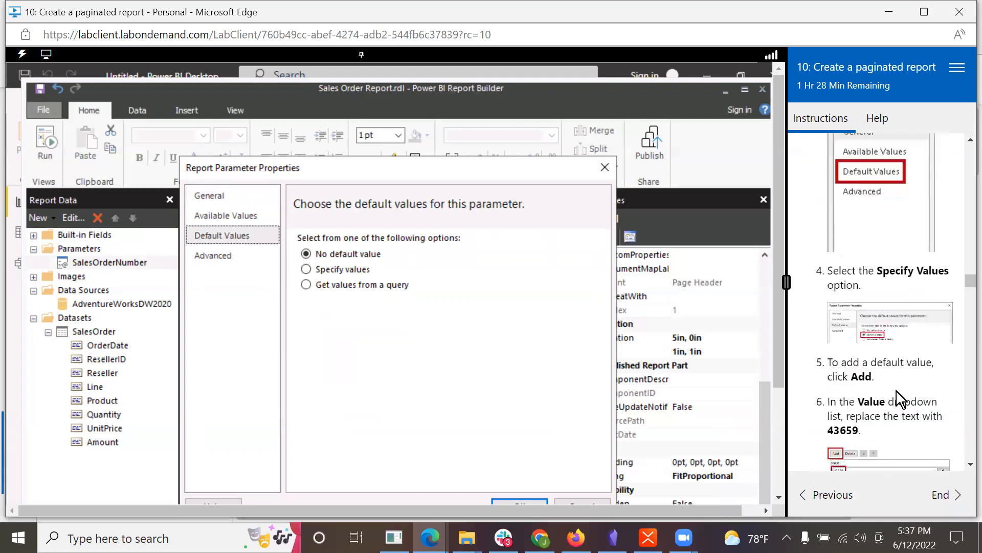
{"action": "scroll", "coordinate": [895, 389], "scroll_direction": "down", "scroll_amount": 1}
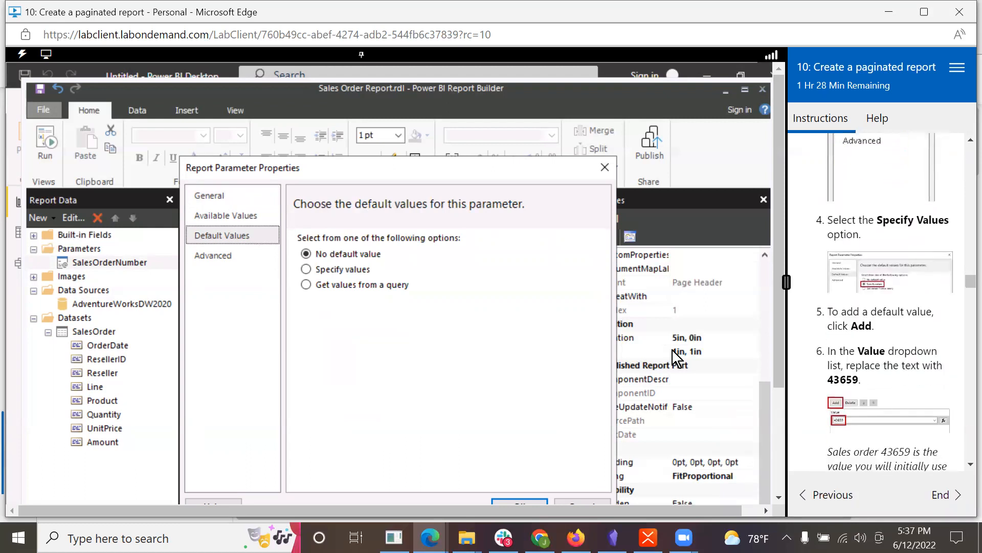
{"action": "left_click", "coordinate": [312, 271]}
{"action": "scroll", "coordinate": [884, 407], "scroll_direction": "down", "scroll_amount": 1}
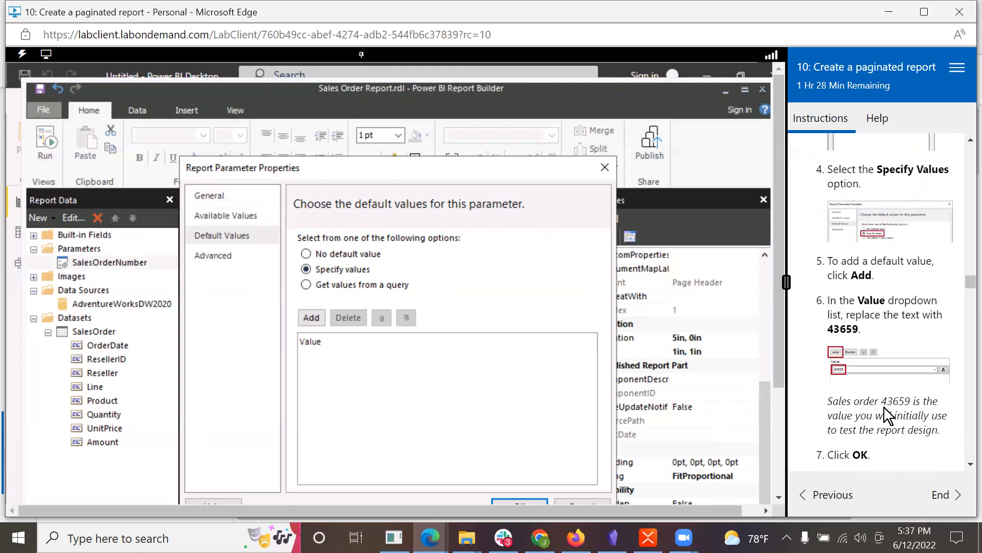
{"action": "scroll", "coordinate": [884, 407], "scroll_direction": "down", "scroll_amount": 1}
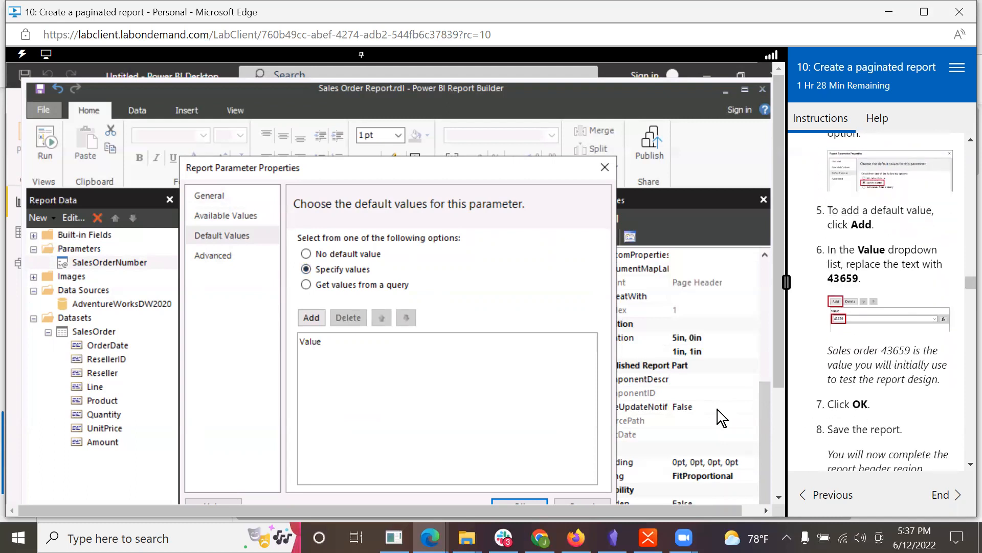
Step: Add the sales order number given in the lab instructions as the parameter's default value and accept the properties
{"action": "left_click", "coordinate": [310, 318]}
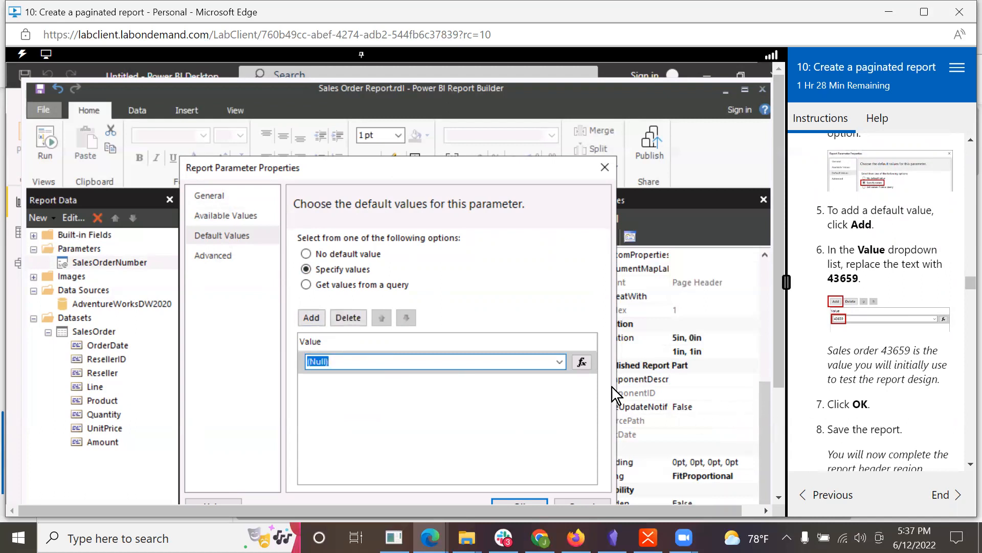
{"action": "left_click", "coordinate": [462, 363]}
{"action": "key", "text": "BackSpace"}
{"action": "key", "text": "BackSpace"}
{"action": "key", "text": "BackSpace"}
{"action": "key", "text": "BackSpace"}
{"action": "key", "text": "BackSpace"}
{"action": "key", "text": "BackSpace"}
{"action": "type", "text": "43659"}
{"action": "scroll", "coordinate": [923, 412], "scroll_direction": "down", "scroll_amount": 2}
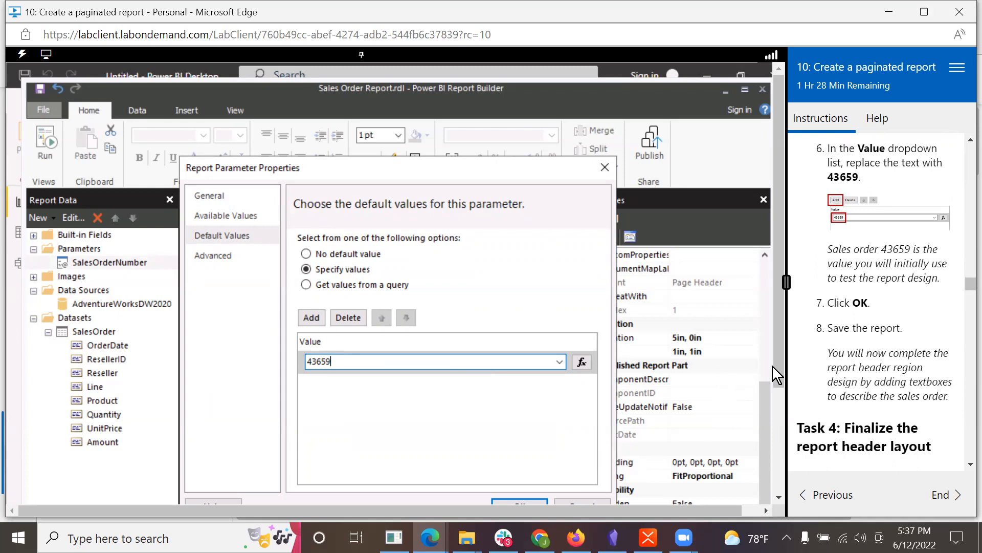
{"action": "scroll", "coordinate": [778, 370], "scroll_direction": "down", "scroll_amount": 1}
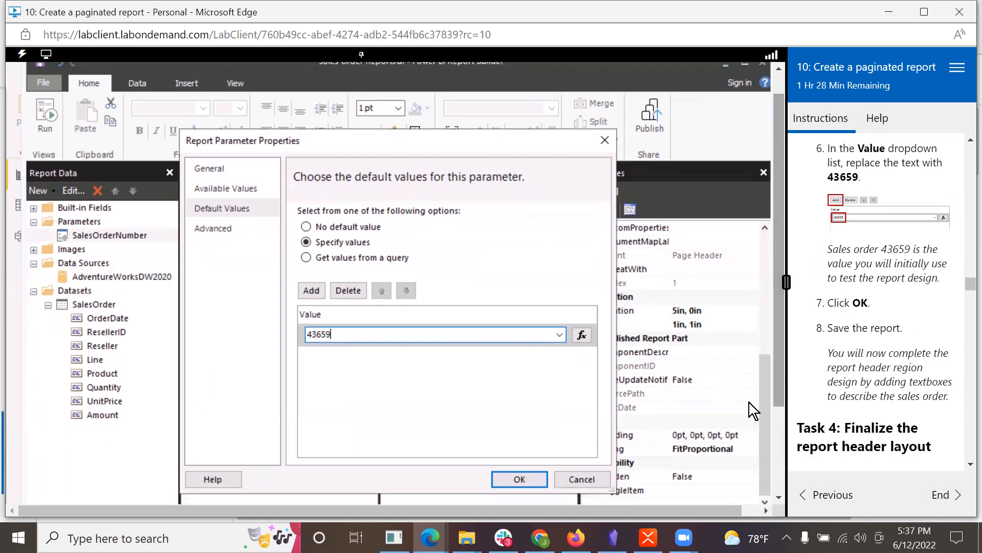
{"action": "left_click", "coordinate": [517, 477]}
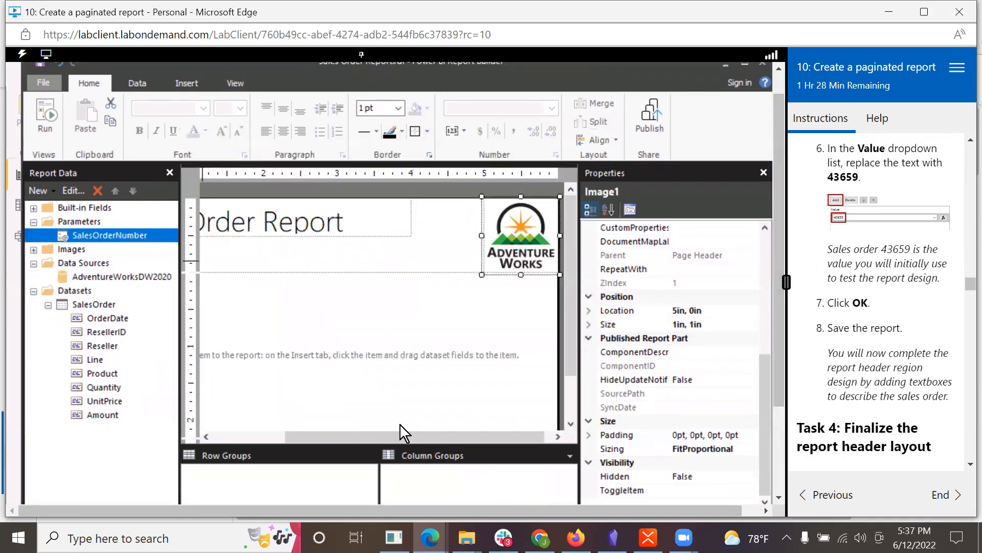
Step: Save the report with the configured SalesOrderNumber parameter
{"action": "left_click", "coordinate": [36, 79]}
{"action": "left_click", "coordinate": [48, 193]}
{"action": "scroll", "coordinate": [932, 376], "scroll_direction": "down", "scroll_amount": 1}
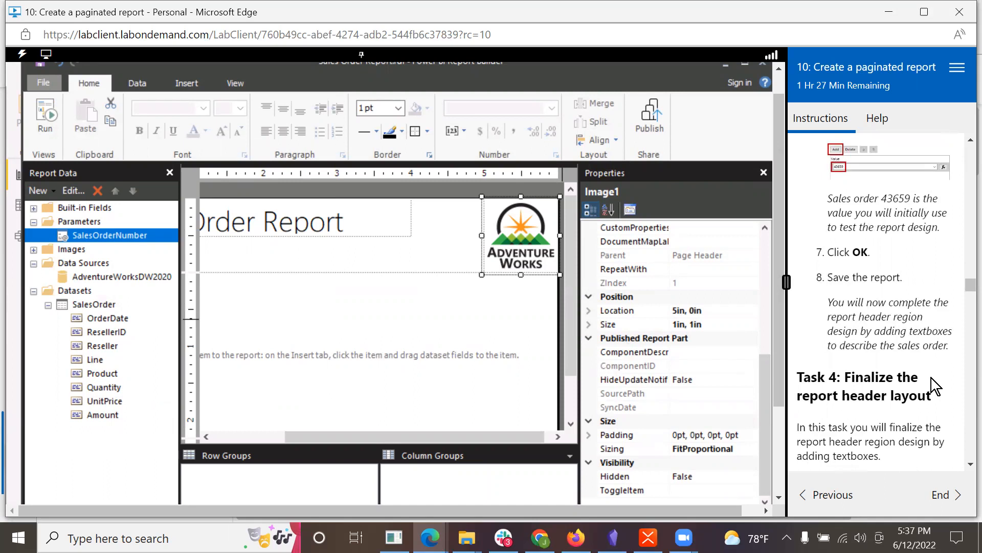
Step: Insert a text box in the report header region, directly beneath the report title
{"action": "scroll", "coordinate": [931, 378], "scroll_direction": "down", "scroll_amount": 4}
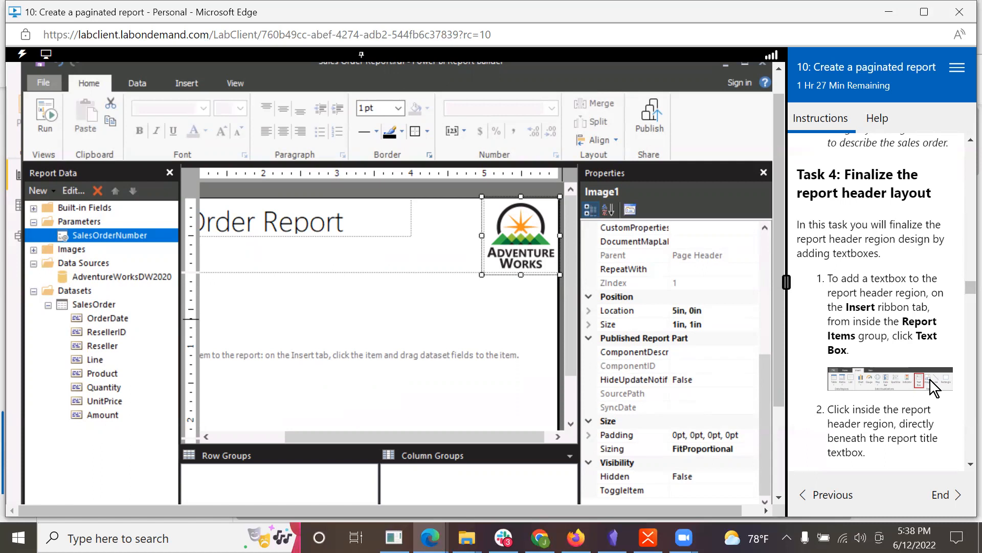
{"action": "left_click", "coordinate": [187, 83]}
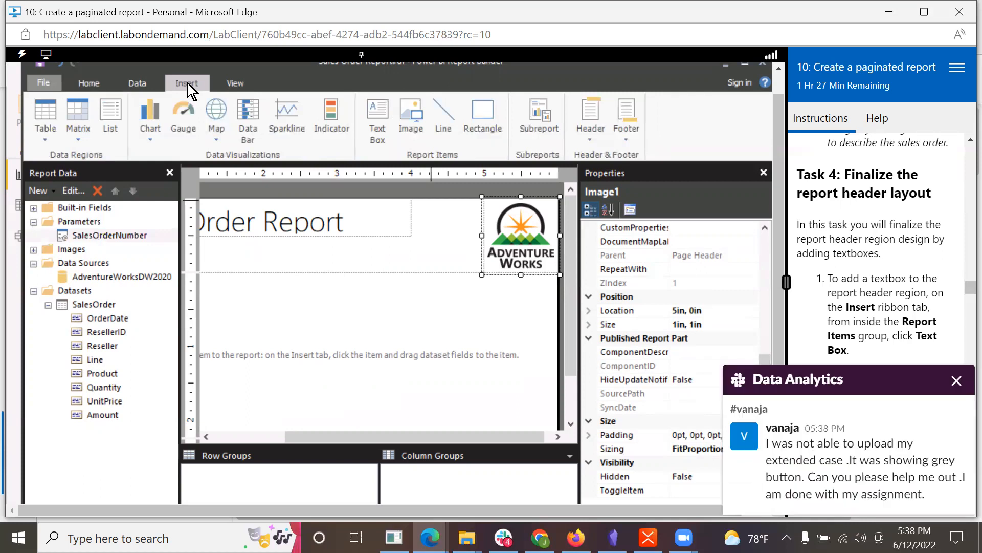
{"action": "left_click", "coordinate": [954, 382]}
{"action": "scroll", "coordinate": [924, 397], "scroll_direction": "down", "scroll_amount": 1}
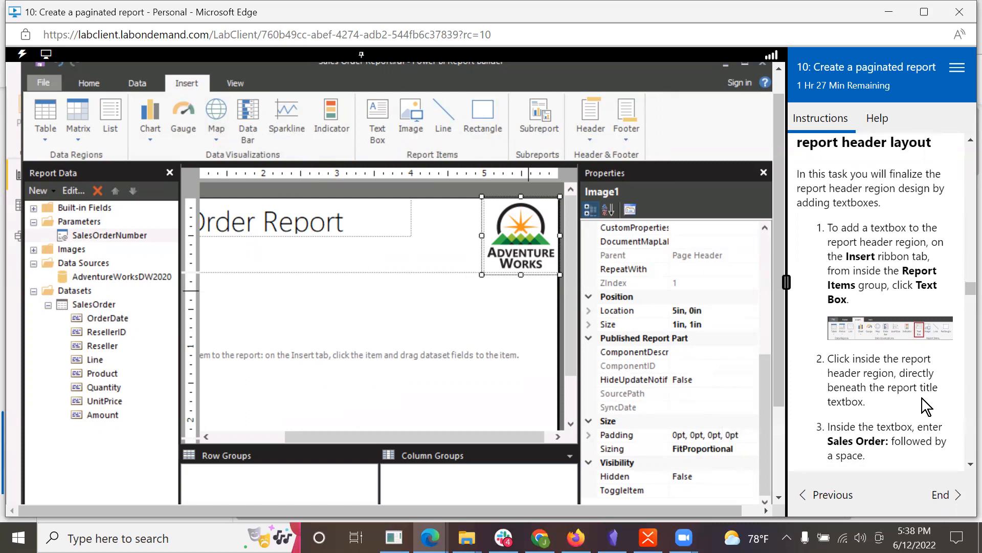
{"action": "scroll", "coordinate": [922, 398], "scroll_direction": "down", "scroll_amount": 1}
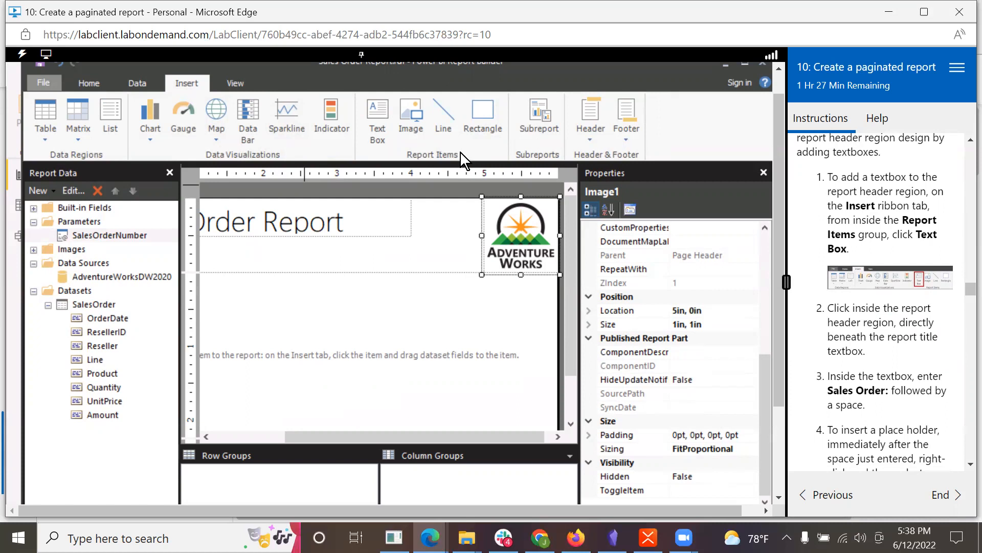
{"action": "left_click", "coordinate": [374, 126]}
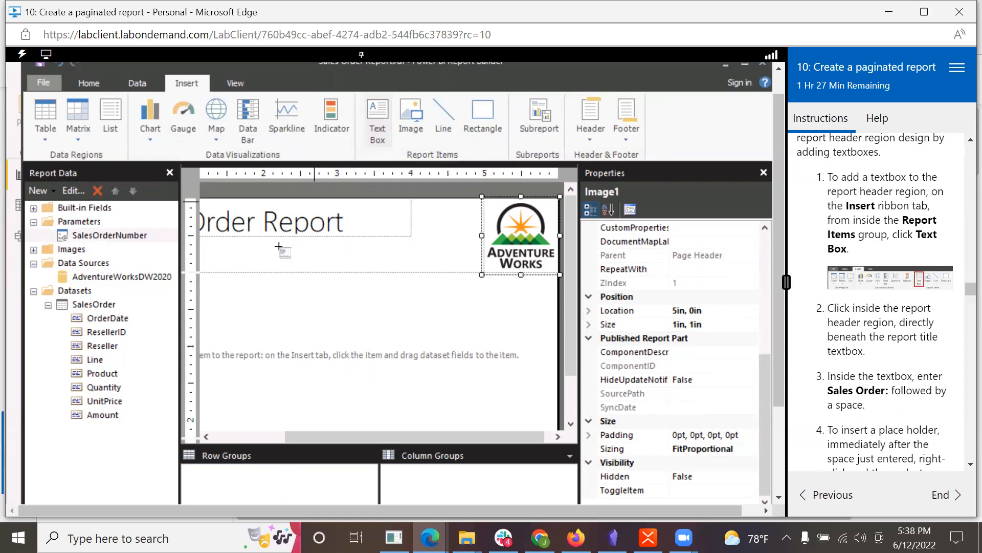
{"action": "left_click", "coordinate": [237, 257]}
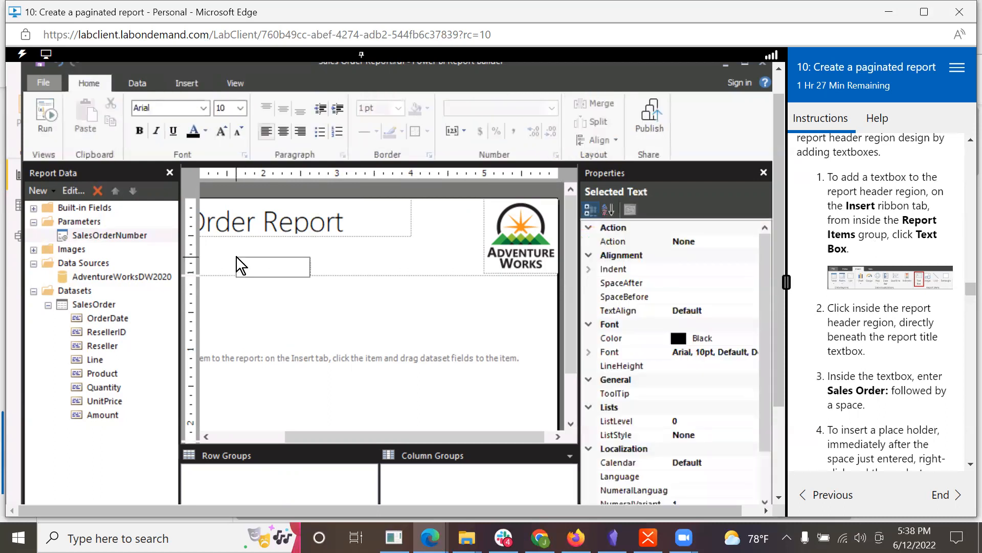
Step: Enter "Sales Order:" followed by a space in the new header text box
{"action": "scroll", "coordinate": [908, 406], "scroll_direction": "down", "scroll_amount": 2}
{"action": "scroll", "coordinate": [908, 405], "scroll_direction": "down", "scroll_amount": 1}
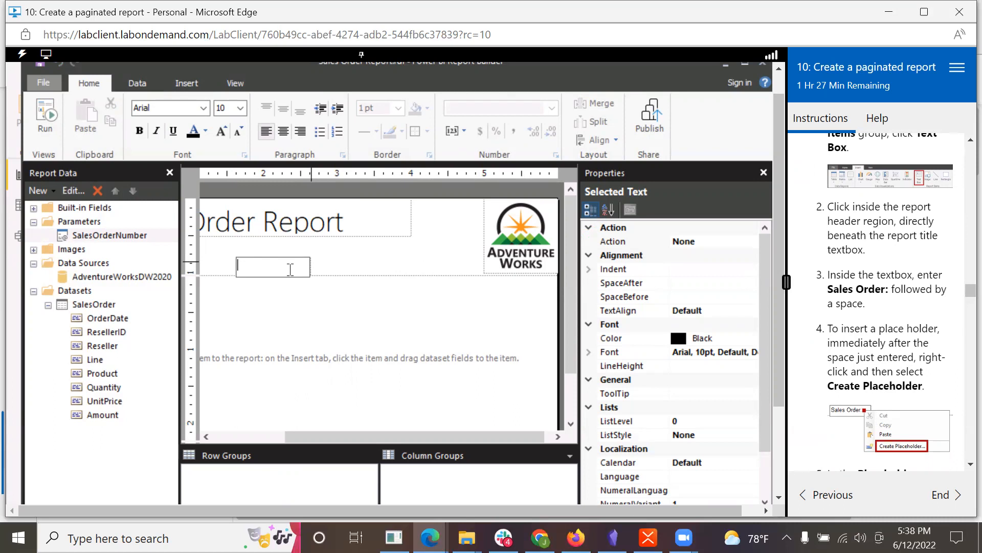
{"action": "type", "text": "Sales Order:"}
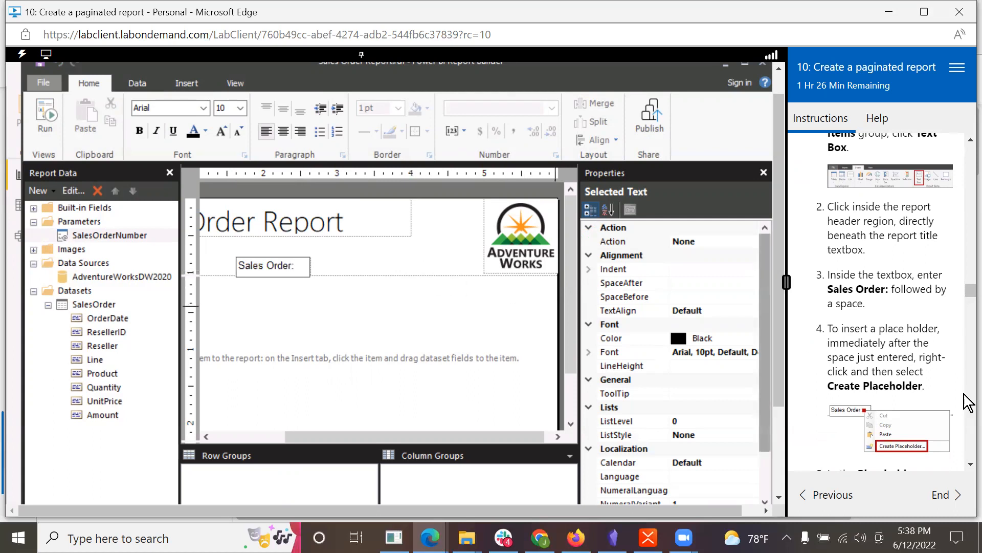
Step: Create a placeholder immediately after the "Sales Order:" text in the header text box
{"action": "scroll", "coordinate": [874, 377], "scroll_direction": "down", "scroll_amount": 2}
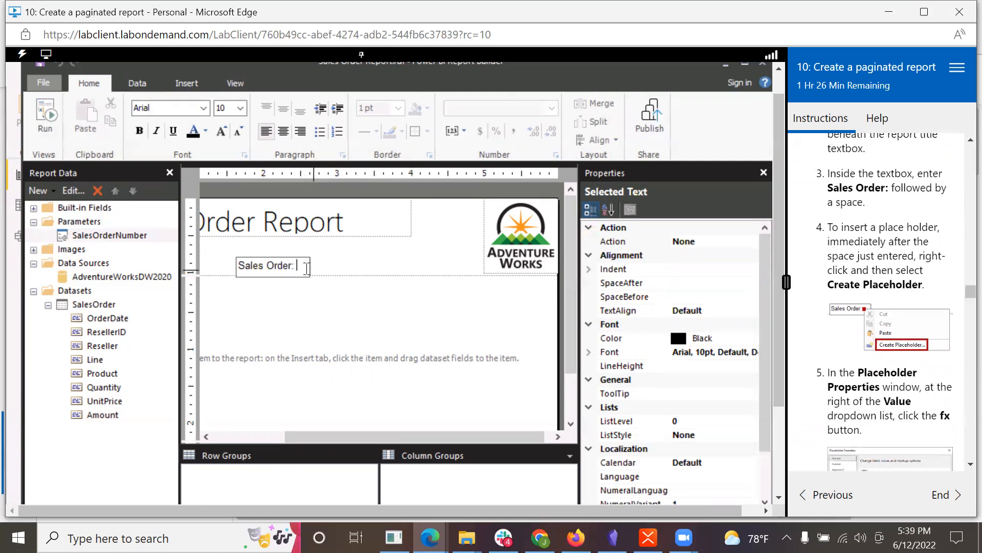
{"action": "right_click", "coordinate": [302, 266]}
{"action": "left_click", "coordinate": [349, 327]}
{"action": "scroll", "coordinate": [890, 376], "scroll_direction": "down", "scroll_amount": 2}
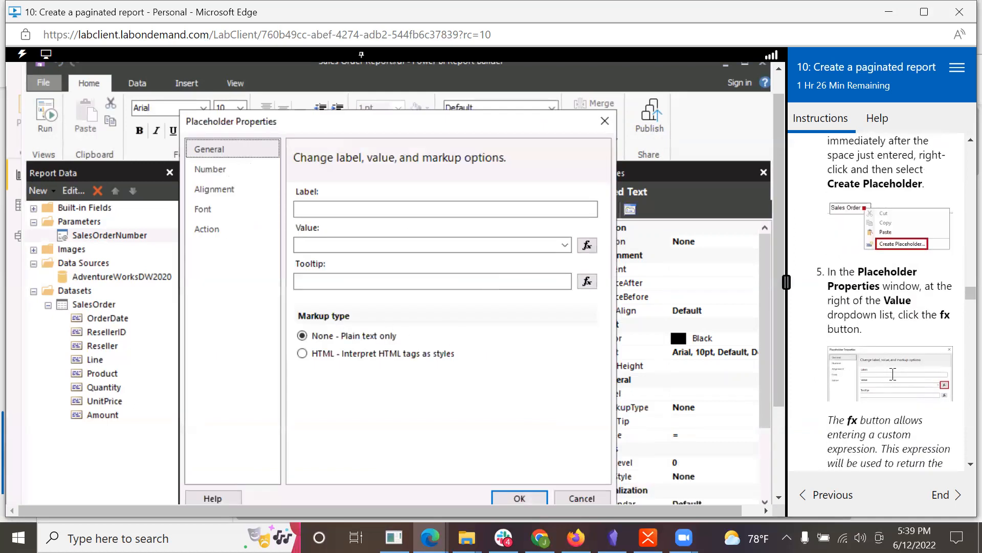
Step: Open the expression editor for the placeholder's value and display the Parameters category
{"action": "scroll", "coordinate": [892, 375], "scroll_direction": "down", "scroll_amount": 1}
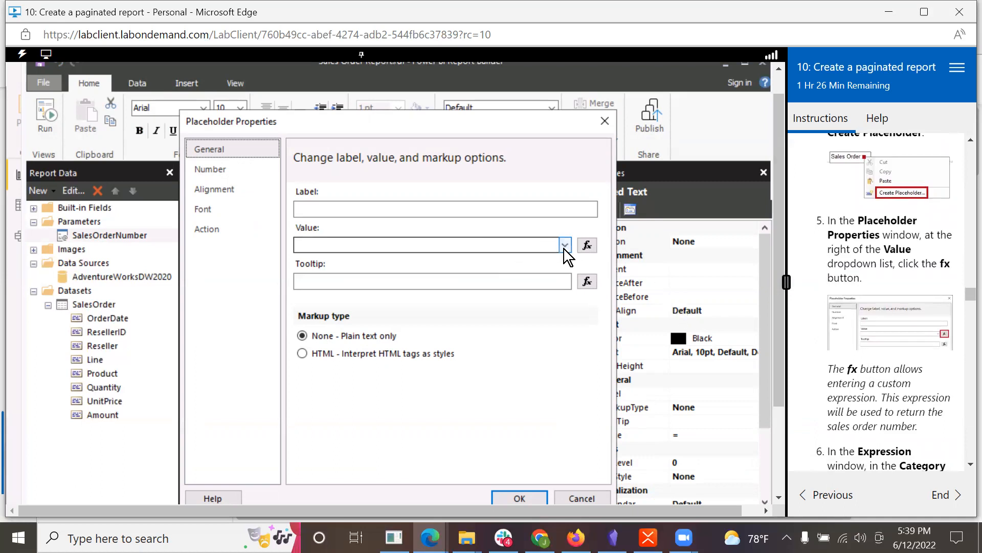
{"action": "left_click", "coordinate": [586, 245]}
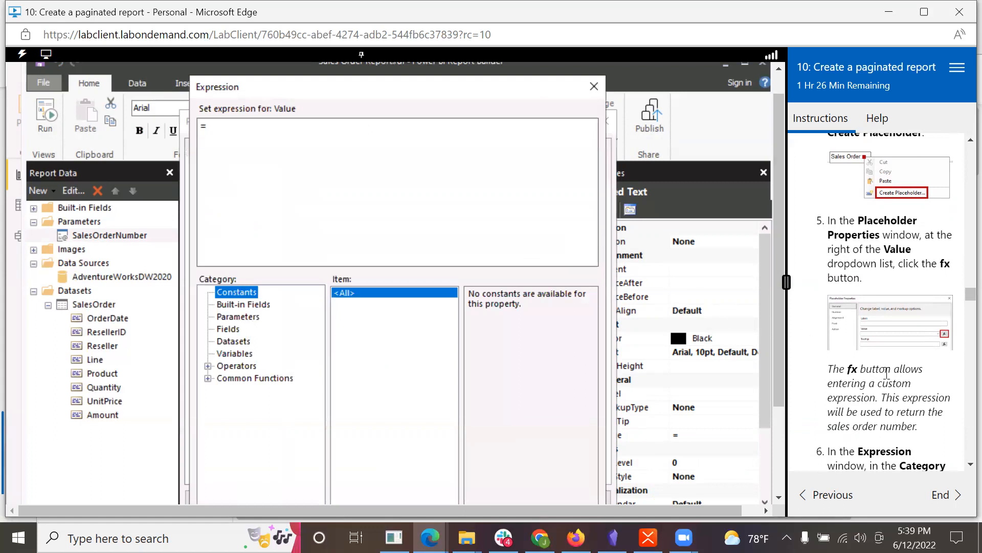
{"action": "scroll", "coordinate": [886, 372], "scroll_direction": "down", "scroll_amount": 2}
{"action": "scroll", "coordinate": [887, 372], "scroll_direction": "down", "scroll_amount": 1}
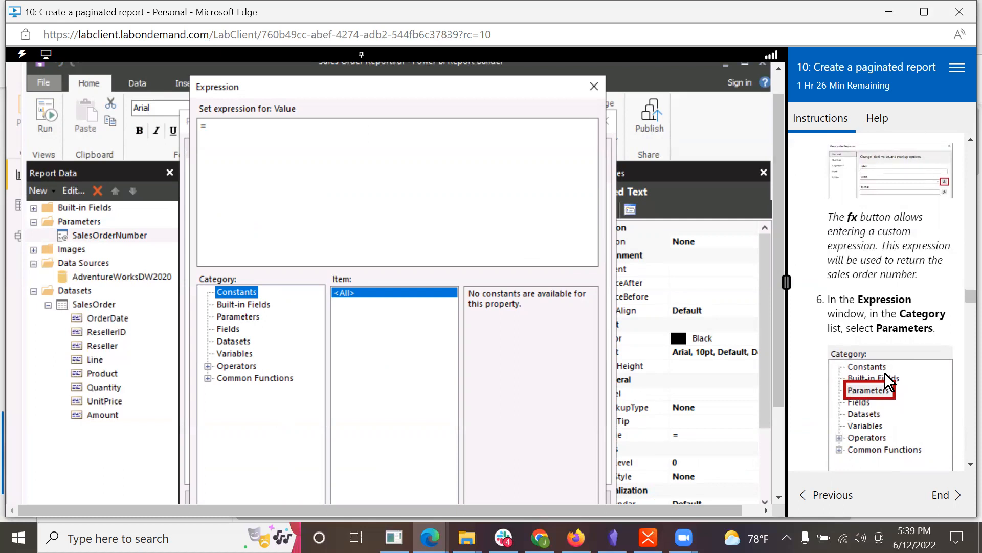
{"action": "scroll", "coordinate": [887, 379], "scroll_direction": "down", "scroll_amount": 1}
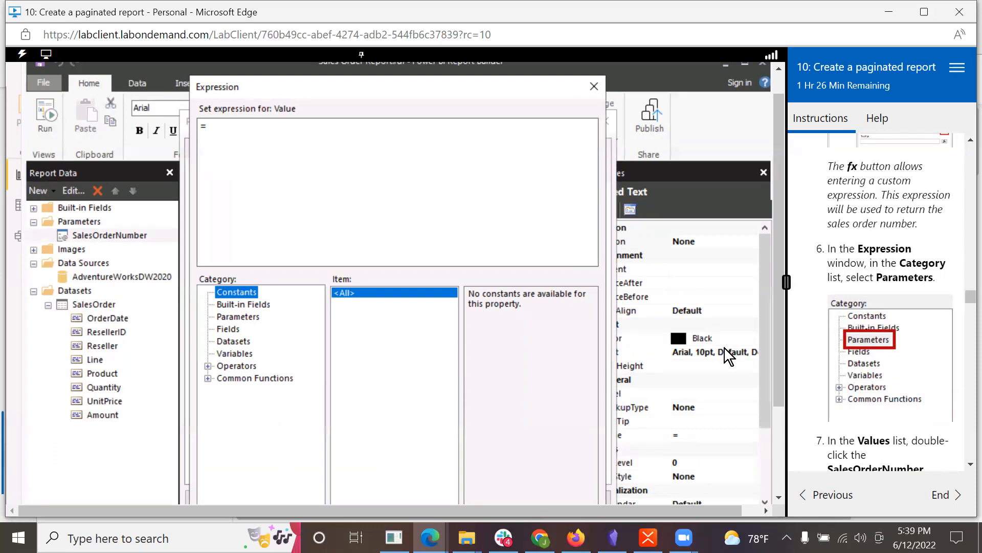
{"action": "left_click", "coordinate": [246, 317]}
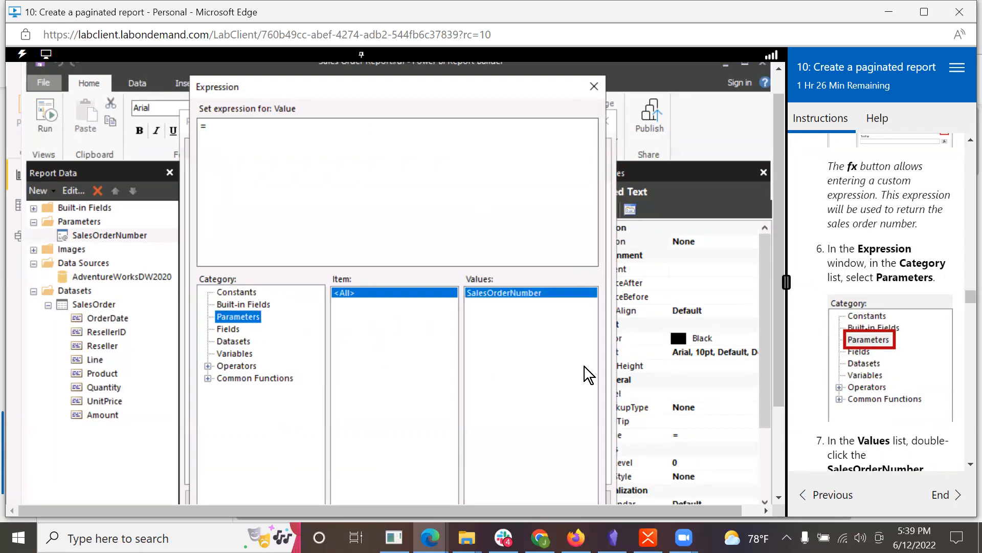
Step: Set the placeholder's value expression to =Parameters!SalesOrderNumber.Value and apply the placeholder properties
{"action": "scroll", "coordinate": [866, 391], "scroll_direction": "down", "scroll_amount": 2}
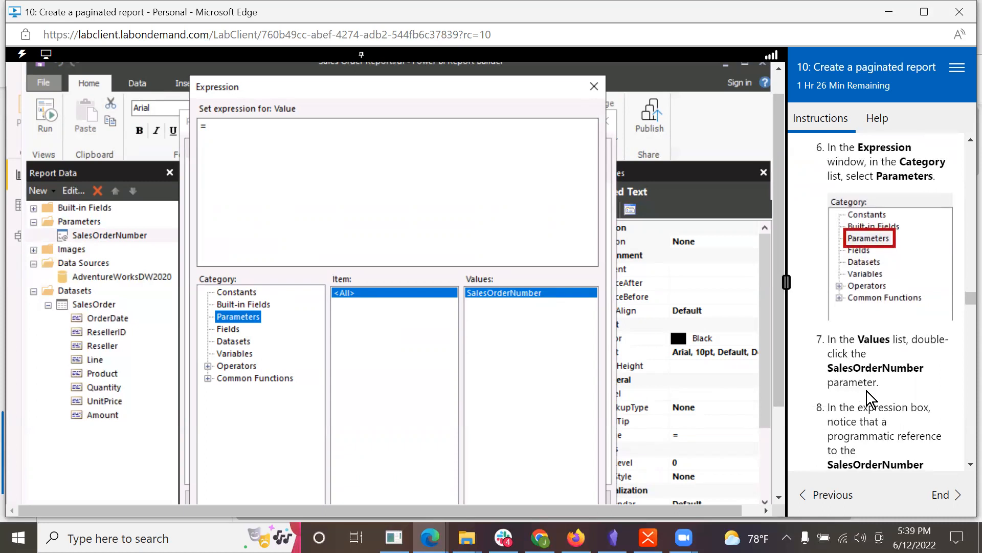
{"action": "scroll", "coordinate": [867, 391], "scroll_direction": "down", "scroll_amount": 2}
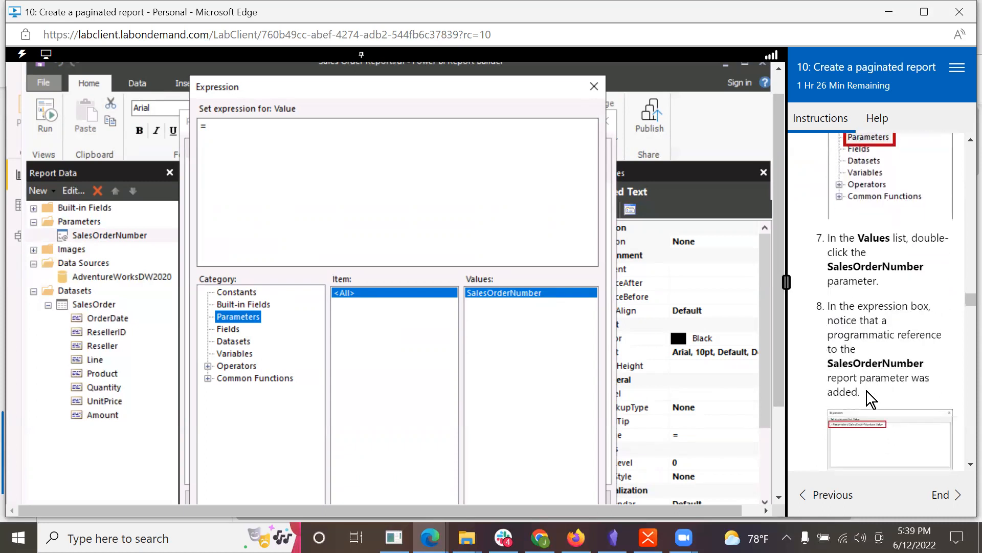
{"action": "left_click", "coordinate": [473, 292]}
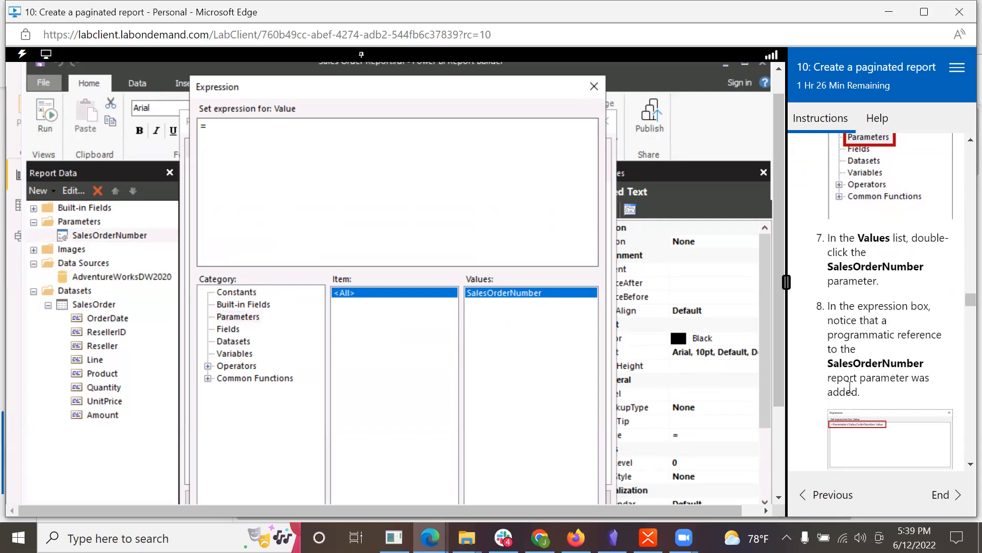
{"action": "scroll", "coordinate": [849, 387], "scroll_direction": "down", "scroll_amount": 2}
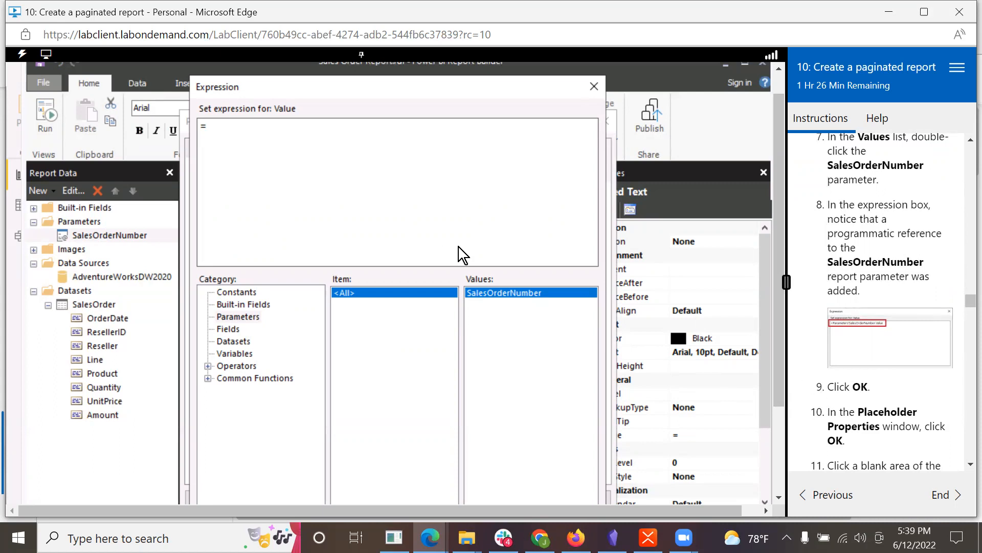
{"action": "double_click", "coordinate": [492, 294]}
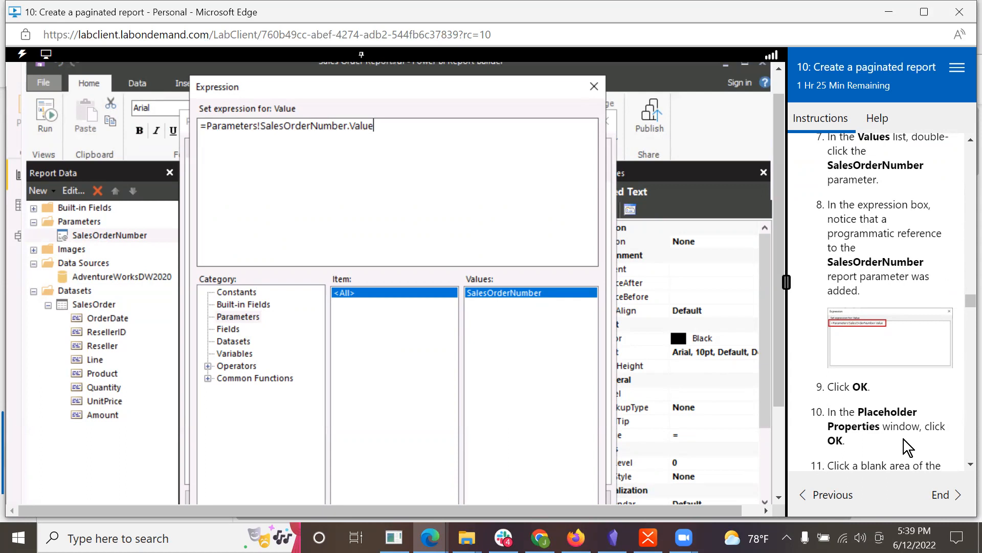
{"action": "left_click_drag", "start_coordinate": [775, 368], "coordinate": [776, 455]}
{"action": "left_click", "coordinate": [506, 421]}
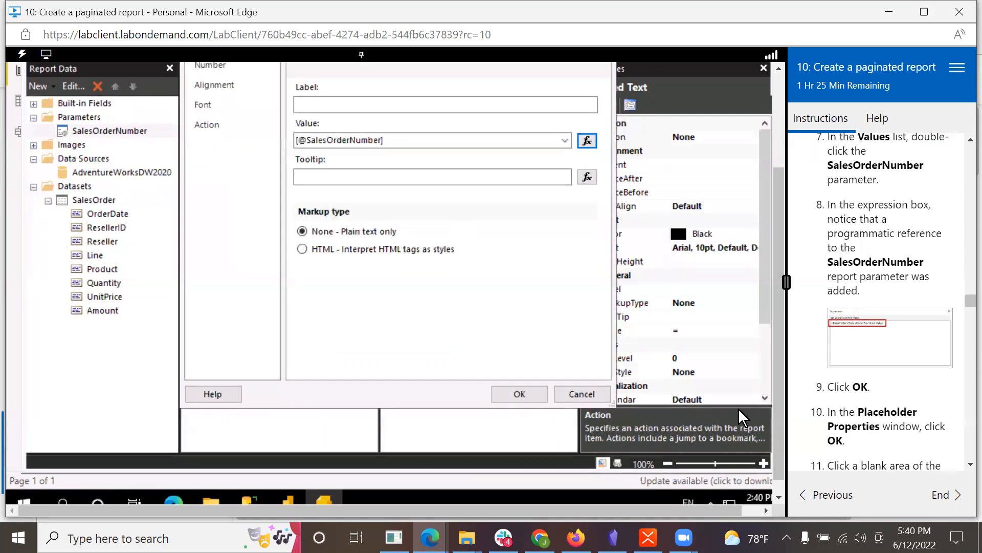
{"action": "scroll", "coordinate": [926, 389], "scroll_direction": "down", "scroll_amount": 2}
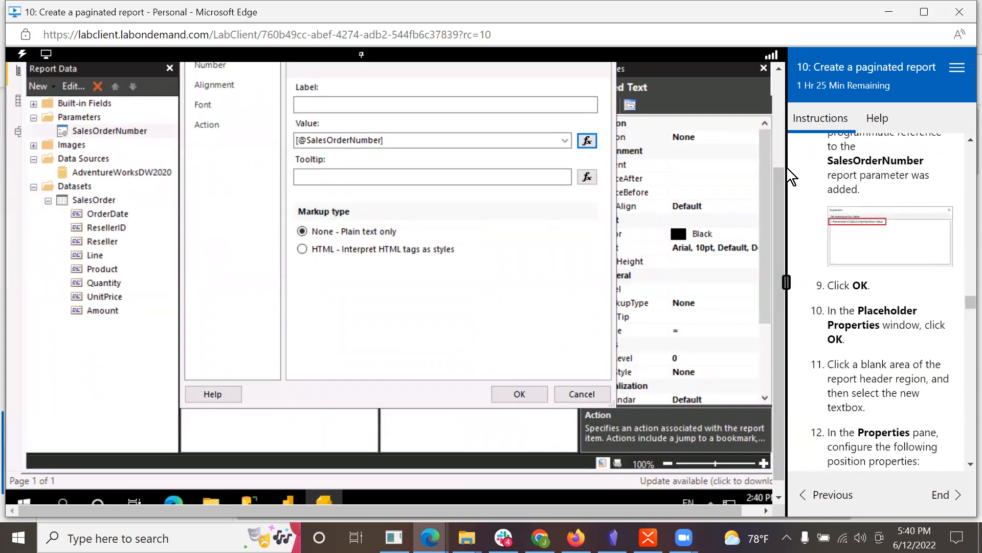
{"action": "left_click_drag", "start_coordinate": [780, 182], "coordinate": [785, 128]}
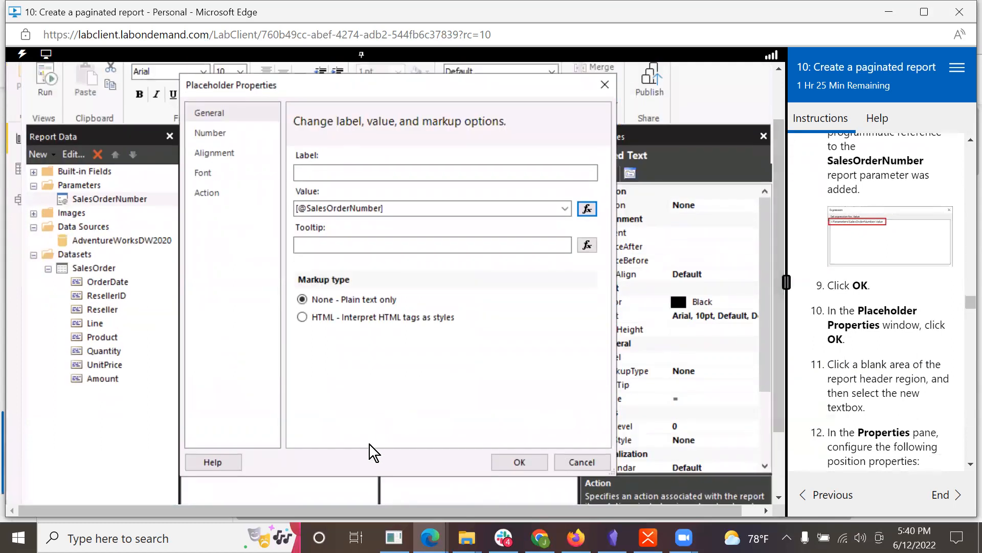
{"action": "left_click", "coordinate": [518, 462]}
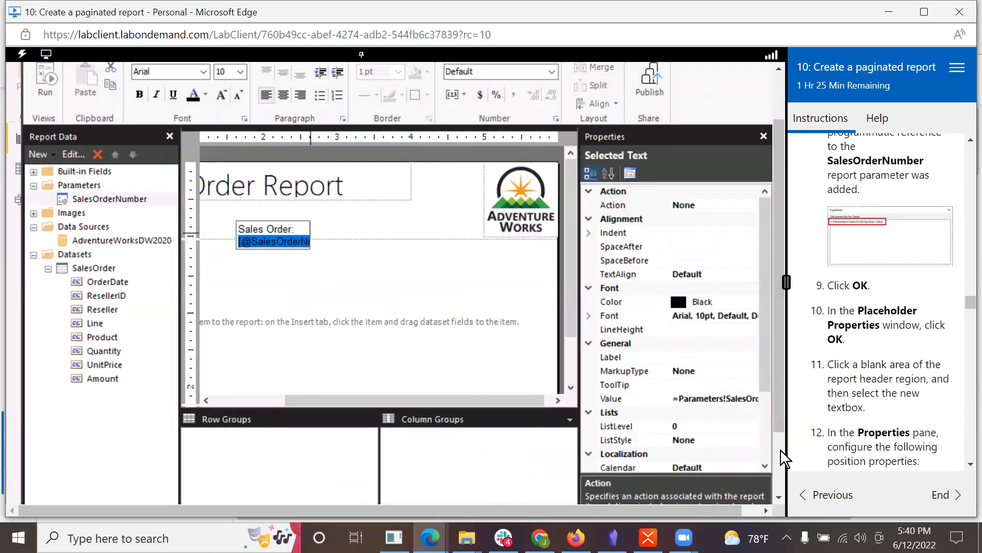
Step: Examine the properties of the Sales Order text in the header for position settings
{"action": "scroll", "coordinate": [872, 419], "scroll_direction": "down", "scroll_amount": 1}
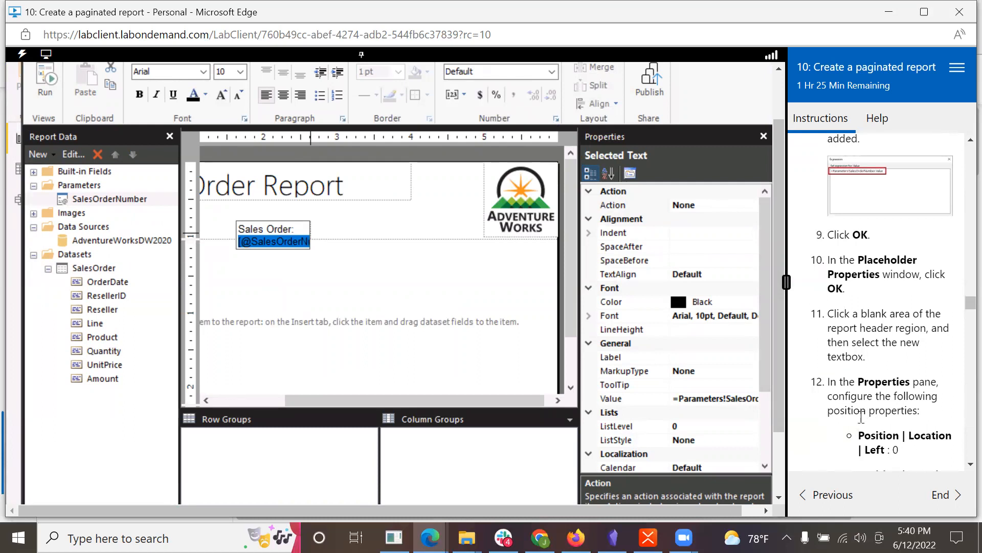
{"action": "left_click", "coordinate": [381, 224]}
{"action": "left_click", "coordinate": [283, 229]}
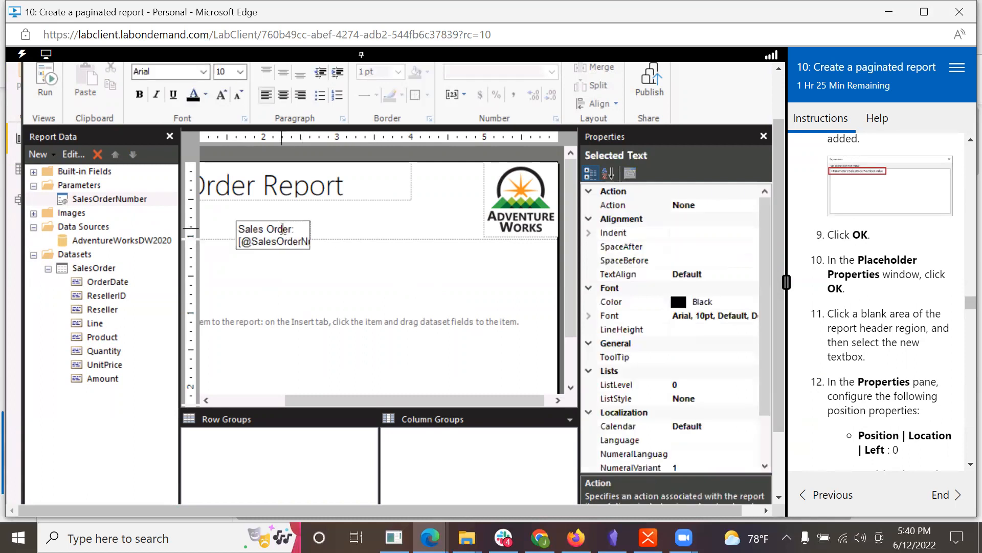
{"action": "scroll", "coordinate": [878, 401], "scroll_direction": "down", "scroll_amount": 2}
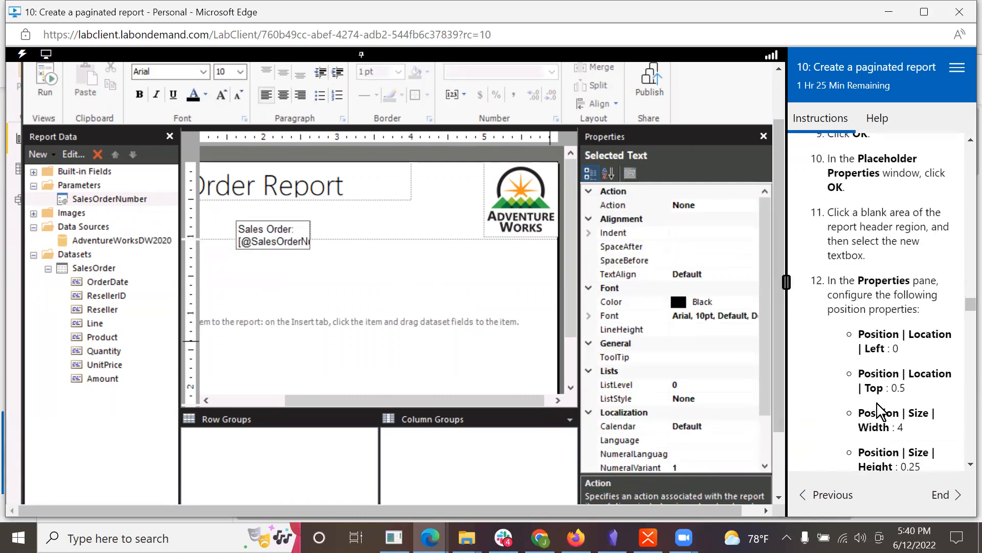
{"action": "left_click", "coordinate": [955, 430]}
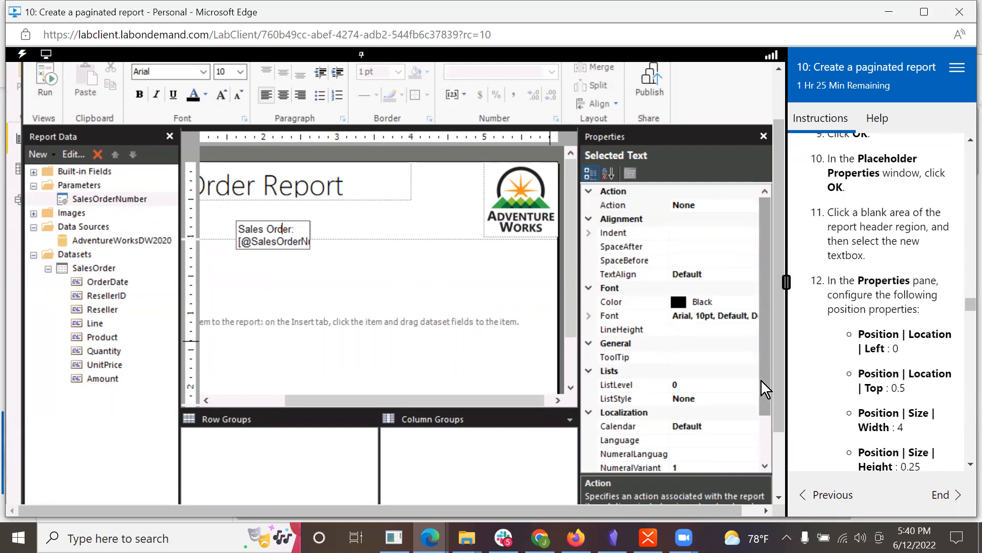
{"action": "left_click_drag", "start_coordinate": [766, 392], "coordinate": [762, 373]}
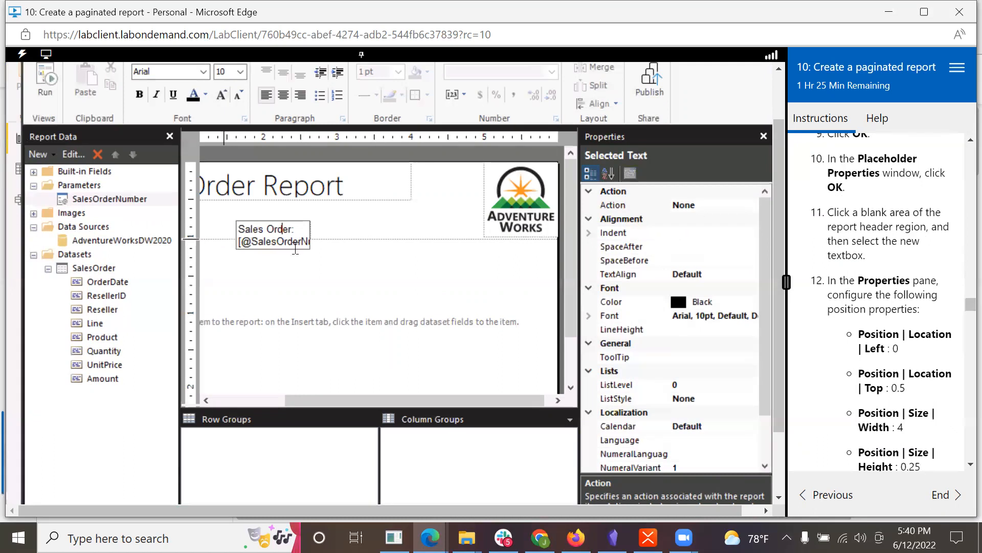
{"action": "scroll", "coordinate": [658, 370], "scroll_direction": "down", "scroll_amount": 2}
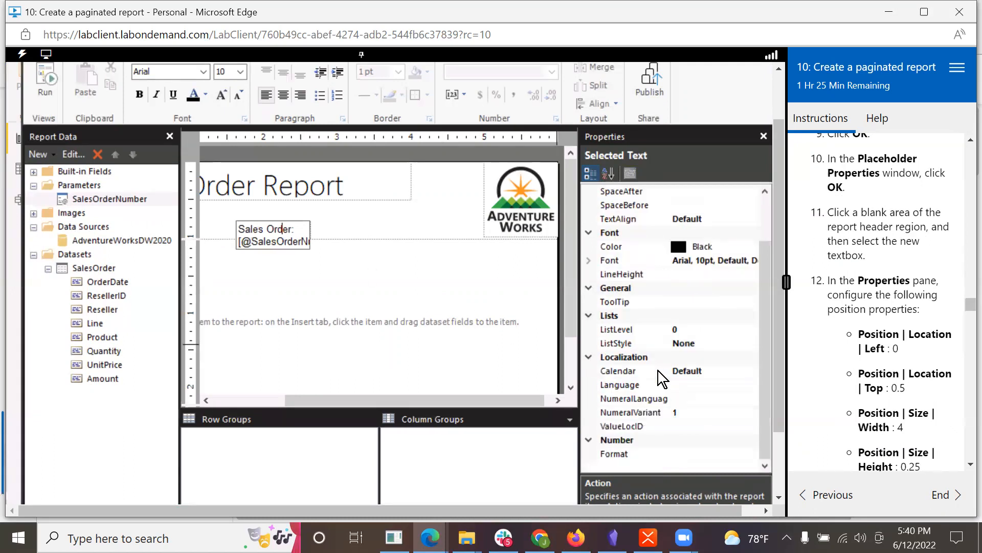
{"action": "scroll", "coordinate": [658, 371], "scroll_direction": "up", "scroll_amount": 2}
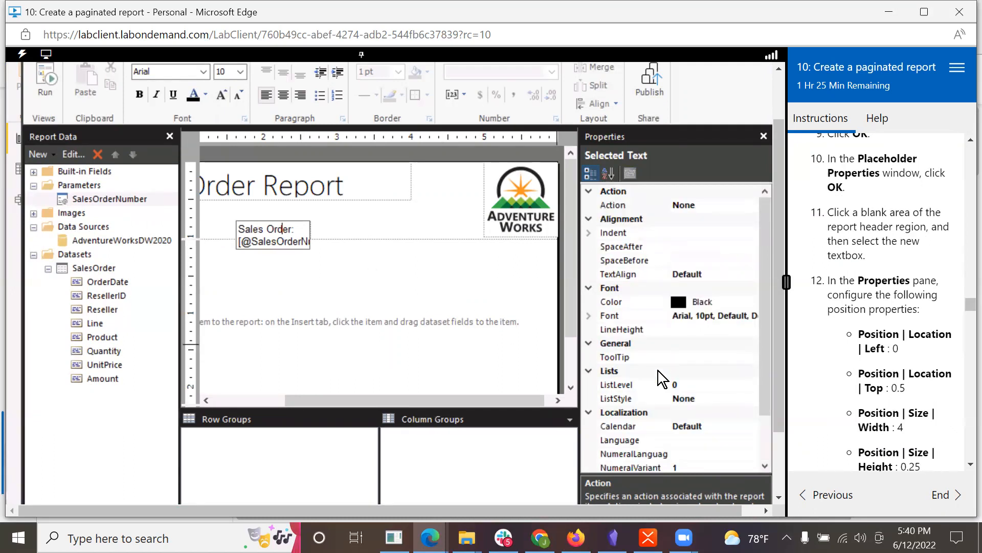
{"action": "scroll", "coordinate": [658, 370], "scroll_direction": "down", "scroll_amount": 2}
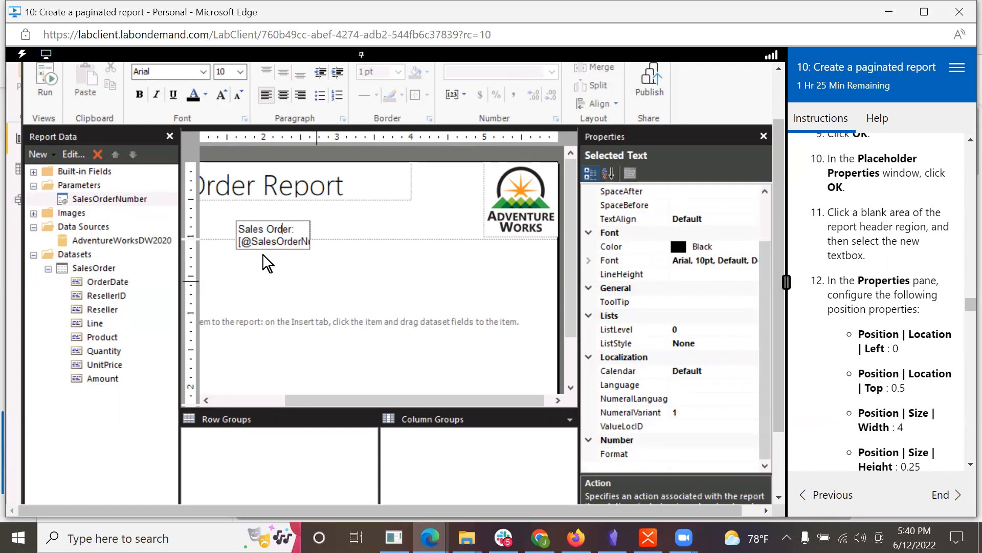
Step: Position the Sales Order text box in the header with Left at 0 in and Top at 0.5 in
{"action": "left_click", "coordinate": [251, 229]}
{"action": "left_click", "coordinate": [334, 228]}
{"action": "left_click", "coordinate": [298, 227]}
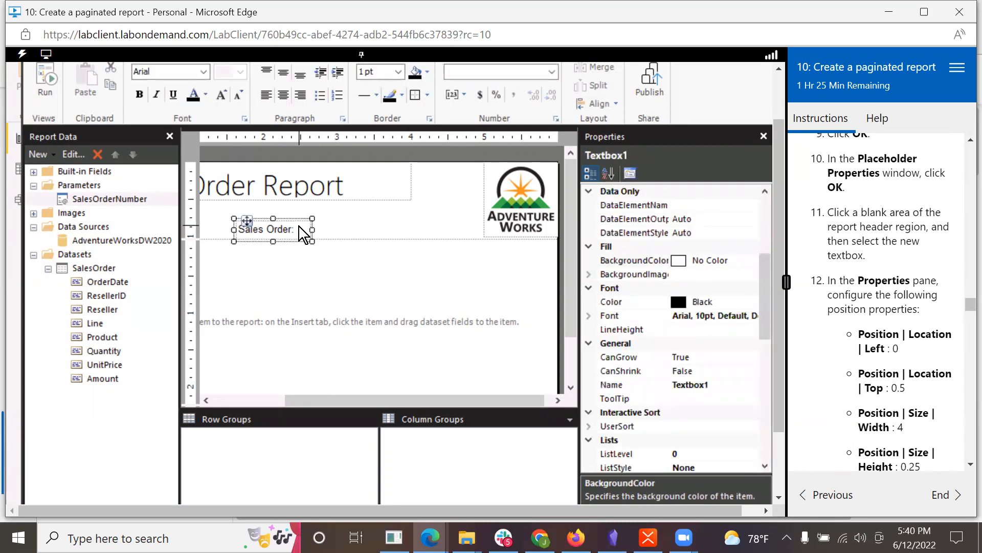
{"action": "scroll", "coordinate": [695, 366], "scroll_direction": "down", "scroll_amount": 8}
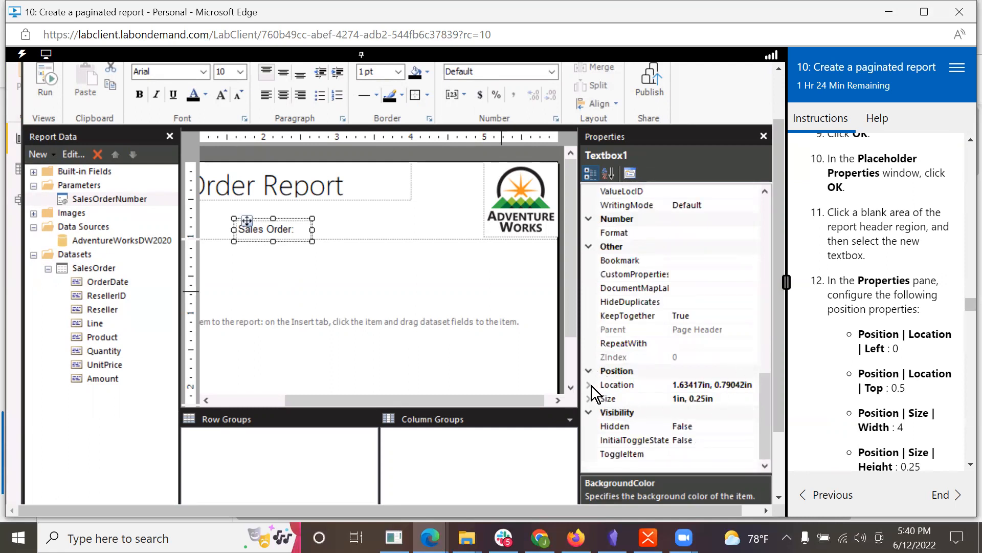
{"action": "left_click", "coordinate": [592, 385]}
{"action": "left_click", "coordinate": [704, 398]}
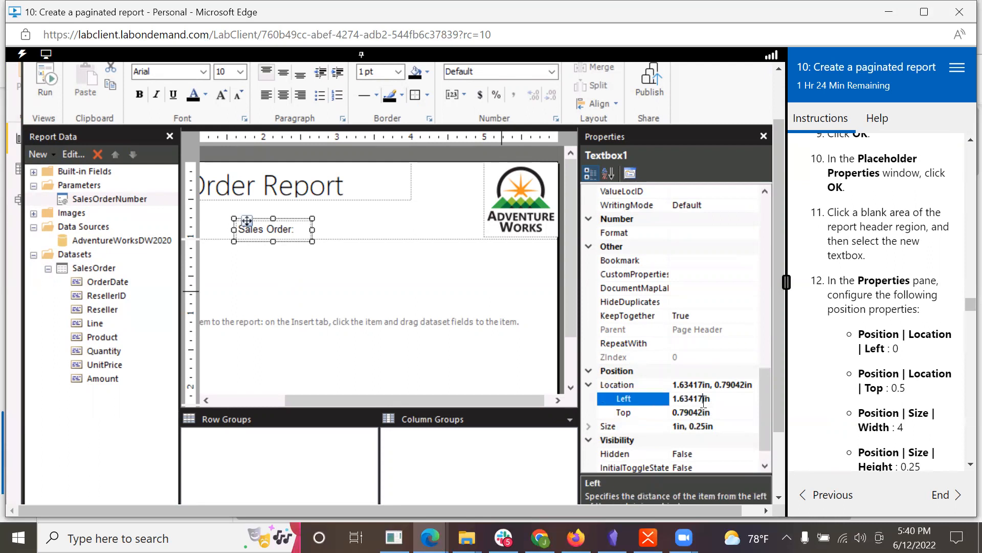
{"action": "left_click_drag", "start_coordinate": [704, 398], "coordinate": [671, 398]}
{"action": "type", "text": "0"}
{"action": "left_click", "coordinate": [694, 413]}
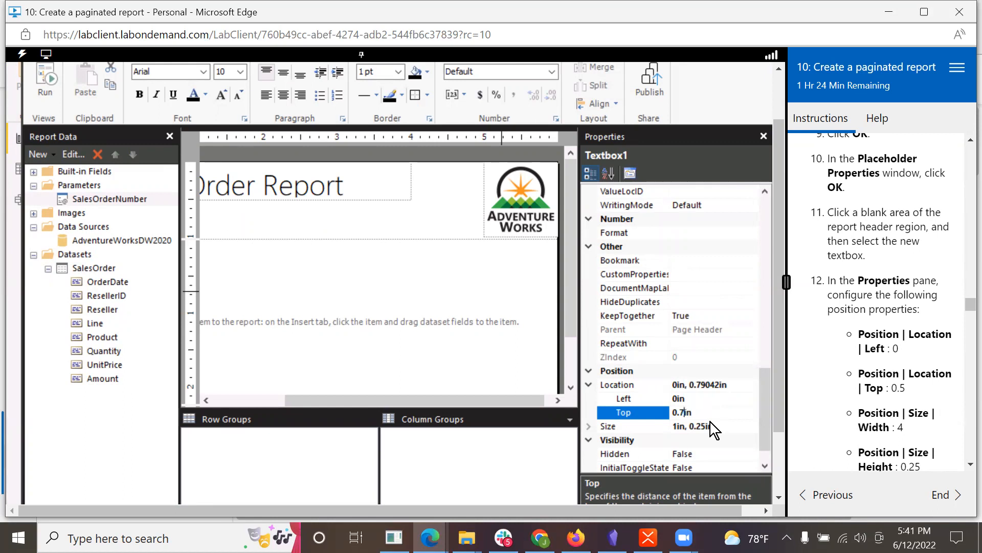
{"action": "type", "text": "5"}
{"action": "key", "text": "Return"}
Step: Set the width of the Sales Order text box to 4 in
{"action": "left_click", "coordinate": [590, 426]}
{"action": "left_click", "coordinate": [677, 440]}
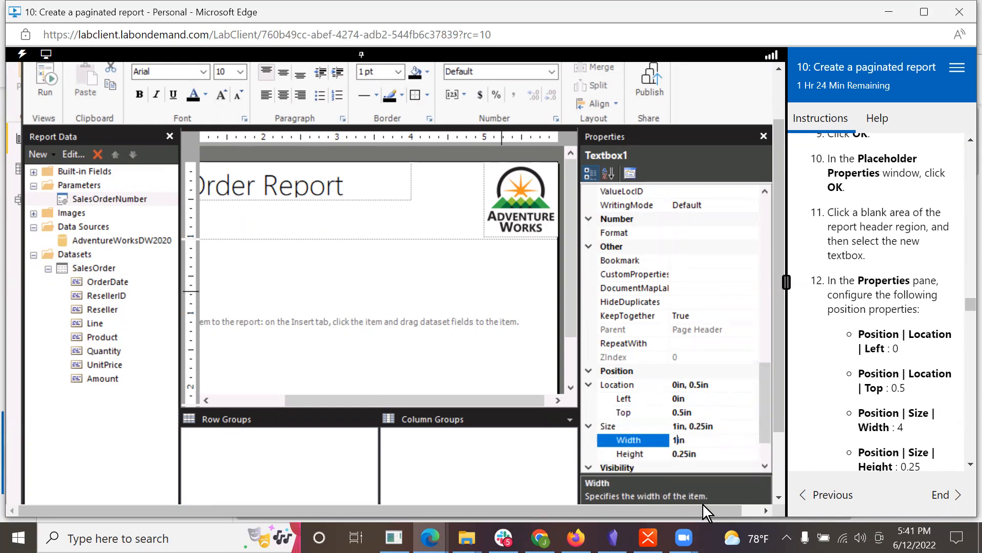
{"action": "key", "text": "BackSpace"}
{"action": "type", "text": "4"}
{"action": "left_click_drag", "start_coordinate": [760, 418], "coordinate": [766, 461]}
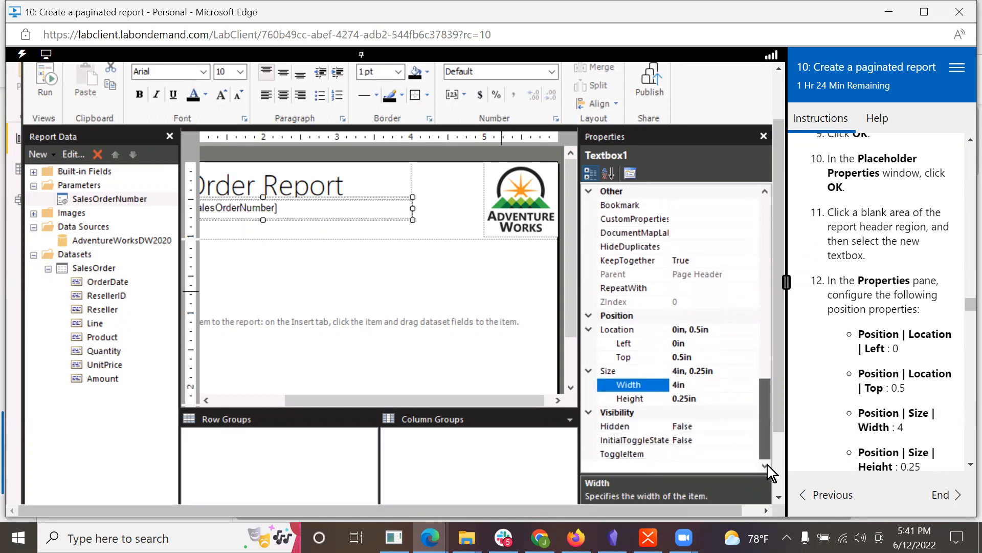
Step: Make only the "Sales Order" label bold in the header text box, leaving out the colon and the placeholder
{"action": "scroll", "coordinate": [883, 425], "scroll_direction": "down", "scroll_amount": 6}
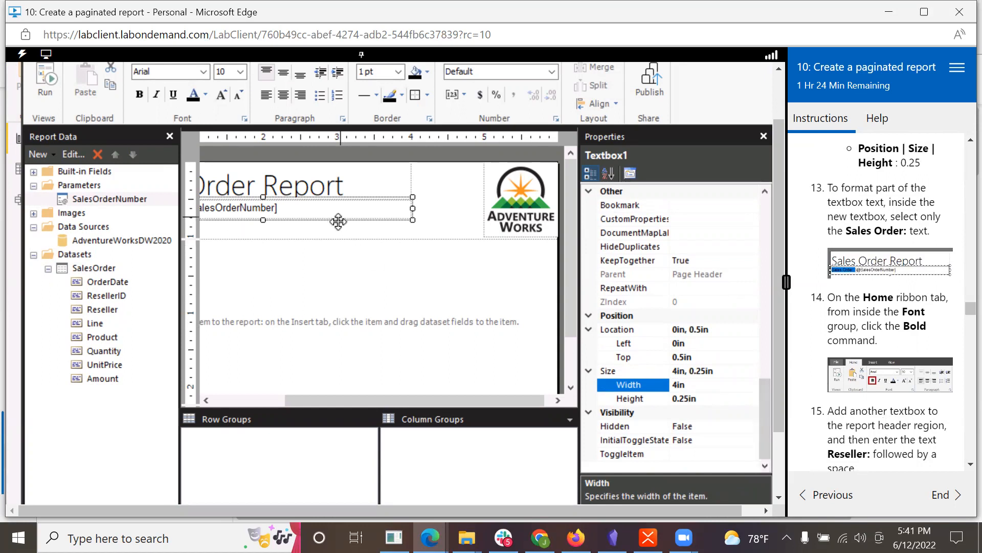
{"action": "left_click_drag", "start_coordinate": [316, 403], "coordinate": [219, 388]}
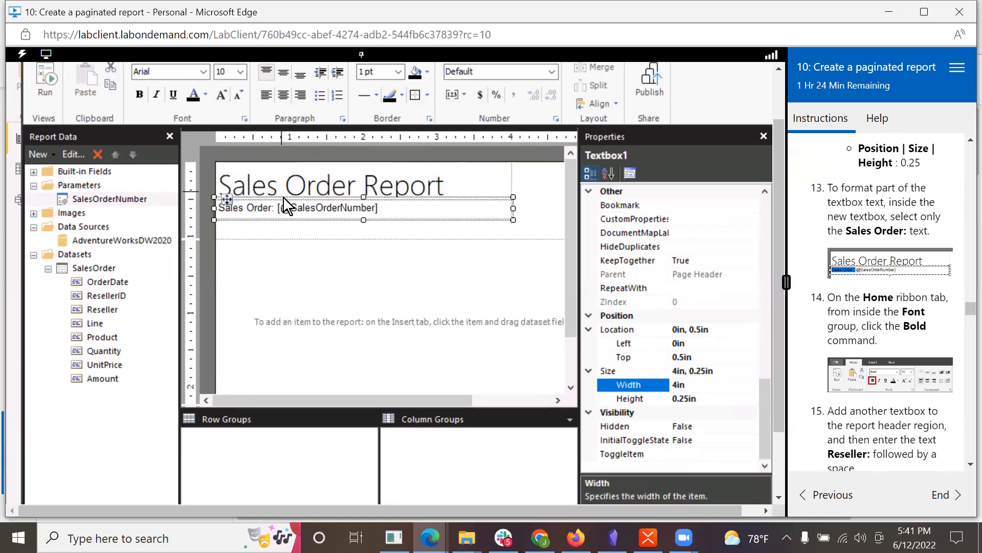
{"action": "left_click", "coordinate": [269, 207]}
{"action": "left_click_drag", "start_coordinate": [272, 208], "coordinate": [218, 209]}
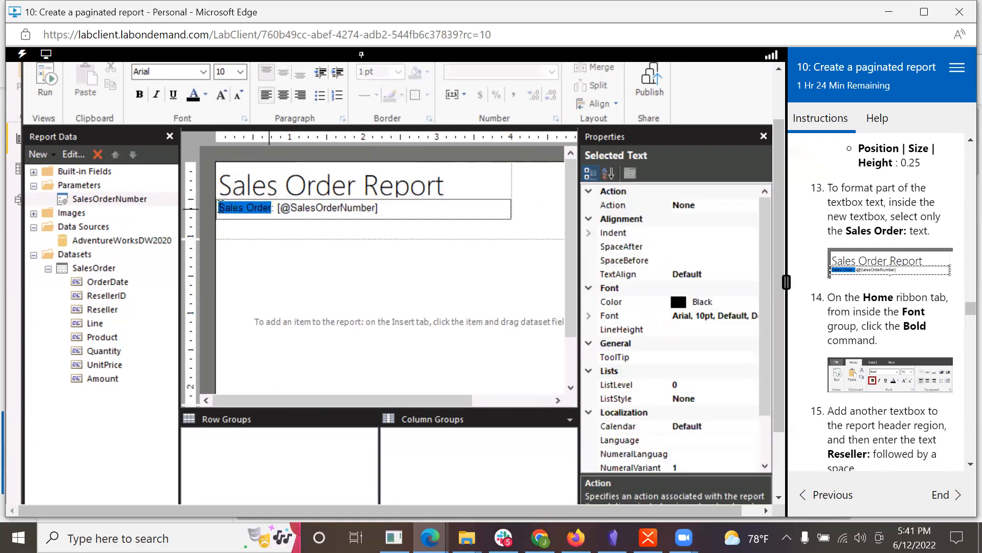
{"action": "scroll", "coordinate": [860, 418], "scroll_direction": "down", "scroll_amount": 2}
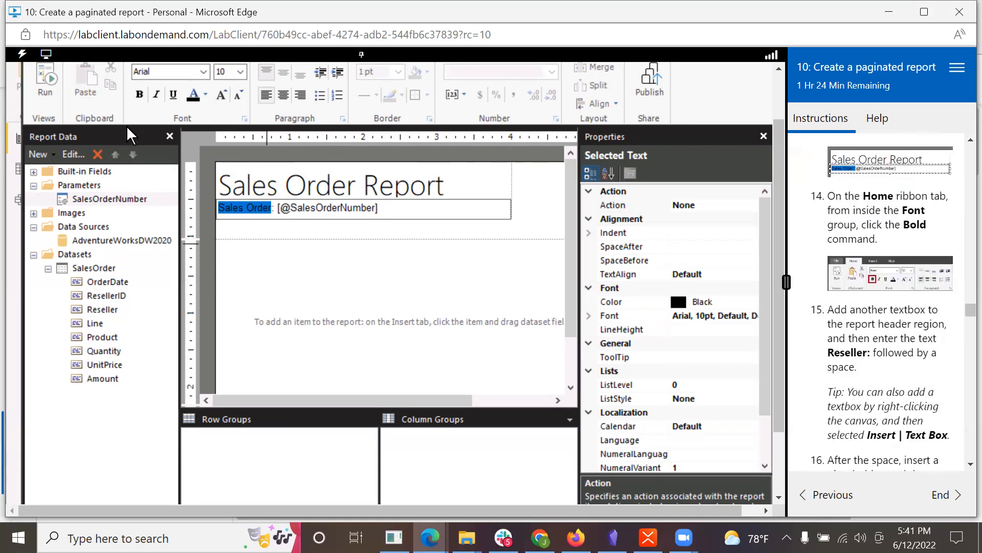
{"action": "left_click_drag", "start_coordinate": [779, 119], "coordinate": [765, 82]}
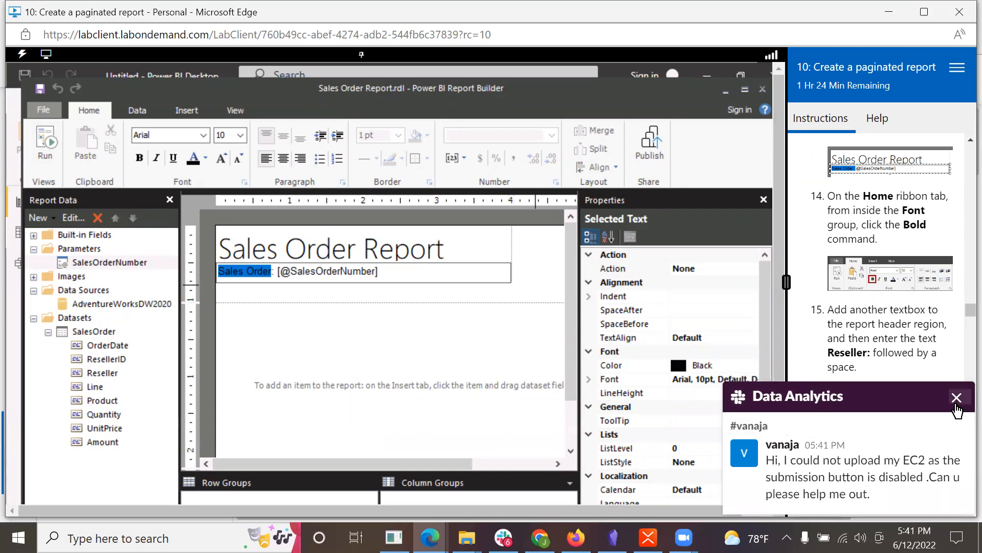
{"action": "left_click", "coordinate": [956, 398]}
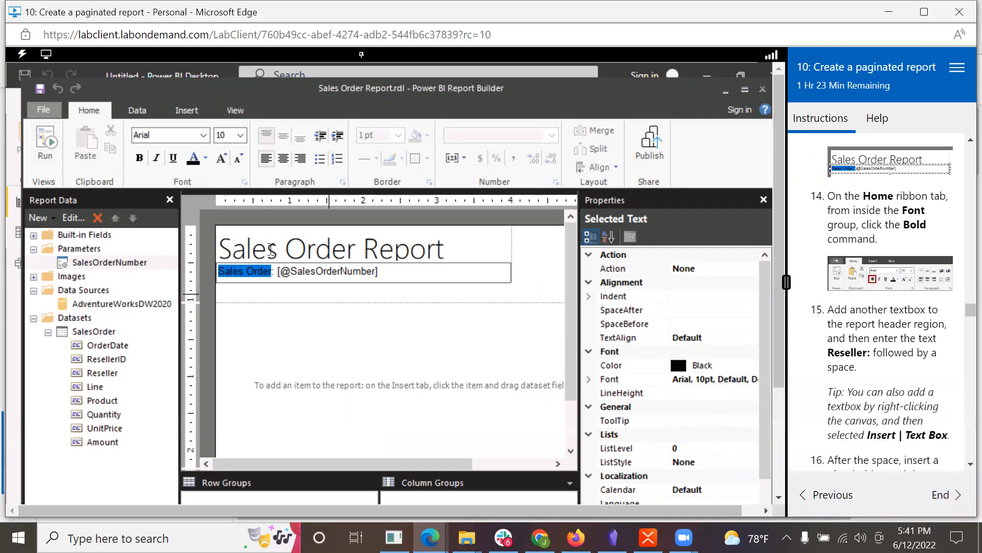
{"action": "left_click", "coordinate": [140, 156]}
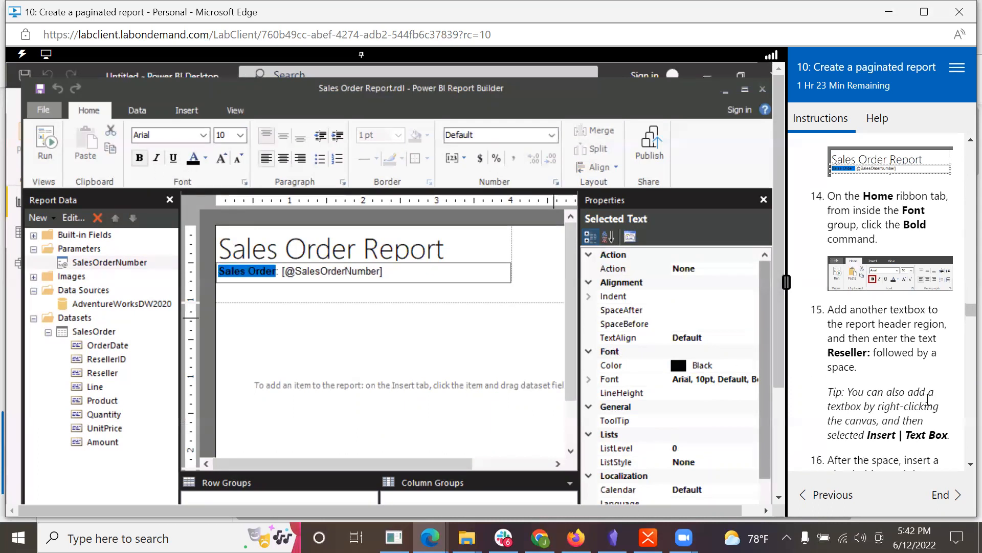
Step: Add a text box to the report header below the Sales Order box and enter the text "Reseller:" followed by a space
{"action": "scroll", "coordinate": [901, 406], "scroll_direction": "down", "scroll_amount": 1}
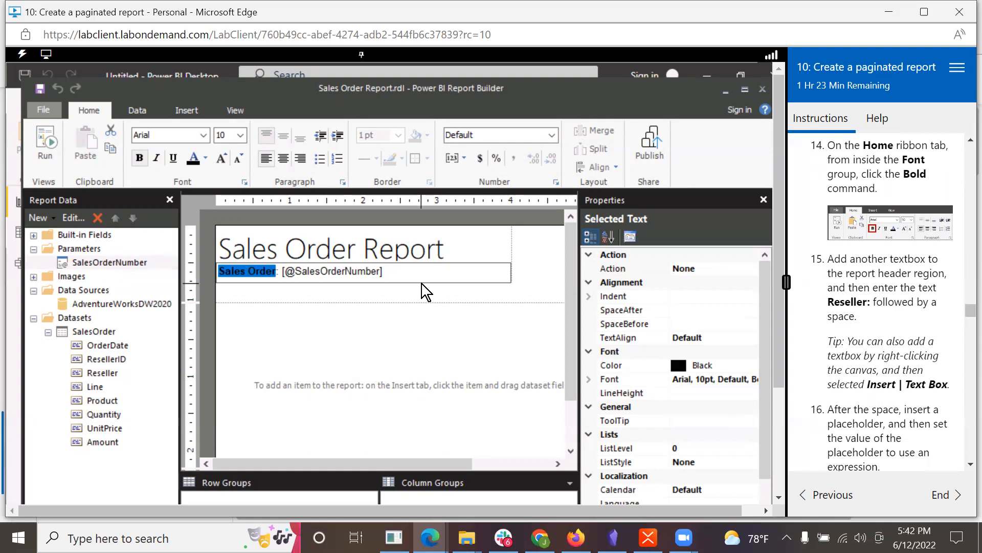
{"action": "left_click", "coordinate": [427, 297]}
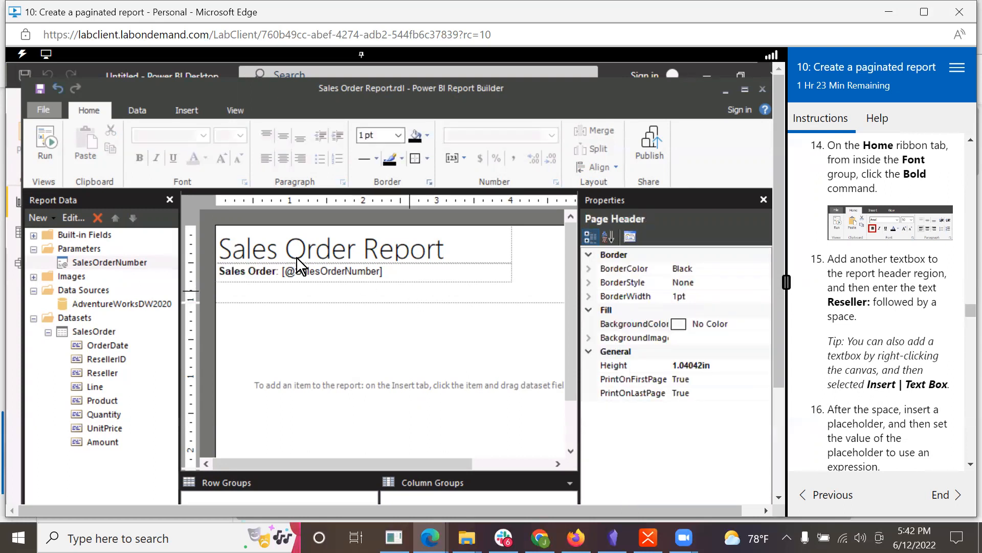
{"action": "left_click", "coordinate": [180, 109]}
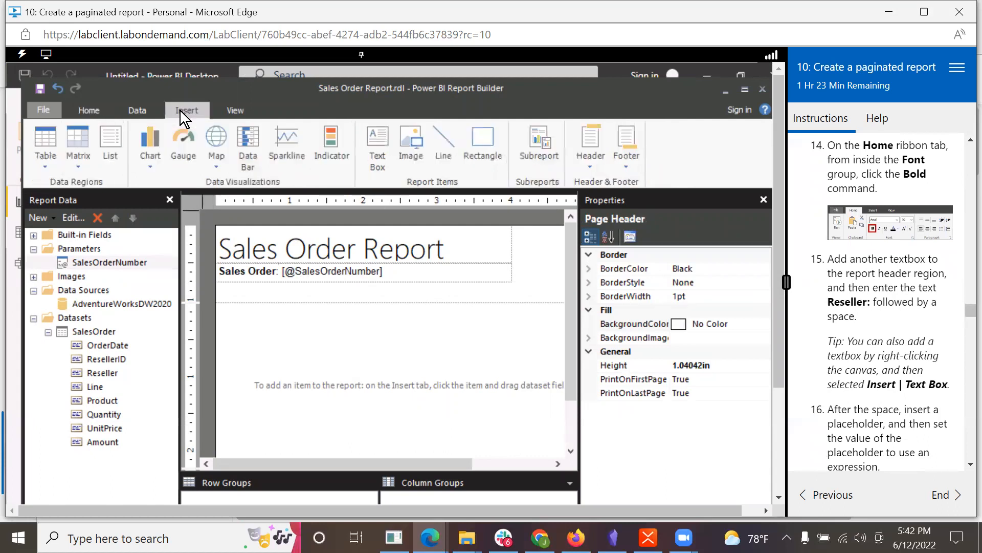
{"action": "left_click", "coordinate": [372, 138]}
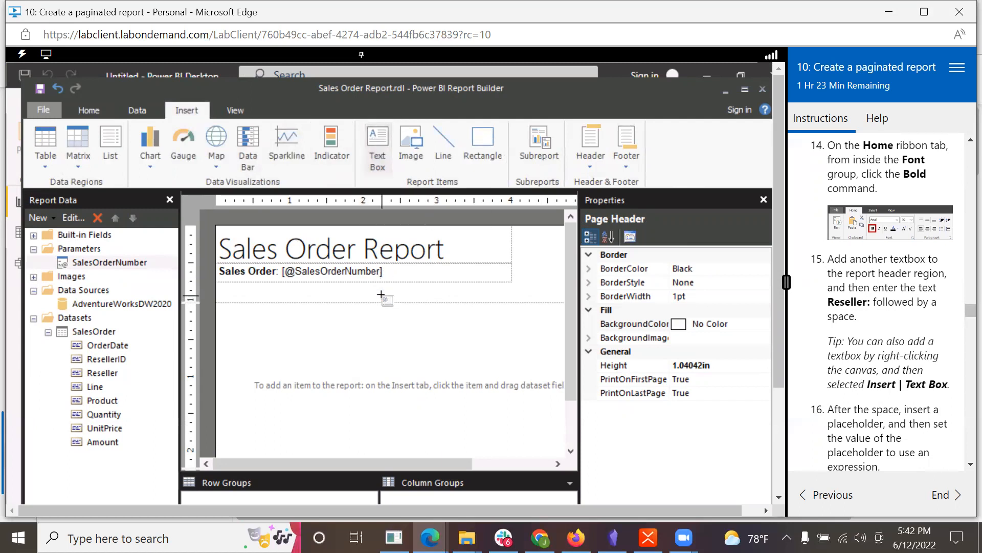
{"action": "left_click", "coordinate": [382, 297]}
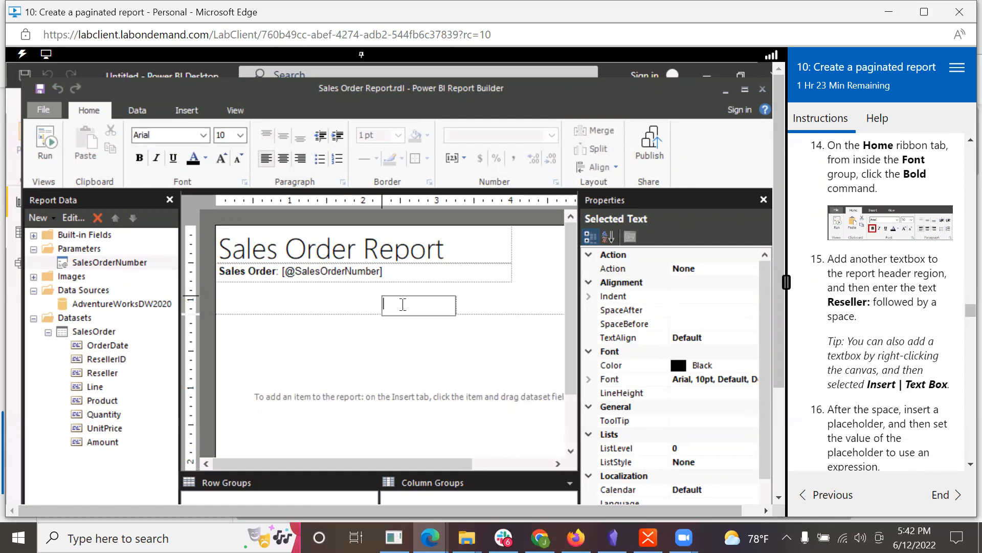
{"action": "type", "text": "Reseller:"}
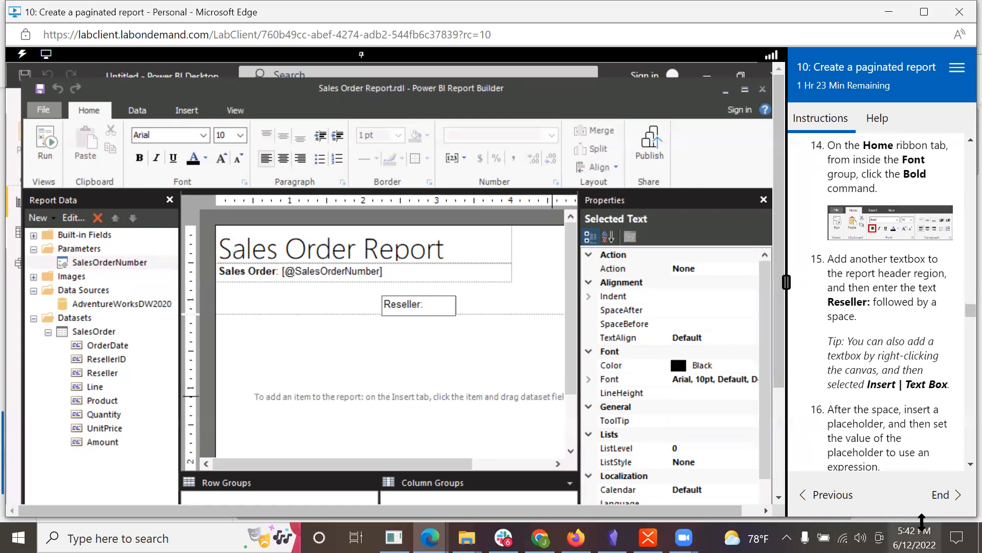
{"action": "scroll", "coordinate": [882, 411], "scroll_direction": "down", "scroll_amount": 2}
{"action": "scroll", "coordinate": [882, 412], "scroll_direction": "down", "scroll_amount": 1}
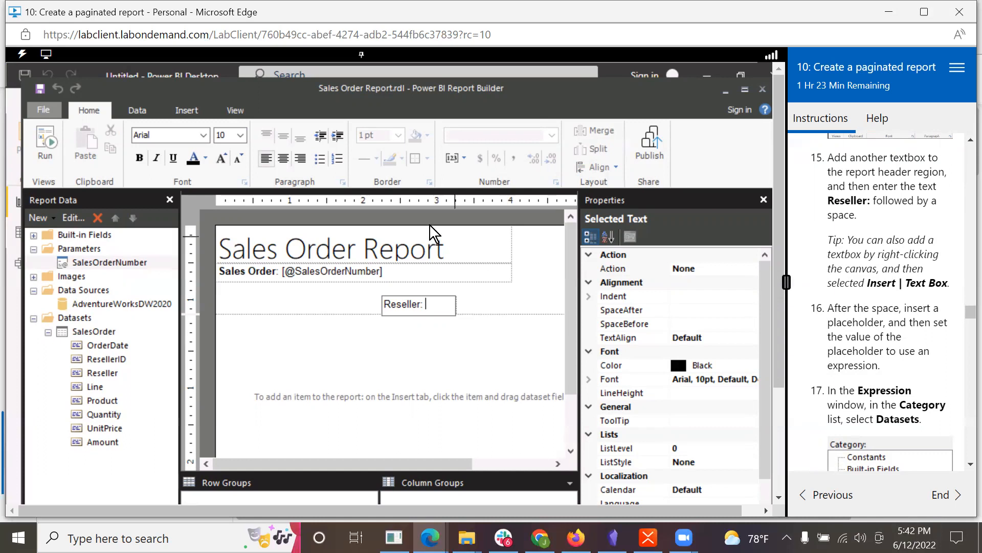
{"action": "right_click", "coordinate": [519, 294]}
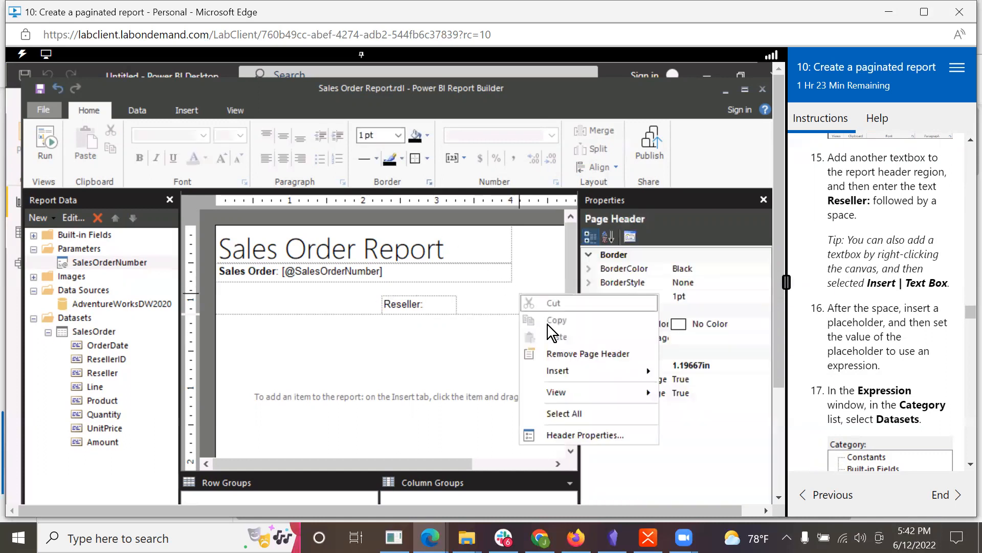
{"action": "mouse_move", "coordinate": [569, 372]}
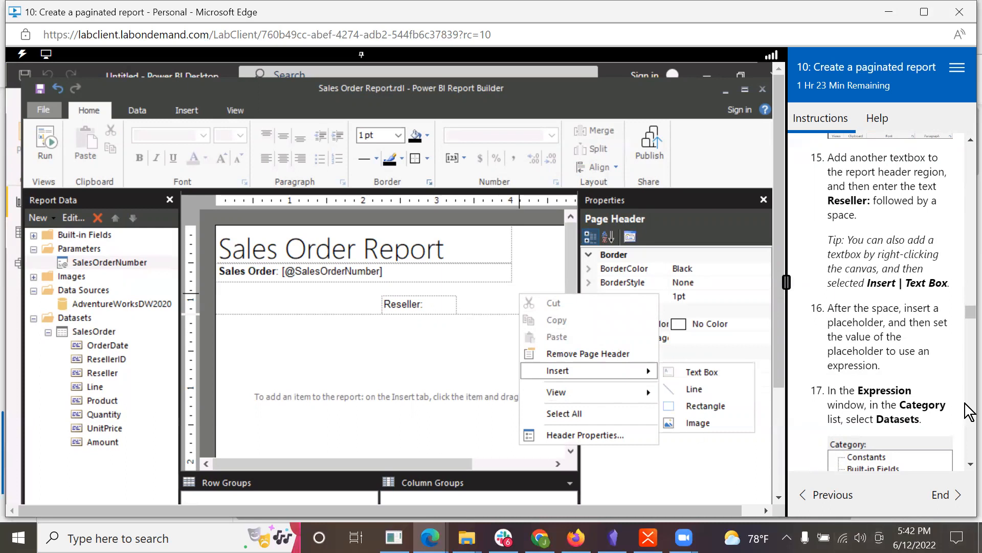
{"action": "left_click", "coordinate": [547, 262]}
{"action": "scroll", "coordinate": [921, 399], "scroll_direction": "down", "scroll_amount": 2}
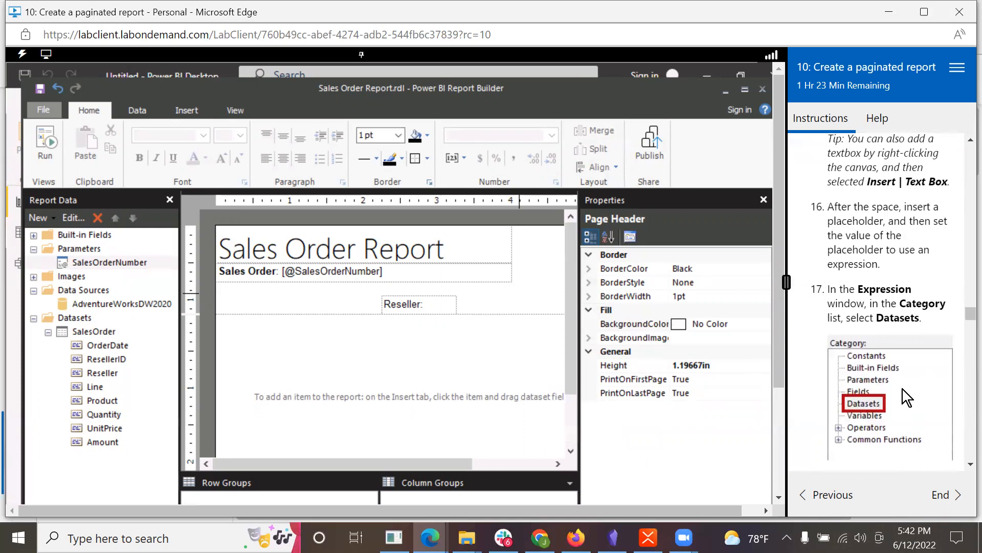
Step: Start creating a placeholder after the space in the Reseller text box
{"action": "right_click", "coordinate": [442, 305]}
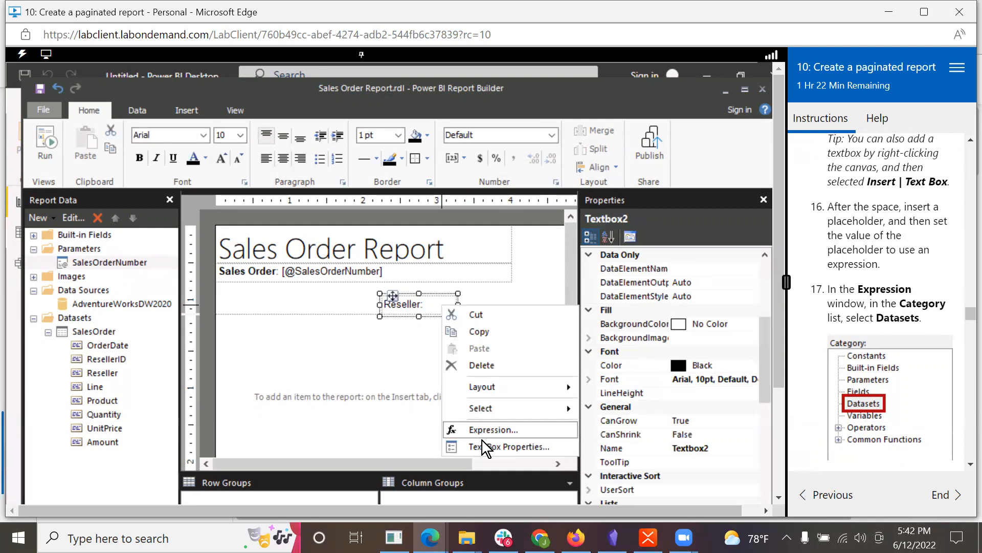
{"action": "left_click", "coordinate": [433, 302]}
{"action": "left_click", "coordinate": [438, 306]}
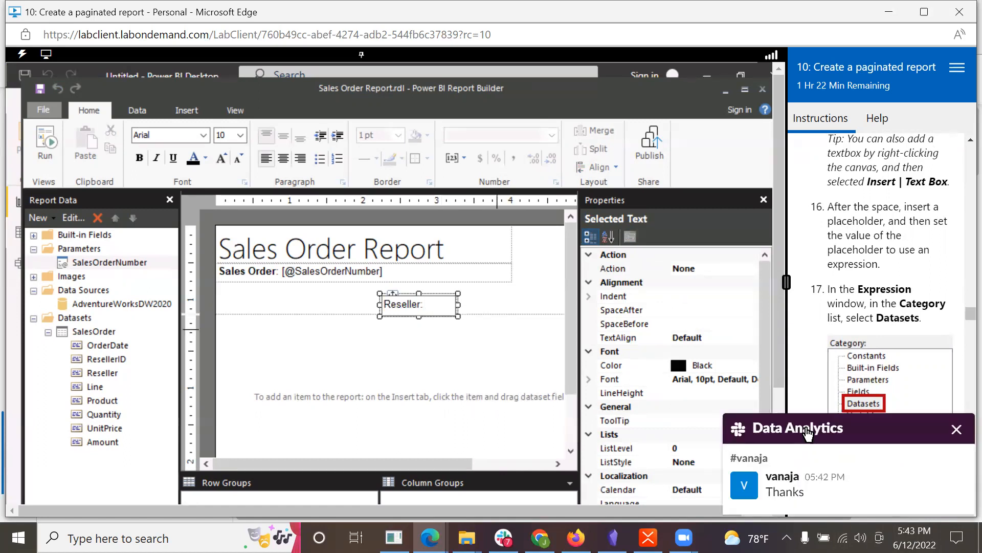
{"action": "left_click", "coordinate": [956, 430]}
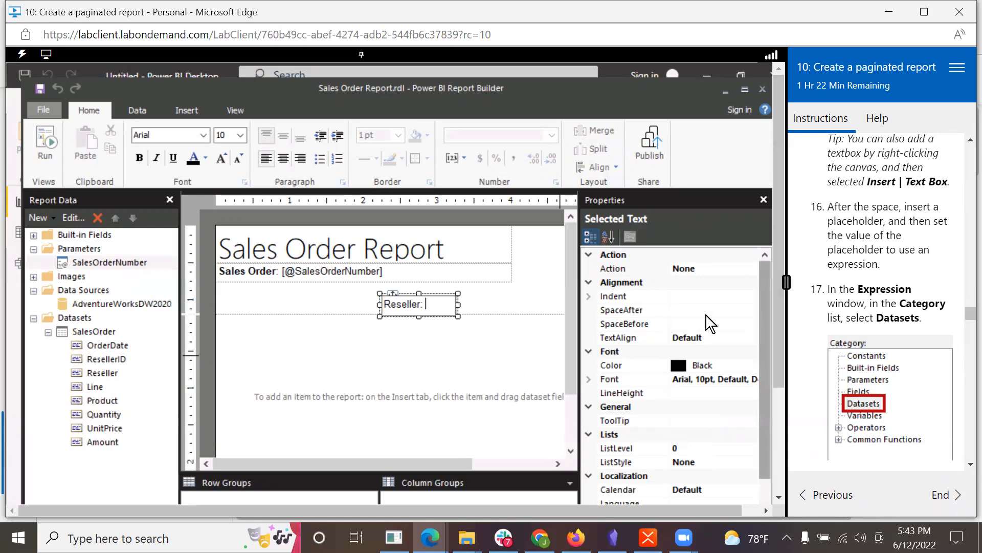
{"action": "right_click", "coordinate": [445, 300]}
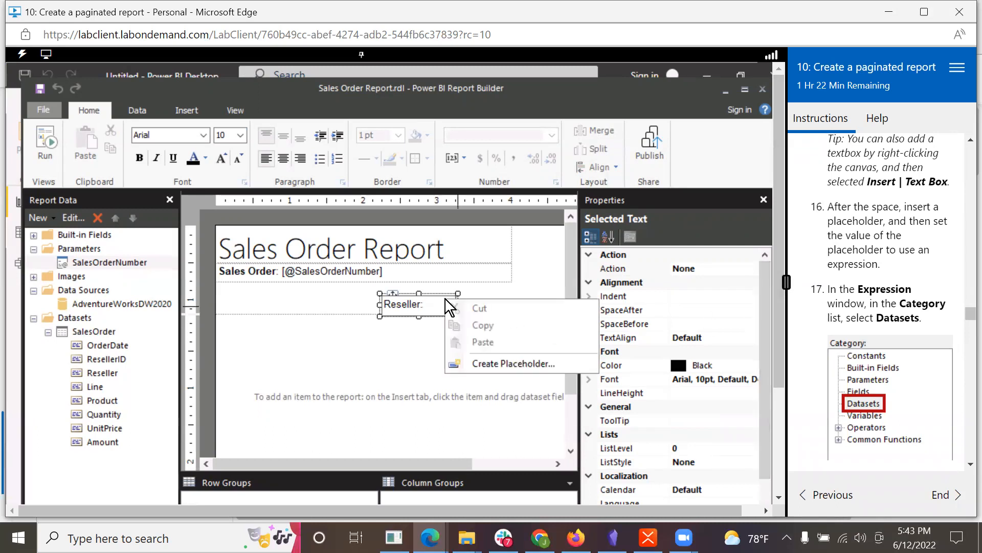
{"action": "left_click", "coordinate": [489, 362]}
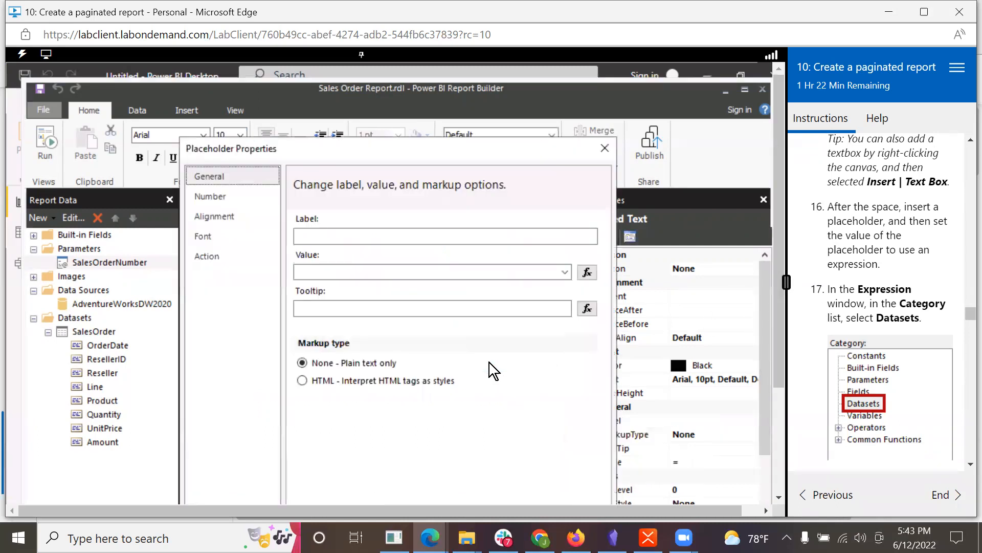
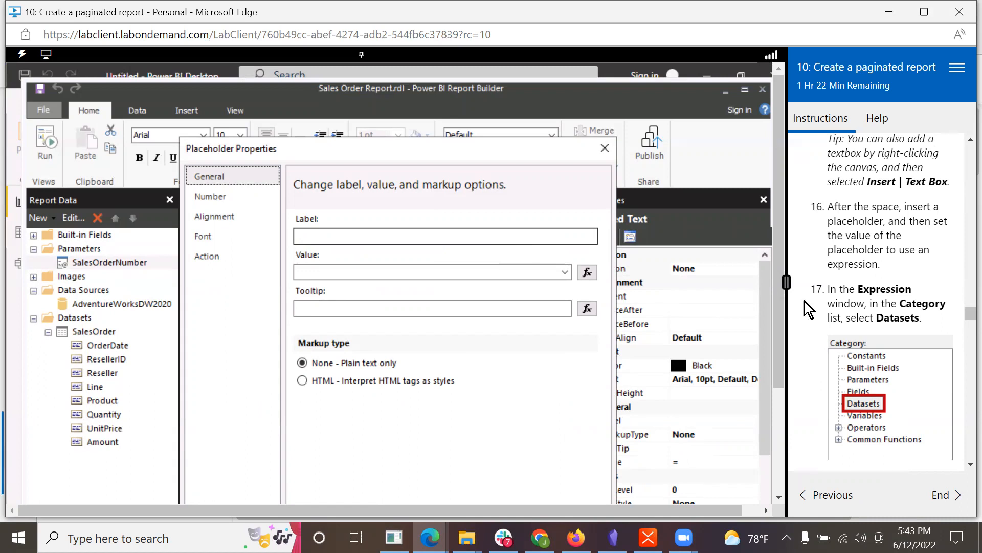
Step: Consult the lab's earlier placeholder instructions and open the expression editor for the new placeholder's value
{"action": "scroll", "coordinate": [896, 303], "scroll_direction": "up", "scroll_amount": 7}
{"action": "scroll", "coordinate": [896, 303], "scroll_direction": "up", "scroll_amount": 8}
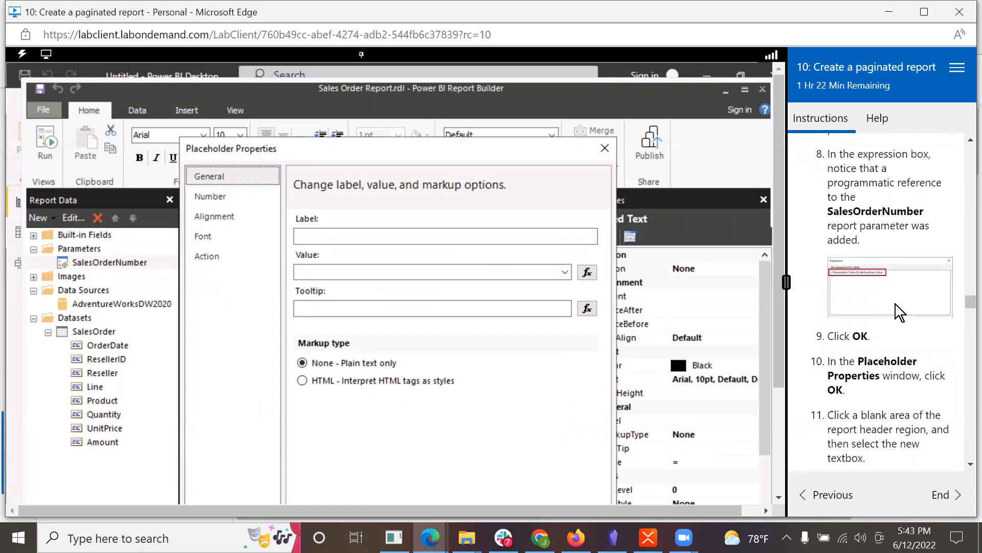
{"action": "scroll", "coordinate": [895, 304], "scroll_direction": "up", "scroll_amount": 1}
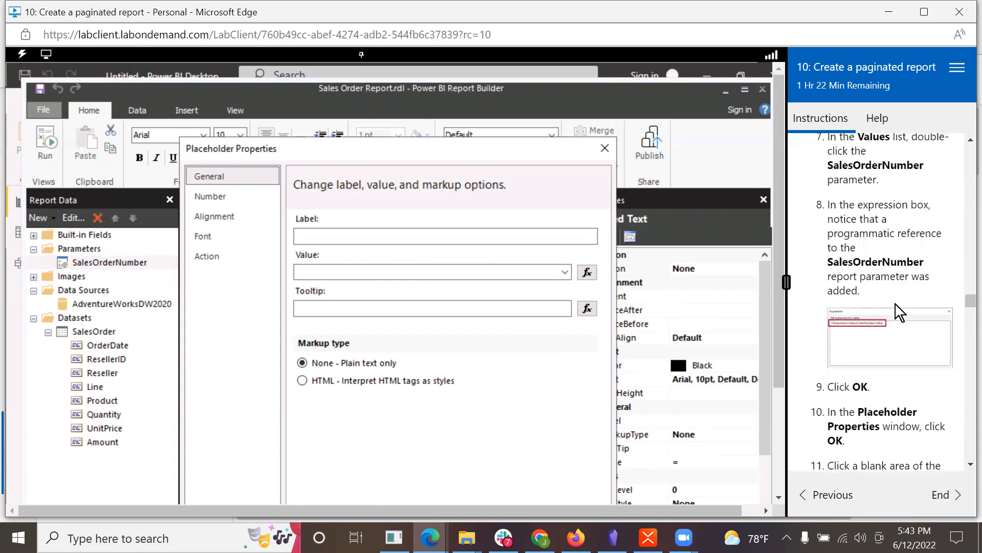
{"action": "scroll", "coordinate": [896, 303], "scroll_direction": "up", "scroll_amount": 5}
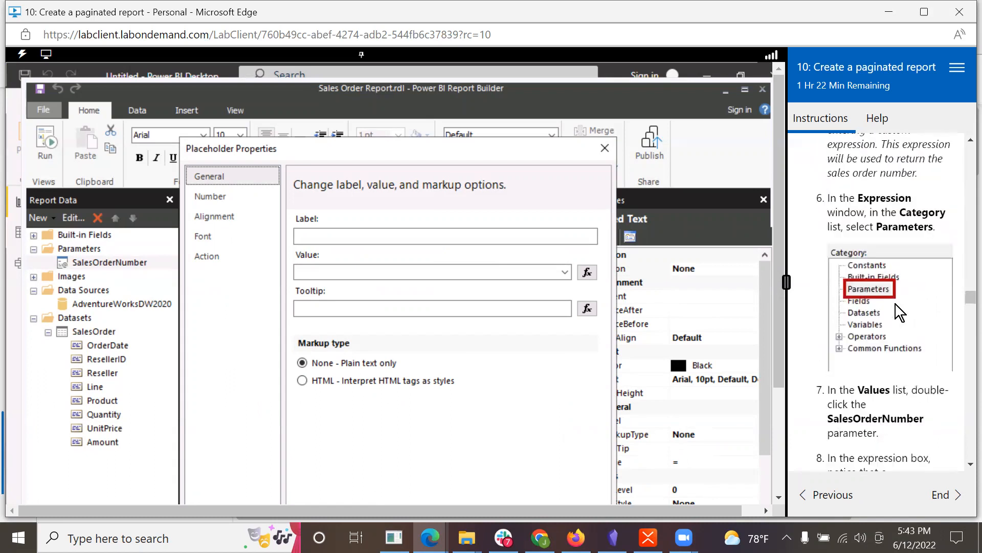
{"action": "scroll", "coordinate": [895, 304], "scroll_direction": "up", "scroll_amount": 5}
{"action": "scroll", "coordinate": [896, 304], "scroll_direction": "down", "scroll_amount": 3}
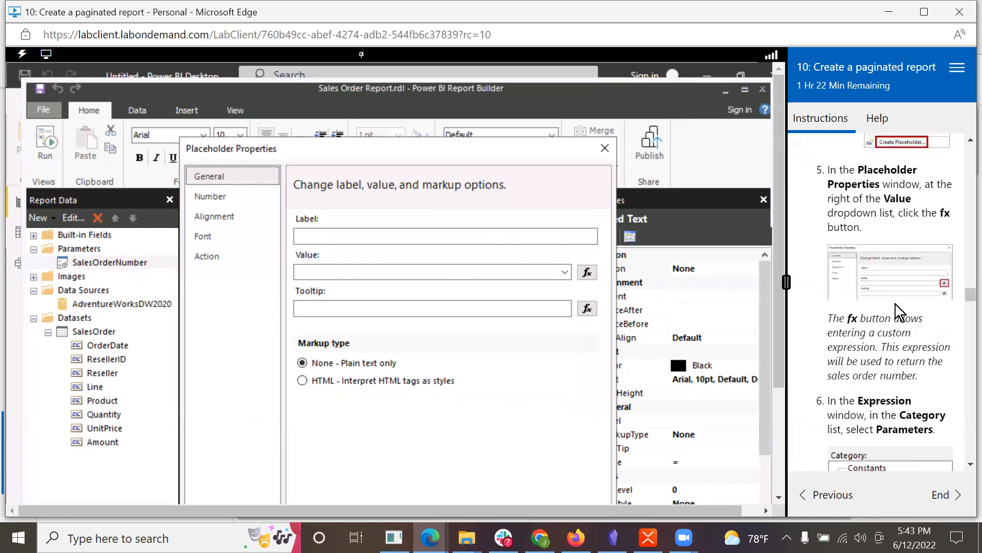
{"action": "left_click", "coordinate": [589, 272]}
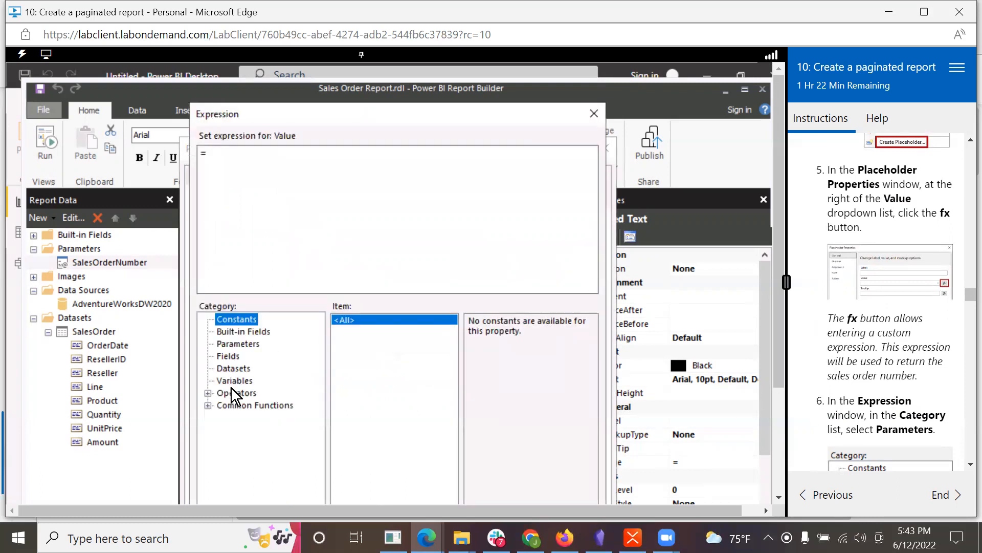
{"action": "left_click", "coordinate": [236, 344]}
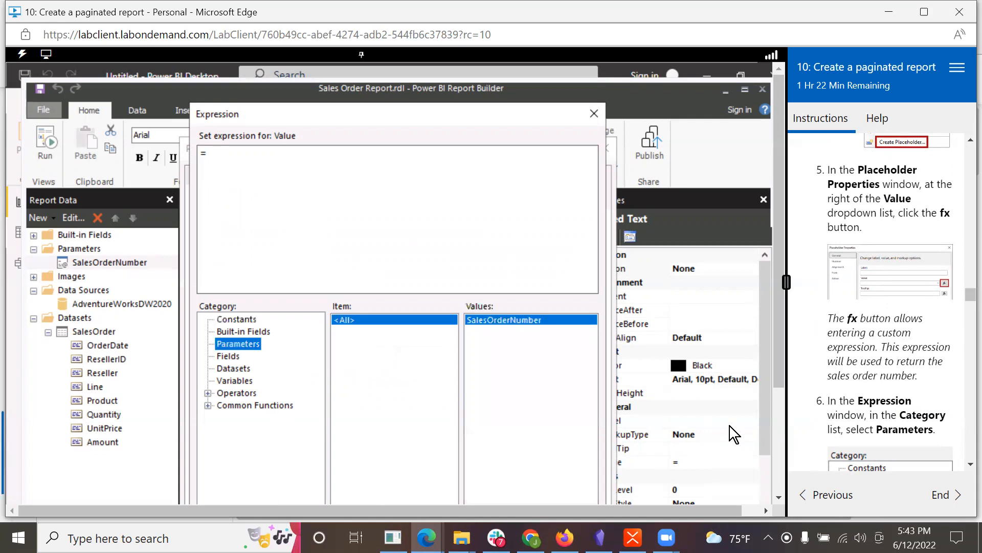
{"action": "scroll", "coordinate": [936, 444], "scroll_direction": "down", "scroll_amount": 3}
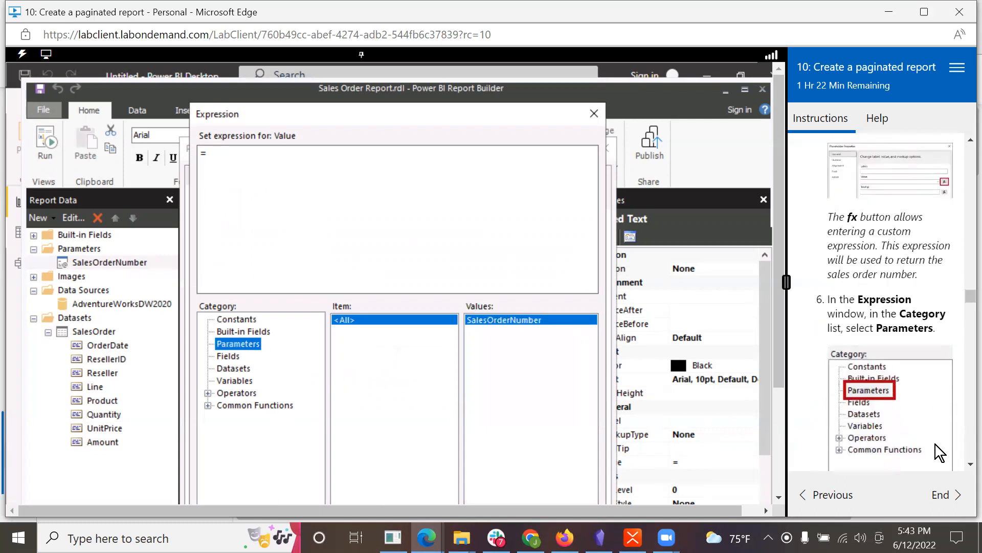
{"action": "scroll", "coordinate": [935, 444], "scroll_direction": "down", "scroll_amount": 7}
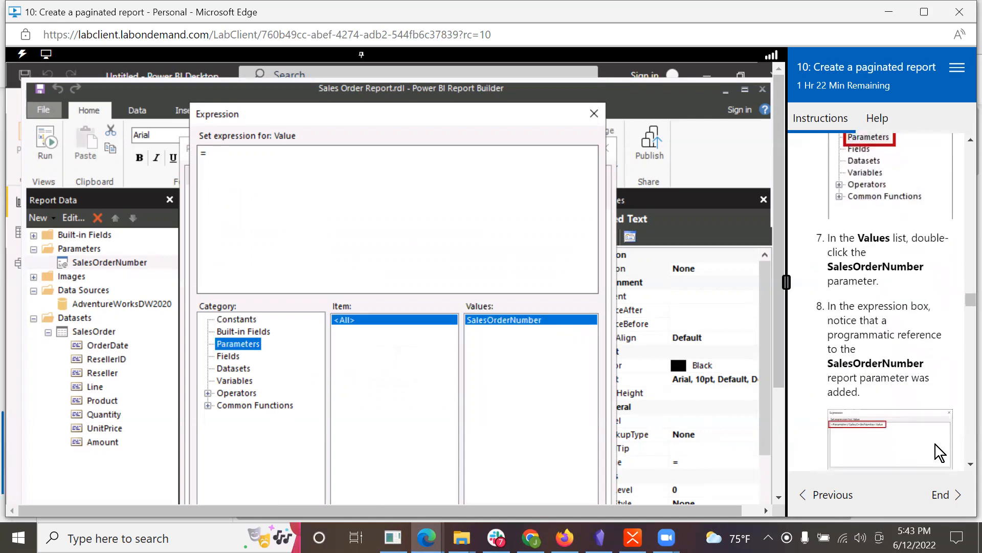
{"action": "scroll", "coordinate": [935, 444], "scroll_direction": "down", "scroll_amount": 10}
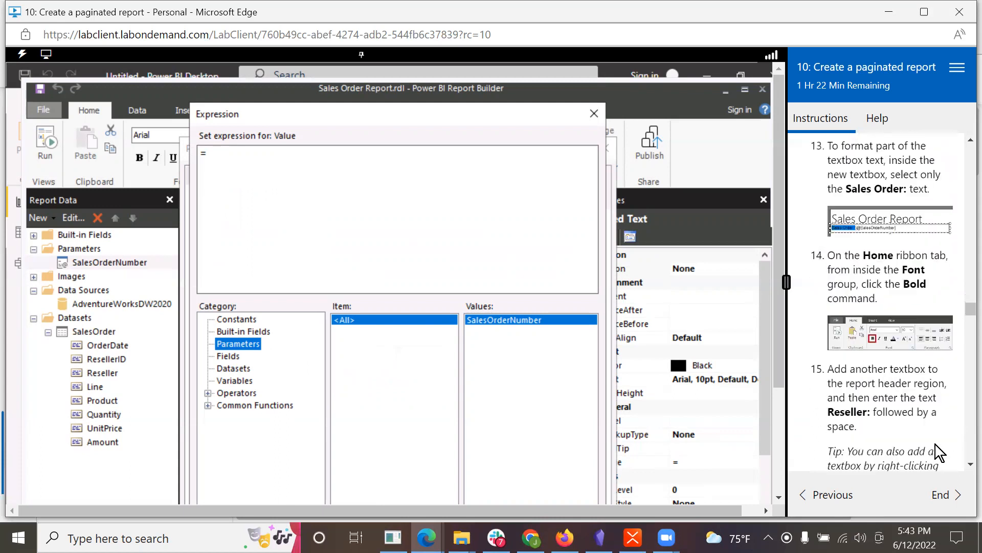
{"action": "scroll", "coordinate": [936, 444], "scroll_direction": "down", "scroll_amount": 5}
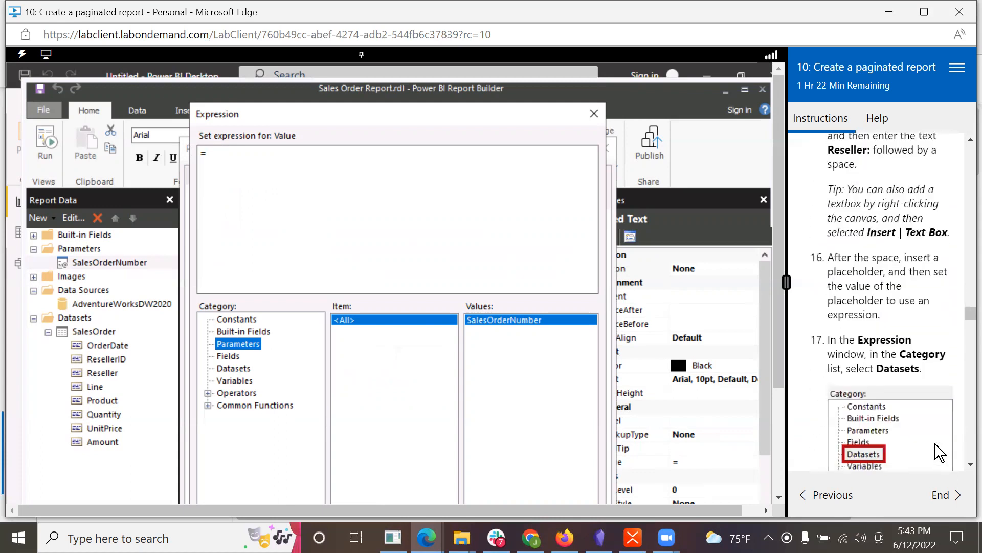
{"action": "scroll", "coordinate": [935, 444], "scroll_direction": "down", "scroll_amount": 3}
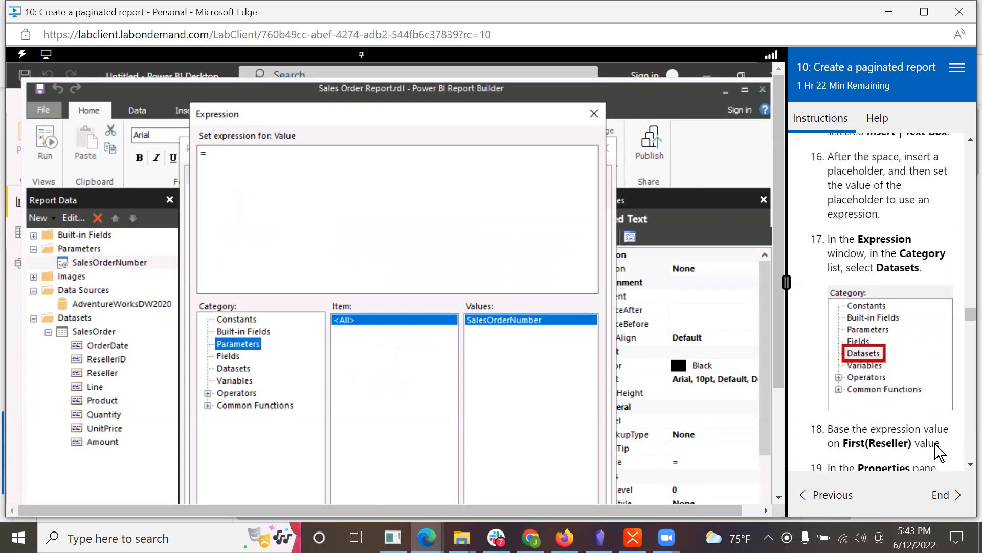
Step: Base the Reseller placeholder's value expression on First(Reseller) from the SalesOrder dataset and apply the placeholder properties
{"action": "left_click", "coordinate": [217, 368]}
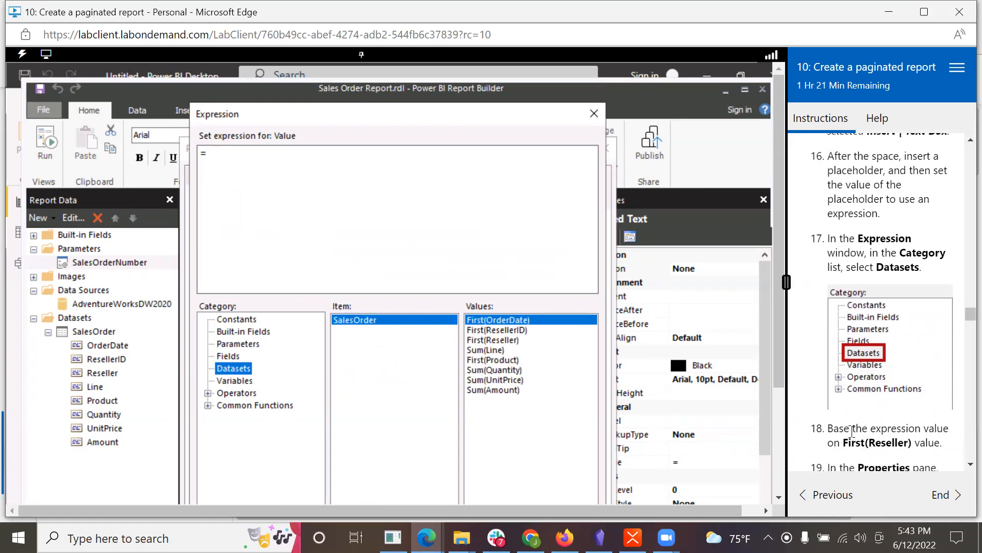
{"action": "scroll", "coordinate": [844, 432], "scroll_direction": "down", "scroll_amount": 3}
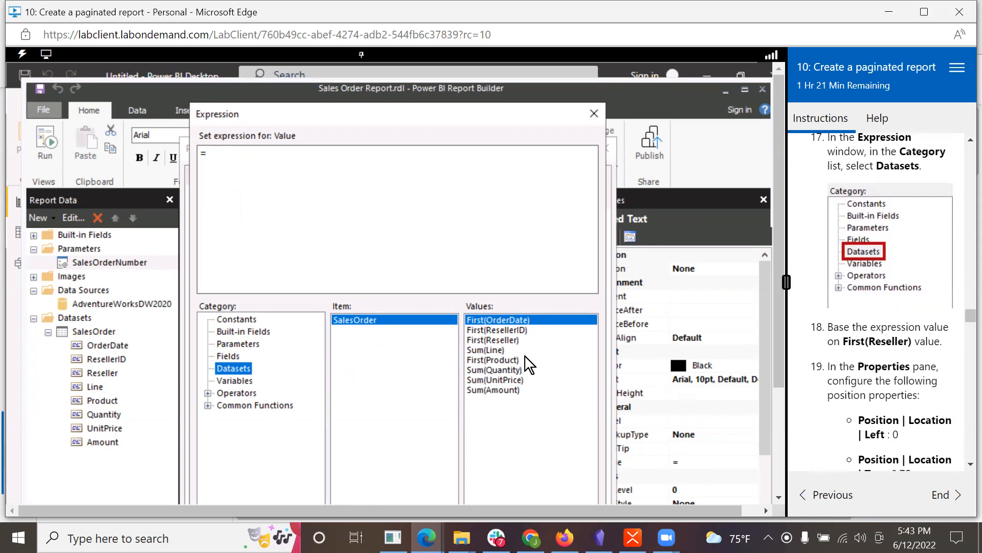
{"action": "left_click", "coordinate": [487, 339]}
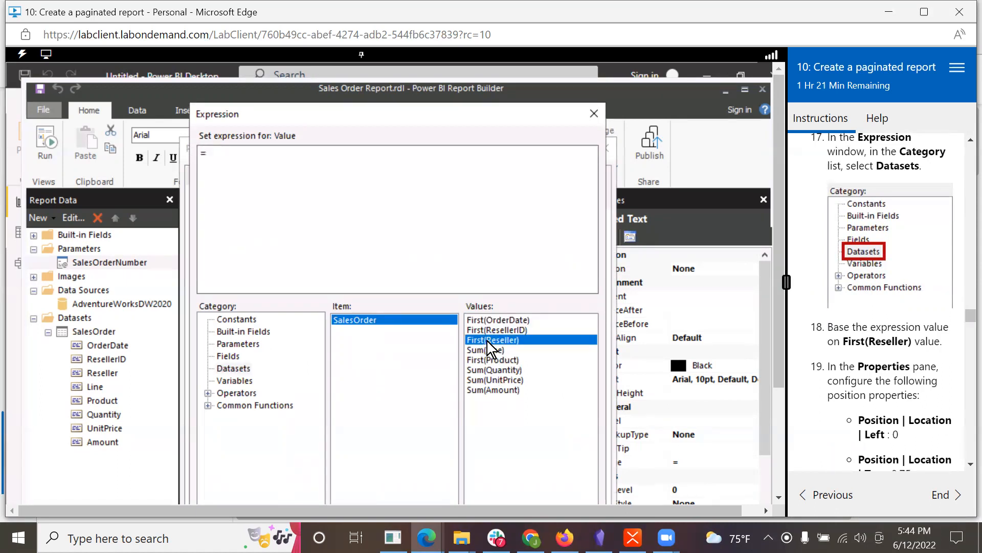
{"action": "double_click", "coordinate": [487, 339]}
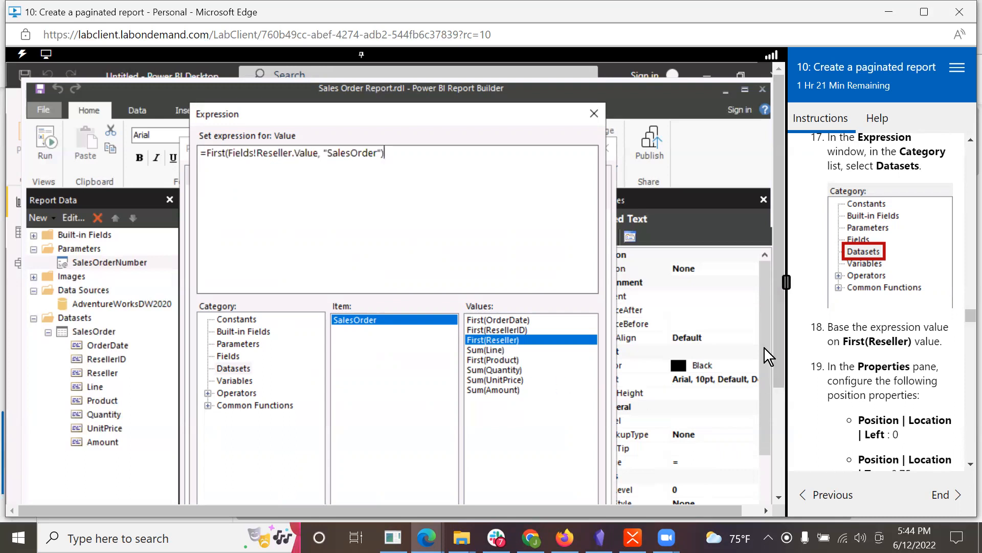
{"action": "left_click_drag", "start_coordinate": [782, 358], "coordinate": [782, 459]}
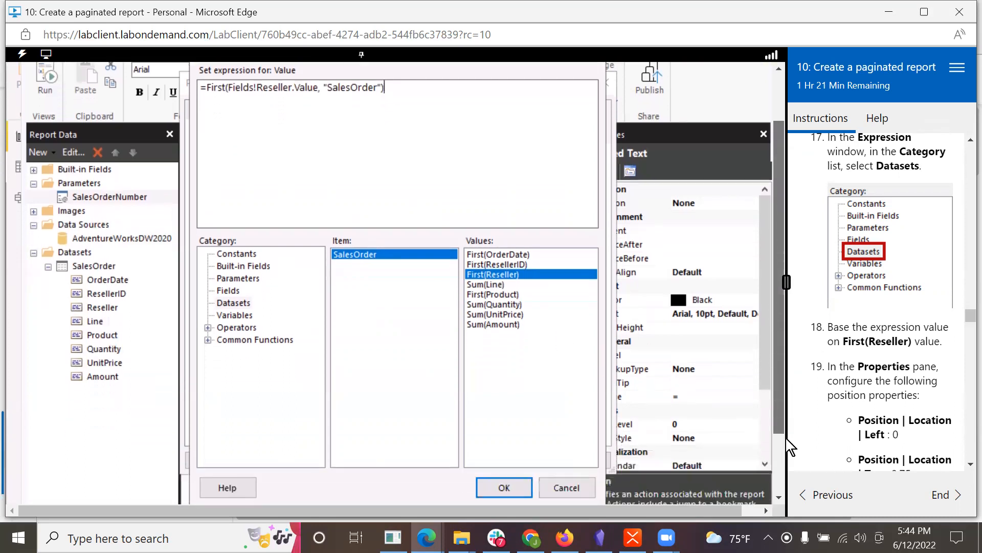
{"action": "left_click", "coordinate": [499, 401]}
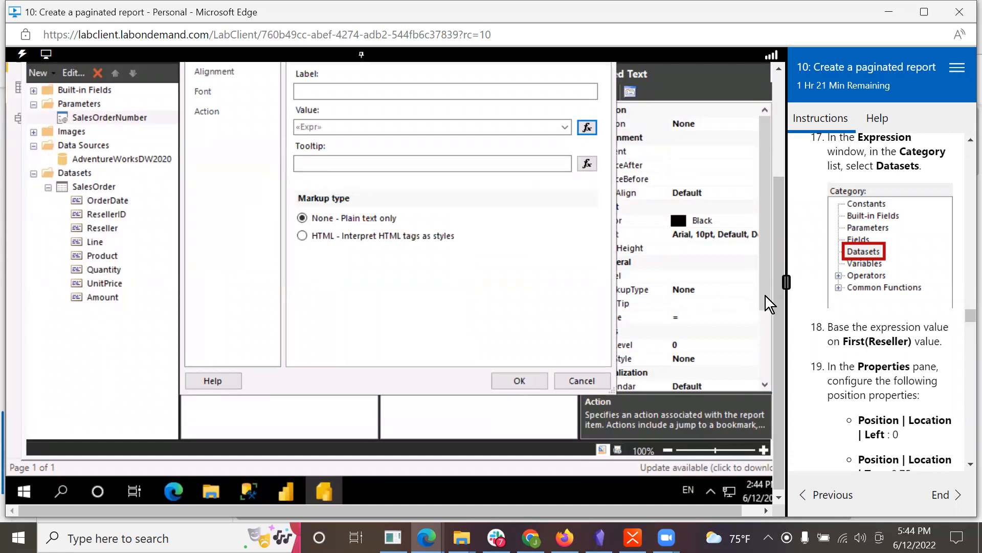
{"action": "left_click_drag", "start_coordinate": [778, 294], "coordinate": [783, 233]}
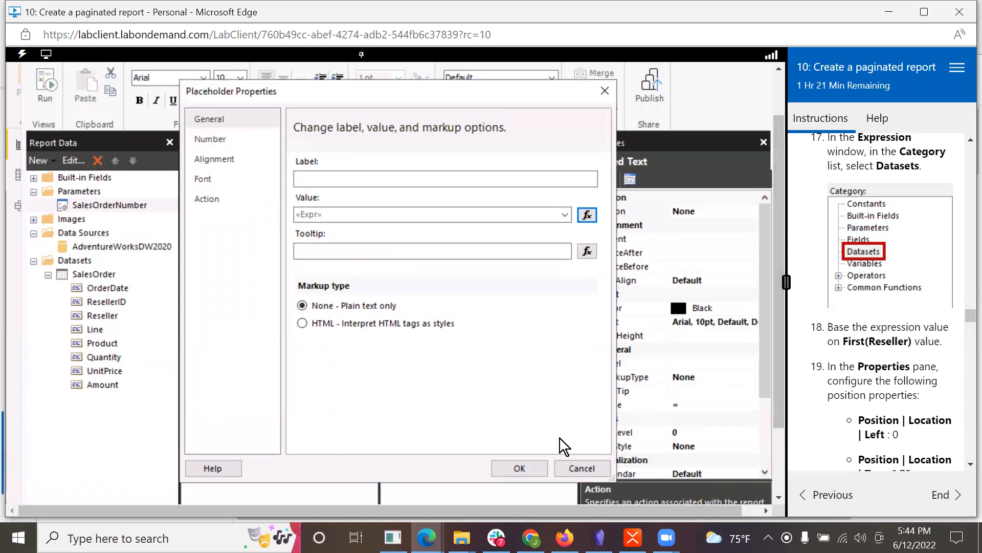
{"action": "left_click", "coordinate": [527, 463]}
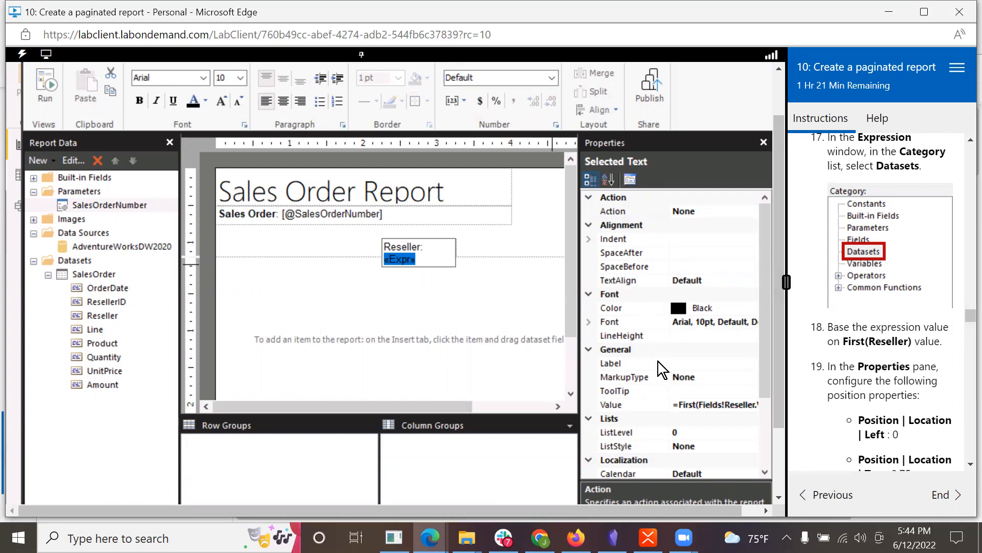
Step: Select the Reseller text box and set its left location to 0 in
{"action": "scroll", "coordinate": [657, 361], "scroll_direction": "down", "scroll_amount": 3}
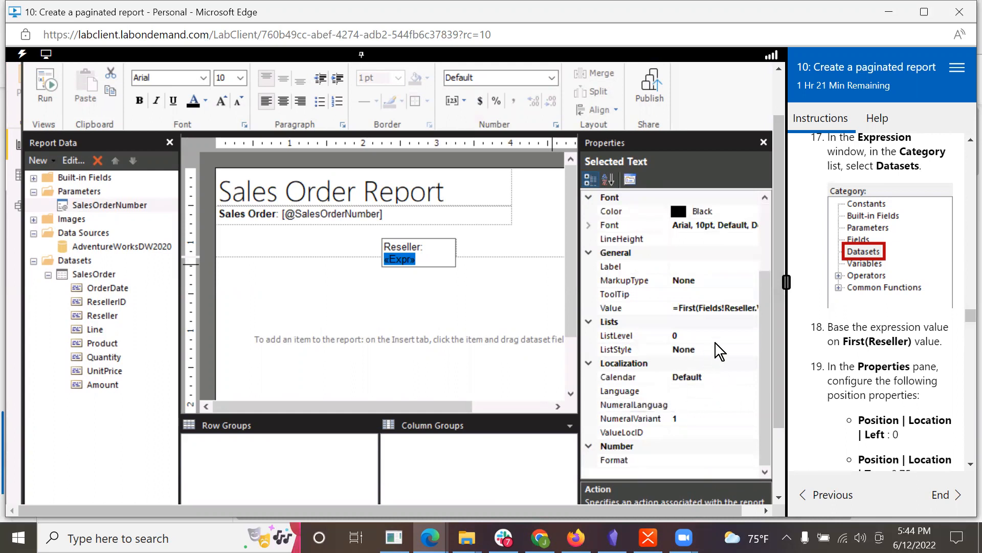
{"action": "left_click", "coordinate": [512, 246]}
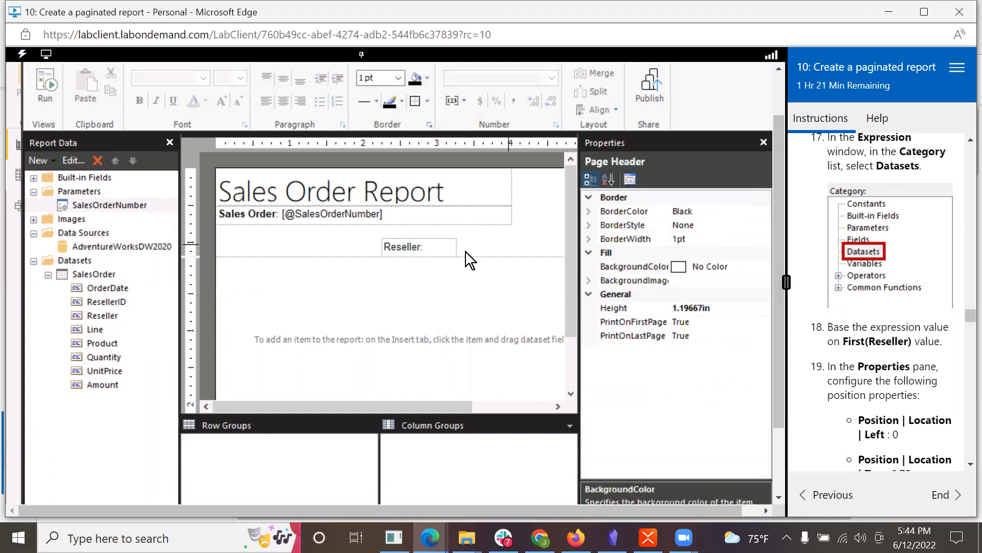
{"action": "left_click", "coordinate": [432, 247]}
{"action": "scroll", "coordinate": [707, 395], "scroll_direction": "down", "scroll_amount": 5}
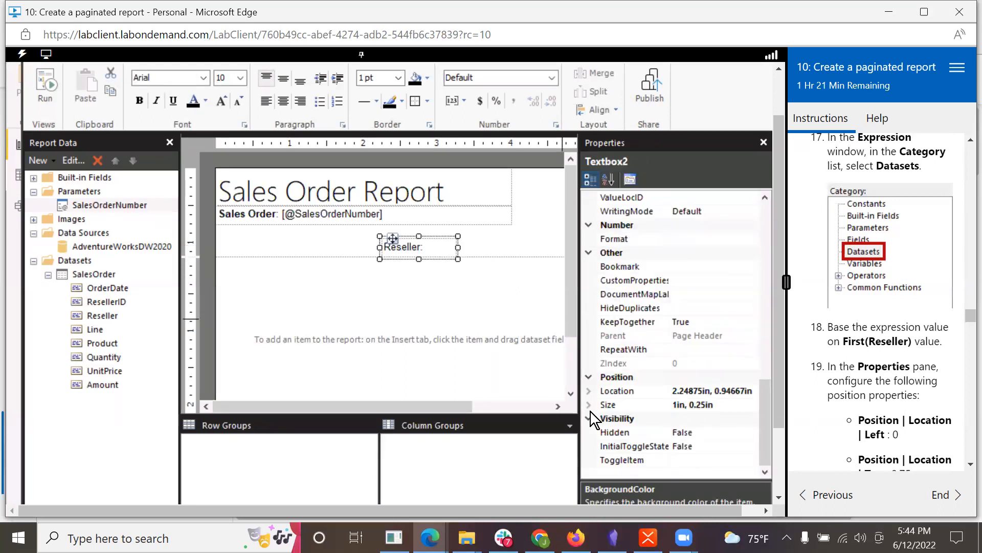
{"action": "left_click", "coordinate": [590, 391]}
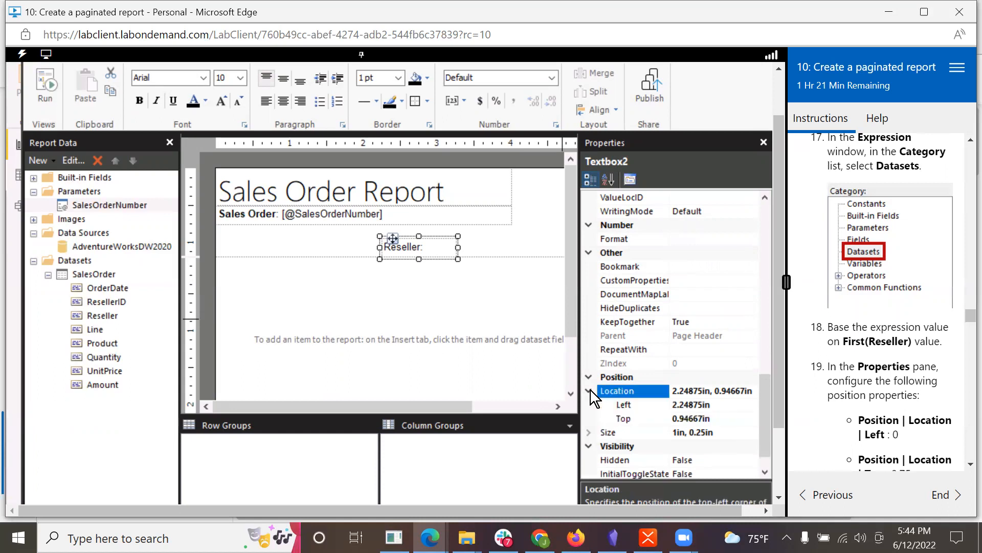
{"action": "left_click", "coordinate": [702, 407]}
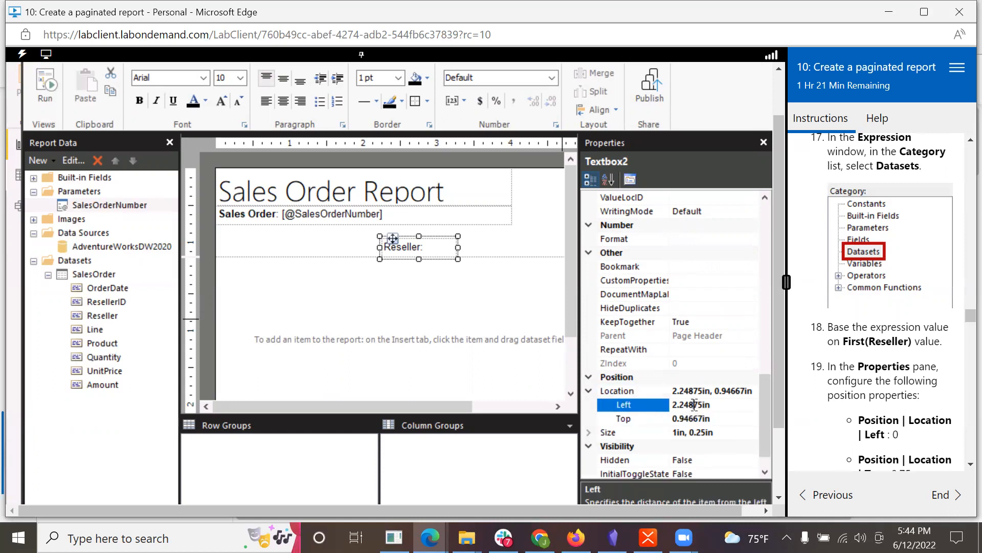
{"action": "left_click_drag", "start_coordinate": [674, 409], "coordinate": [656, 408]}
{"action": "type", "text": "0"}
{"action": "key", "text": "Delete"}
Step: Set the Reseller text box's top location to 0.75 in, as given in the lab instructions
{"action": "scroll", "coordinate": [926, 449], "scroll_direction": "down", "scroll_amount": 4}
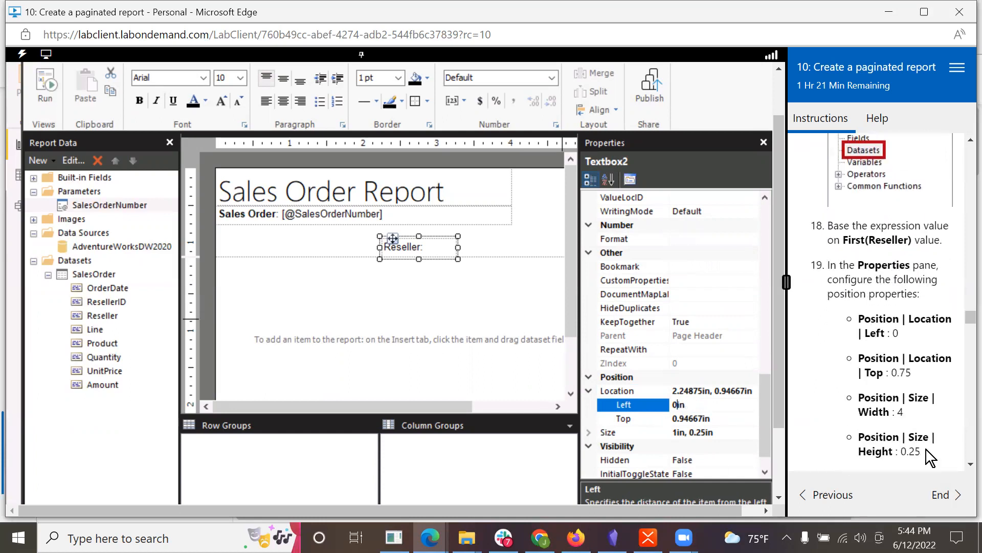
{"action": "left_click", "coordinate": [702, 418]}
{"action": "key", "text": "BackSpace"}
{"action": "key", "text": "BackSpace"}
{"action": "key", "text": "BackSpace"}
{"action": "key", "text": "BackSpace"}
{"action": "key", "text": "BackSpace"}
{"action": "key", "text": "BackSpace"}
{"action": "key", "text": "BackSpace"}
{"action": "type", "text": "0.75"}
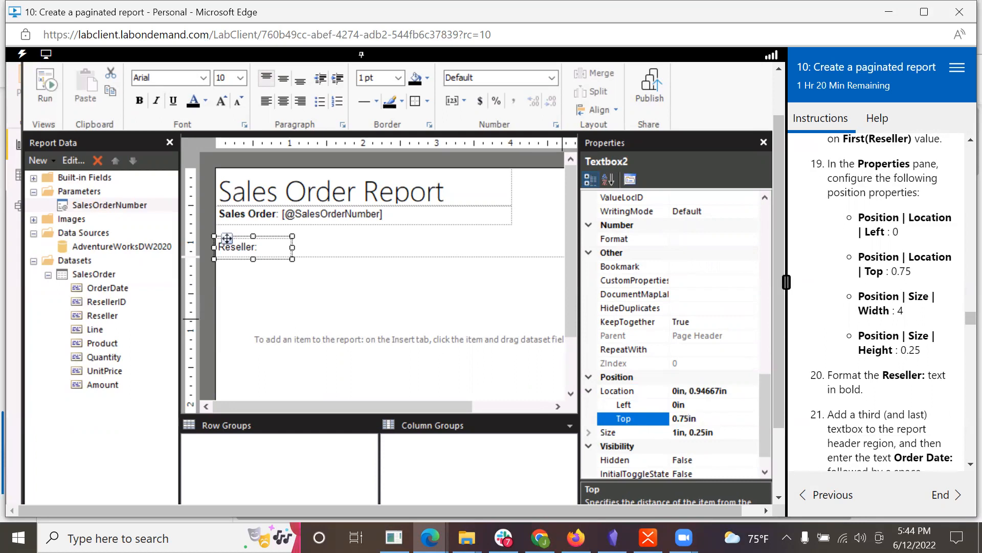
Step: Set the Reseller text box's width to 4 in
{"action": "left_click", "coordinate": [586, 432]}
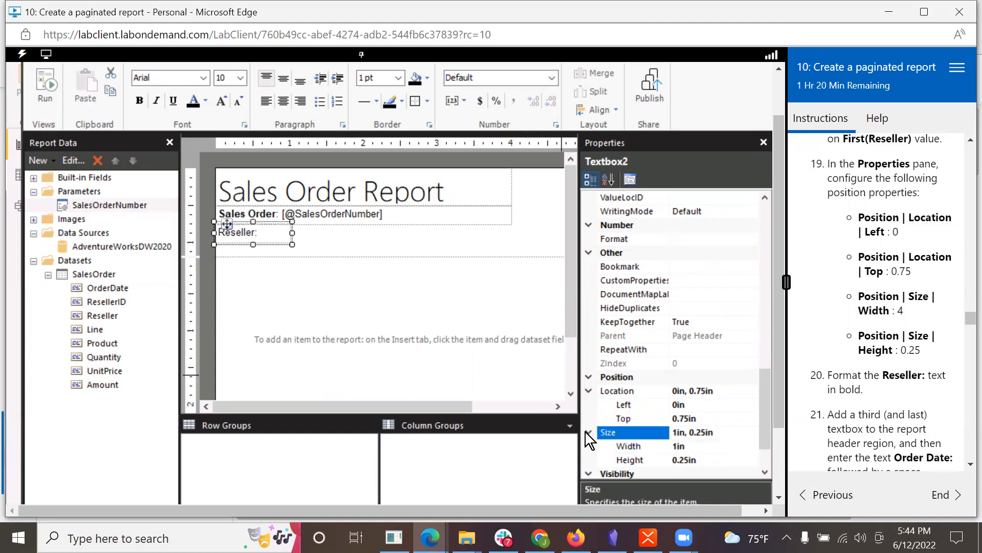
{"action": "left_click", "coordinate": [679, 447]}
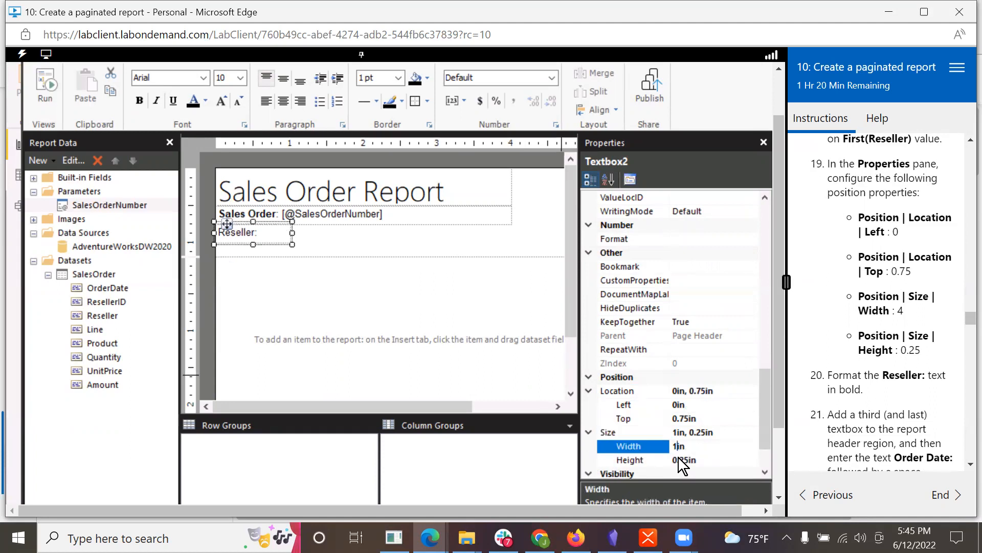
{"action": "type", "text": "4"}
{"action": "key", "text": "Return"}
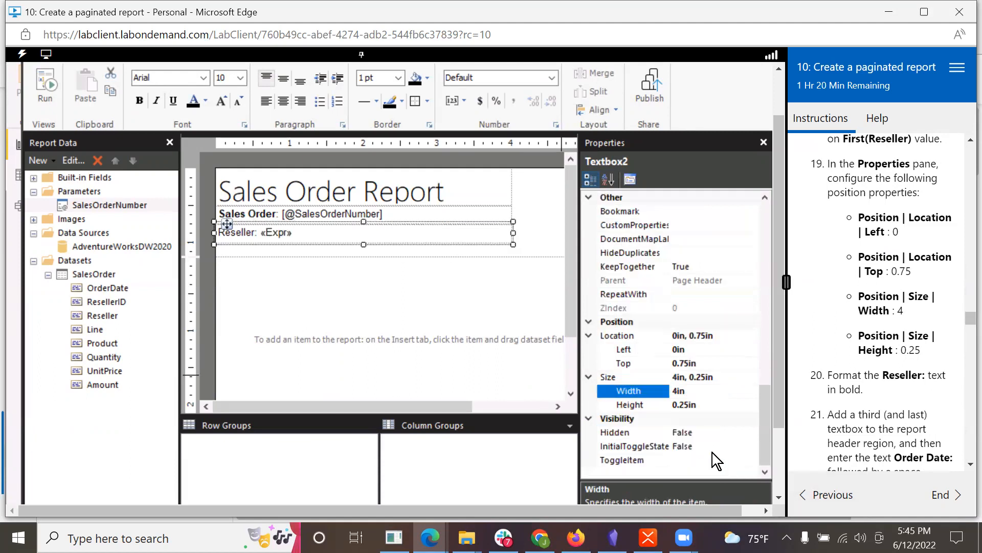
{"action": "left_click", "coordinate": [729, 423]}
Step: Format the "Reseller:" text in bold, leaving the placeholder beside it in regular weight
{"action": "scroll", "coordinate": [883, 404], "scroll_direction": "down", "scroll_amount": 2}
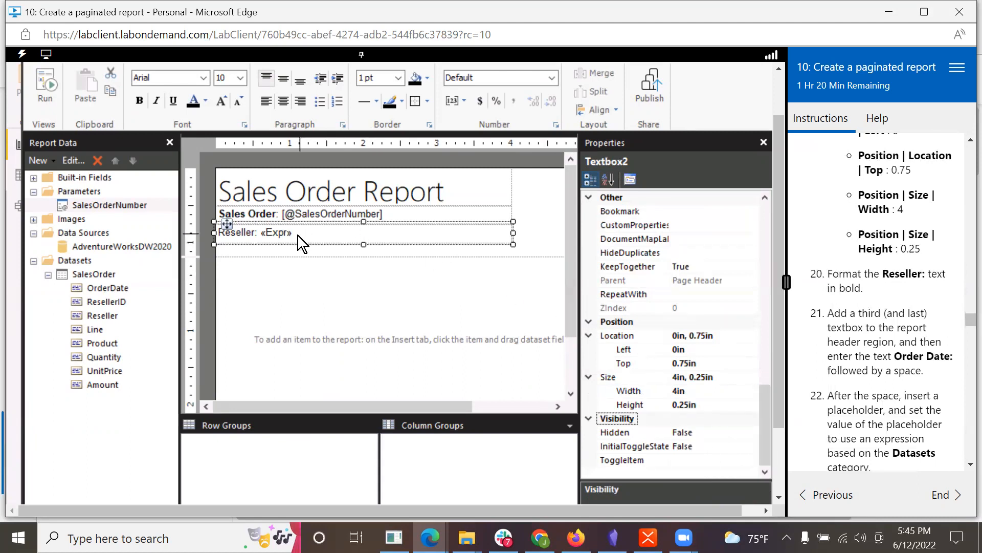
{"action": "left_click", "coordinate": [257, 232]}
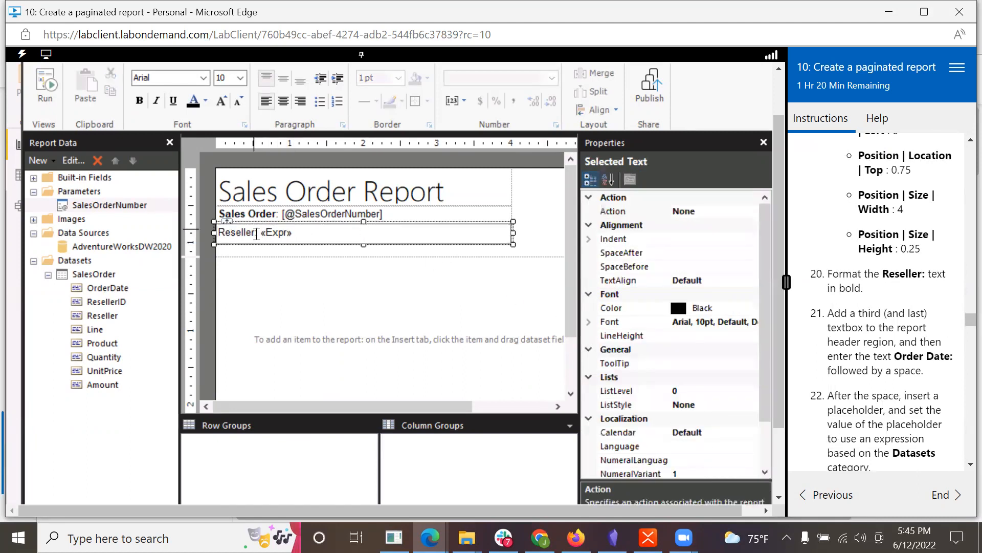
{"action": "left_click_drag", "start_coordinate": [257, 233], "coordinate": [216, 232]}
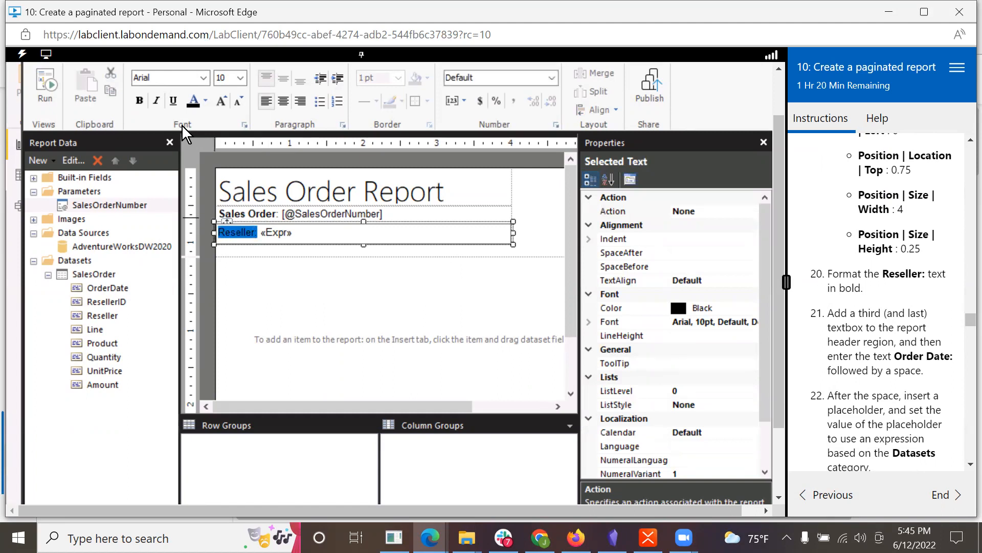
{"action": "left_click", "coordinate": [139, 100]}
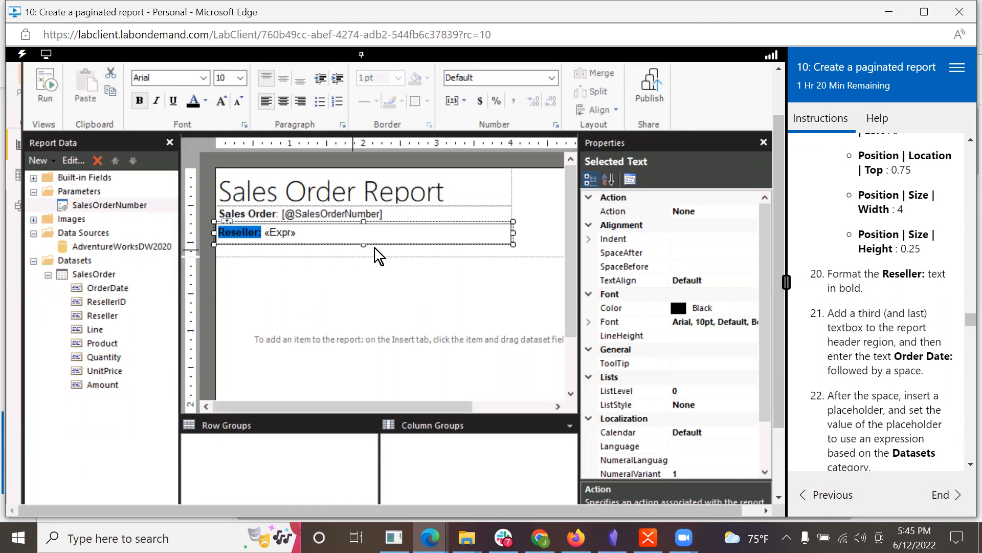
Step: Insert a third text box in the page header and enter the text "Order Date:" followed by a space
{"action": "left_click", "coordinate": [539, 229]}
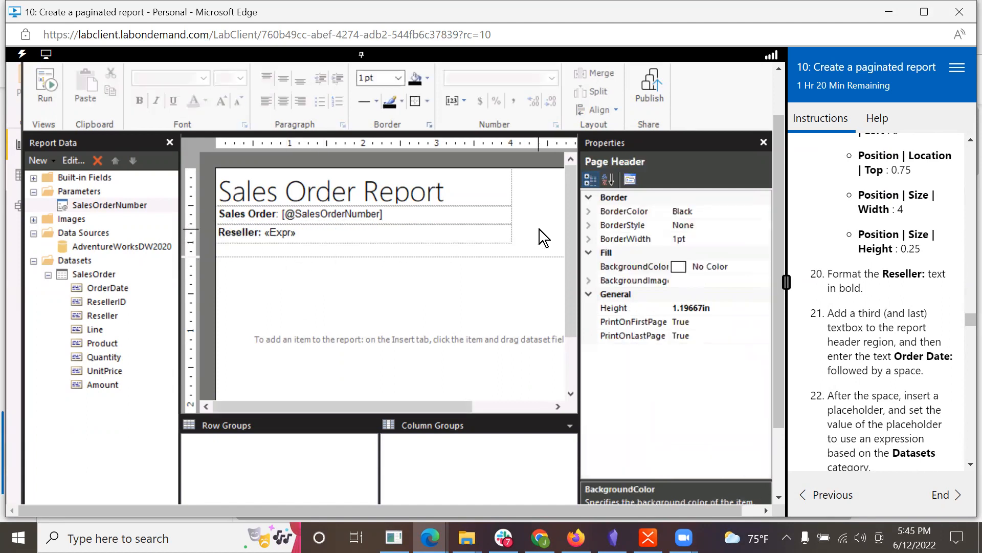
{"action": "right_click", "coordinate": [541, 231]}
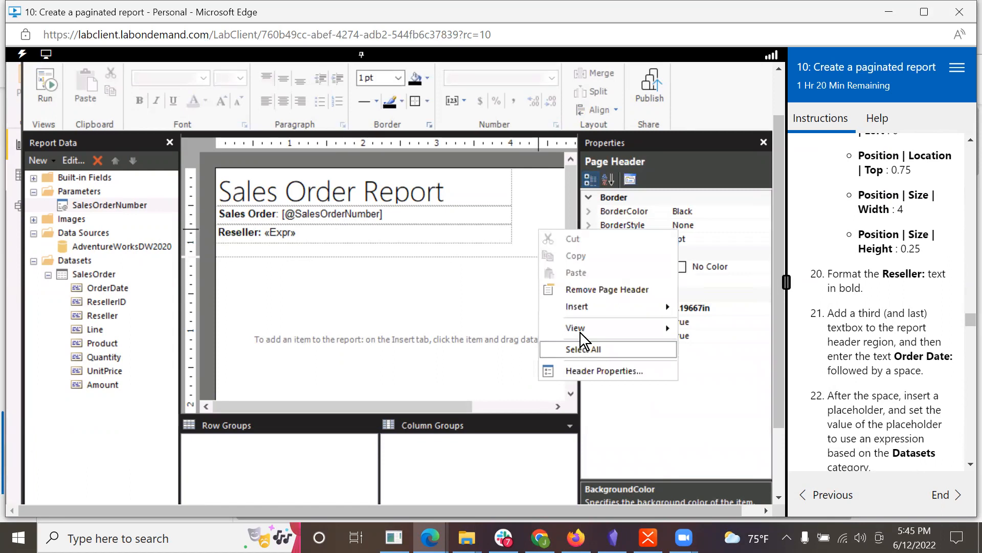
{"action": "mouse_move", "coordinate": [579, 306]}
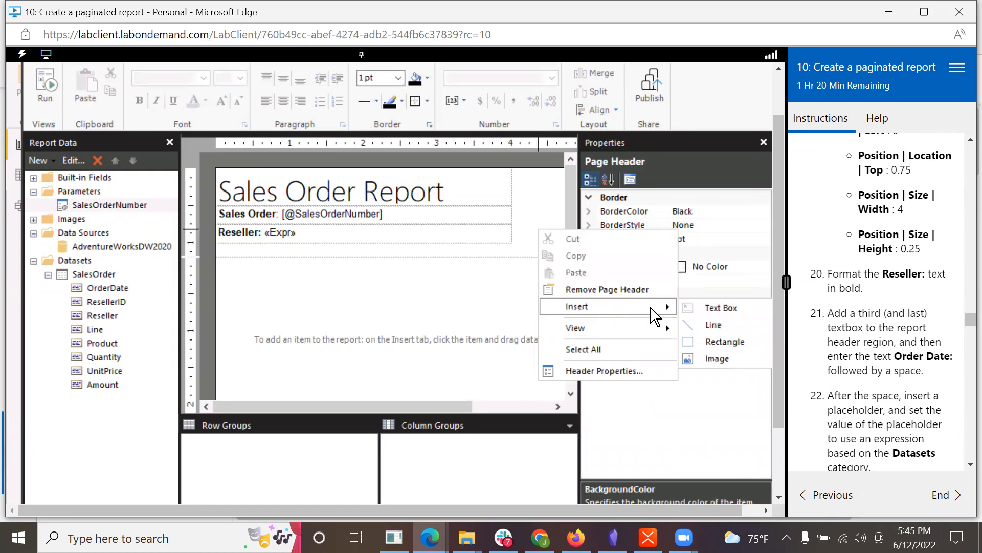
{"action": "left_click", "coordinate": [702, 309]}
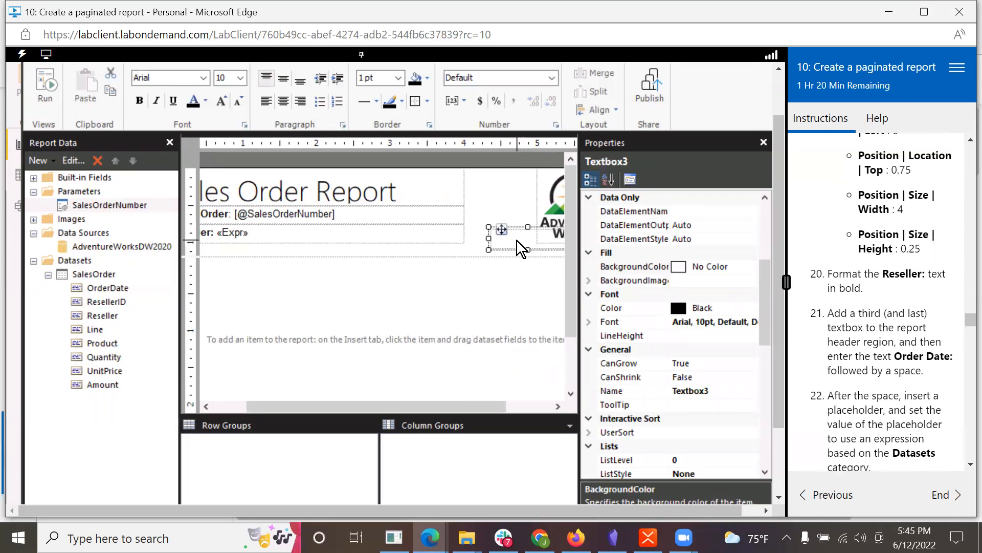
{"action": "left_click", "coordinate": [518, 240]}
{"action": "type", "text": "O"}
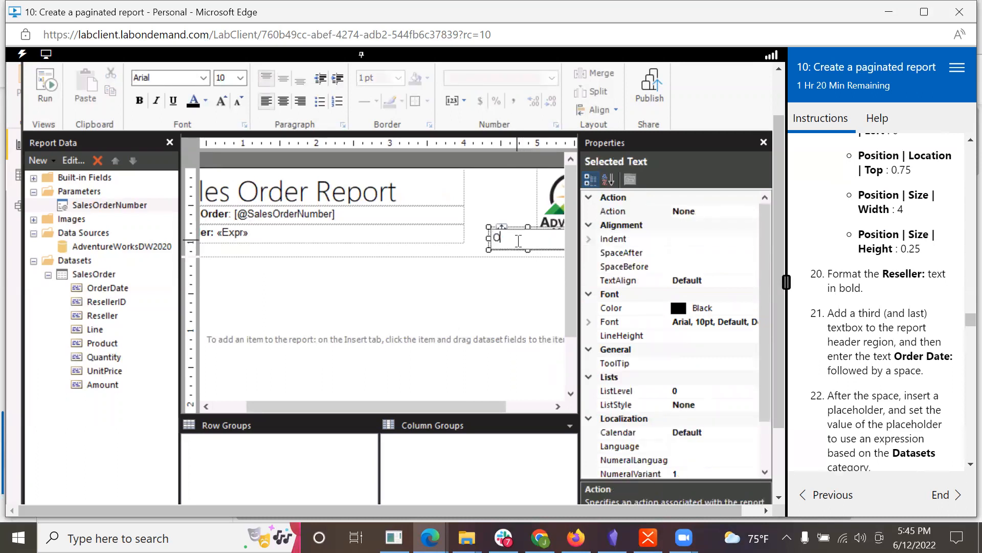
{"action": "type", "text": "rder Date:"}
Step: Create a placeholder after the Order Date label's space and base its value expression on First(OrderDate) from the SalesOrder dataset
{"action": "scroll", "coordinate": [890, 406], "scroll_direction": "down", "scroll_amount": 3}
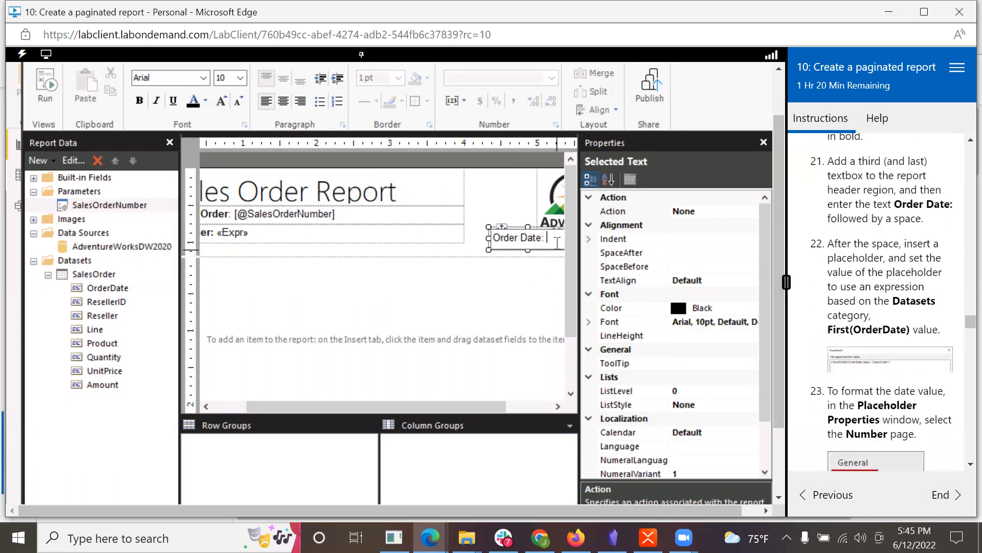
{"action": "right_click", "coordinate": [551, 239]}
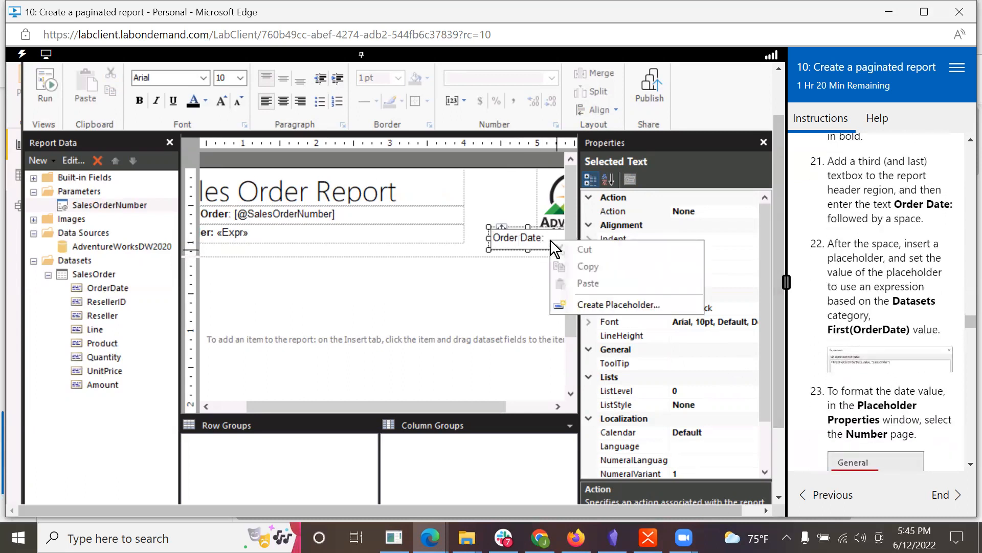
{"action": "left_click", "coordinate": [609, 304]}
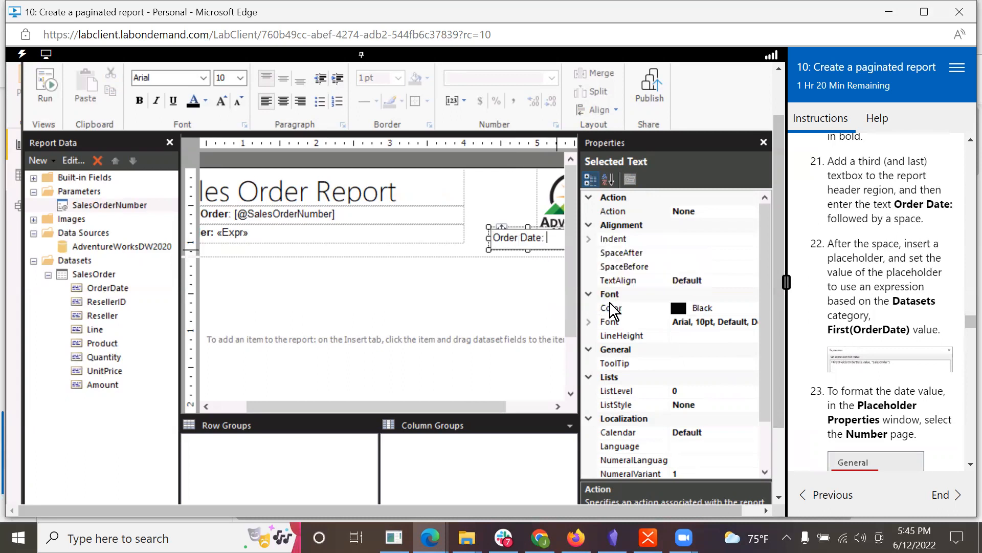
{"action": "scroll", "coordinate": [916, 421], "scroll_direction": "down", "scroll_amount": 1}
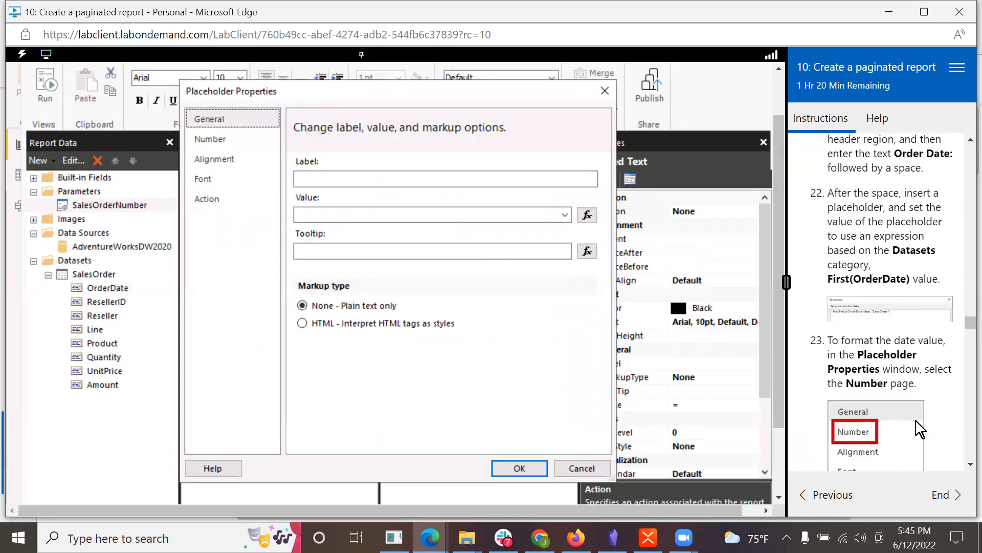
{"action": "scroll", "coordinate": [916, 421], "scroll_direction": "down", "scroll_amount": 1}
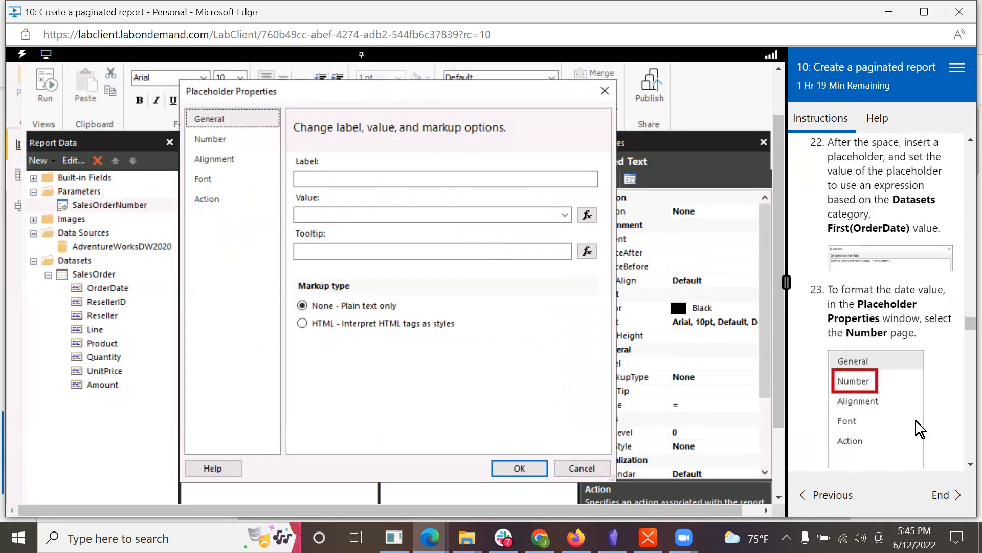
{"action": "left_click", "coordinate": [584, 219]}
{"action": "left_click", "coordinate": [228, 310]}
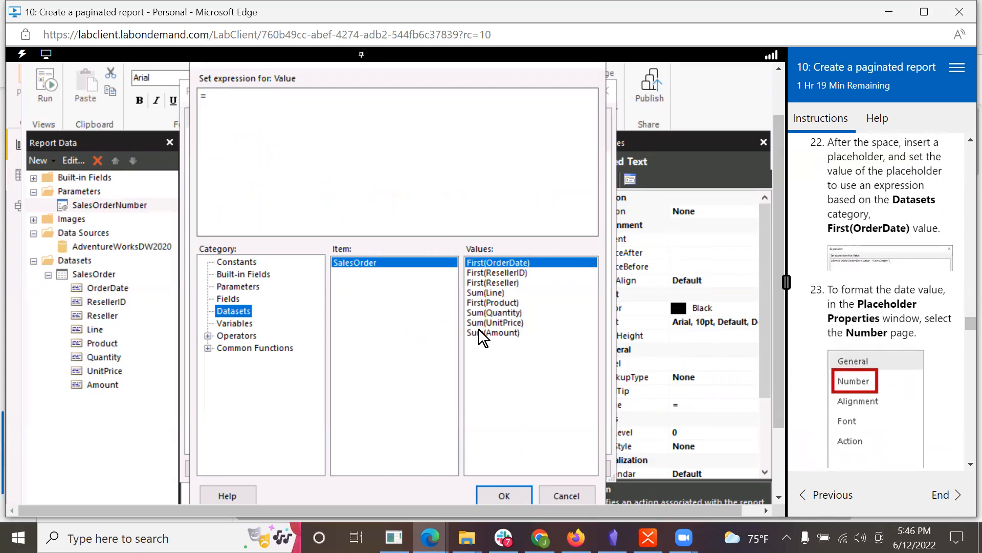
{"action": "double_click", "coordinate": [507, 262]}
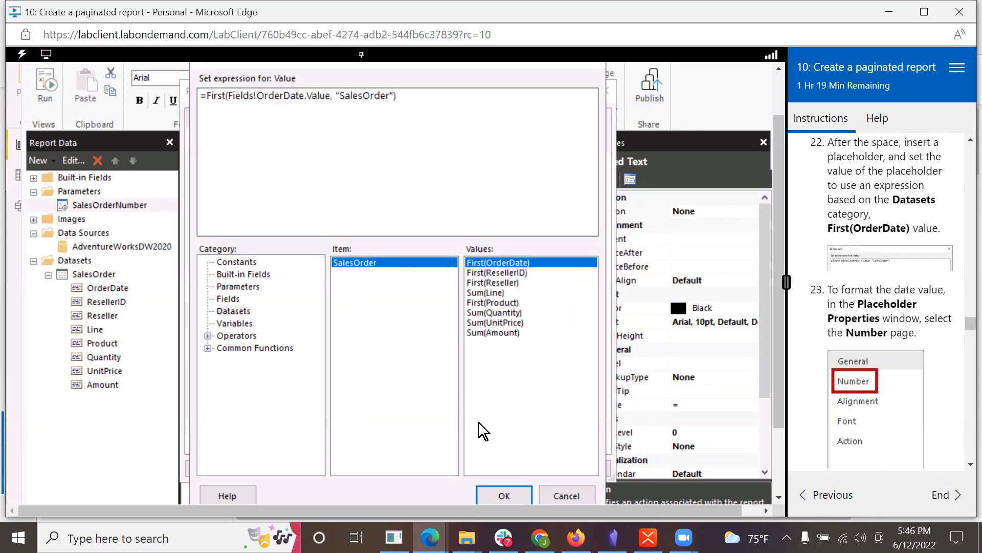
{"action": "left_click", "coordinate": [505, 493]}
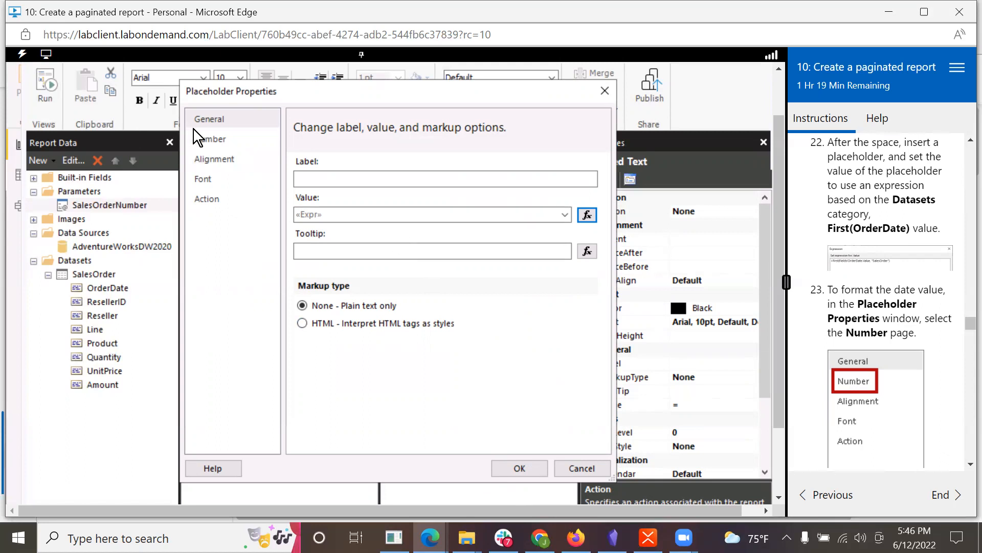
Step: Format the Order Date placeholder as a Date of type "*Monday, January 31, 2000" and apply the placeholder properties
{"action": "left_click", "coordinate": [209, 140]}
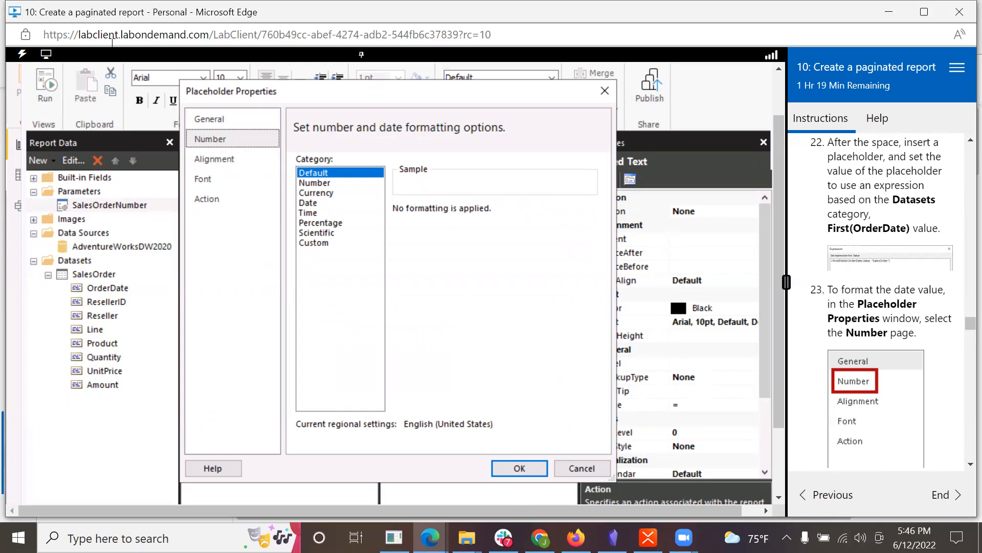
{"action": "left_click", "coordinate": [313, 183]}
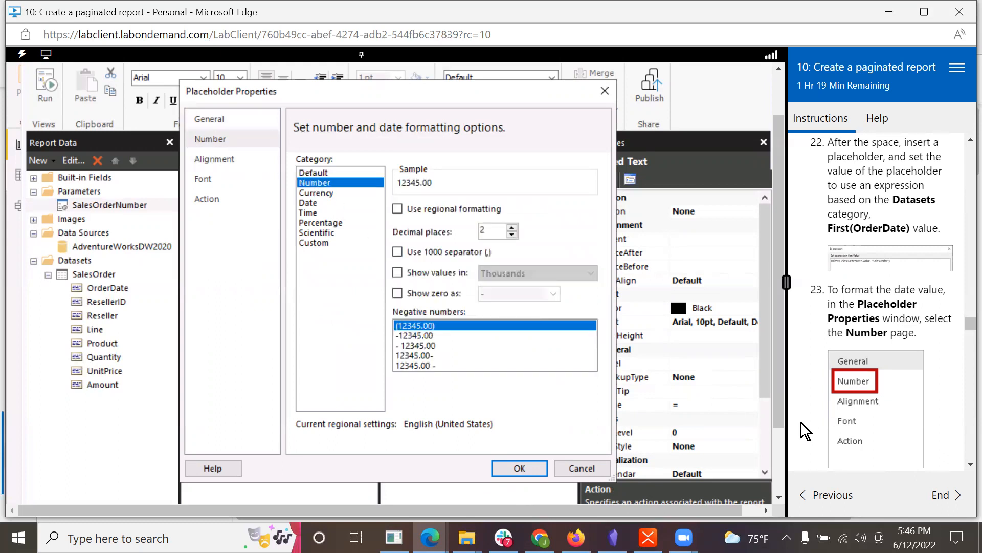
{"action": "scroll", "coordinate": [926, 394], "scroll_direction": "down", "scroll_amount": 4}
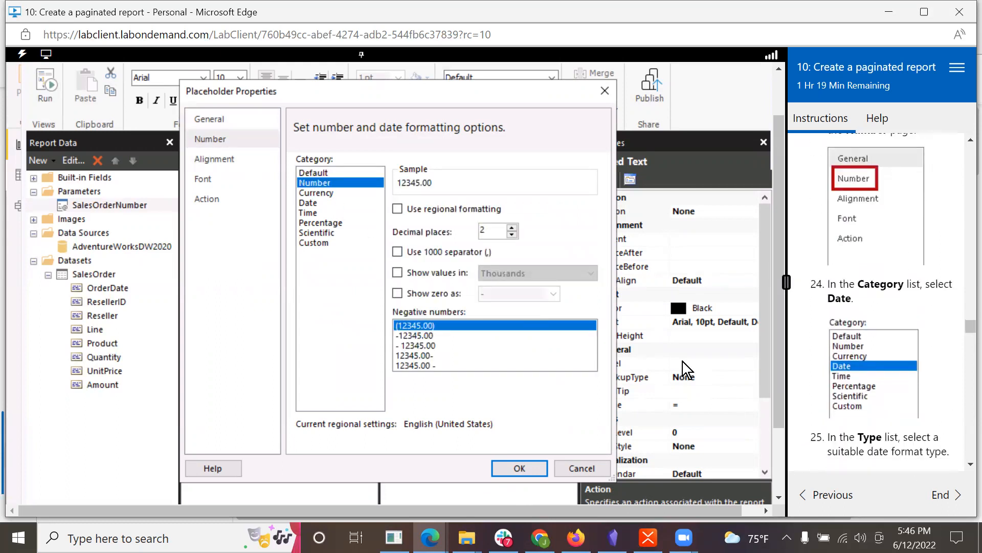
{"action": "left_click", "coordinate": [317, 203]}
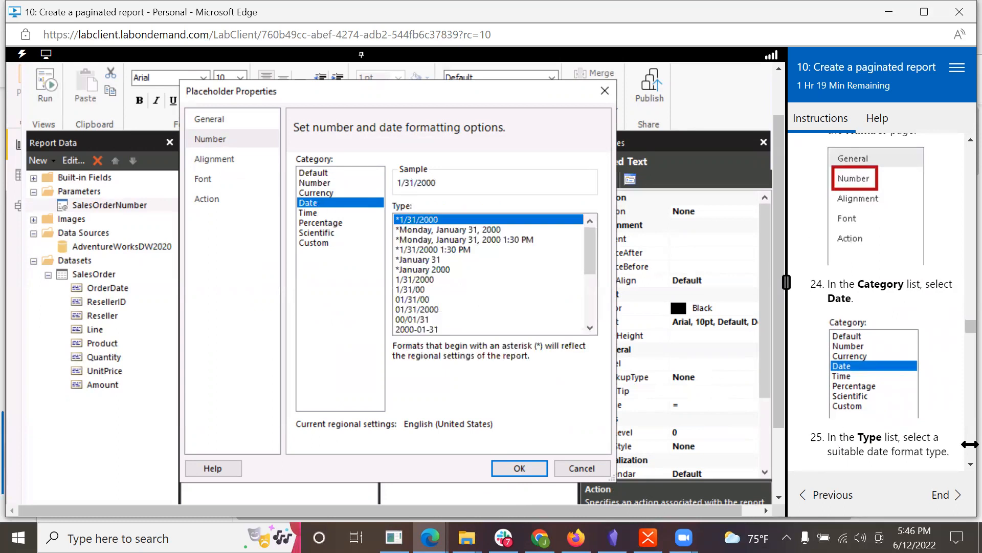
{"action": "scroll", "coordinate": [954, 424], "scroll_direction": "down", "scroll_amount": 3}
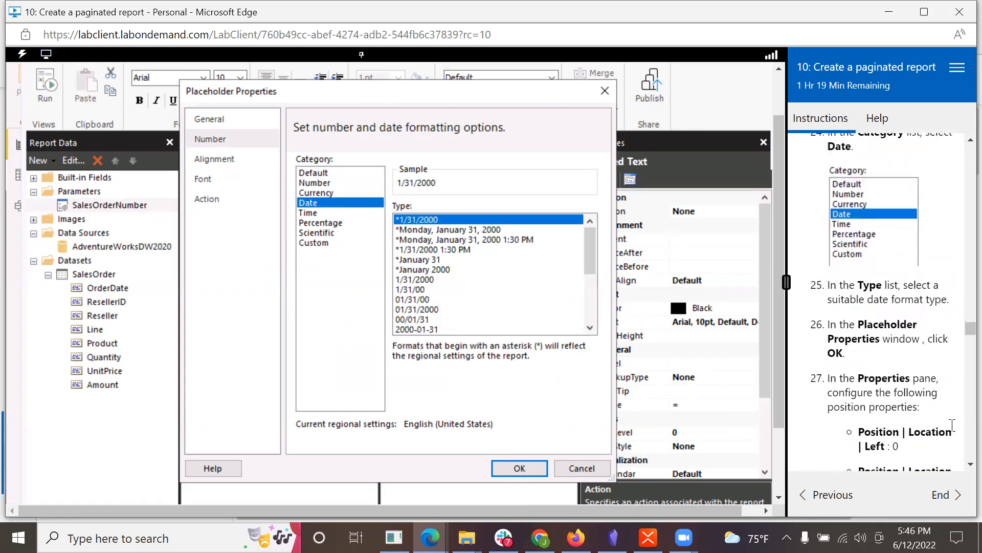
{"action": "left_click", "coordinate": [472, 226]}
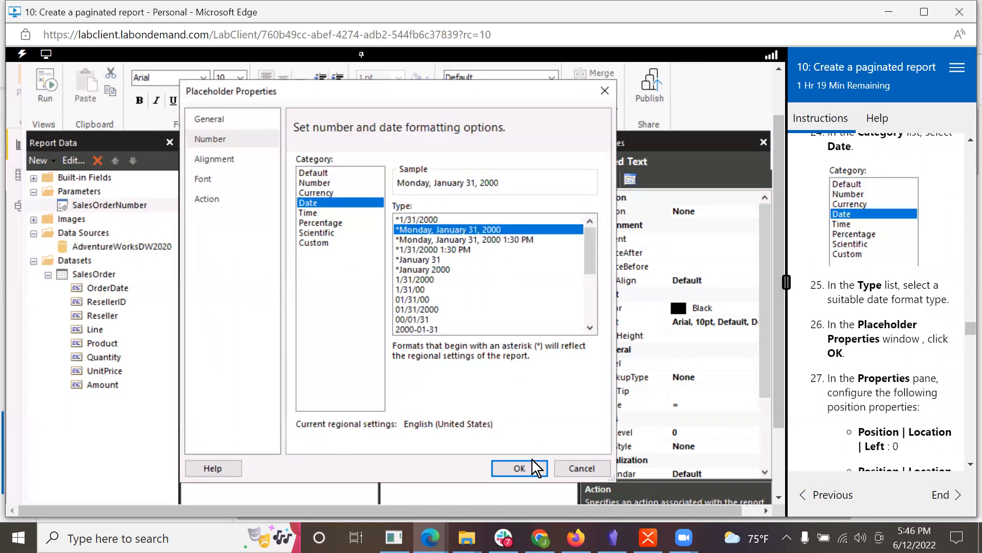
{"action": "scroll", "coordinate": [869, 413], "scroll_direction": "down", "scroll_amount": 1}
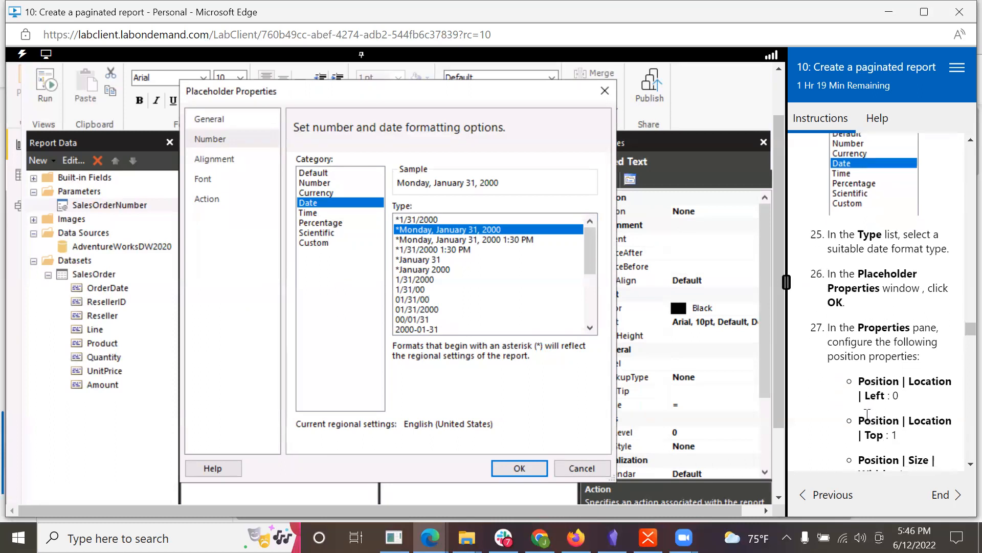
{"action": "left_click", "coordinate": [515, 468]}
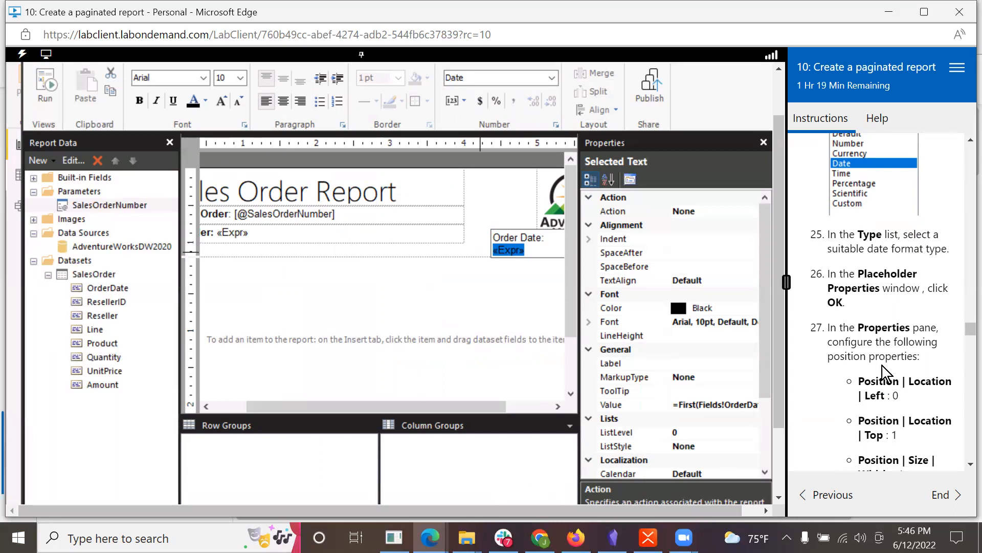
Step: Read the lab's position settings and look for the matching position properties of the Order Date text box
{"action": "scroll", "coordinate": [882, 365], "scroll_direction": "down", "scroll_amount": 2}
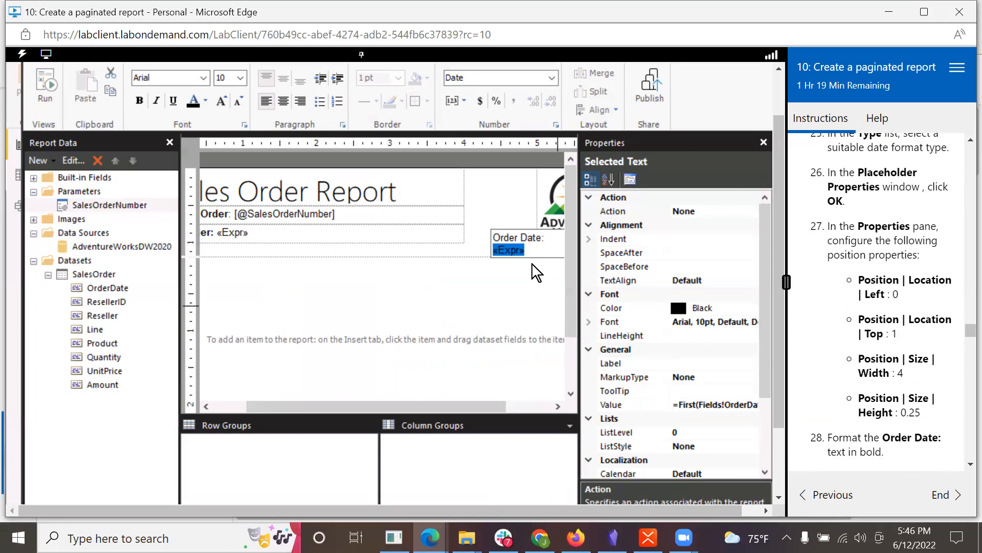
{"action": "left_click", "coordinate": [538, 239]}
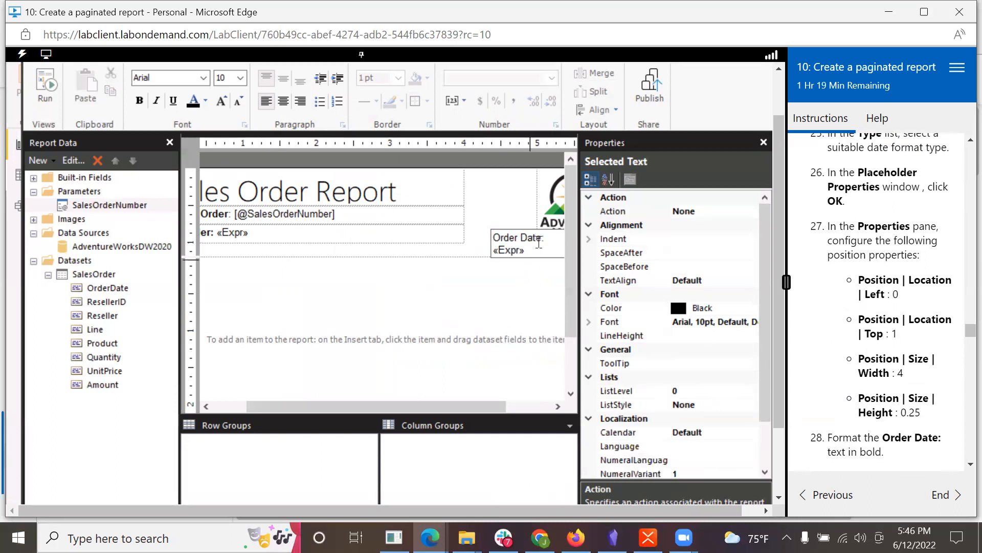
{"action": "scroll", "coordinate": [695, 395], "scroll_direction": "down", "scroll_amount": 2}
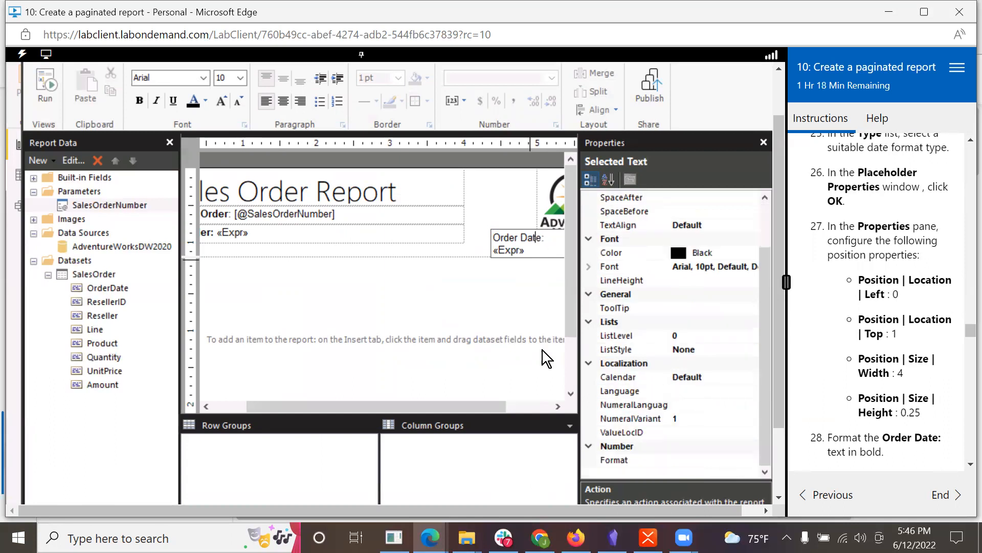
{"action": "left_click", "coordinate": [523, 247]}
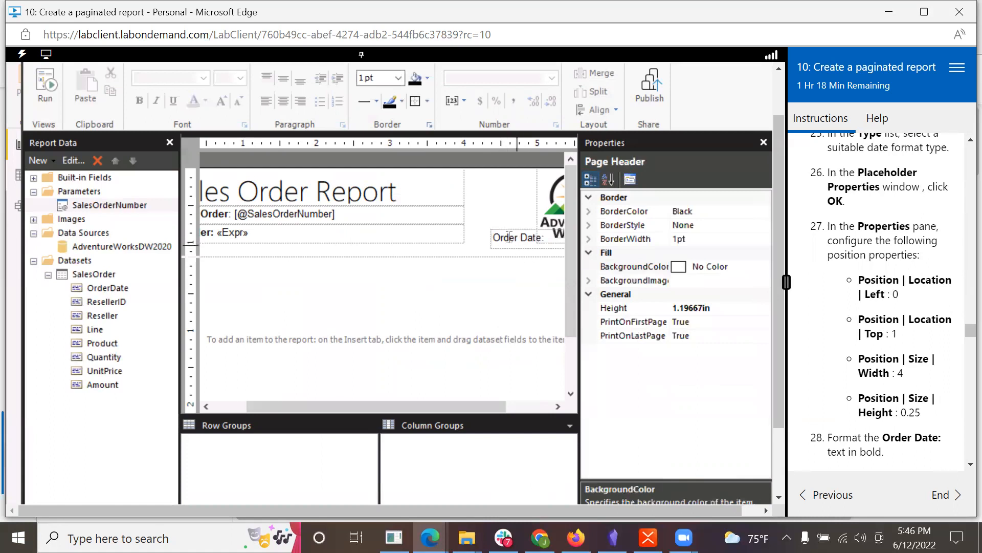
{"action": "left_click", "coordinate": [508, 238]}
{"action": "scroll", "coordinate": [708, 390], "scroll_direction": "down", "scroll_amount": 3}
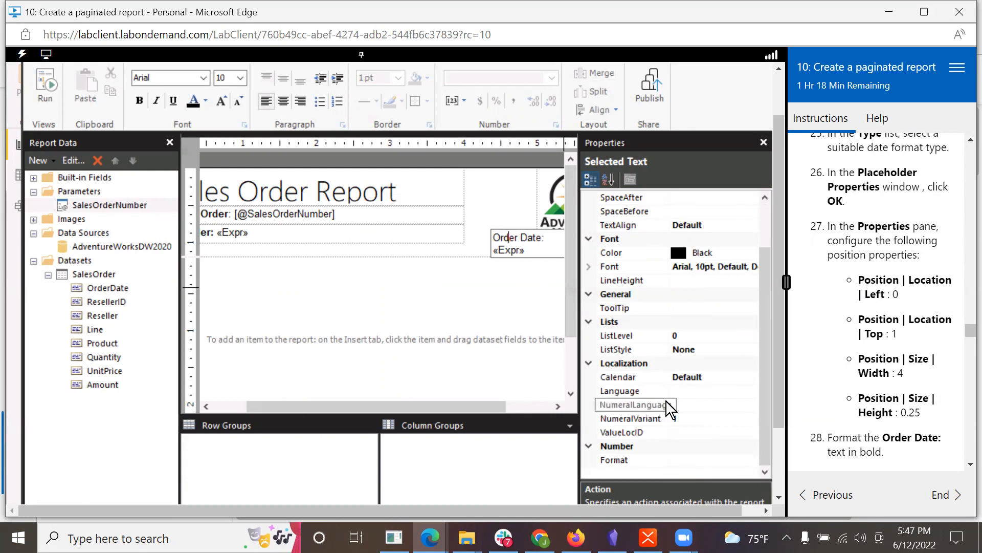
{"action": "left_click", "coordinate": [512, 216]}
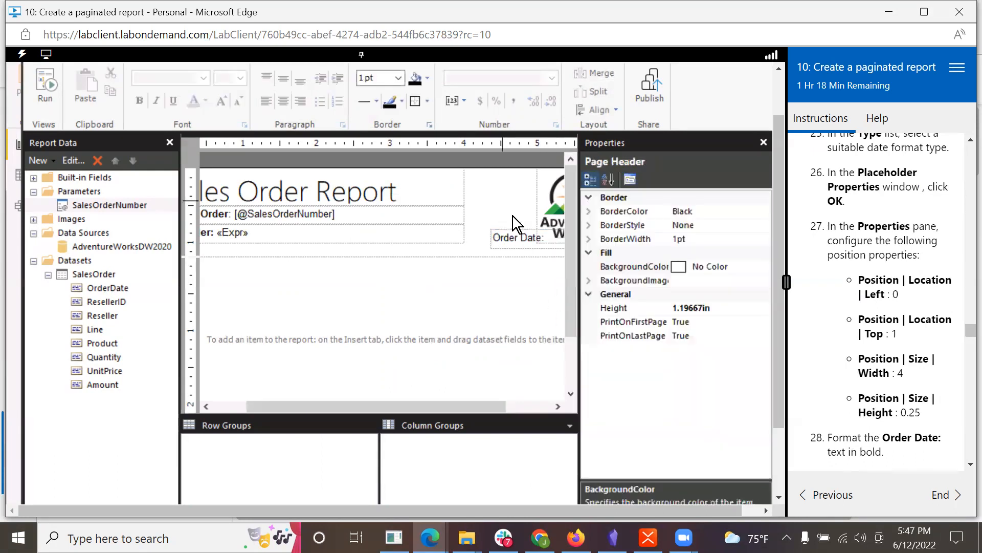
{"action": "double_click", "coordinate": [526, 240]}
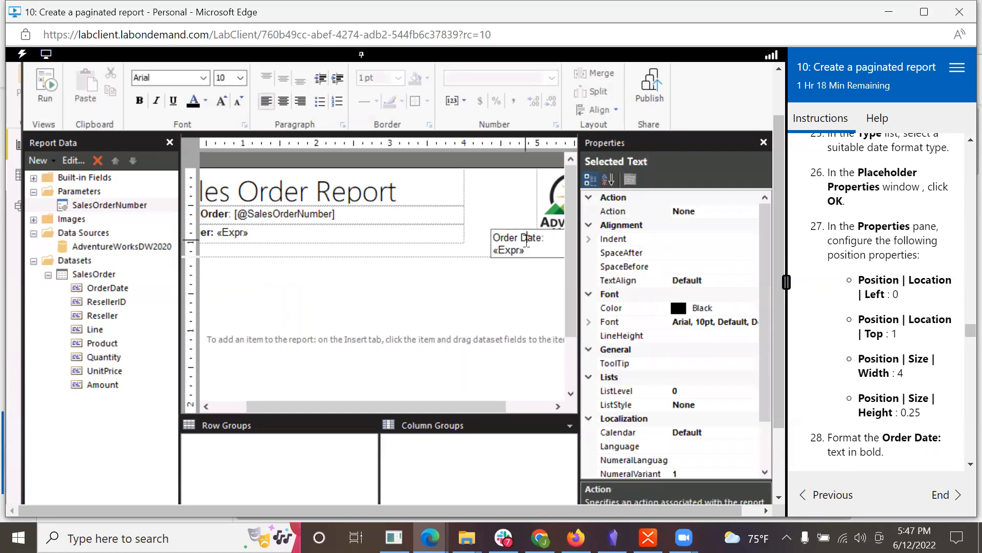
{"action": "scroll", "coordinate": [725, 405], "scroll_direction": "down", "scroll_amount": 1}
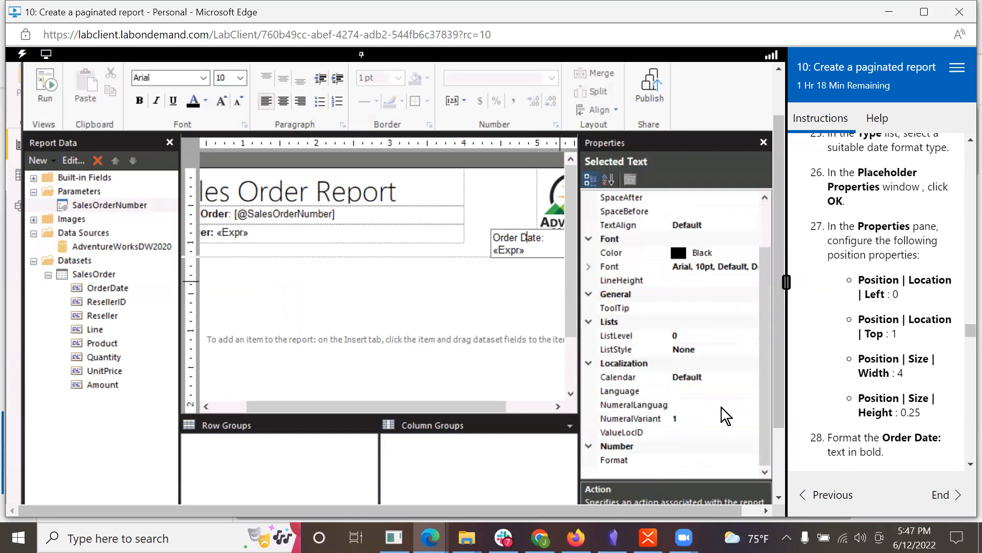
{"action": "left_click_drag", "start_coordinate": [776, 413], "coordinate": [779, 434]}
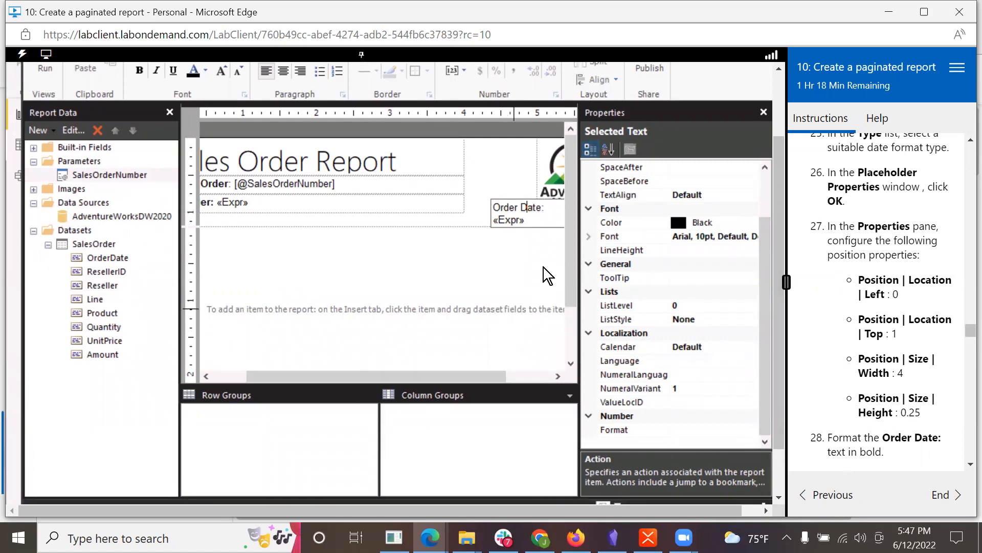
{"action": "left_click", "coordinate": [528, 219]}
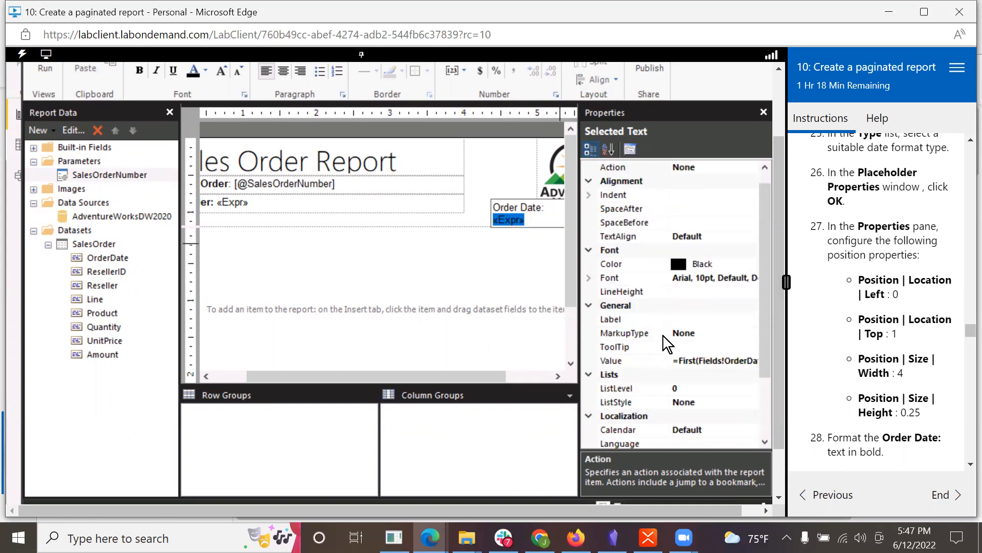
{"action": "scroll", "coordinate": [663, 335], "scroll_direction": "down", "scroll_amount": 2}
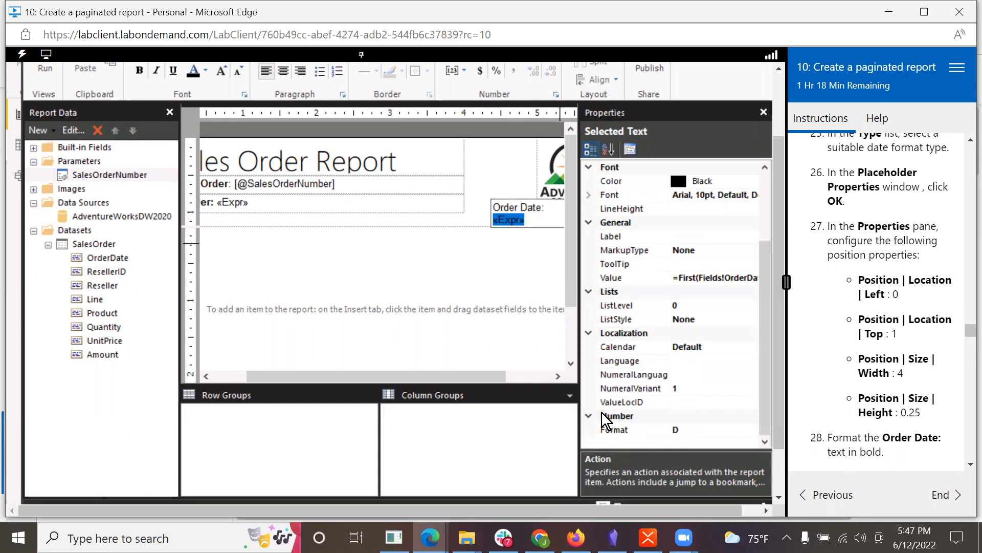
Step: Select the whole Order Date text box and set its location to 0 in from the left and 1 in from the top
{"action": "left_click", "coordinate": [498, 169]}
{"action": "left_click", "coordinate": [526, 202]}
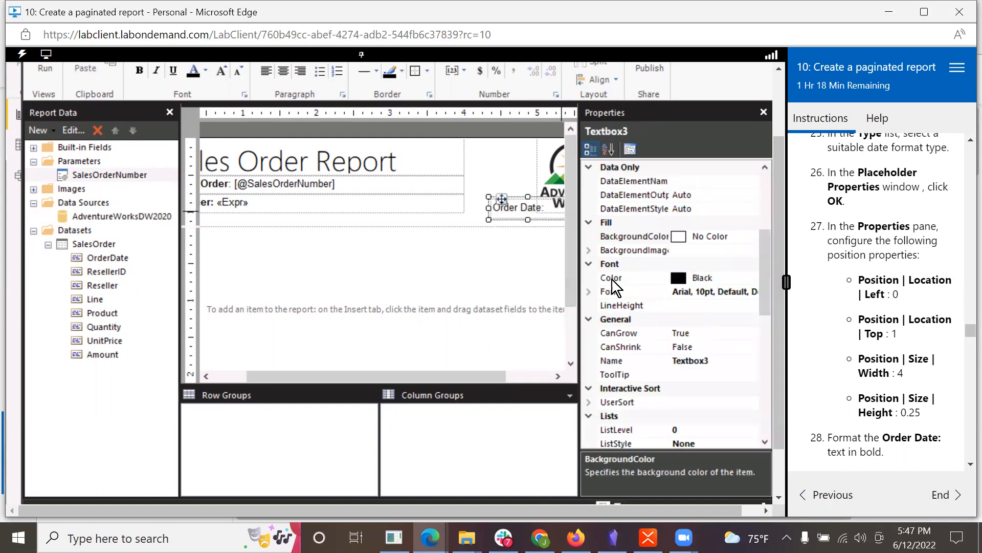
{"action": "scroll", "coordinate": [649, 319], "scroll_direction": "down", "scroll_amount": 8}
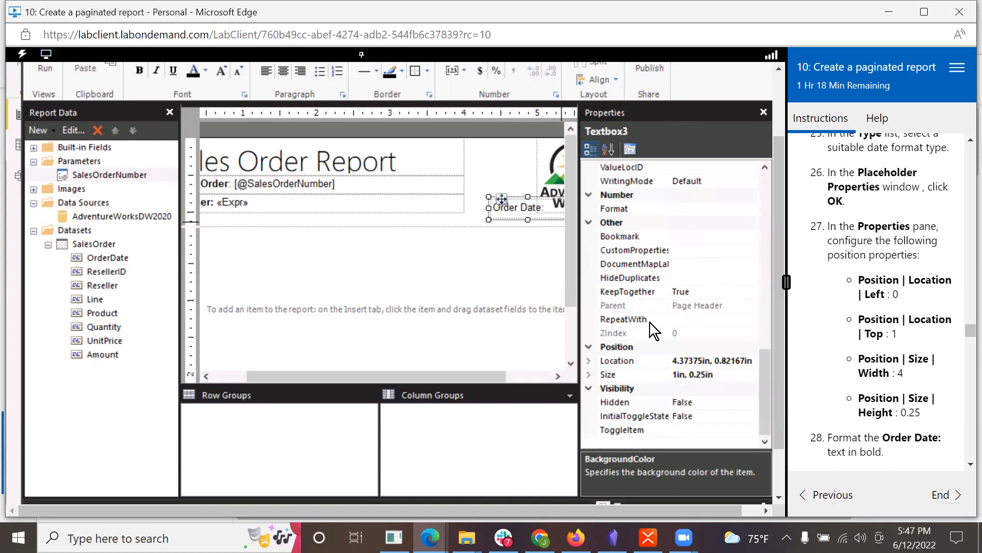
{"action": "left_click", "coordinate": [588, 361]}
{"action": "left_click", "coordinate": [688, 376]}
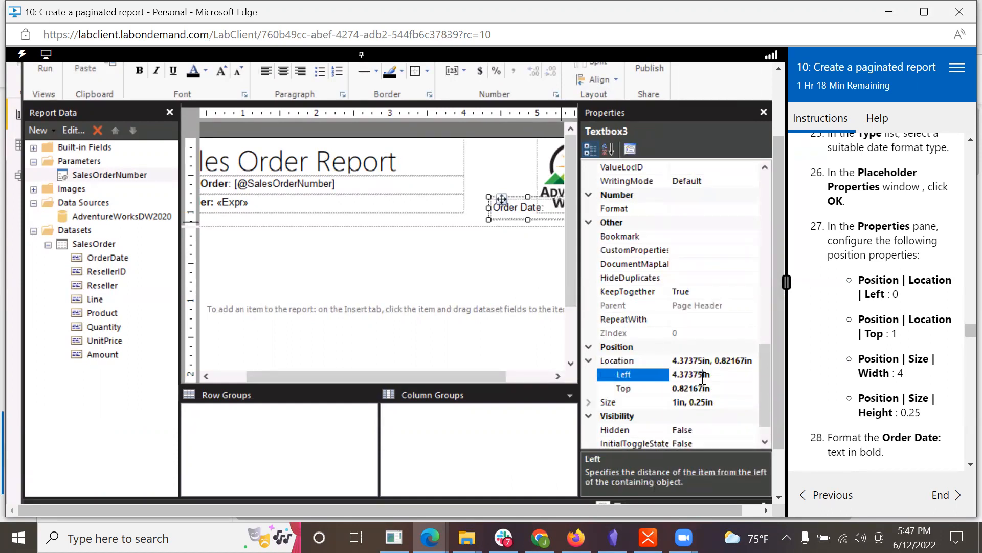
{"action": "double_click", "coordinate": [687, 376]}
{"action": "type", "text": "0"}
{"action": "left_click", "coordinate": [705, 390]}
{"action": "left_click_drag", "start_coordinate": [704, 389], "coordinate": [656, 385]}
{"action": "type", "text": "1"}
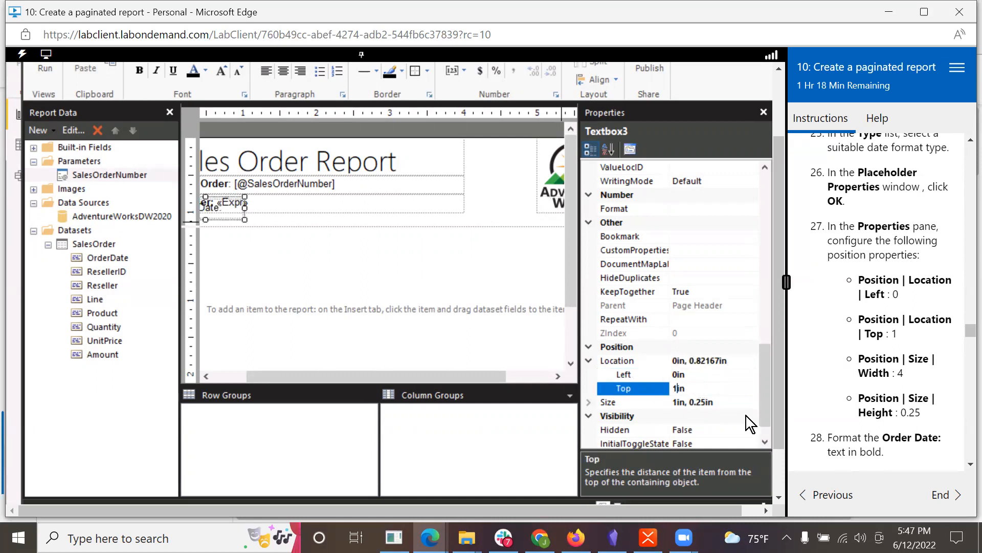
Step: Set the Order Date text box's width to 4 in
{"action": "double_click", "coordinate": [612, 403]}
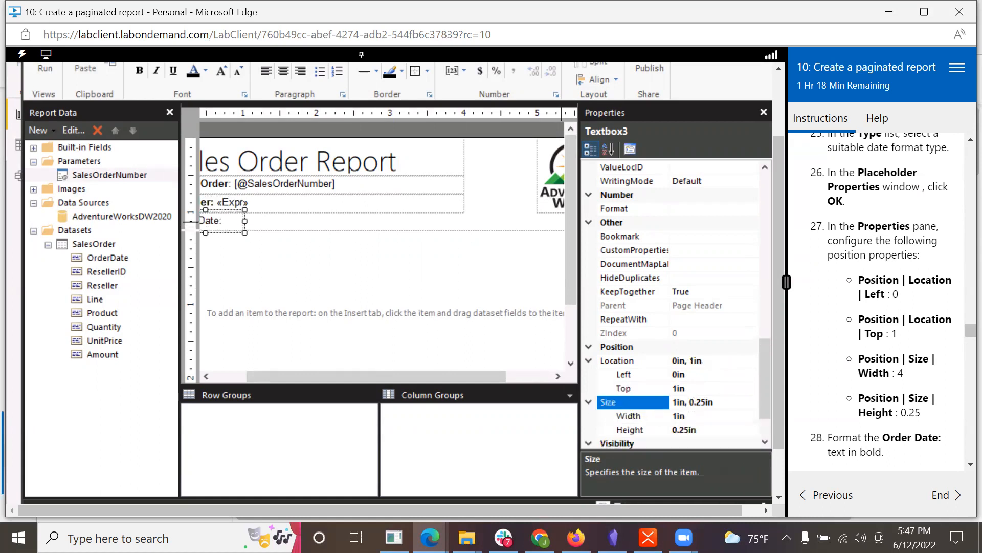
{"action": "left_click", "coordinate": [678, 417]}
{"action": "left_click_drag", "start_coordinate": [678, 417], "coordinate": [662, 423]}
{"action": "type", "text": "4"}
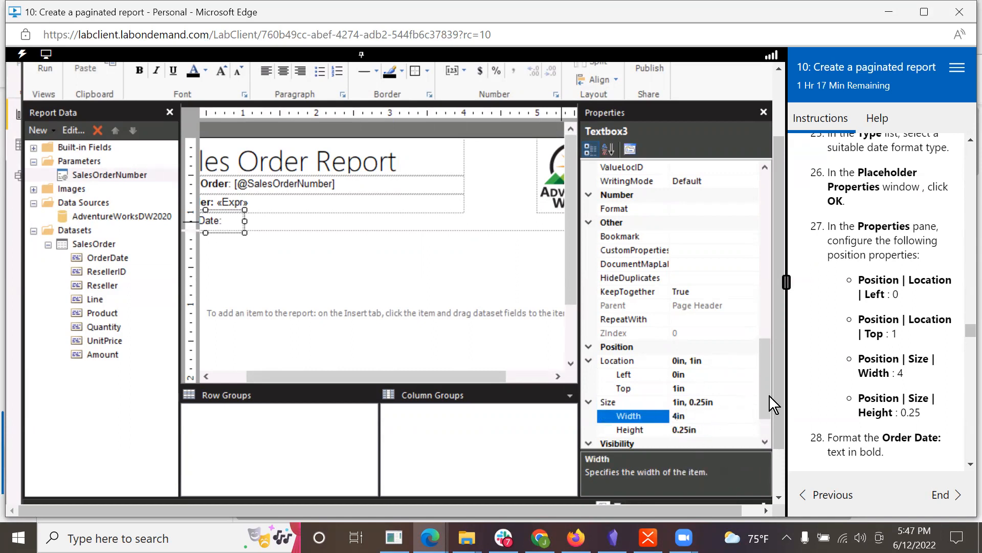
{"action": "left_click_drag", "start_coordinate": [769, 397], "coordinate": [769, 435]}
{"action": "left_click", "coordinate": [694, 388]}
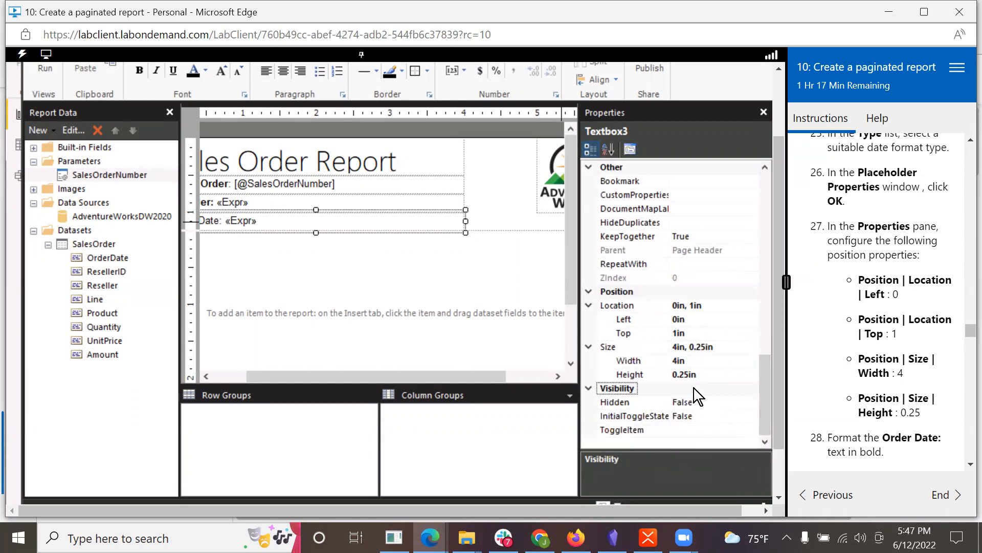
Step: Format the "Order Date:" text in bold and make the colon after "Sales Order" bold as well
{"action": "scroll", "coordinate": [896, 427], "scroll_direction": "down", "scroll_amount": 3}
{"action": "scroll", "coordinate": [899, 428], "scroll_direction": "down", "scroll_amount": 2}
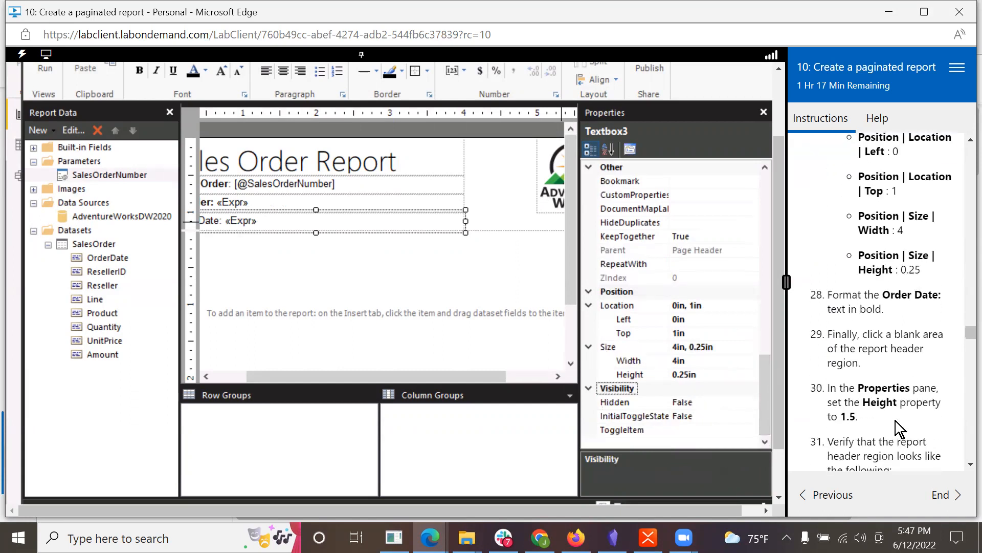
{"action": "left_click_drag", "start_coordinate": [319, 373], "coordinate": [227, 330]}
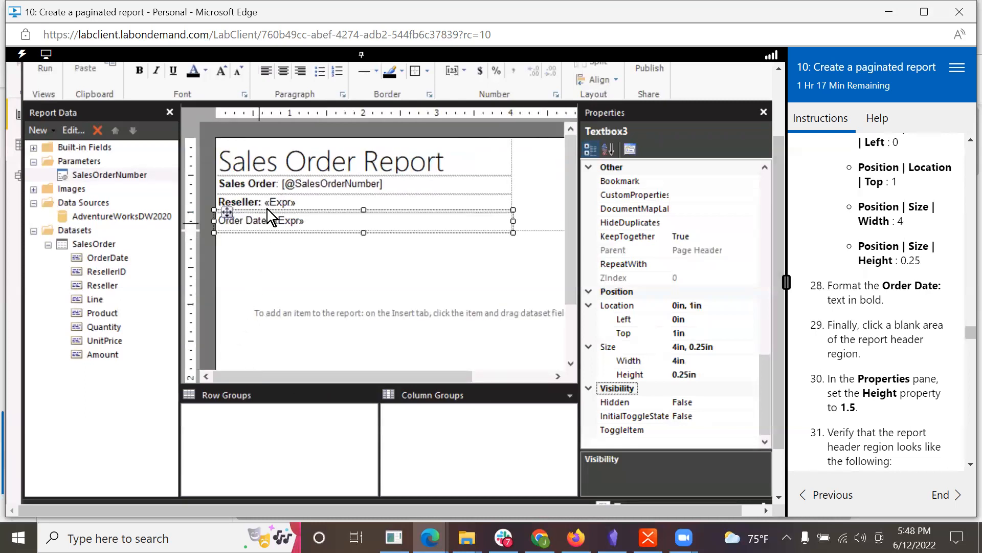
{"action": "left_click_drag", "start_coordinate": [269, 221], "coordinate": [219, 217]}
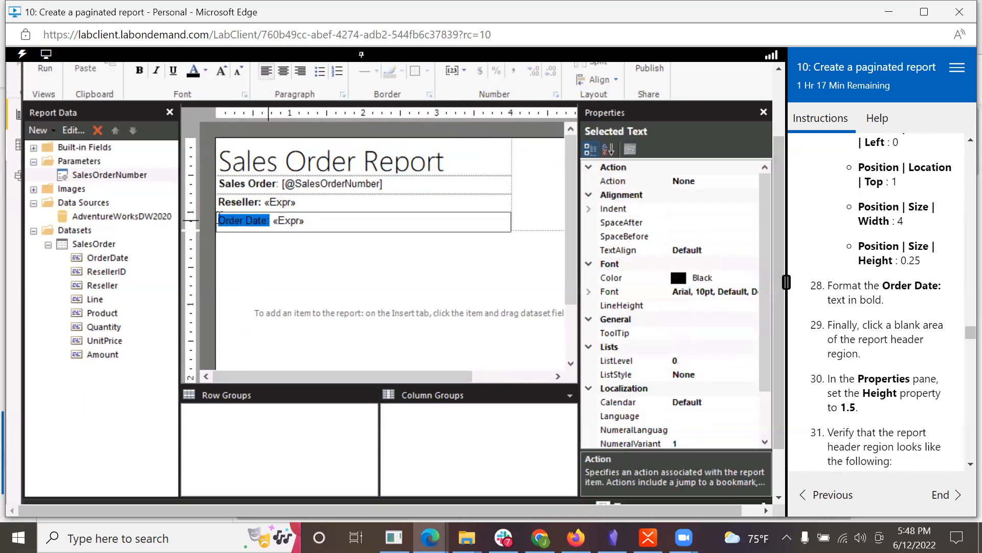
{"action": "left_click", "coordinate": [138, 70]}
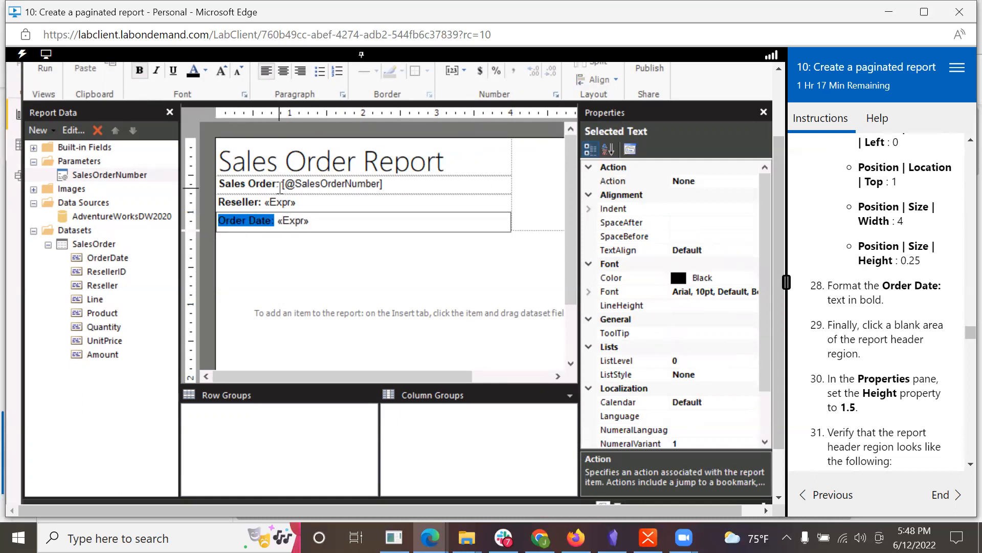
{"action": "left_click_drag", "start_coordinate": [280, 185], "coordinate": [273, 184]}
{"action": "left_click", "coordinate": [143, 70]}
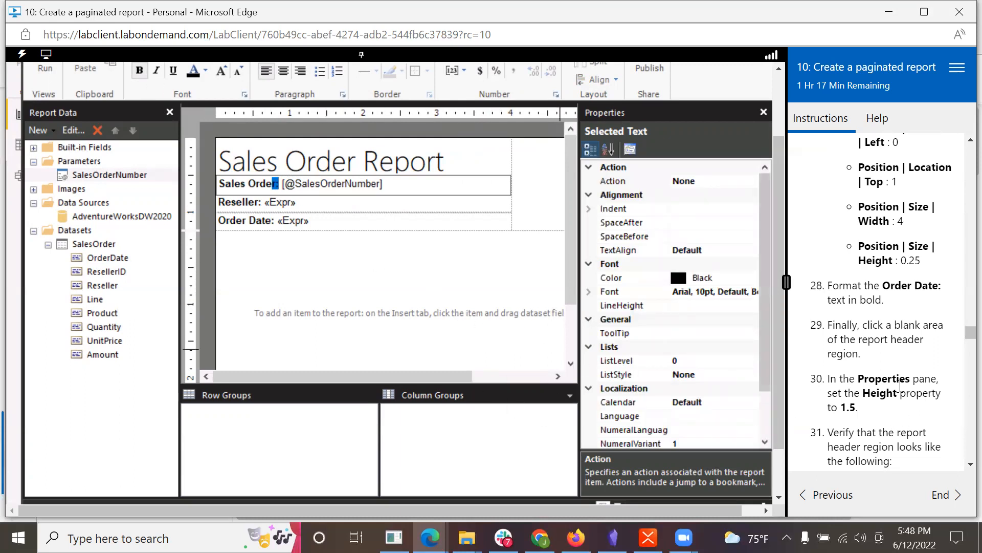
Step: Set the report's page header height to 1.5 in
{"action": "left_click", "coordinate": [545, 200]}
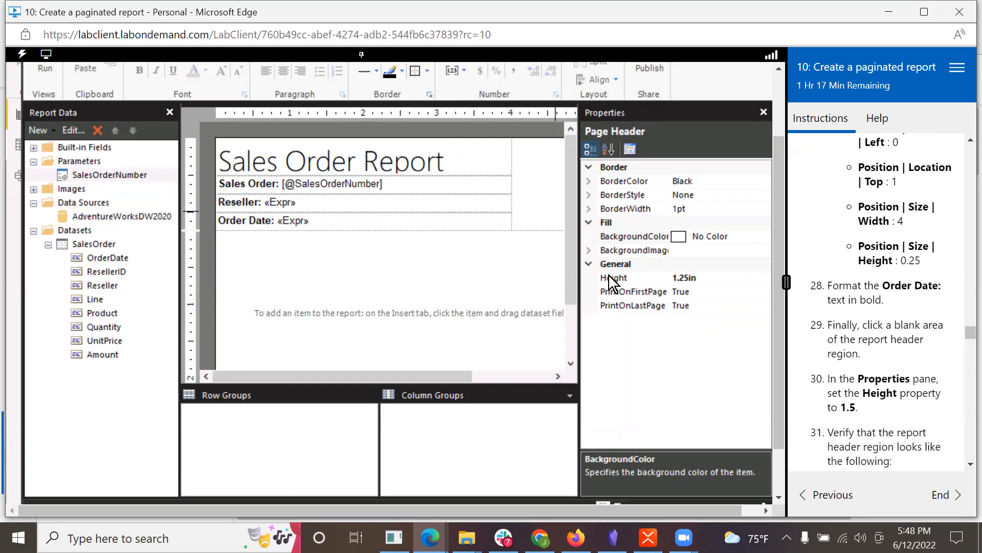
{"action": "left_click", "coordinate": [686, 279]}
{"action": "type", "text": "1.5"}
{"action": "key", "text": "Return"}
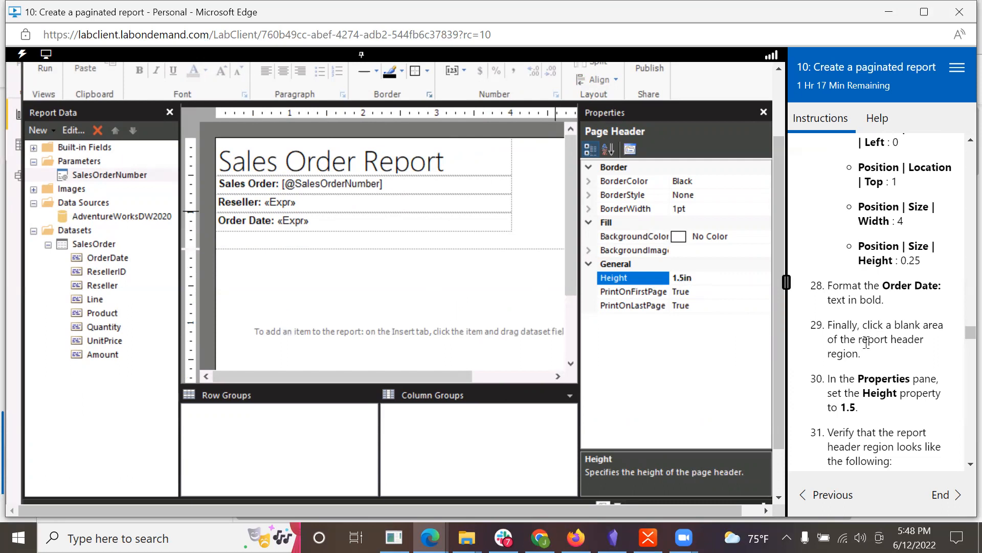
Step: Save the Sales Order Report and run it to preview the rendered output
{"action": "scroll", "coordinate": [888, 405], "scroll_direction": "down", "scroll_amount": 3}
{"action": "scroll", "coordinate": [888, 409], "scroll_direction": "down", "scroll_amount": 1}
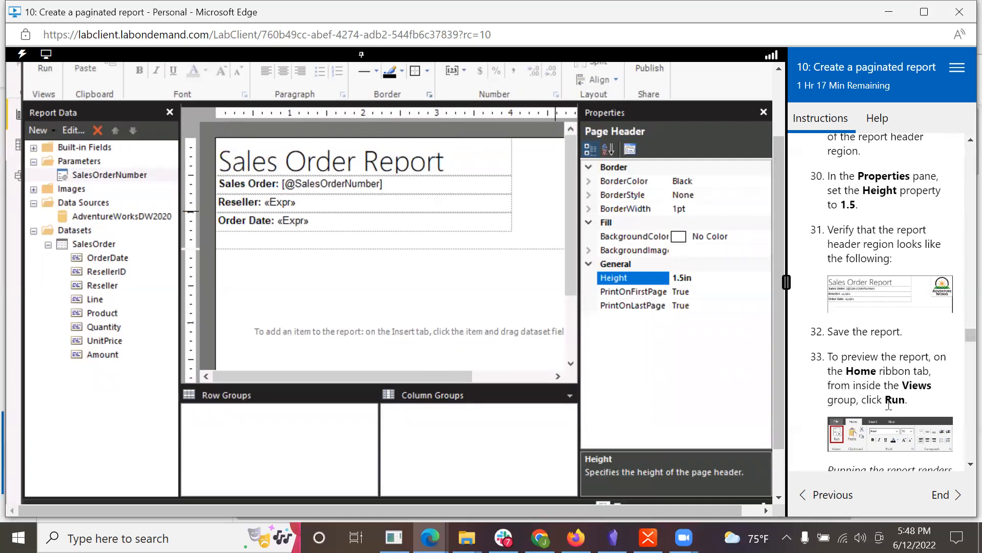
{"action": "scroll", "coordinate": [888, 404], "scroll_direction": "down", "scroll_amount": 2}
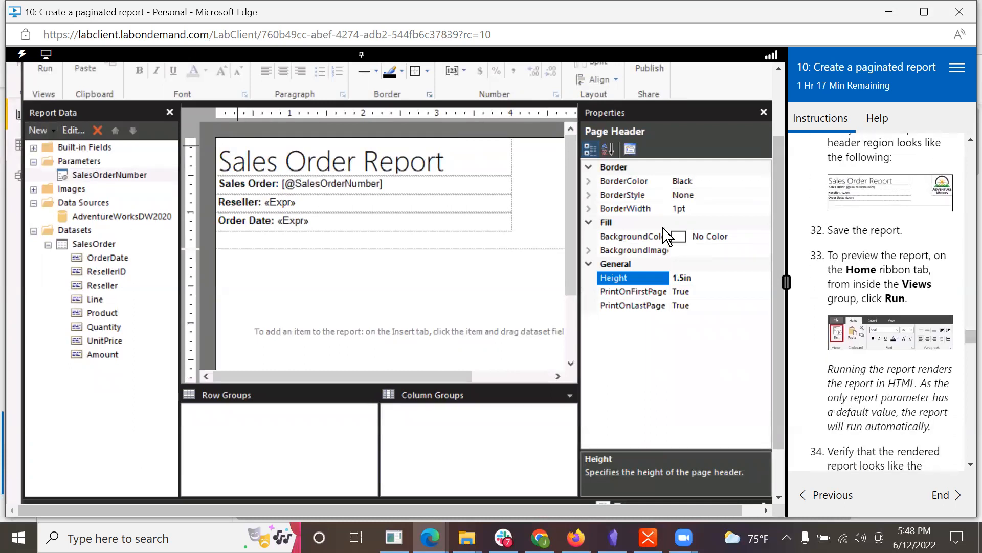
{"action": "scroll", "coordinate": [781, 162], "scroll_direction": "up", "scroll_amount": 2}
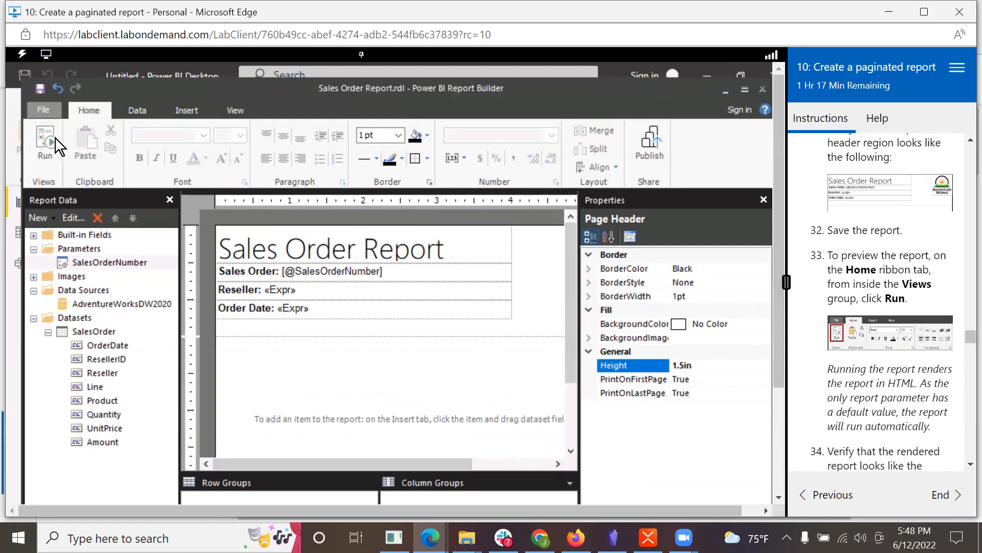
{"action": "left_click", "coordinate": [49, 114]}
{"action": "left_click", "coordinate": [69, 215]}
{"action": "scroll", "coordinate": [912, 439], "scroll_direction": "down", "scroll_amount": 1}
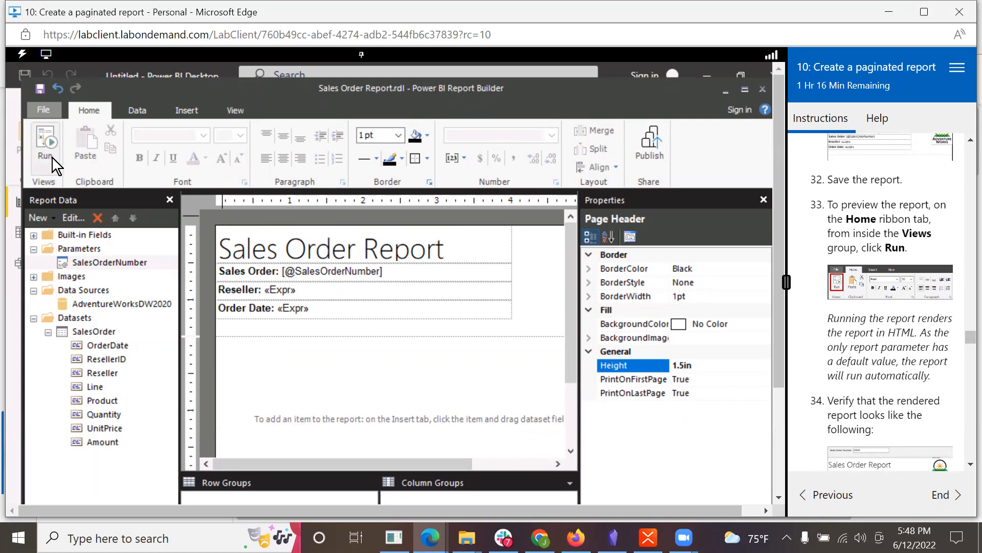
{"action": "left_click", "coordinate": [52, 143]}
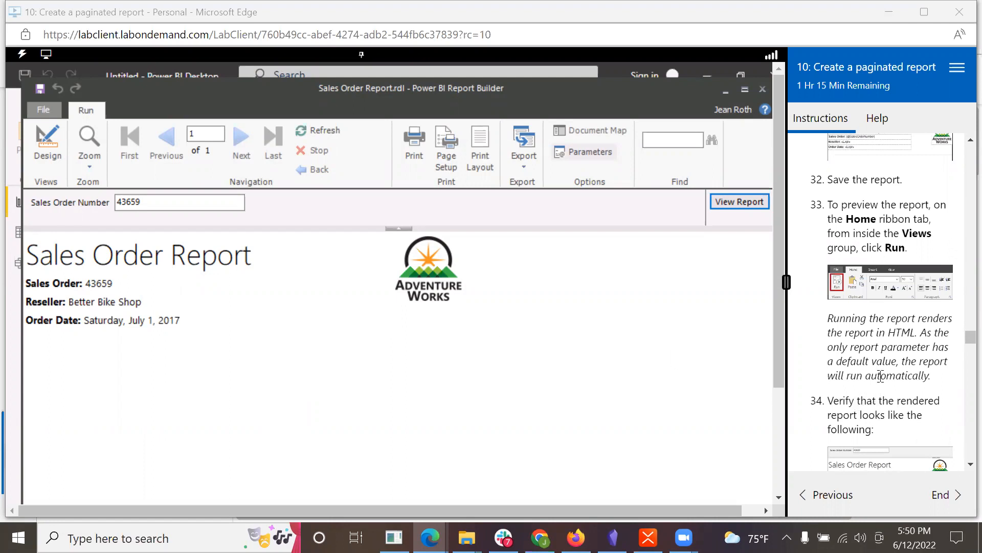
Step: Check the preview against the lab instructions and return the report to design view
{"action": "scroll", "coordinate": [881, 371], "scroll_direction": "down", "scroll_amount": 3}
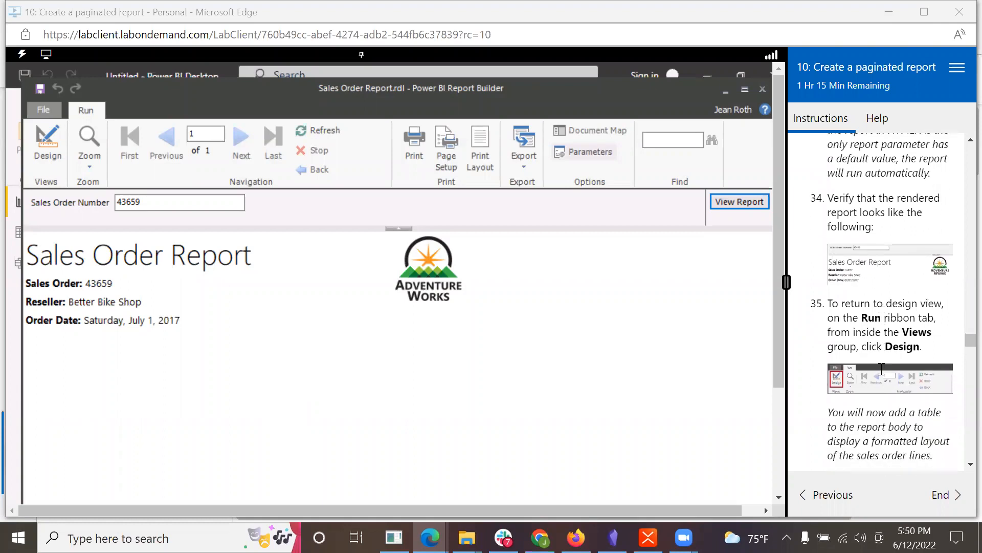
{"action": "scroll", "coordinate": [881, 368], "scroll_direction": "down", "scroll_amount": 1}
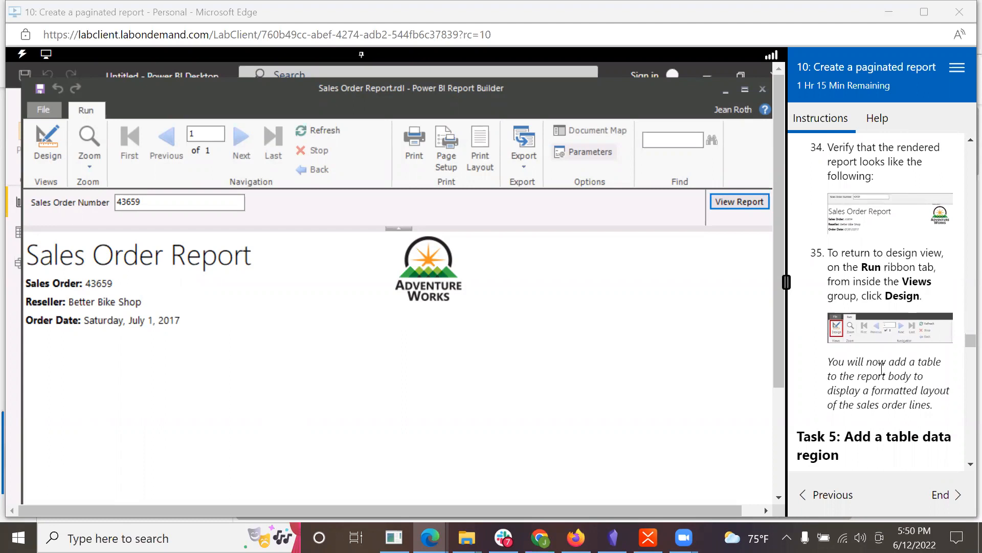
{"action": "scroll", "coordinate": [881, 367], "scroll_direction": "down", "scroll_amount": 1}
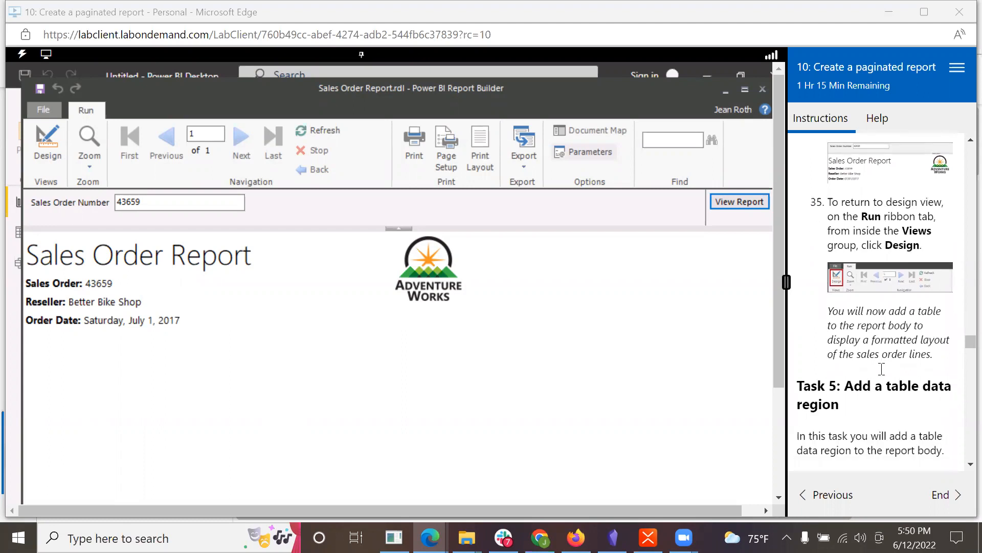
{"action": "scroll", "coordinate": [881, 368], "scroll_direction": "down", "scroll_amount": 1}
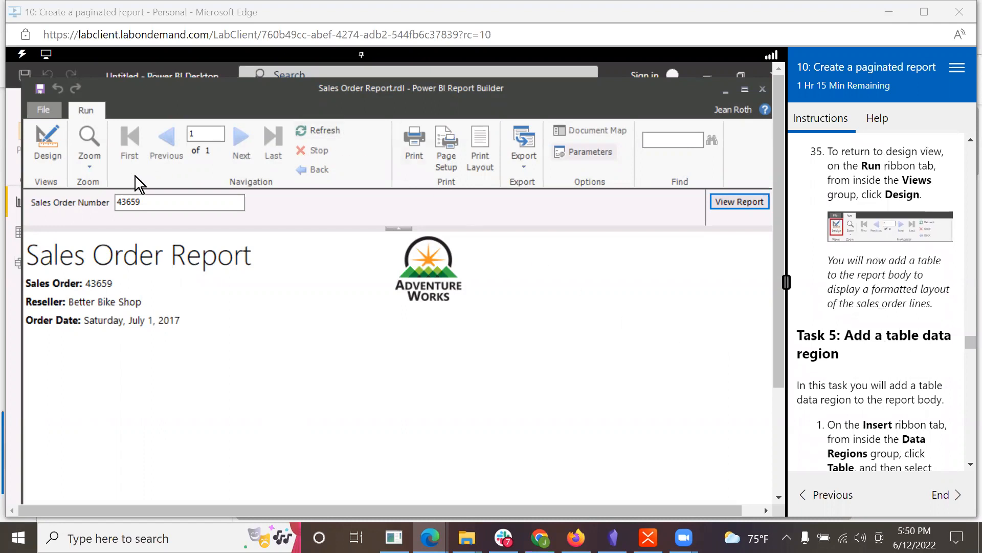
{"action": "left_click", "coordinate": [50, 139]}
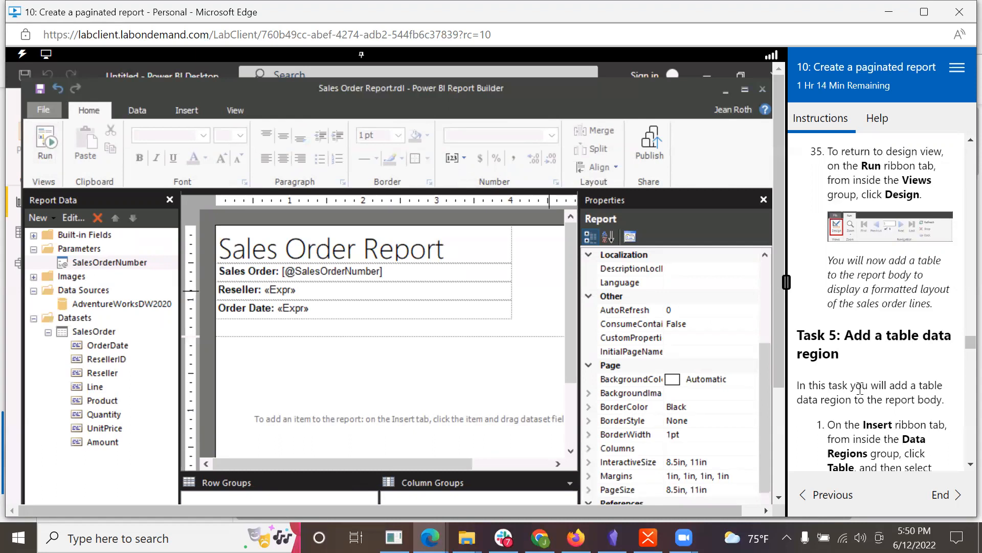
Step: Insert a blank table in the report body below the header, about 0.48 in from the left and 0.24 in from the top
{"action": "scroll", "coordinate": [860, 387], "scroll_direction": "down", "scroll_amount": 3}
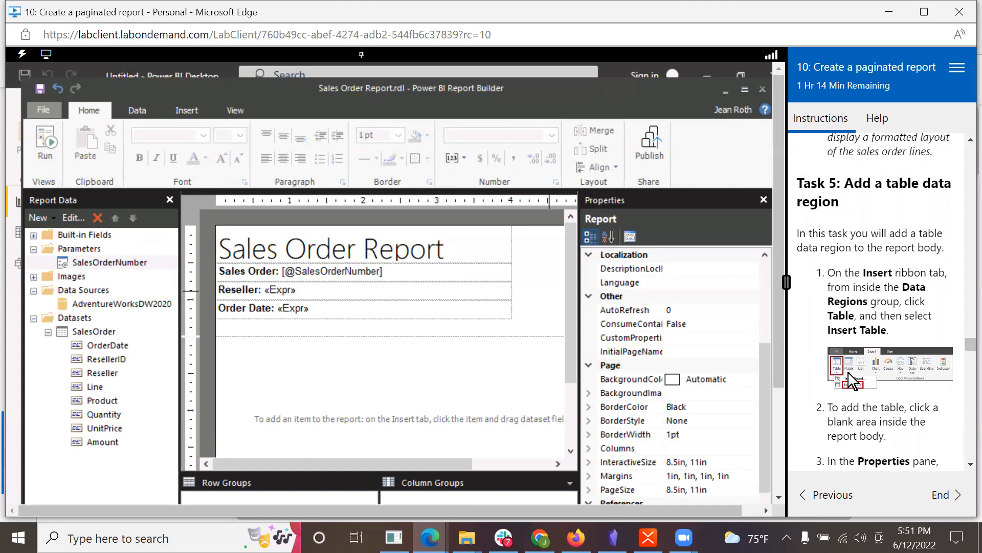
{"action": "scroll", "coordinate": [849, 372], "scroll_direction": "down", "scroll_amount": 2}
{"action": "scroll", "coordinate": [848, 372], "scroll_direction": "up", "scroll_amount": 2}
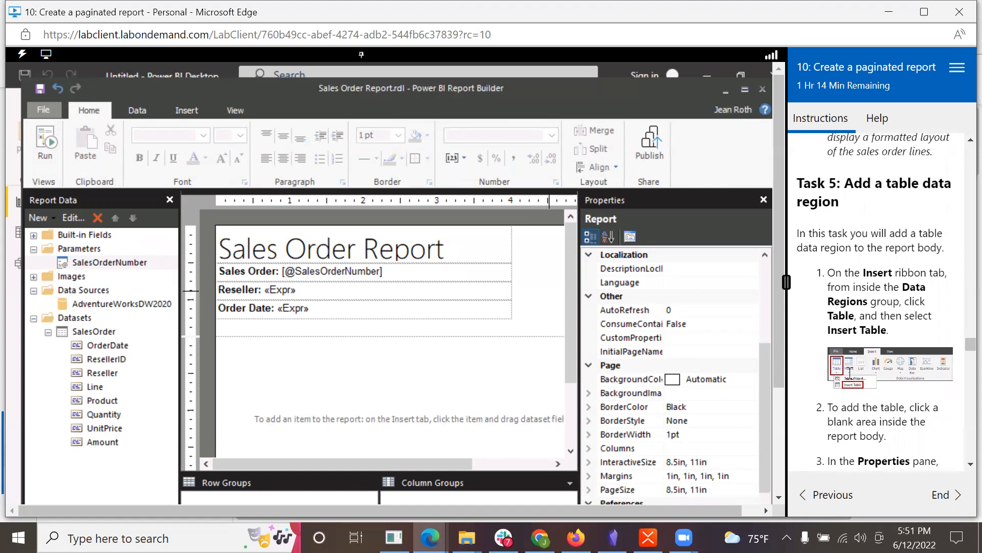
{"action": "left_click", "coordinate": [179, 110]}
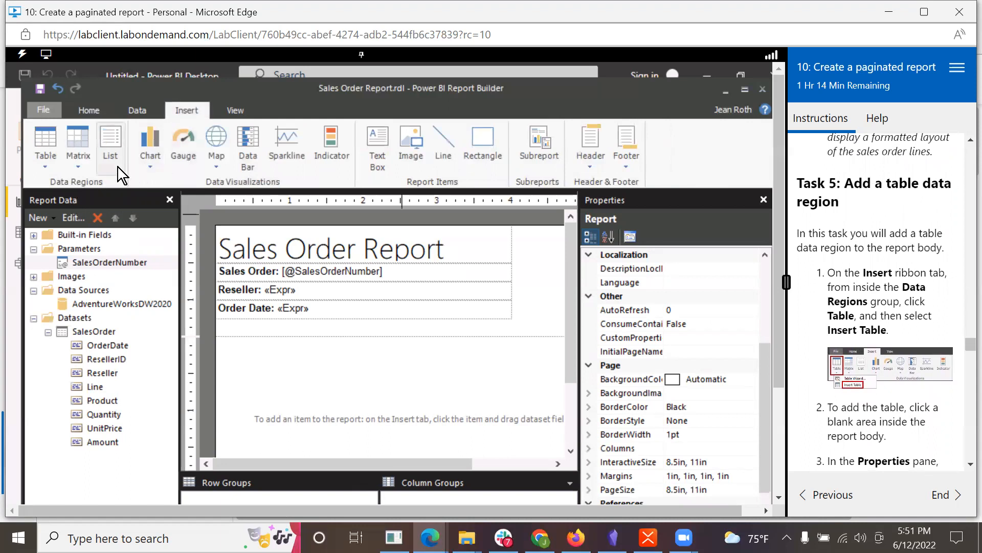
{"action": "left_click", "coordinate": [42, 143]}
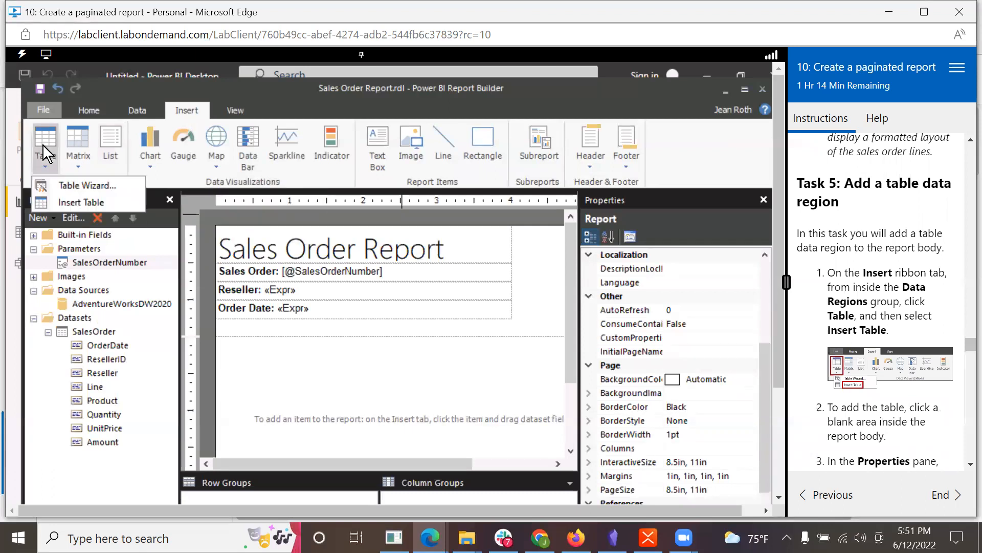
{"action": "left_click", "coordinate": [81, 203]}
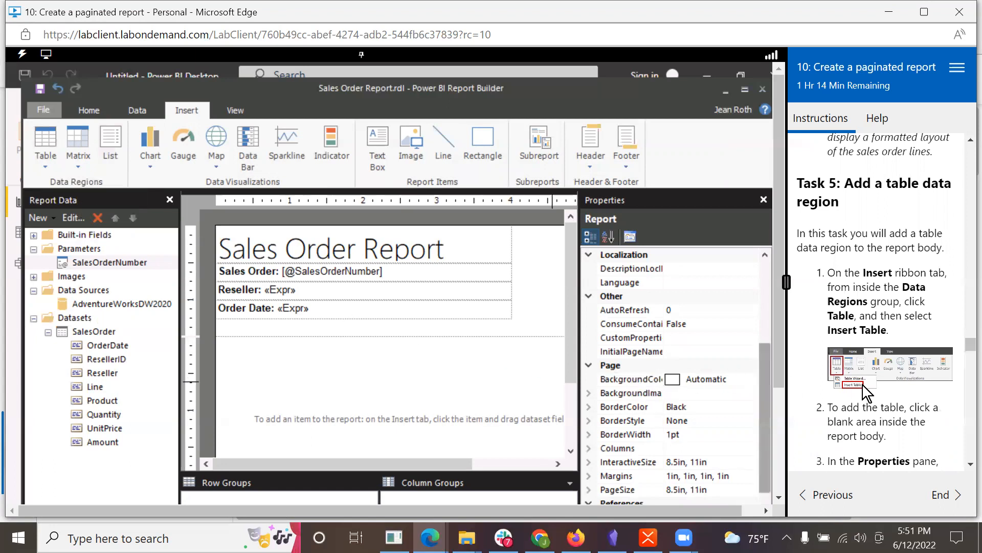
{"action": "scroll", "coordinate": [910, 436], "scroll_direction": "down", "scroll_amount": 2}
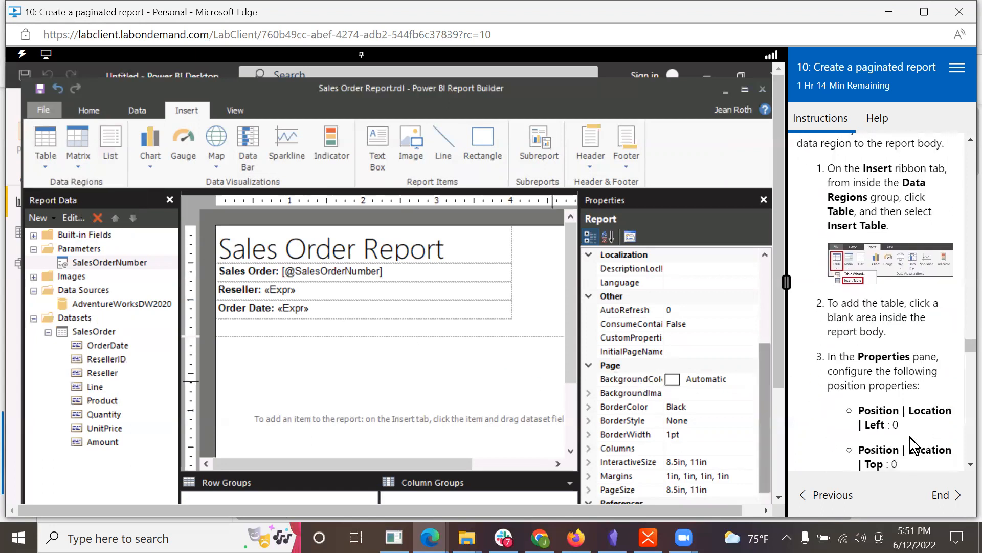
{"action": "scroll", "coordinate": [909, 437], "scroll_direction": "down", "scroll_amount": 1}
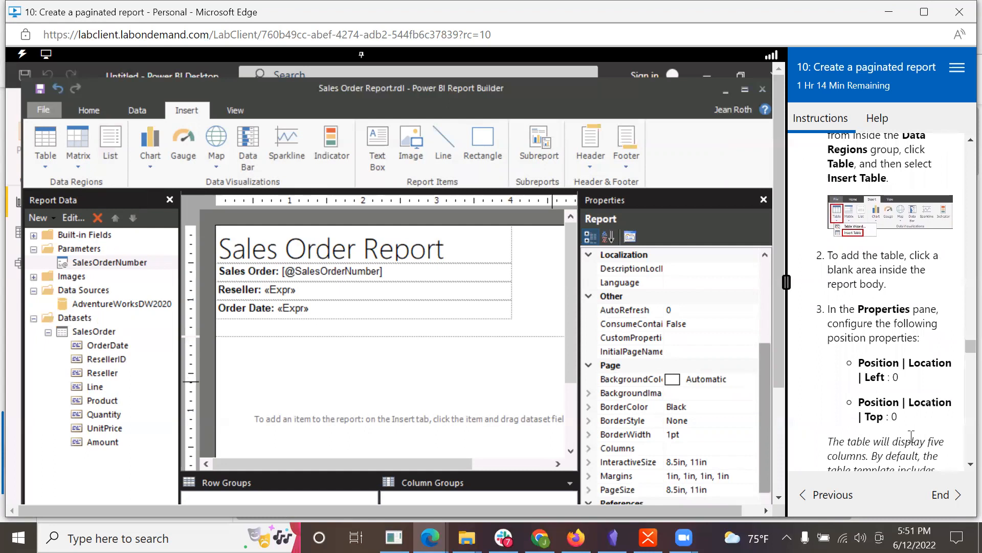
{"action": "left_click", "coordinate": [250, 352]}
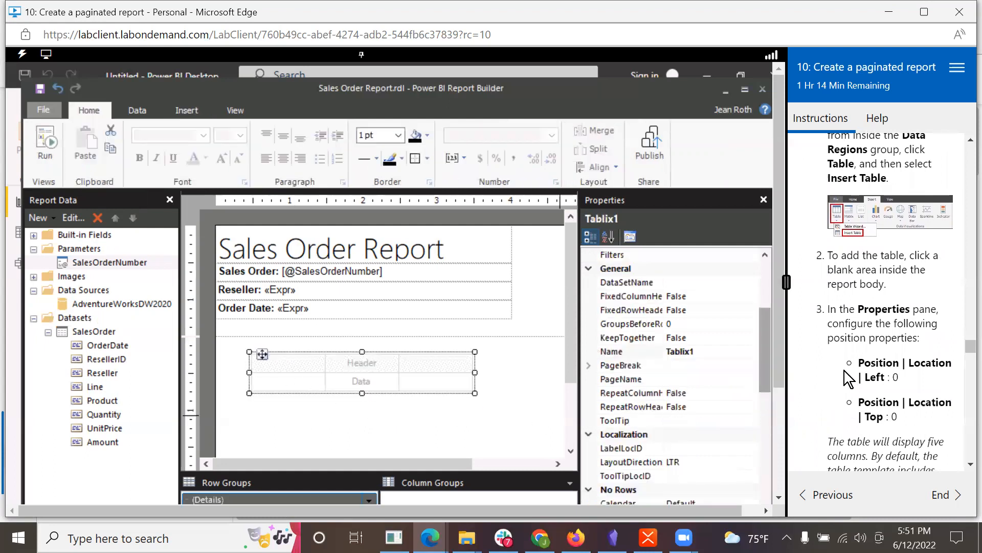
Step: Set the Left location of the new table to 0 in
{"action": "scroll", "coordinate": [854, 381], "scroll_direction": "down", "scroll_amount": 1}
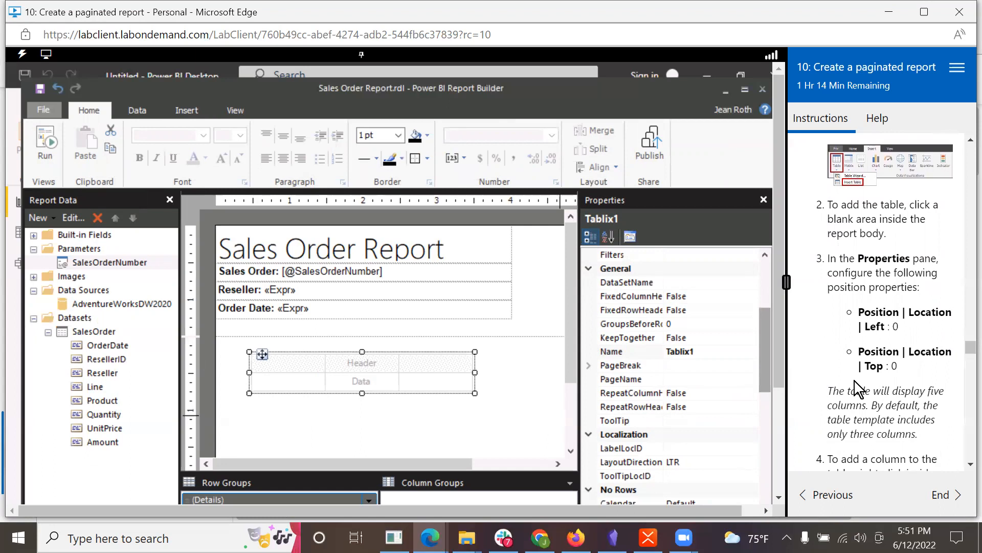
{"action": "scroll", "coordinate": [854, 380], "scroll_direction": "down", "scroll_amount": 2}
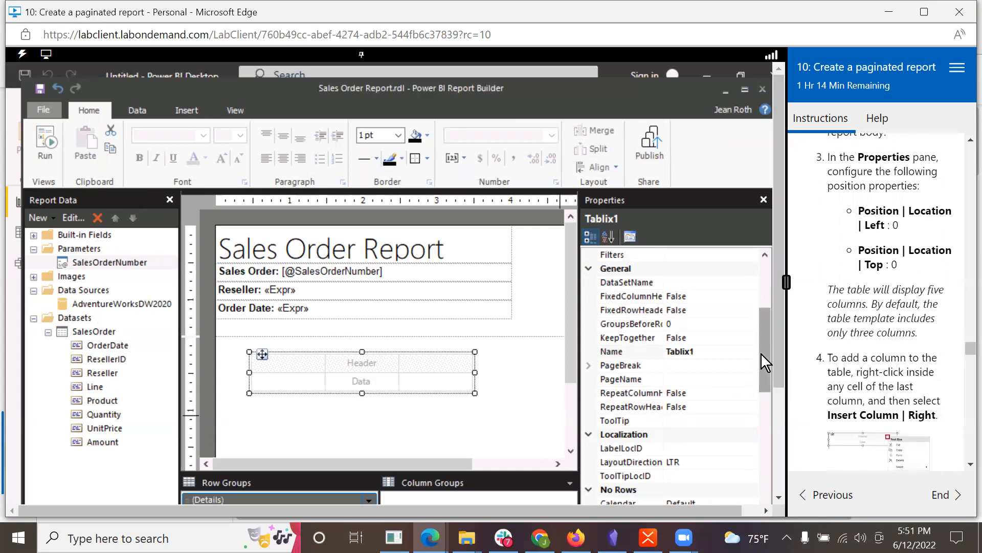
{"action": "left_click_drag", "start_coordinate": [761, 354], "coordinate": [762, 503]}
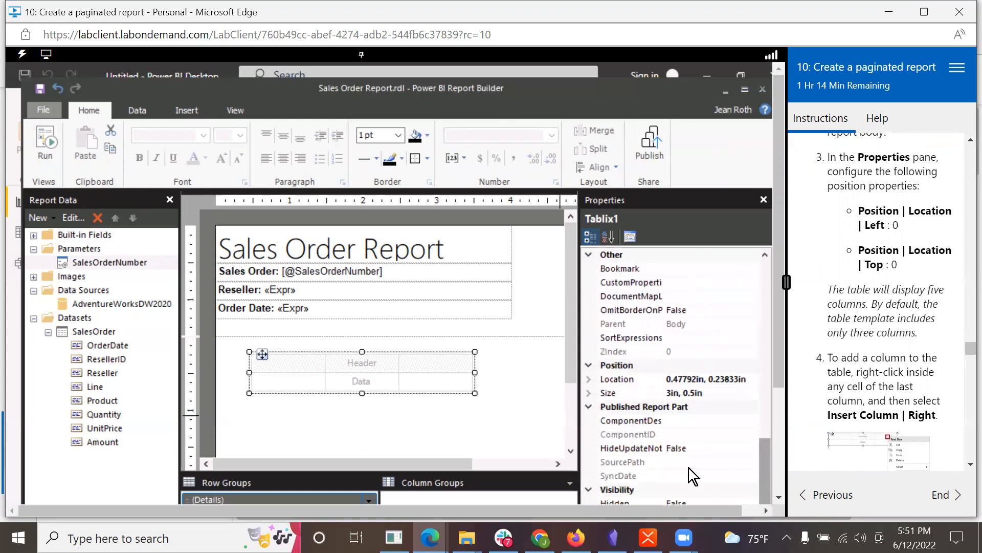
{"action": "left_click", "coordinate": [588, 379]}
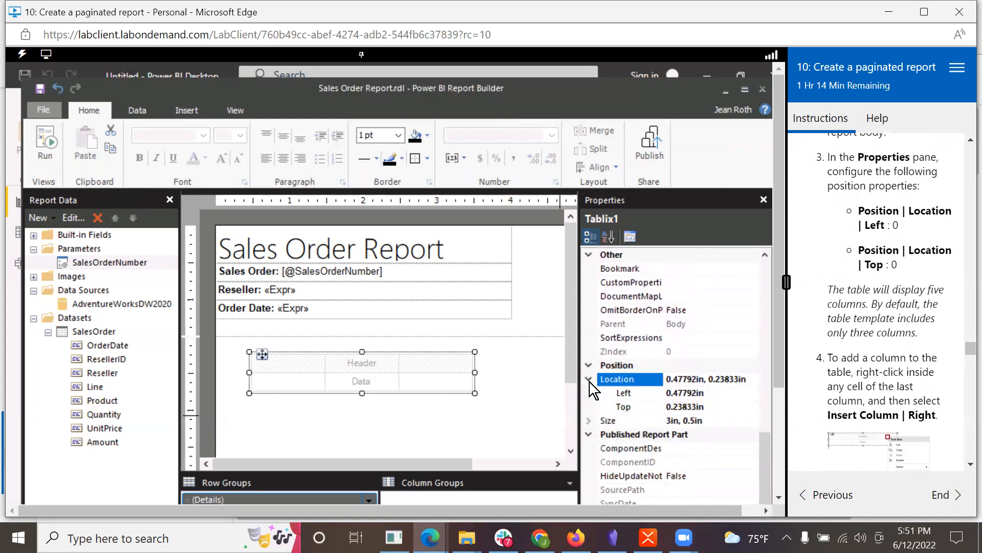
{"action": "left_click", "coordinate": [694, 393]}
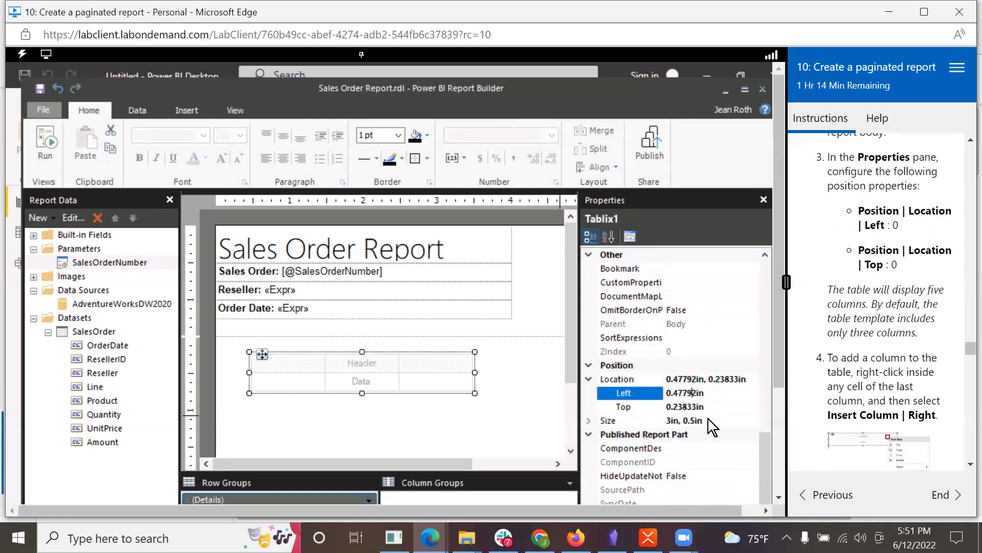
{"action": "key", "text": "BackSpace"}
{"action": "key", "text": "BackSpace"}
{"action": "key", "text": "BackSpace"}
{"action": "key", "text": "BackSpace"}
{"action": "key", "text": "BackSpace"}
{"action": "key", "text": "Return"}
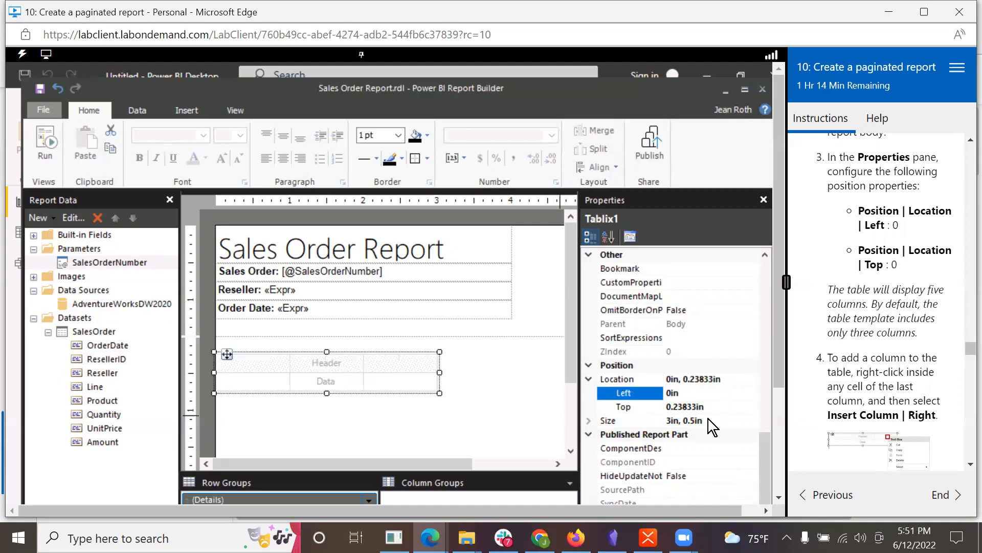
Step: Set the table's Top location to 0 in so it starts at the top of the report body
{"action": "left_click", "coordinate": [683, 406]}
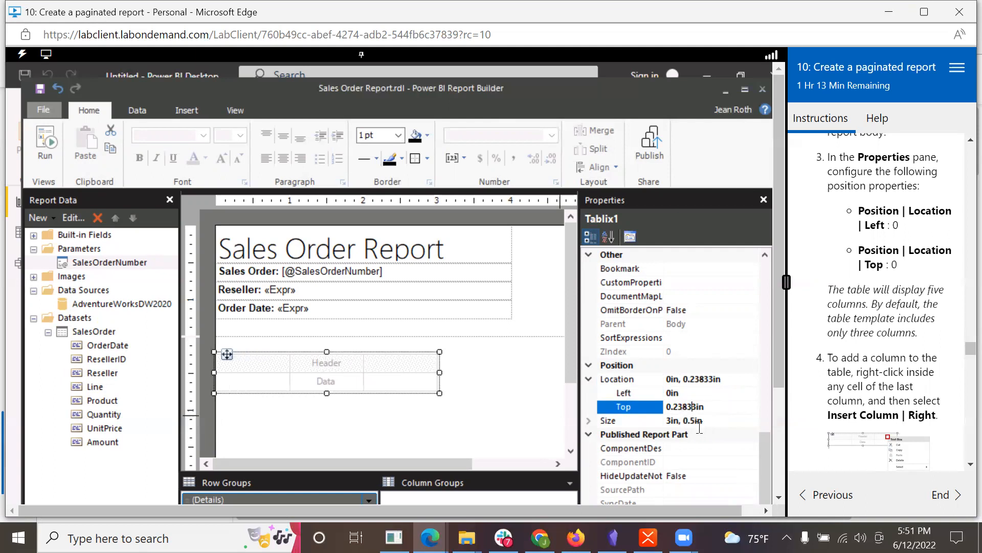
{"action": "key", "text": "Right"}
{"action": "key", "text": "BackSpace"}
{"action": "key", "text": "BackSpace"}
{"action": "key", "text": "BackSpace"}
{"action": "key", "text": "BackSpace"}
{"action": "key", "text": "BackSpace"}
{"action": "key", "text": "BackSpace"}
{"action": "key", "text": "Return"}
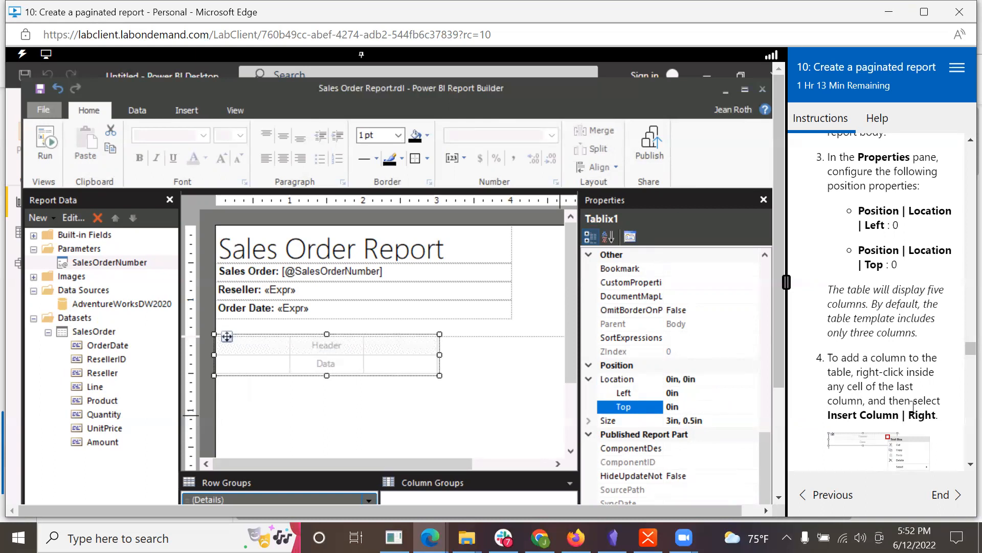
Step: Insert a fourth column to the right of the table's last column
{"action": "scroll", "coordinate": [914, 407], "scroll_direction": "down", "scroll_amount": 2}
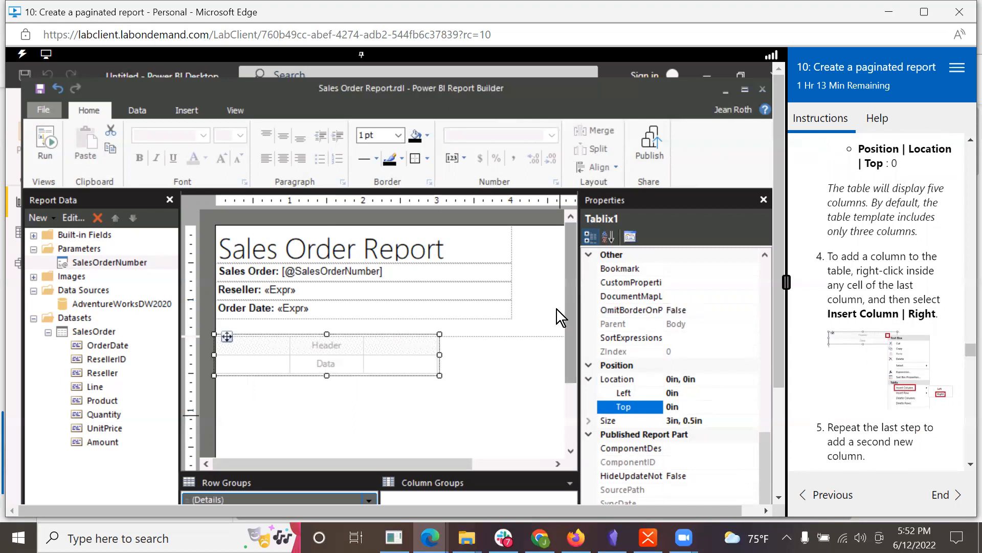
{"action": "right_click", "coordinate": [408, 348]}
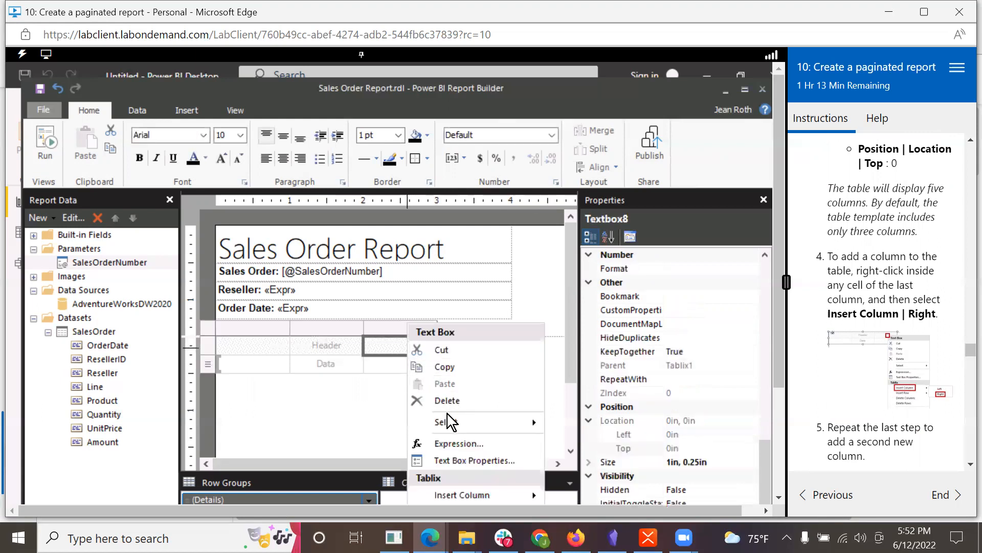
{"action": "mouse_move", "coordinate": [468, 493]}
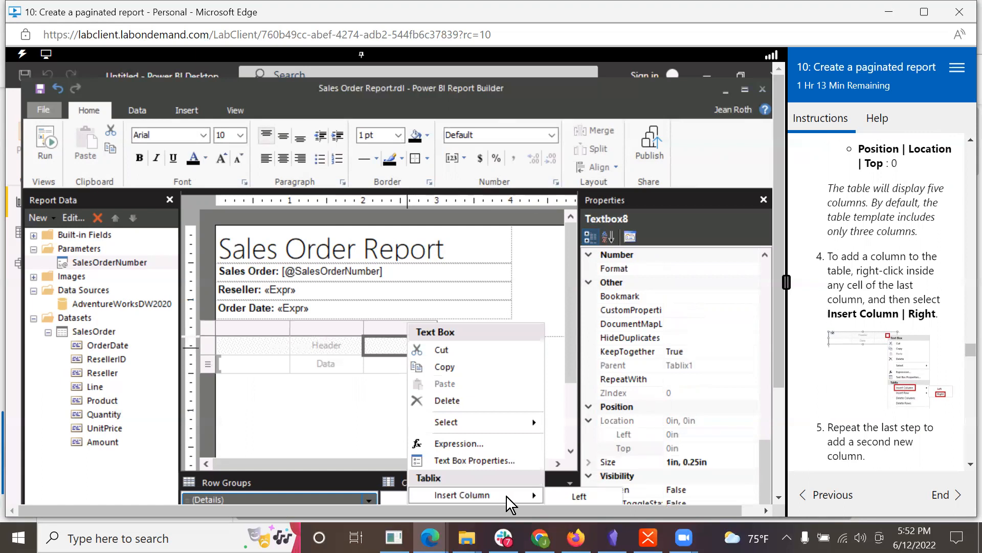
{"action": "left_click_drag", "start_coordinate": [780, 336], "coordinate": [783, 407]}
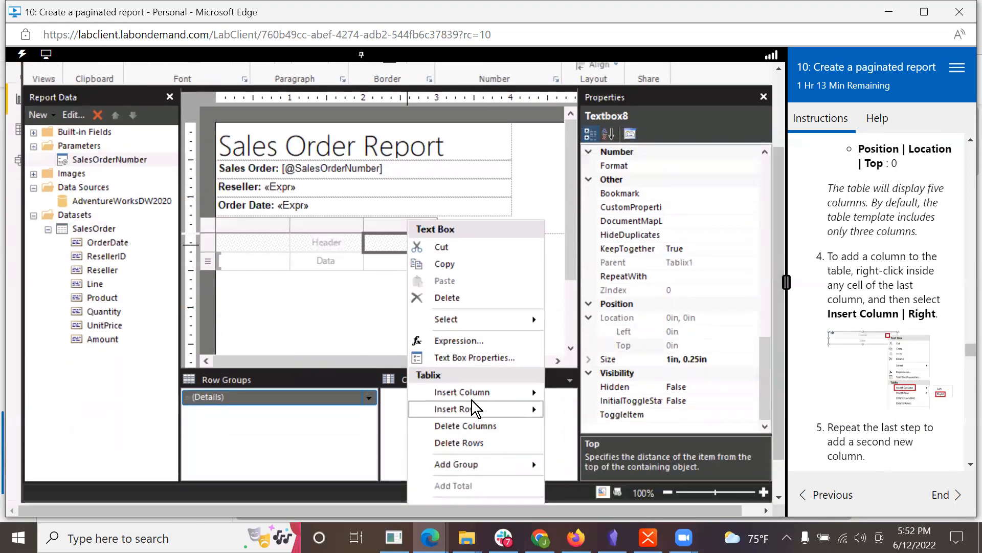
{"action": "mouse_move", "coordinate": [478, 393]}
{"action": "left_click", "coordinate": [565, 409]}
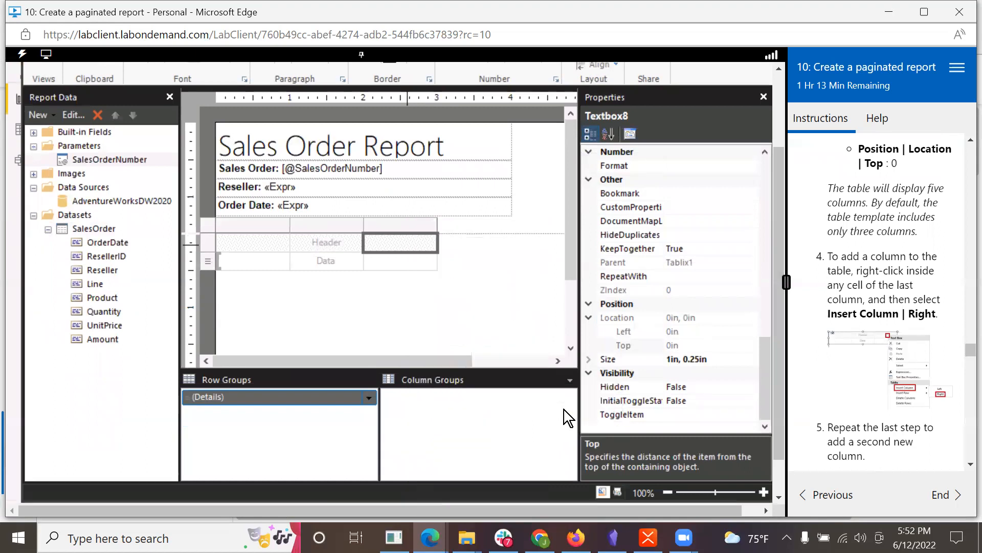
Step: Insert a fifth column to the right of the table's last column
{"action": "scroll", "coordinate": [928, 436], "scroll_direction": "down", "scroll_amount": 2}
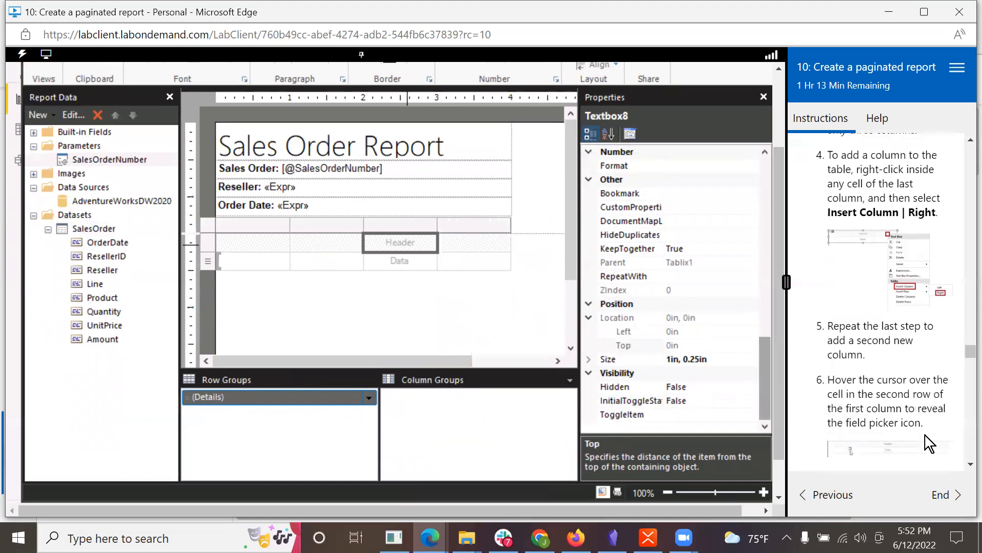
{"action": "right_click", "coordinate": [469, 239]}
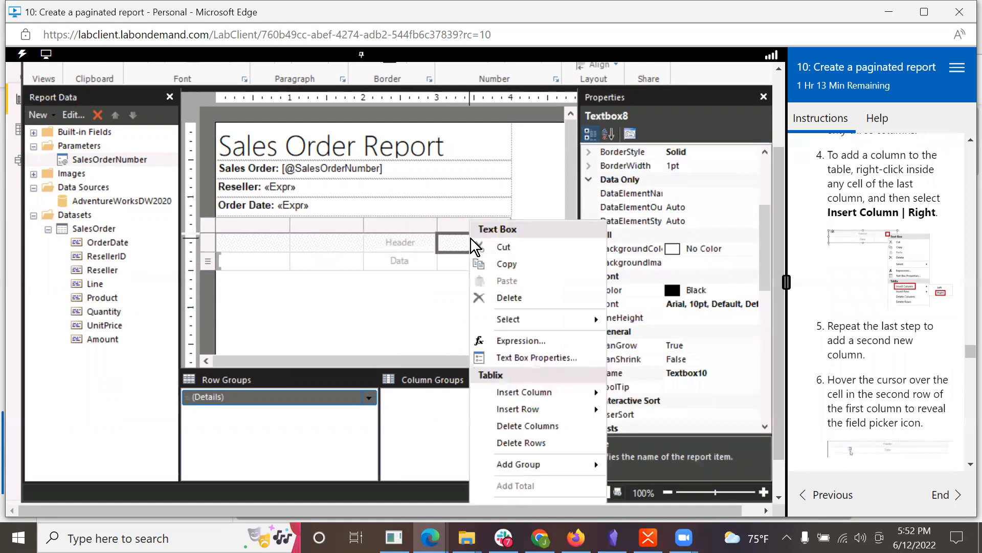
{"action": "mouse_move", "coordinate": [557, 394]}
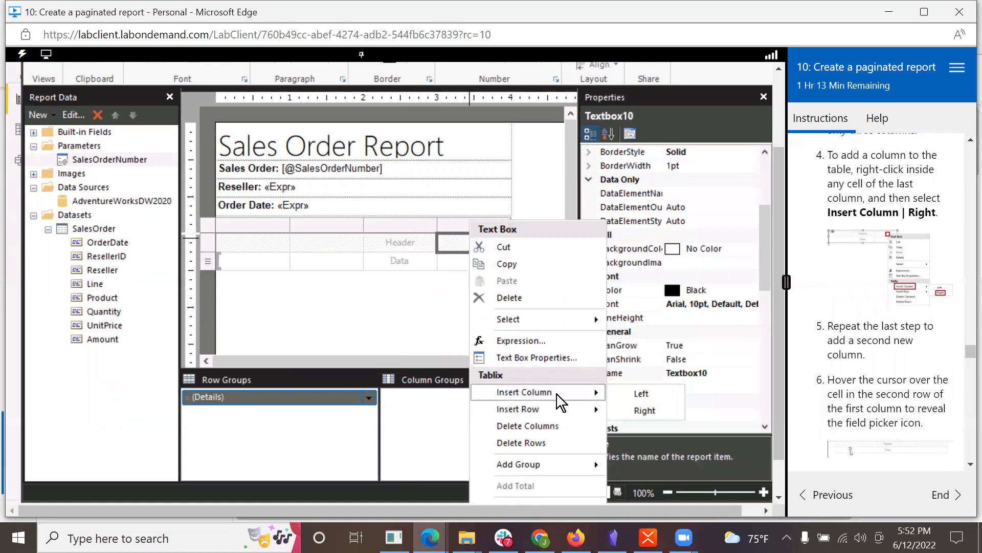
{"action": "left_click", "coordinate": [635, 408]}
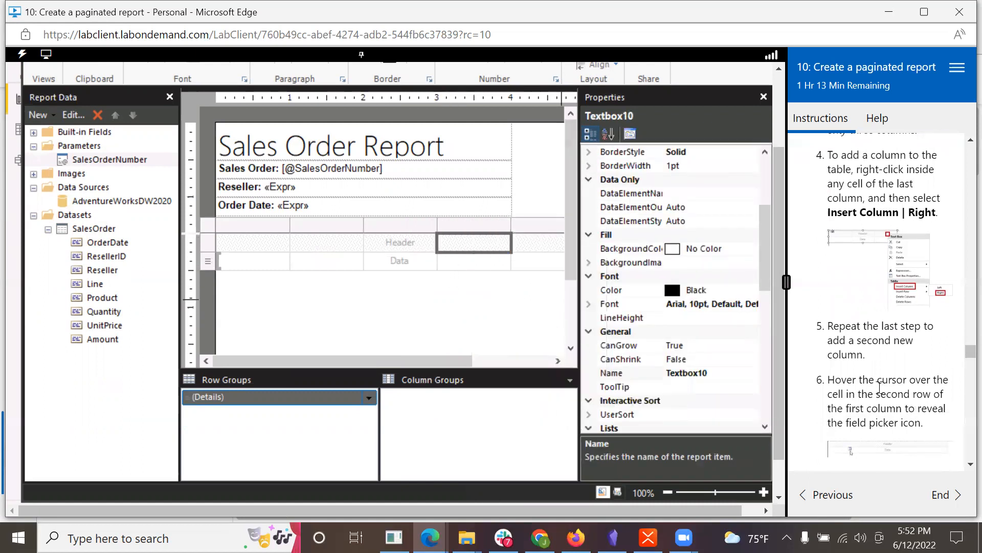
Step: Assign the Line field to the detail-row cell of the table's first column
{"action": "scroll", "coordinate": [931, 400], "scroll_direction": "down", "scroll_amount": 3}
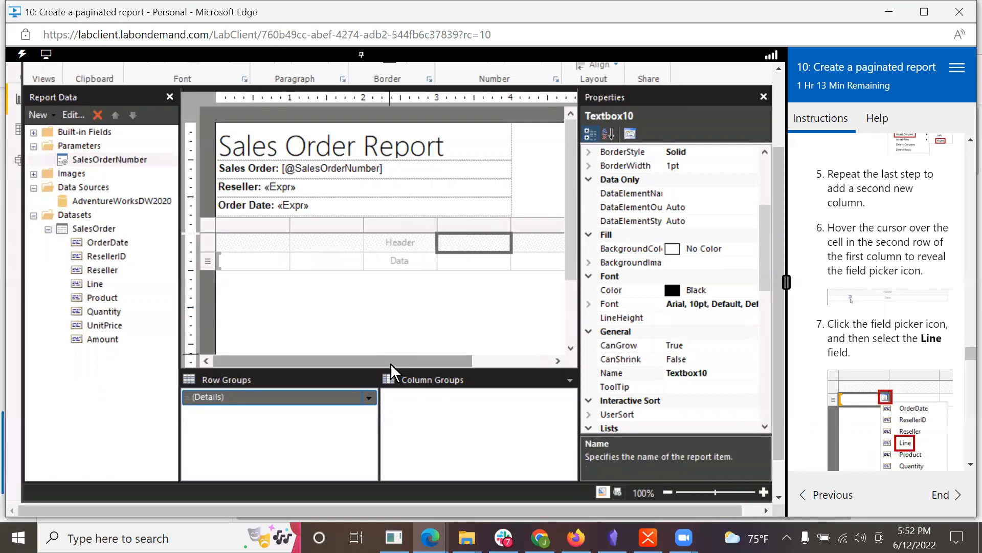
{"action": "left_click", "coordinate": [256, 238]}
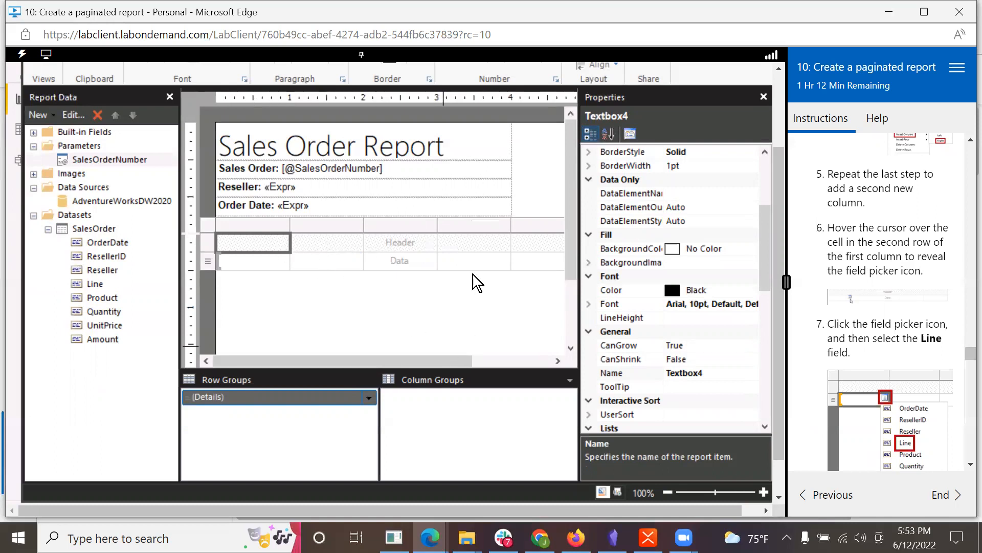
{"action": "left_click", "coordinate": [485, 239]}
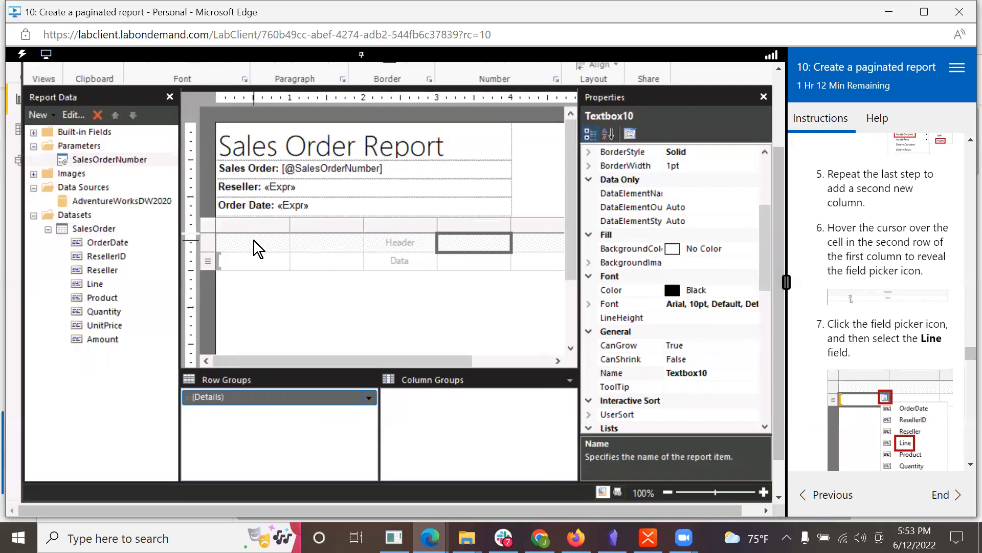
{"action": "mouse_move", "coordinate": [284, 258]}
{"action": "left_click", "coordinate": [288, 238]}
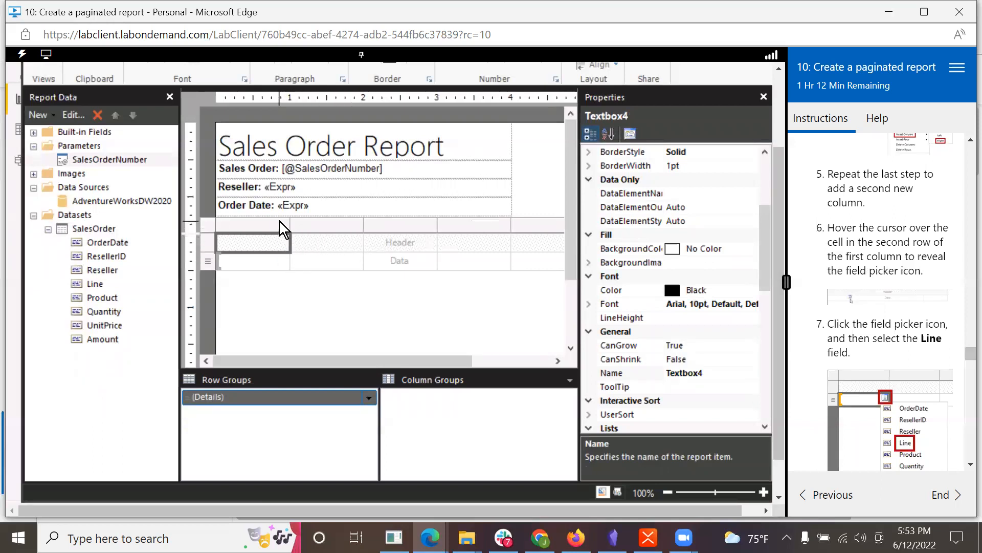
{"action": "left_click", "coordinate": [313, 241]}
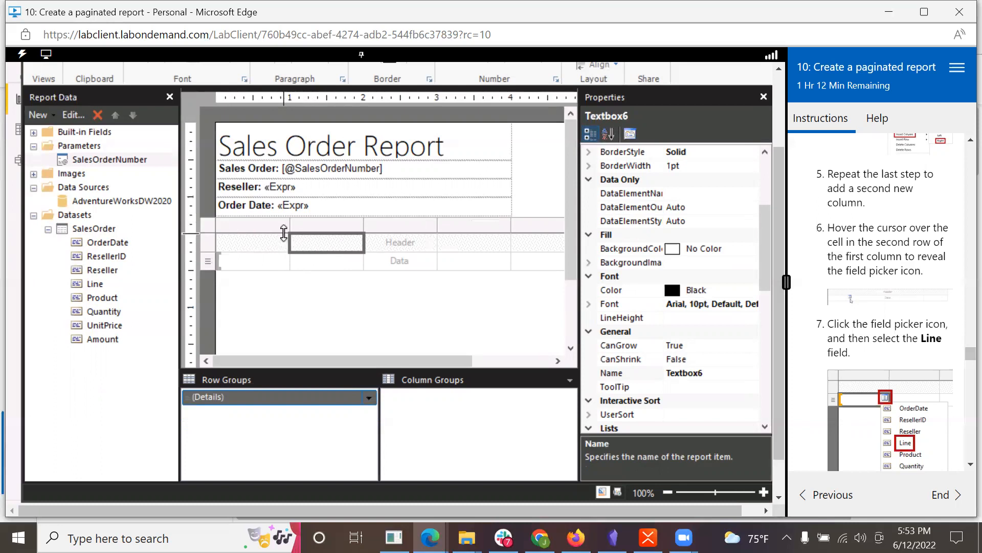
{"action": "mouse_move", "coordinate": [285, 255]}
{"action": "left_click", "coordinate": [284, 257]}
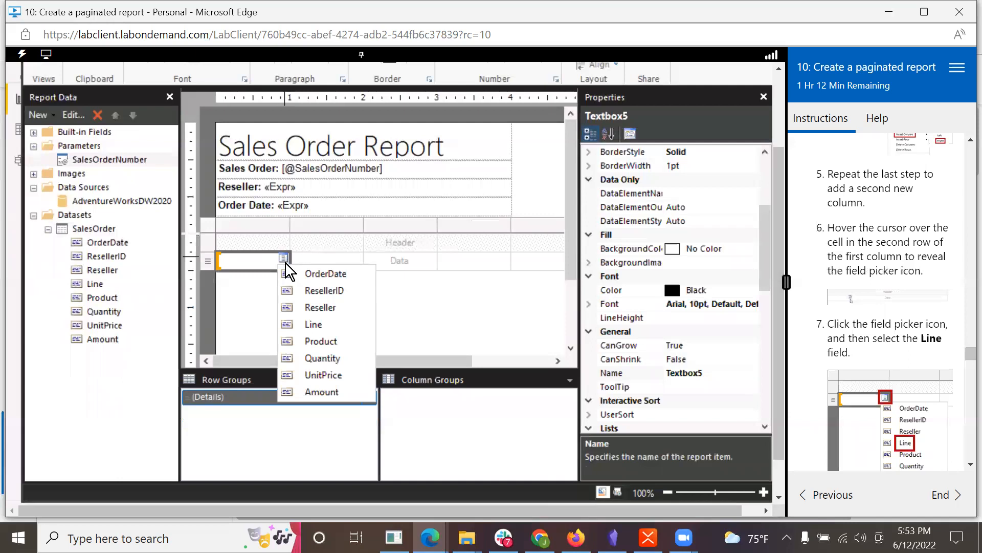
{"action": "left_click", "coordinate": [305, 323]}
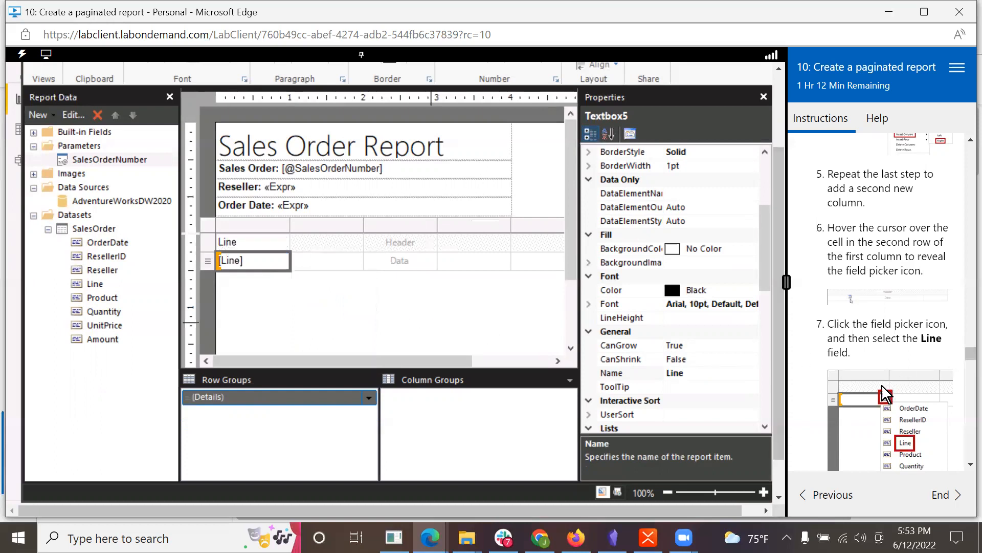
Step: Open the lab's reference image of the table with its Line column in the other browser window, examine it and return to the lab
{"action": "scroll", "coordinate": [885, 397], "scroll_direction": "down", "scroll_amount": 3}
{"action": "scroll", "coordinate": [882, 399], "scroll_direction": "down", "scroll_amount": 1}
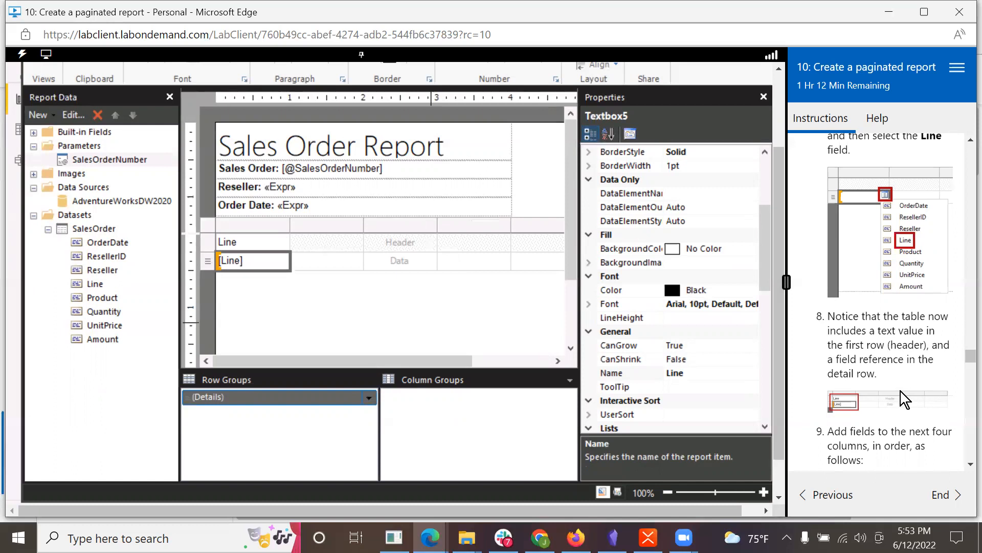
{"action": "right_click", "coordinate": [903, 404]}
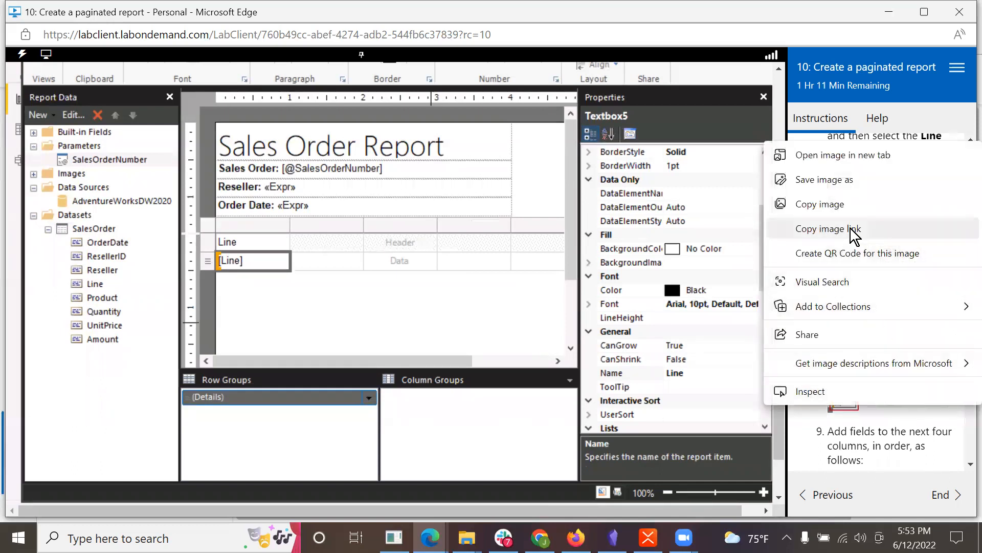
{"action": "left_click", "coordinate": [703, 462]}
{"action": "left_click", "coordinate": [430, 538]}
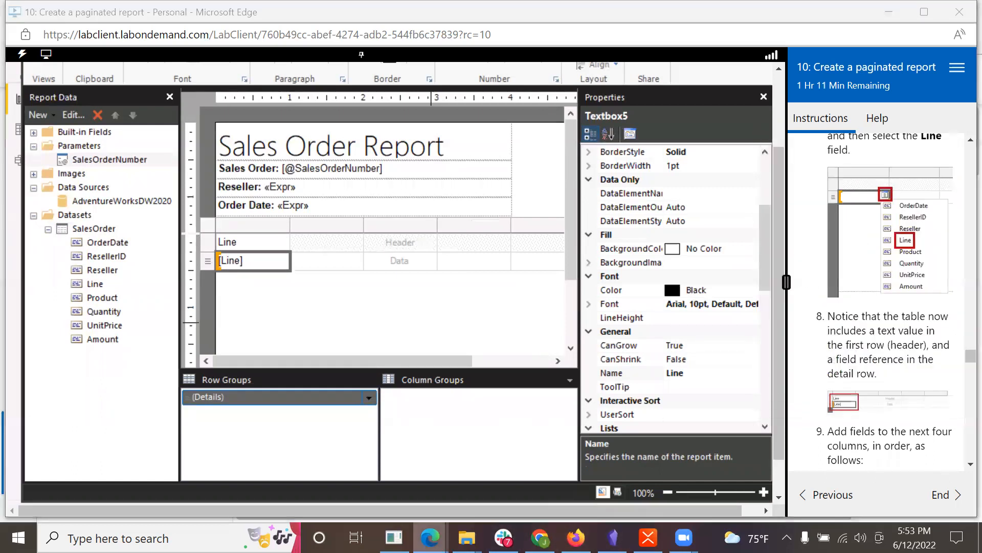
{"action": "left_click", "coordinate": [522, 471]}
{"action": "left_click", "coordinate": [425, 39]}
{"action": "key", "text": "ctrl+v"}
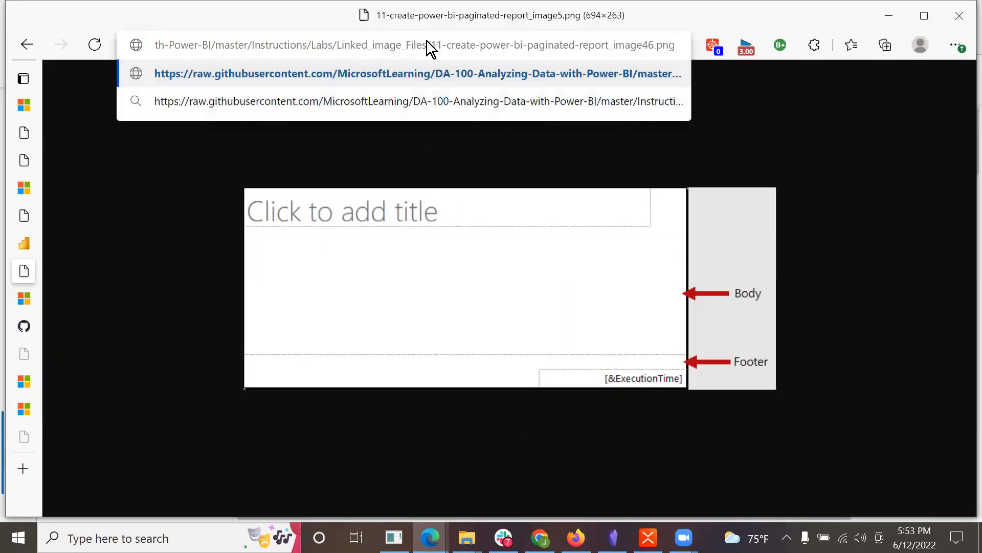
{"action": "key", "text": "Return"}
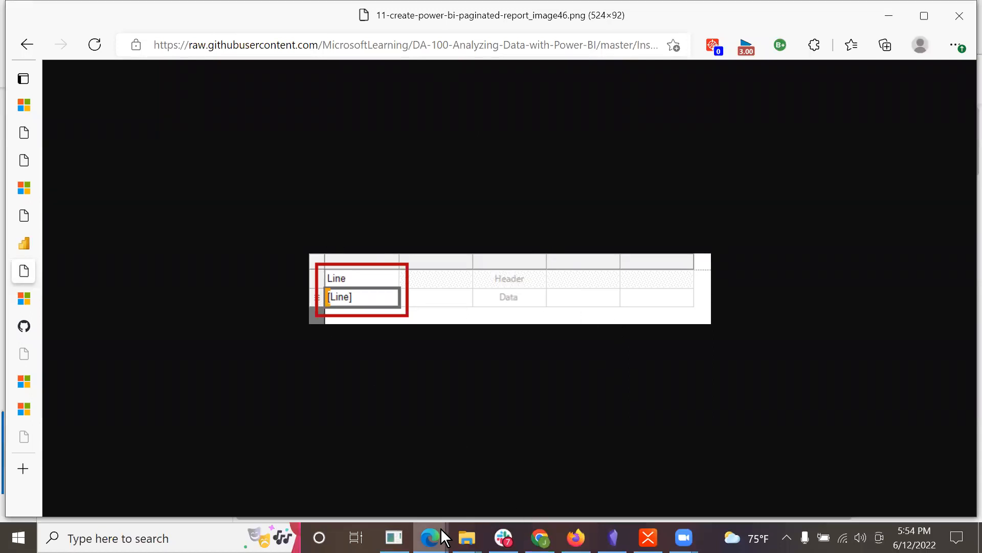
{"action": "mouse_move", "coordinate": [441, 529]}
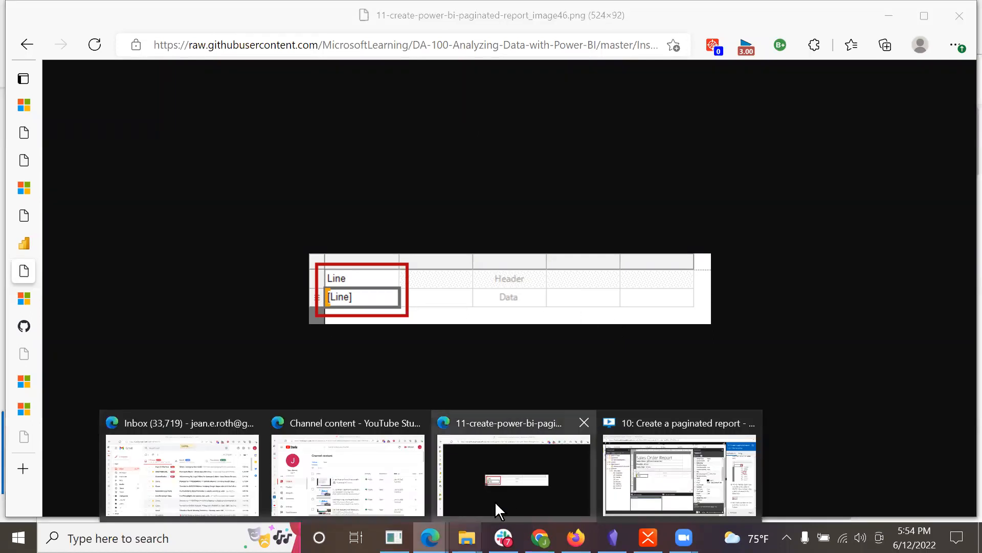
{"action": "left_click", "coordinate": [708, 478]}
Step: Add the Product, Quantity, UnitPrice and Amount fields, in that order, to the table's remaining four columns
{"action": "scroll", "coordinate": [890, 419], "scroll_direction": "down", "scroll_amount": 5}
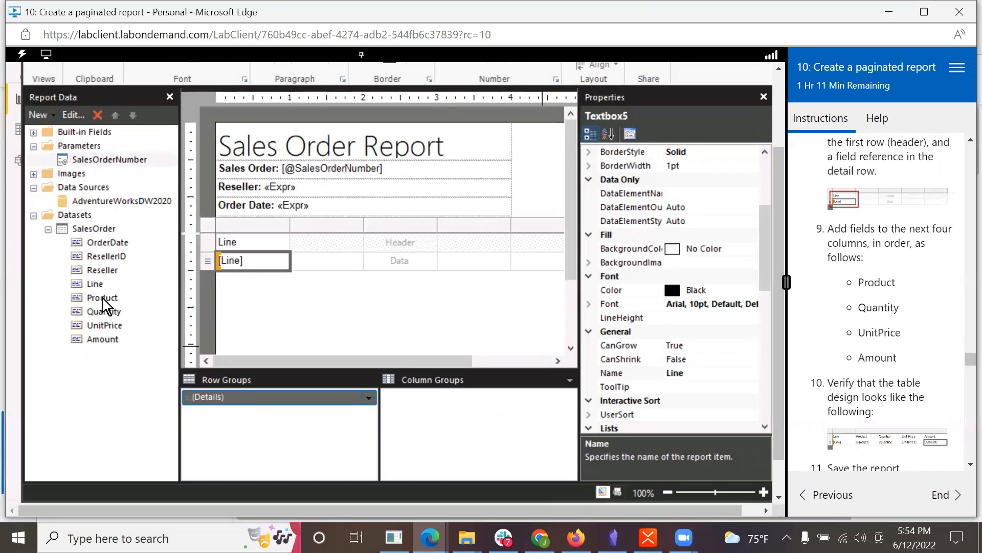
{"action": "left_click_drag", "start_coordinate": [102, 296], "coordinate": [121, 296]}
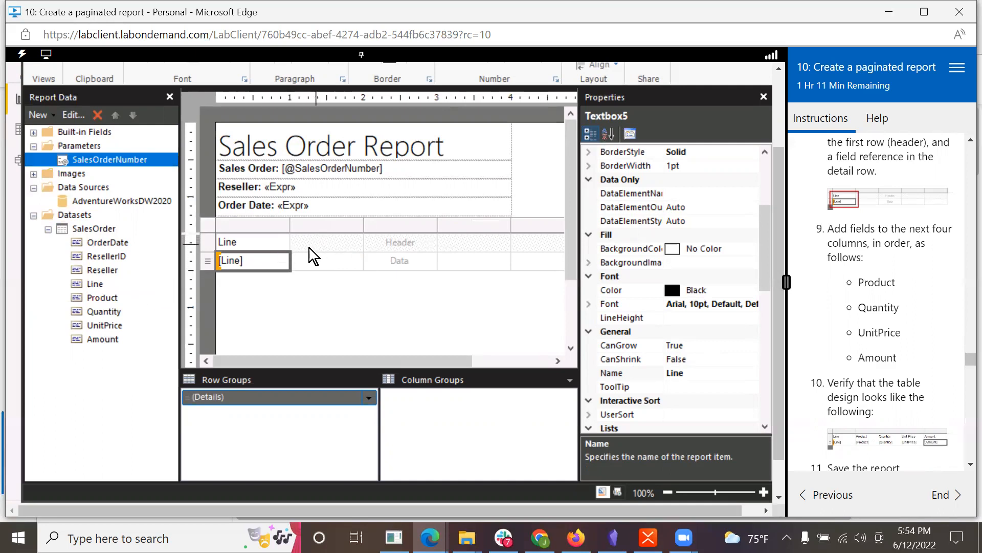
{"action": "left_click_drag", "start_coordinate": [102, 296], "coordinate": [297, 238]}
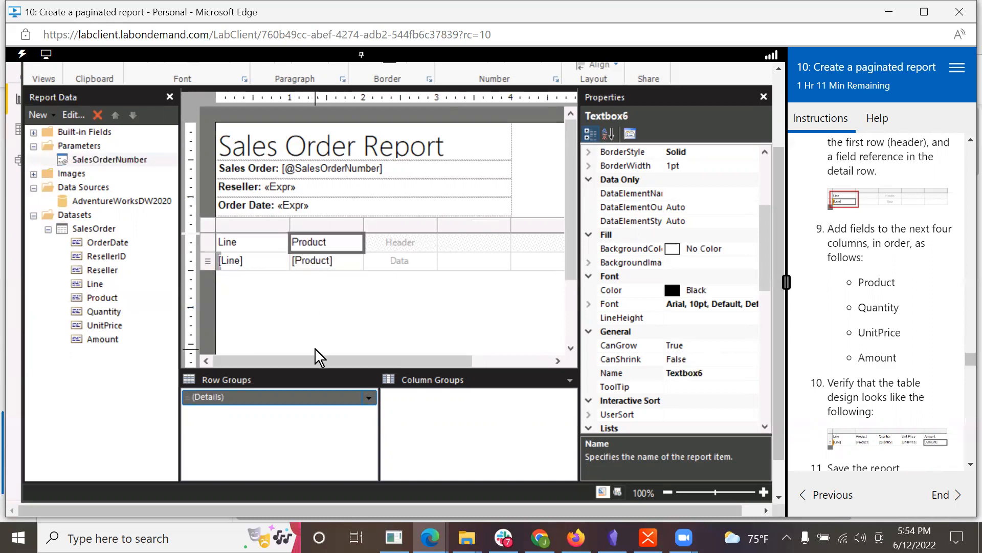
{"action": "scroll", "coordinate": [918, 378], "scroll_direction": "down", "scroll_amount": 1}
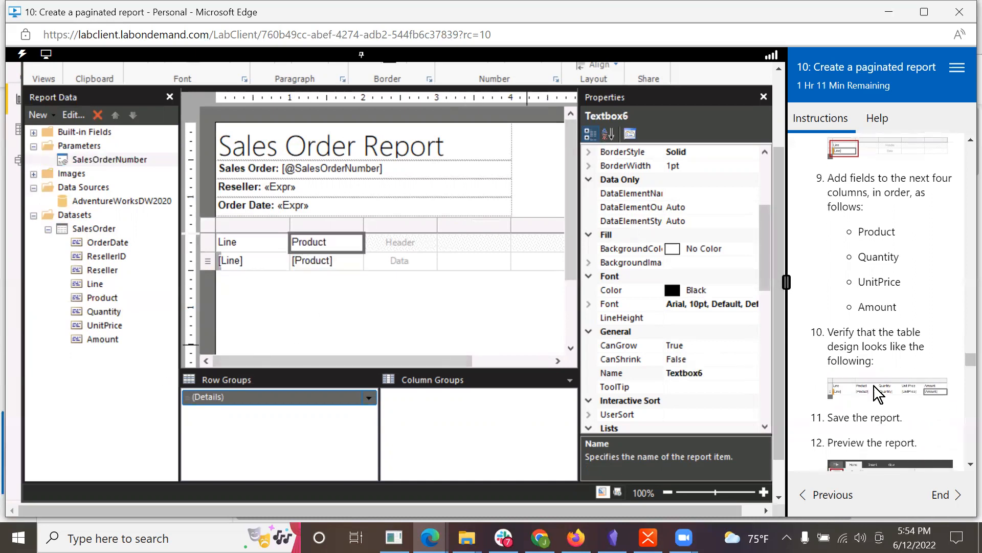
{"action": "left_click_drag", "start_coordinate": [89, 313], "coordinate": [388, 247]}
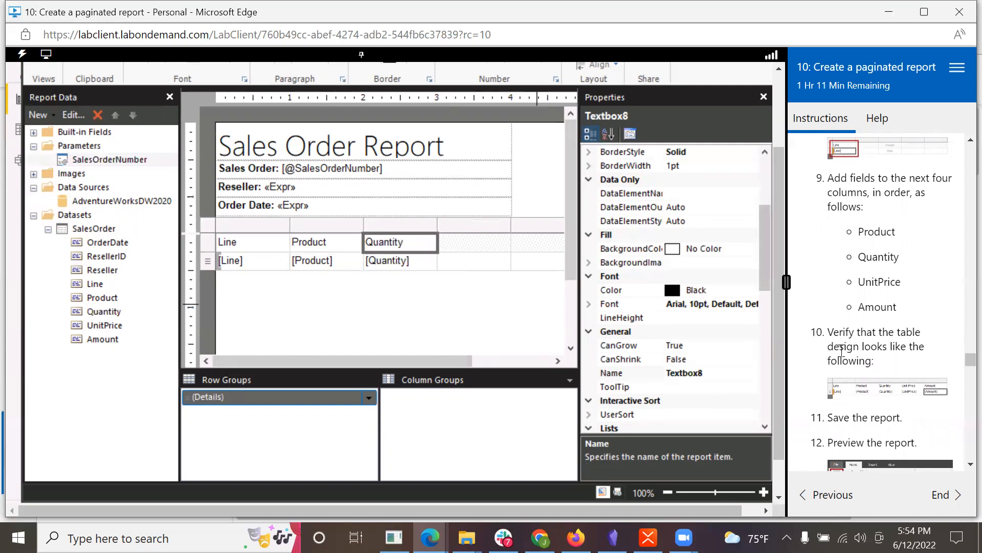
{"action": "left_click_drag", "start_coordinate": [95, 329], "coordinate": [460, 254]}
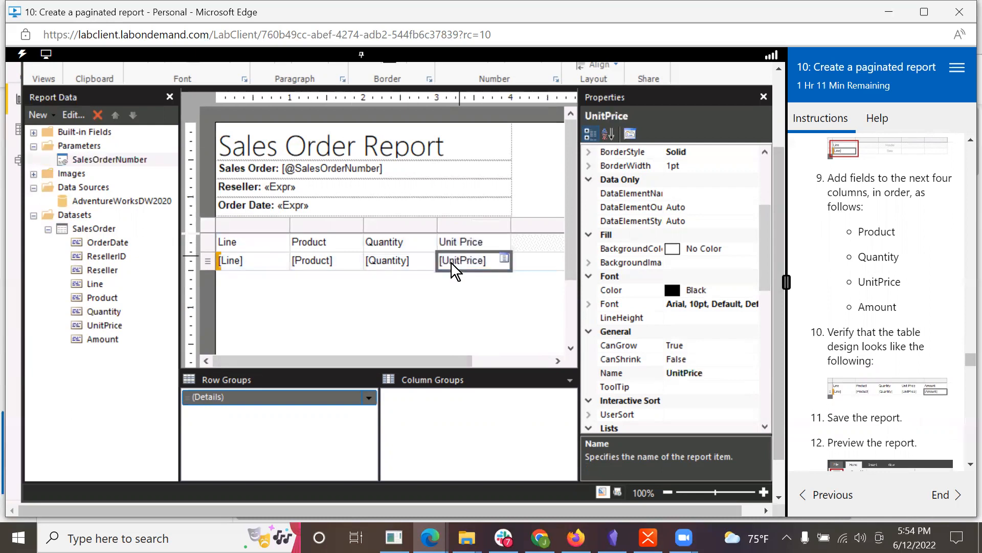
{"action": "left_click_drag", "start_coordinate": [88, 337], "coordinate": [520, 259]}
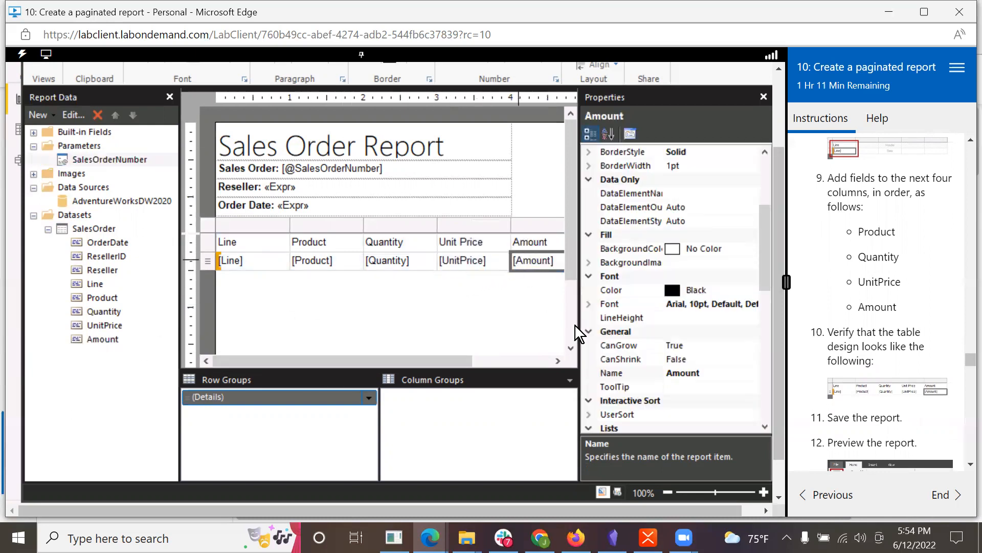
Step: Open the lab's reference image of the finished five-column table design in the other browser window, examine it and return to the lab
{"action": "scroll", "coordinate": [938, 408], "scroll_direction": "down", "scroll_amount": 3}
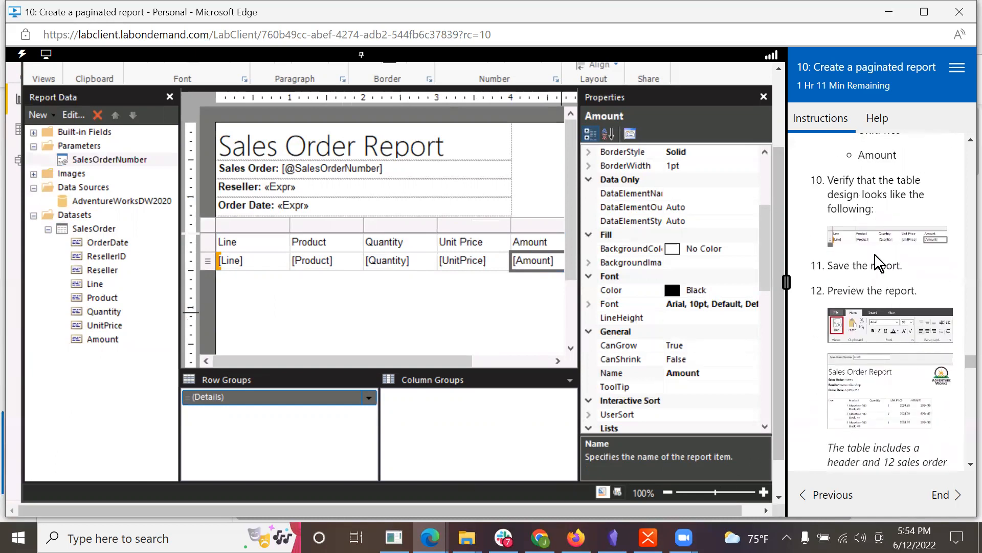
{"action": "right_click", "coordinate": [872, 236]}
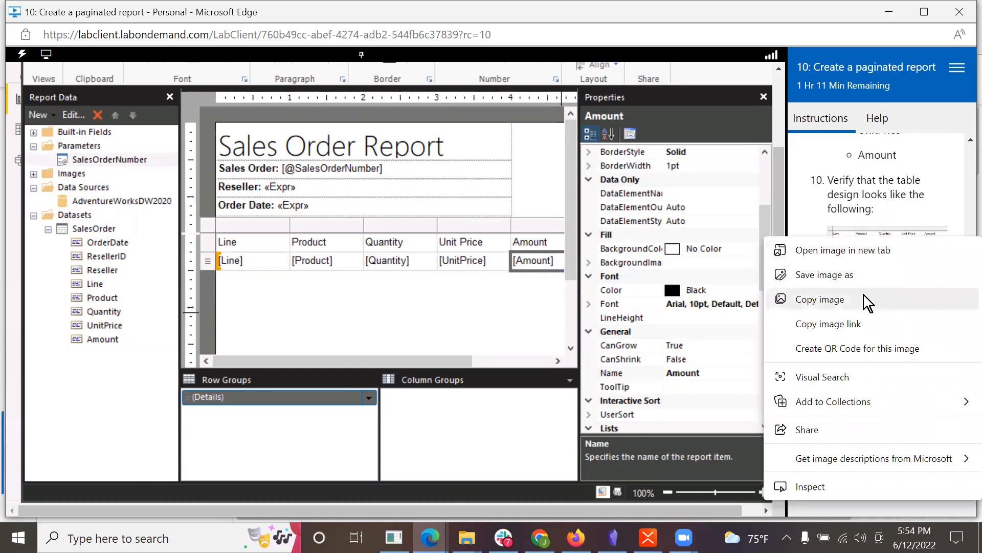
{"action": "left_click", "coordinate": [863, 294]}
{"action": "right_click", "coordinate": [865, 229]}
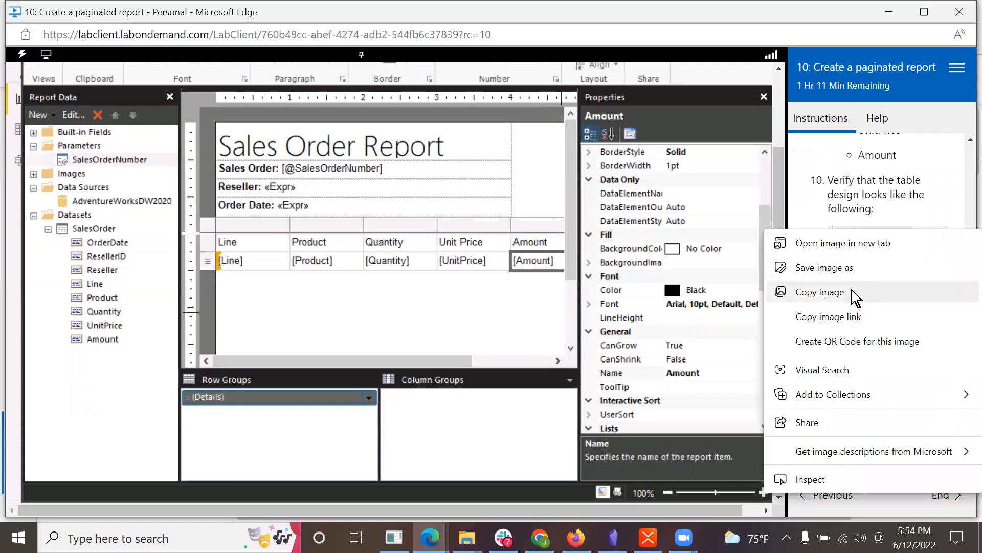
{"action": "left_click", "coordinate": [847, 297]}
{"action": "right_click", "coordinate": [883, 238]}
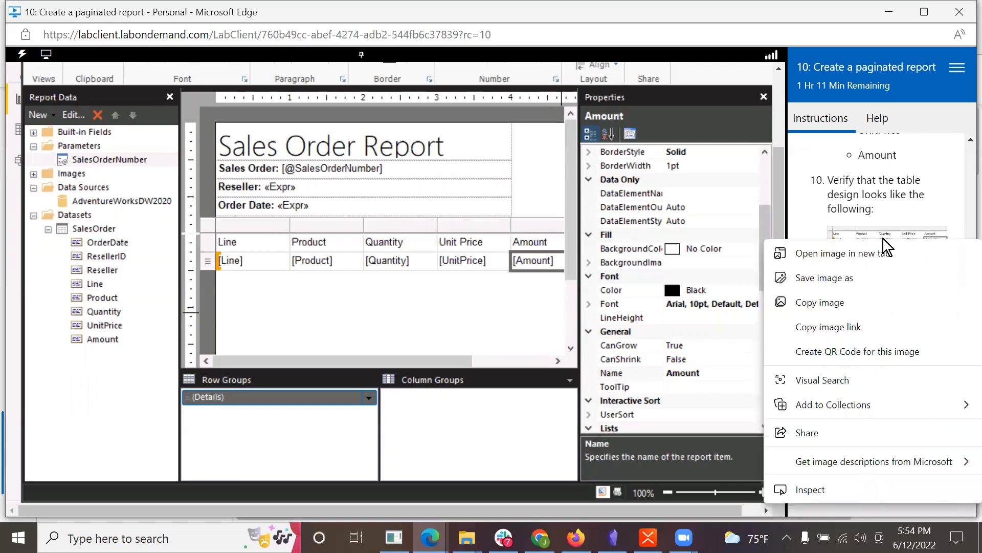
{"action": "left_click", "coordinate": [835, 328]}
{"action": "mouse_move", "coordinate": [429, 537]}
{"action": "left_click", "coordinate": [463, 483]}
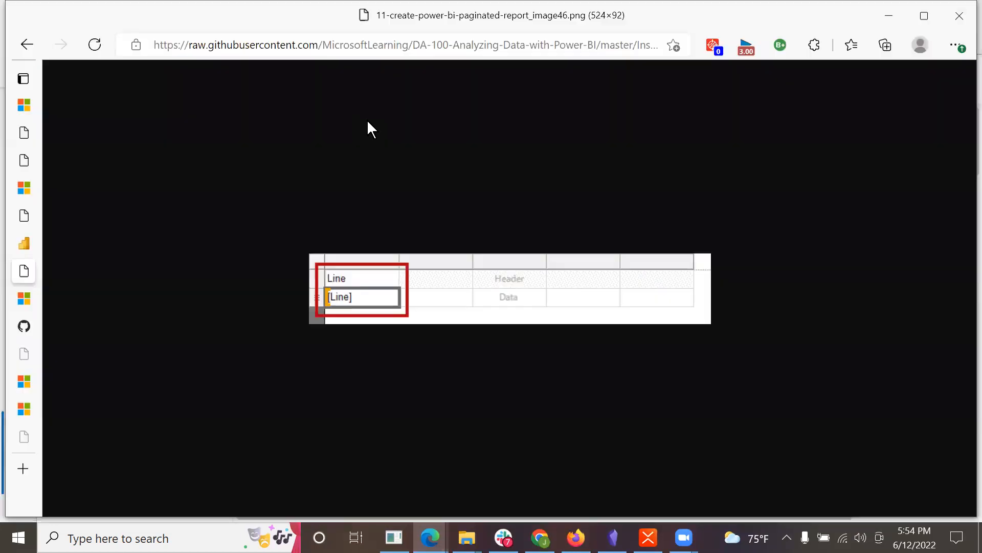
{"action": "left_click", "coordinate": [367, 45]}
{"action": "key", "text": "ctrl+v"}
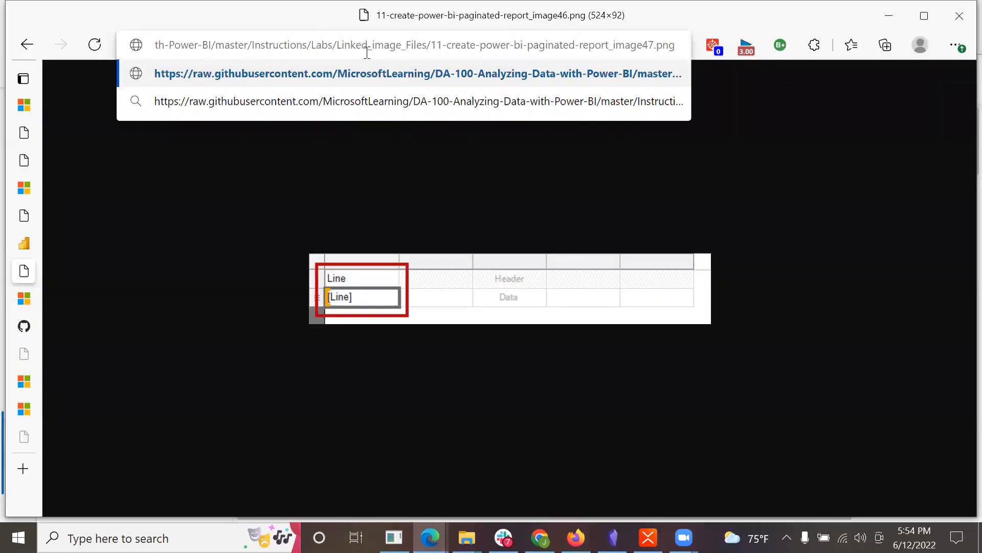
{"action": "key", "text": "Return"}
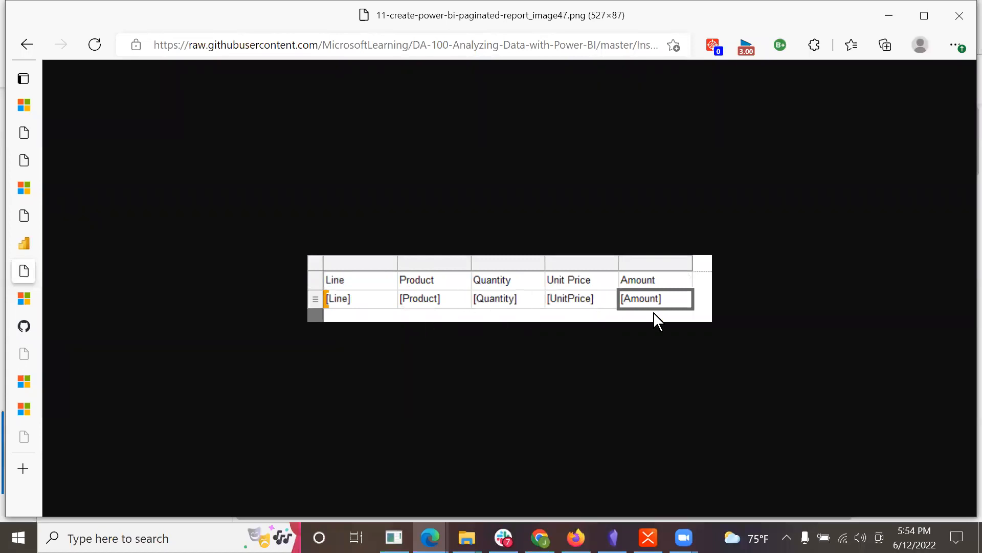
{"action": "mouse_move", "coordinate": [435, 534]}
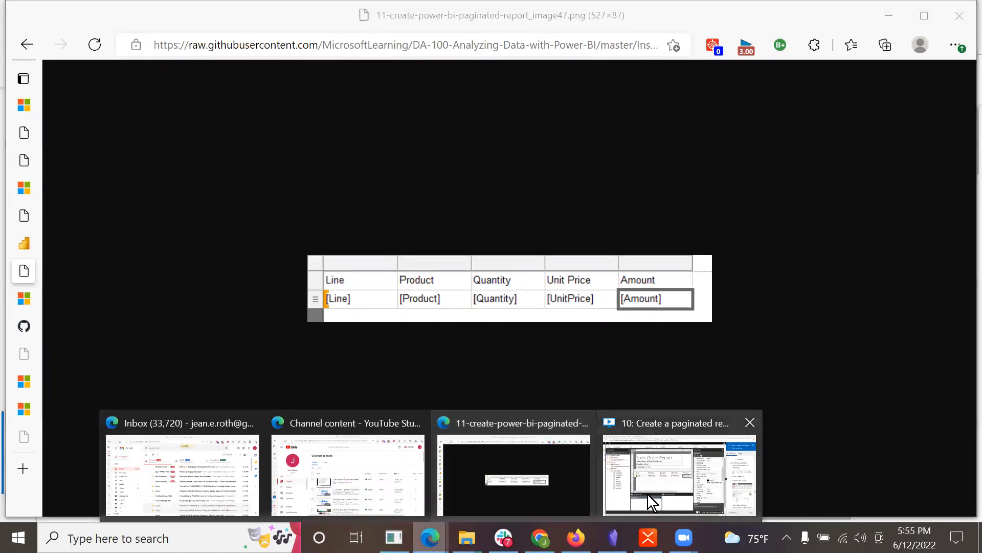
{"action": "left_click", "coordinate": [674, 481]}
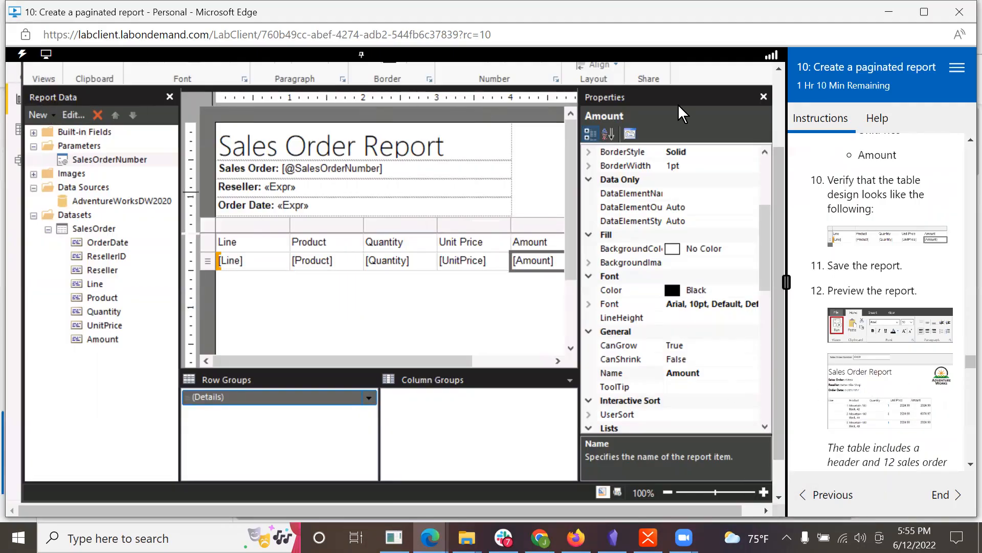
Step: Save the Sales Order Report with its completed table of order lines
{"action": "left_click_drag", "start_coordinate": [780, 157], "coordinate": [771, 75]}
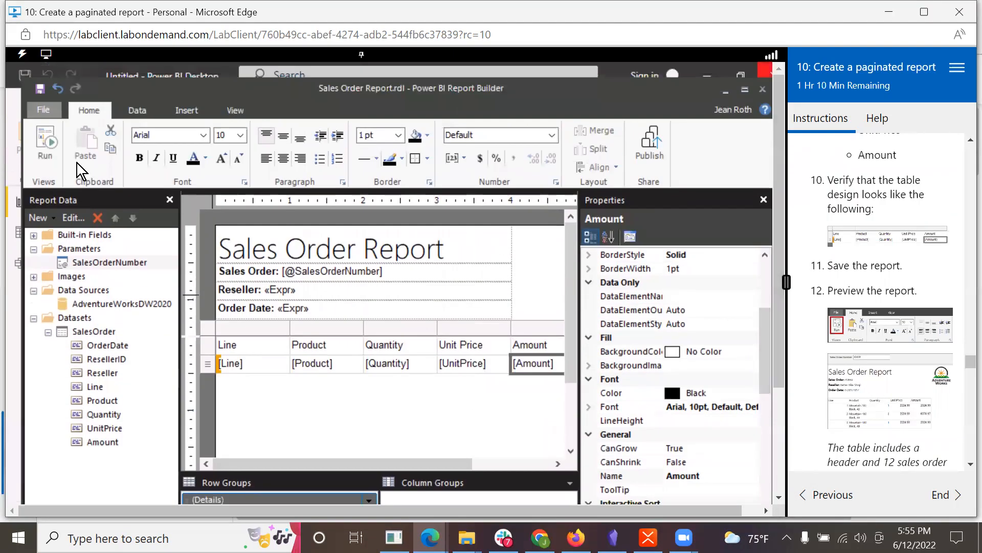
{"action": "left_click", "coordinate": [38, 109]}
{"action": "left_click", "coordinate": [51, 214]}
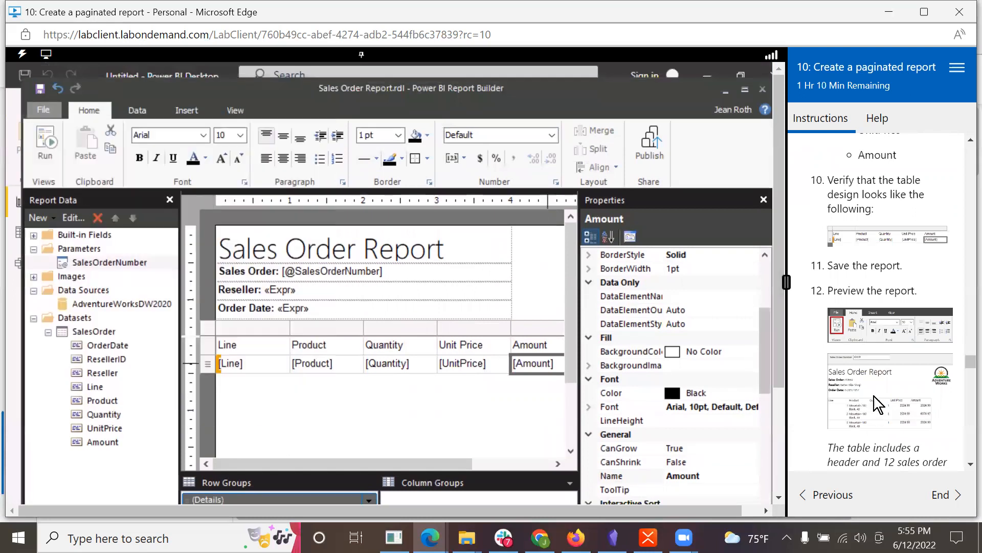
Step: Preview the Sales Order Report and look through its table of order lines
{"action": "scroll", "coordinate": [878, 404], "scroll_direction": "down", "scroll_amount": 3}
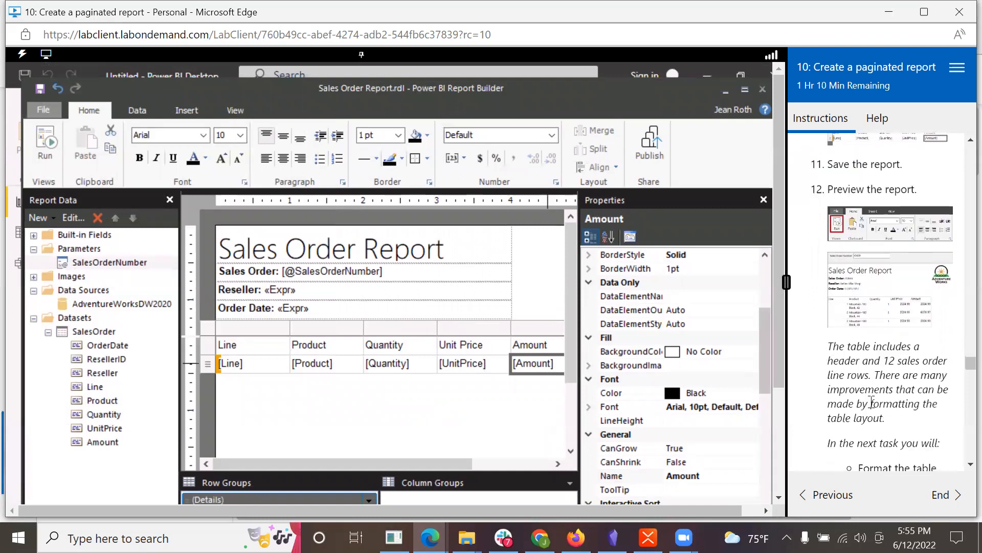
{"action": "left_click", "coordinate": [45, 146]}
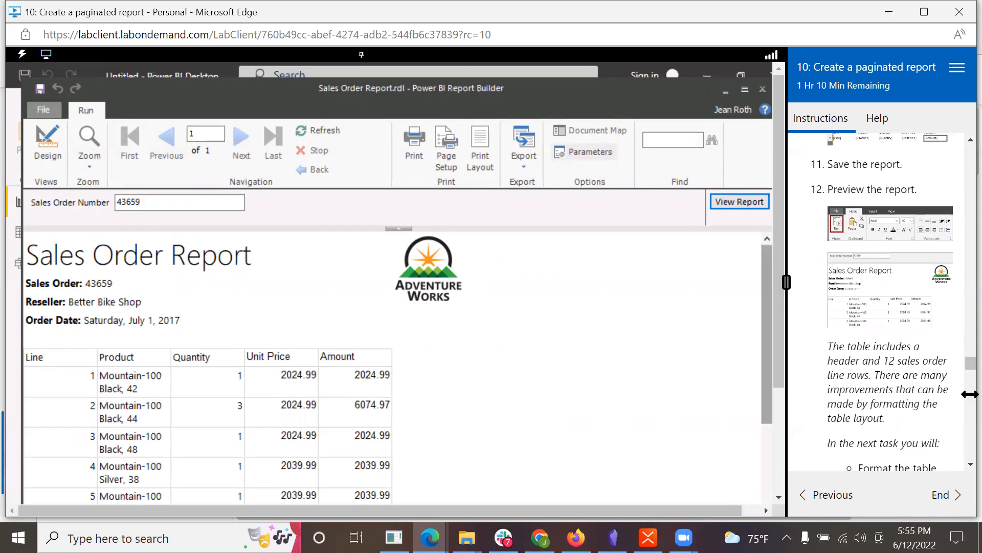
{"action": "scroll", "coordinate": [864, 406], "scroll_direction": "down", "scroll_amount": 1}
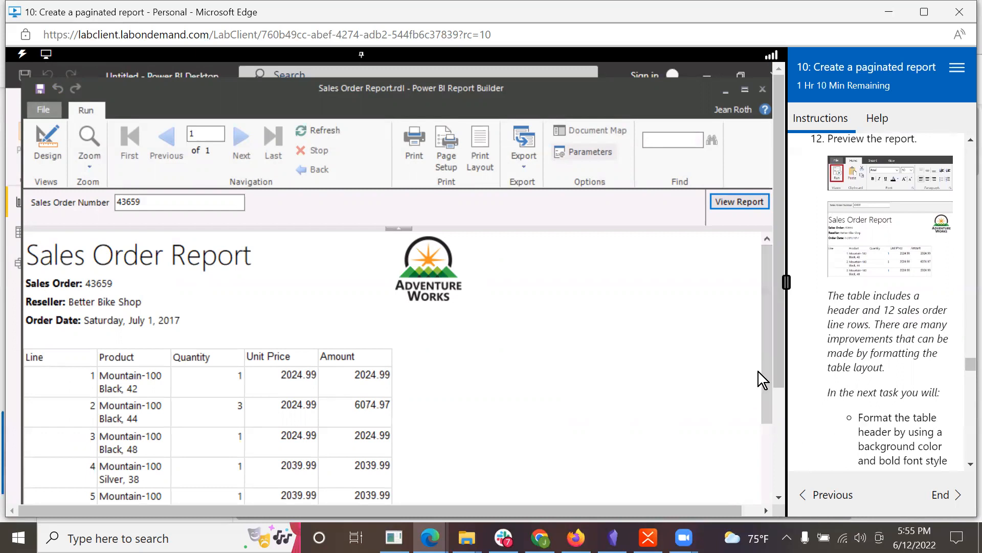
{"action": "left_click_drag", "start_coordinate": [768, 391], "coordinate": [770, 238]}
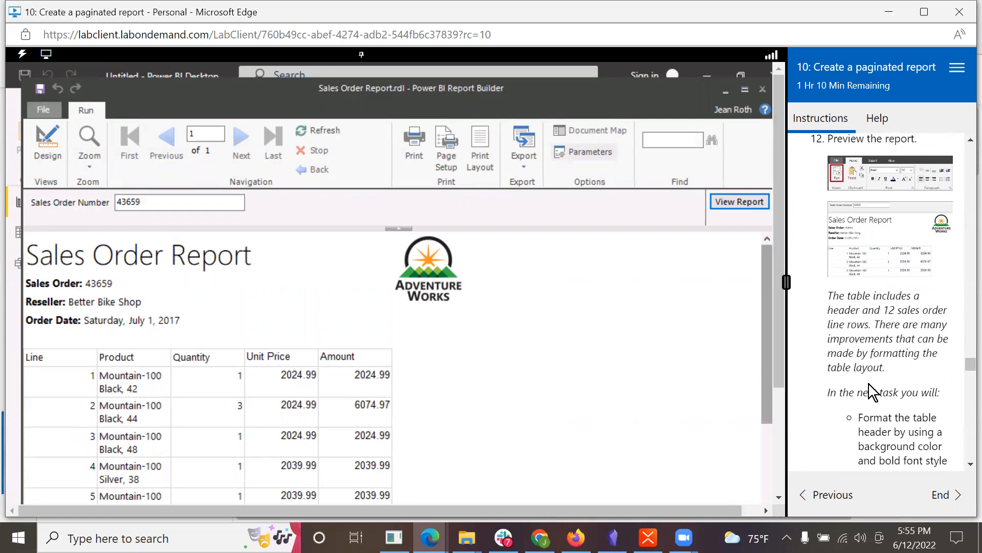
Step: Read the lab's formatting task, return the report to design view and reveal the table's cell guides from the Product header cell
{"action": "scroll", "coordinate": [869, 384], "scroll_direction": "down", "scroll_amount": 3}
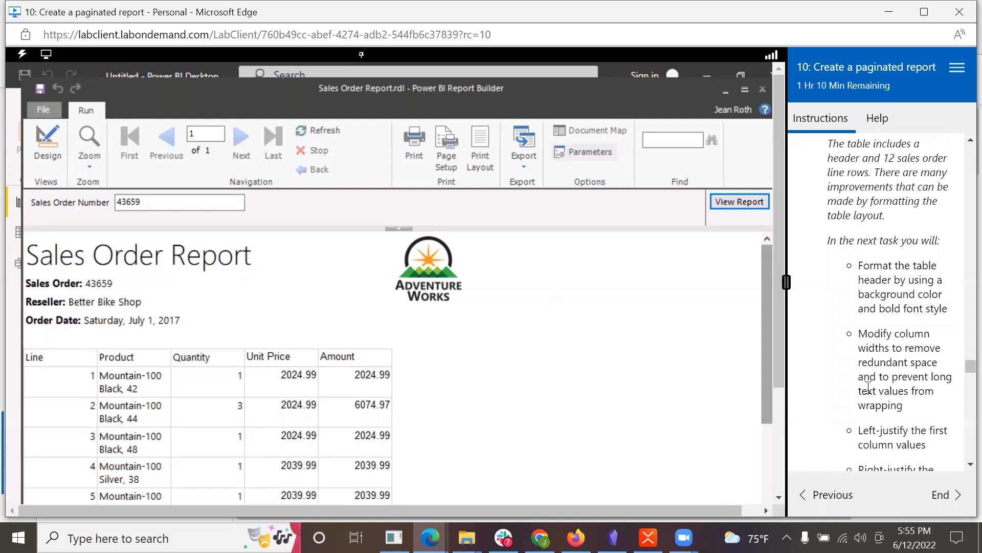
{"action": "scroll", "coordinate": [869, 388], "scroll_direction": "down", "scroll_amount": 2}
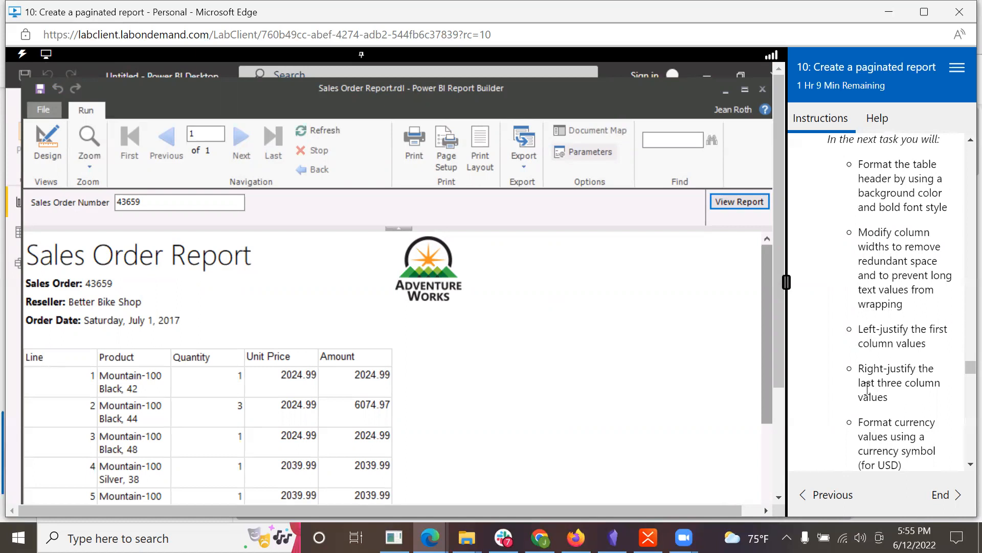
{"action": "scroll", "coordinate": [867, 388], "scroll_direction": "down", "scroll_amount": 1}
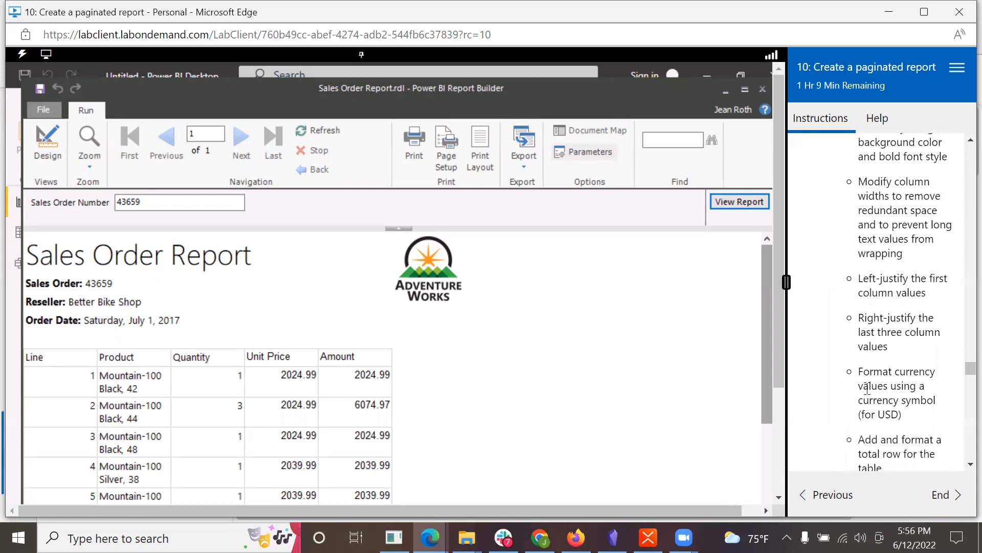
{"action": "scroll", "coordinate": [867, 387], "scroll_direction": "down", "scroll_amount": 2}
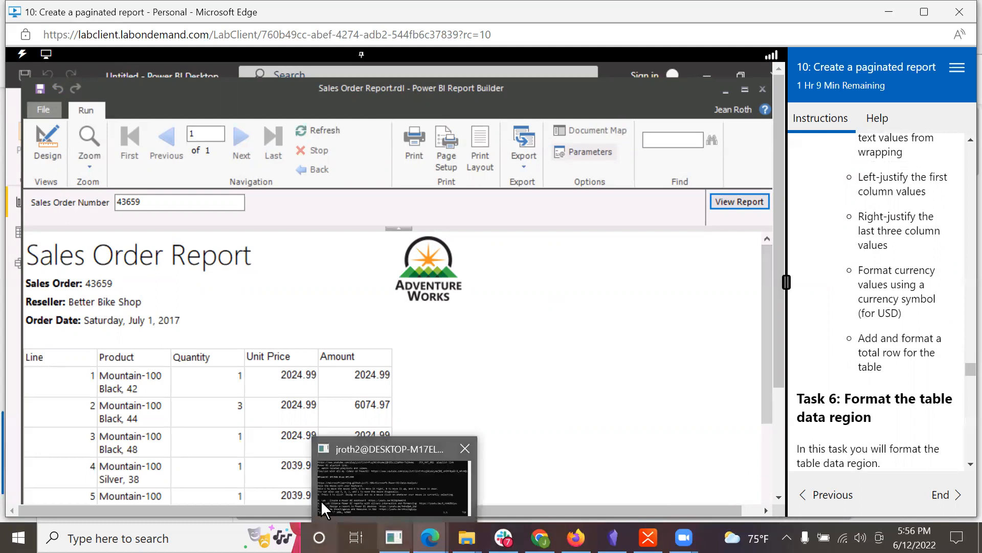
{"action": "scroll", "coordinate": [907, 415], "scroll_direction": "down", "scroll_amount": 5}
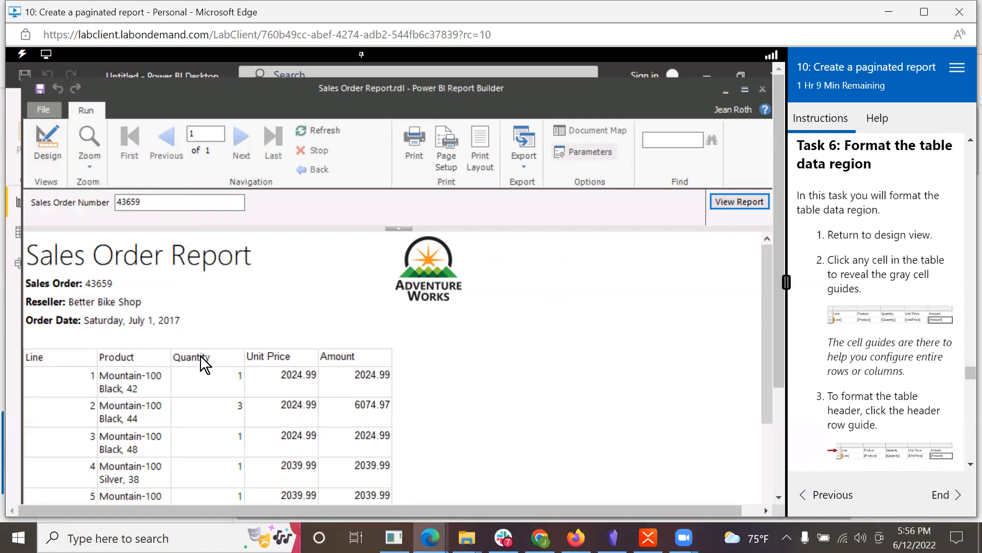
{"action": "left_click", "coordinate": [50, 137]}
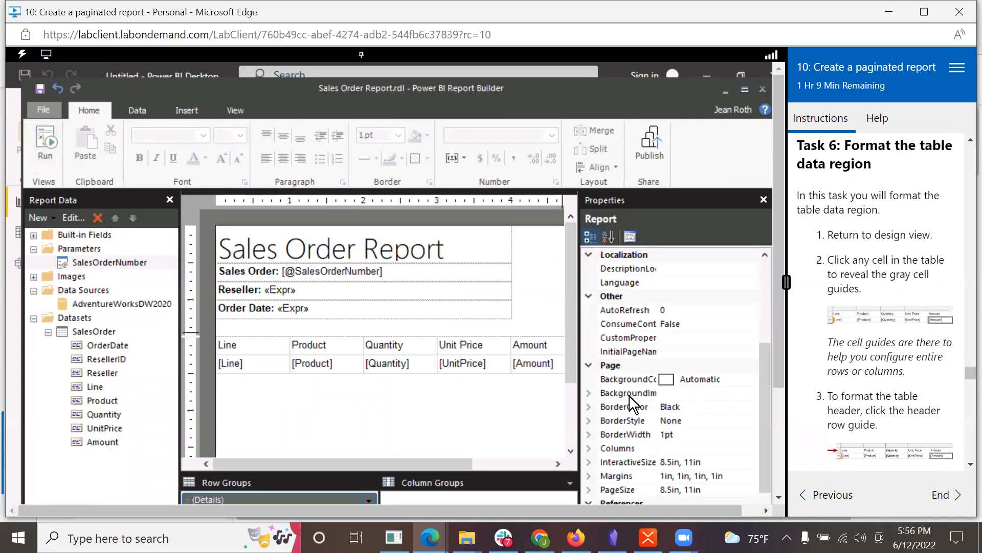
{"action": "left_click", "coordinate": [321, 345]}
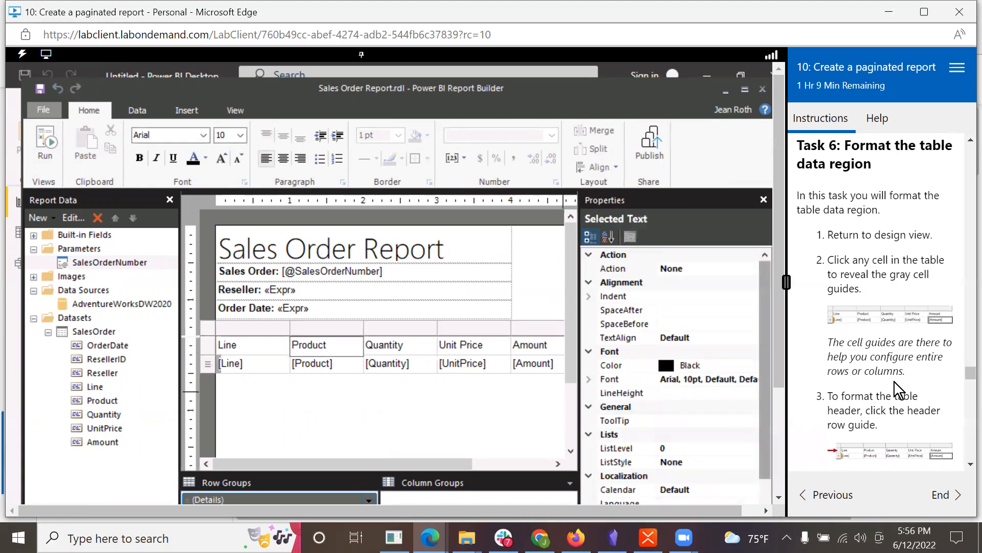
Step: Select the table's entire header row and set its background color to DarkGreen
{"action": "scroll", "coordinate": [898, 391], "scroll_direction": "down", "scroll_amount": 2}
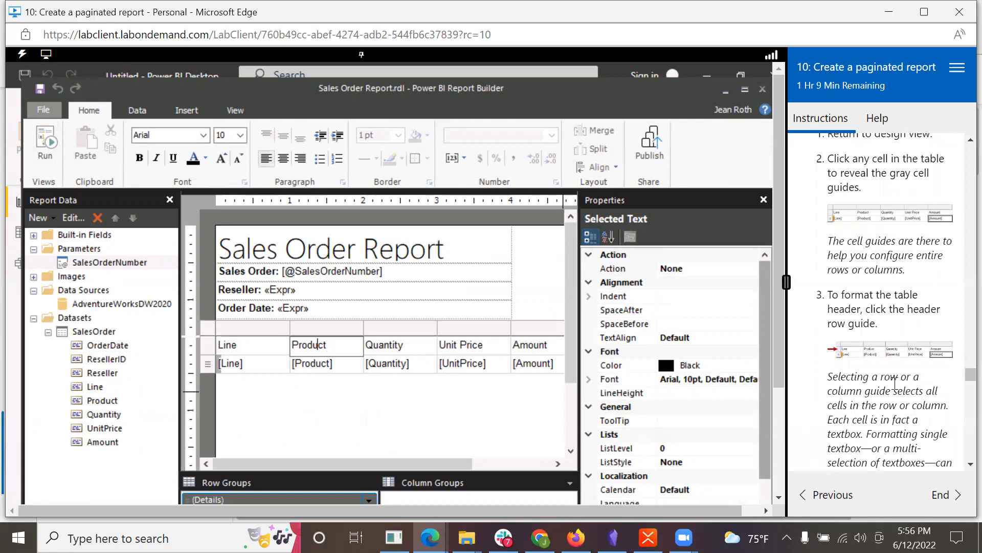
{"action": "scroll", "coordinate": [894, 384], "scroll_direction": "down", "scroll_amount": 2}
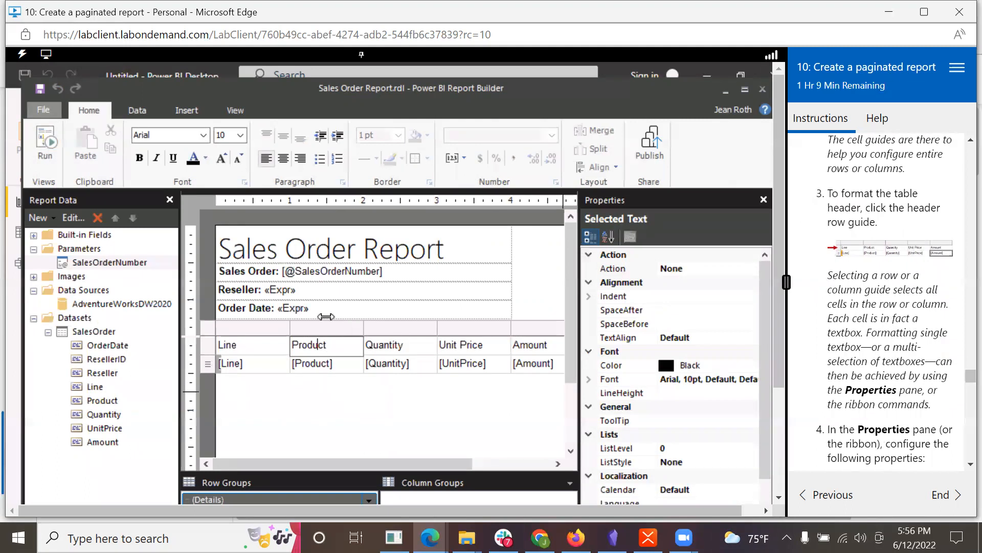
{"action": "left_click", "coordinate": [211, 340]}
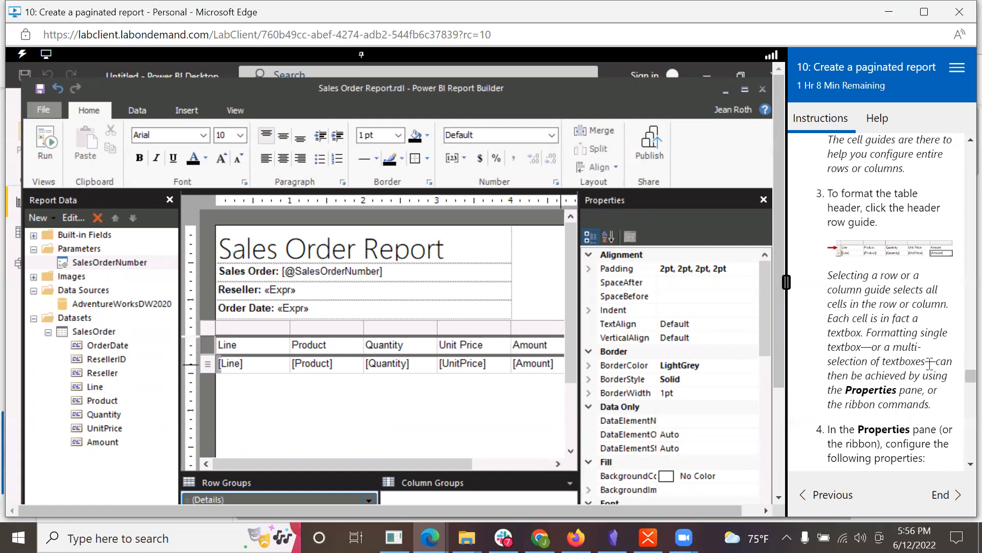
{"action": "scroll", "coordinate": [930, 364], "scroll_direction": "down", "scroll_amount": 1}
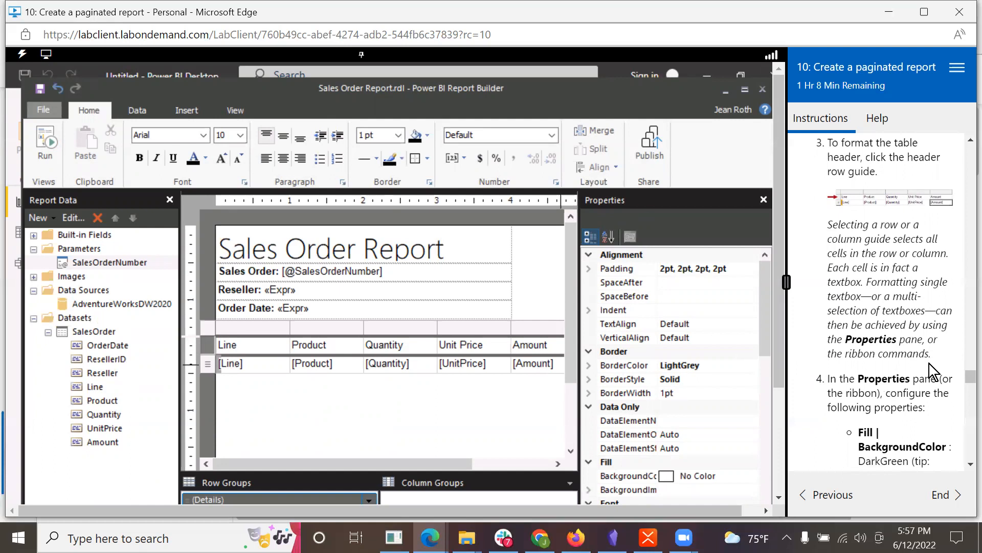
{"action": "scroll", "coordinate": [929, 363], "scroll_direction": "down", "scroll_amount": 4}
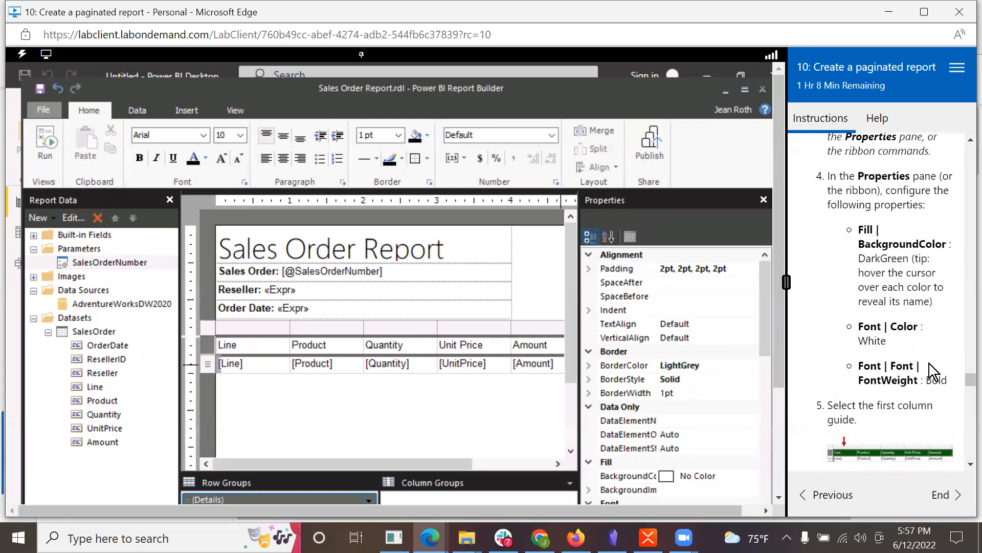
{"action": "scroll", "coordinate": [929, 363], "scroll_direction": "down", "scroll_amount": 1}
{"action": "scroll", "coordinate": [929, 363], "scroll_direction": "up", "scroll_amount": 1}
{"action": "left_click_drag", "start_coordinate": [762, 333], "coordinate": [708, 383]}
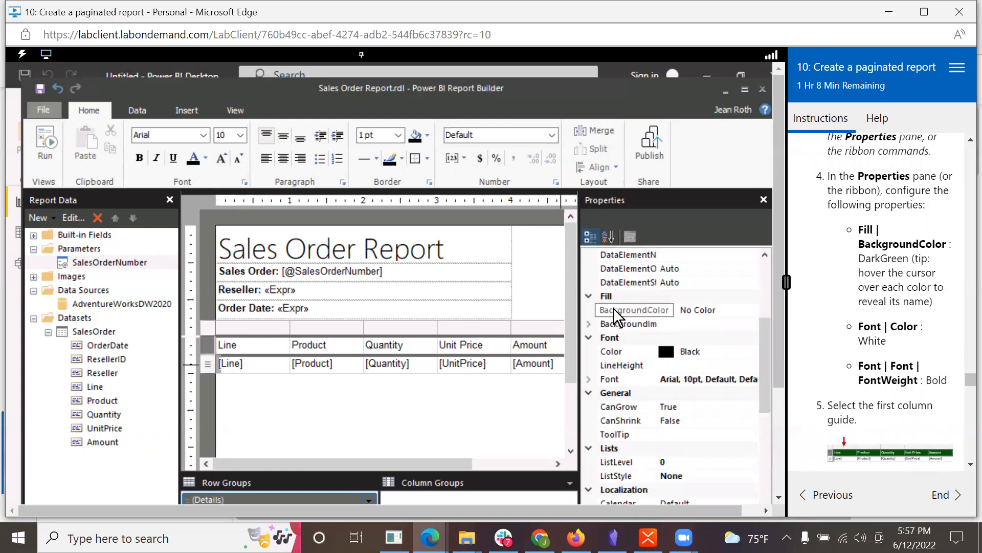
{"action": "left_click", "coordinate": [688, 310]}
{"action": "left_click", "coordinate": [751, 310]}
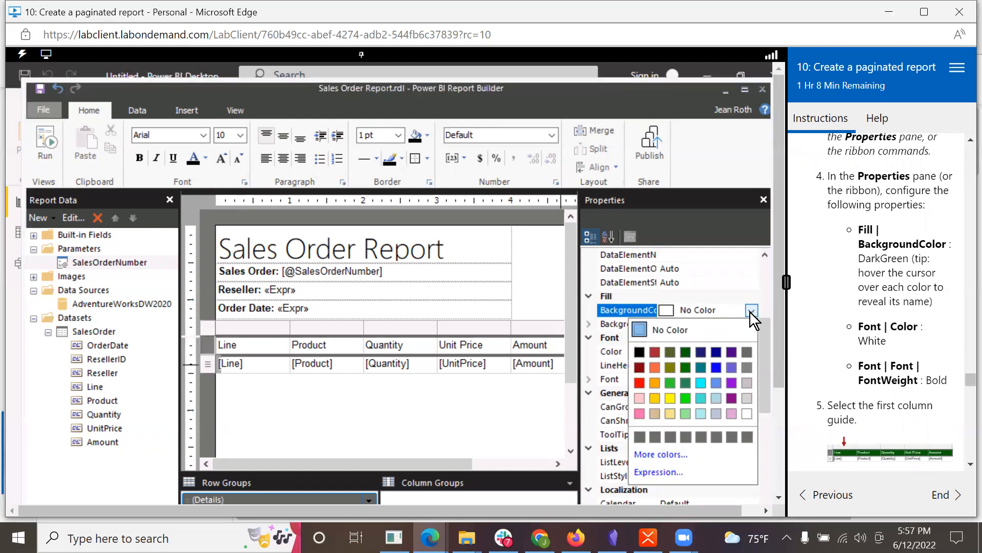
{"action": "left_click", "coordinate": [683, 350]}
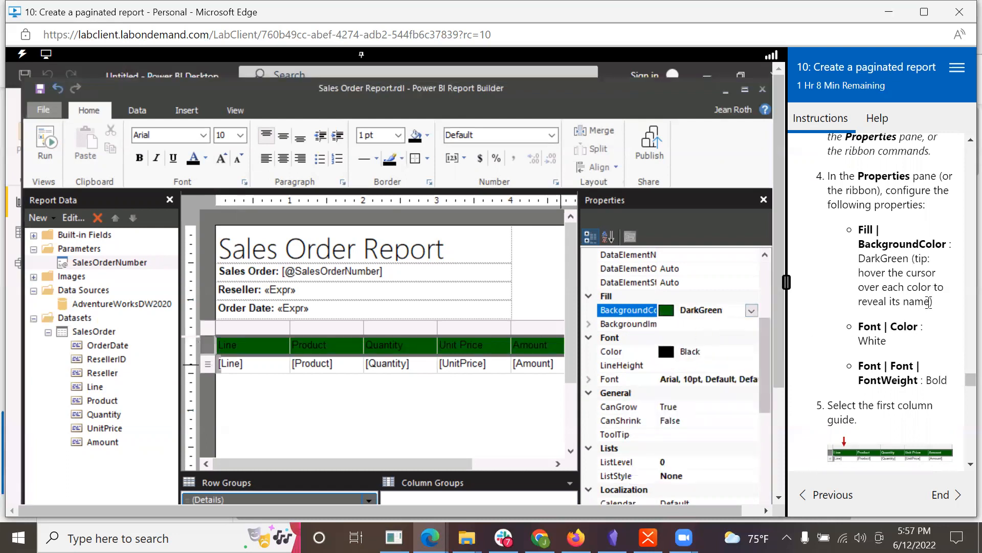
Step: Set the table header row's font color to White and make its text bold
{"action": "scroll", "coordinate": [927, 308], "scroll_direction": "down", "scroll_amount": 2}
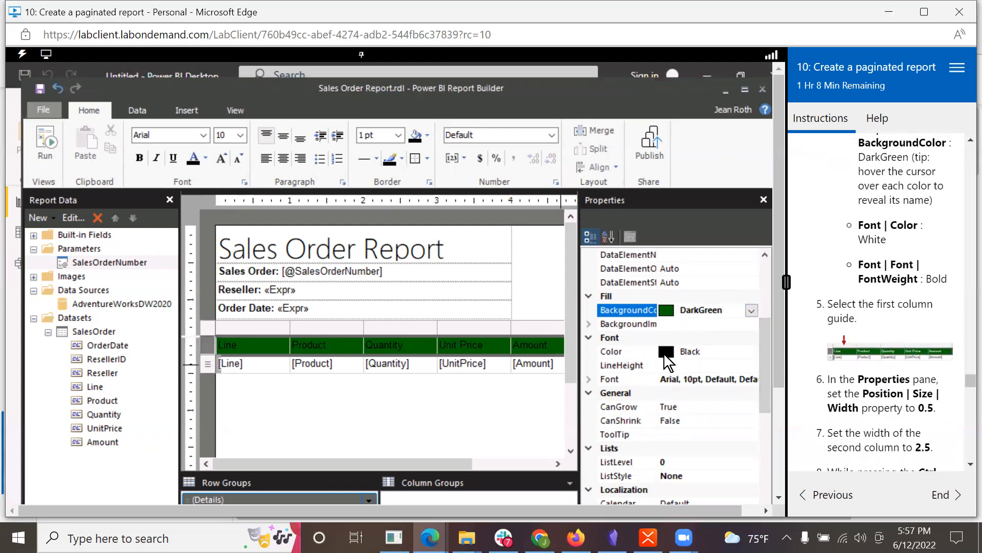
{"action": "left_click", "coordinate": [745, 353]}
{"action": "left_click", "coordinate": [751, 352]}
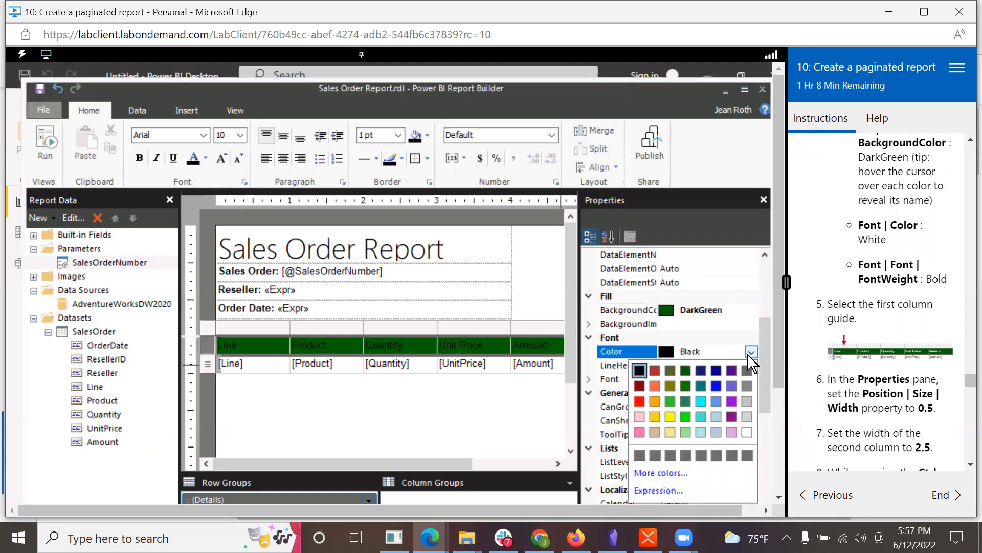
{"action": "left_click", "coordinate": [748, 433]}
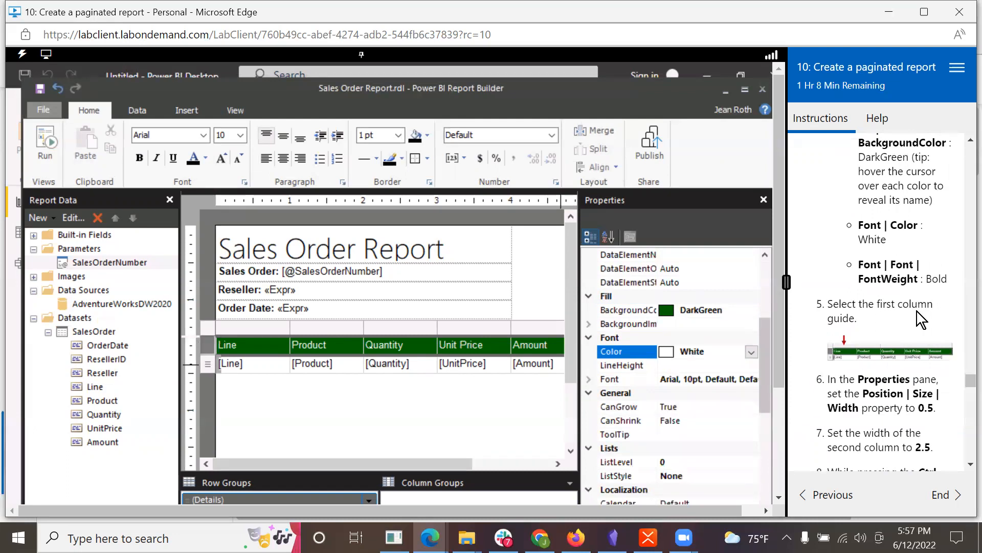
{"action": "scroll", "coordinate": [920, 310], "scroll_direction": "down", "scroll_amount": 1}
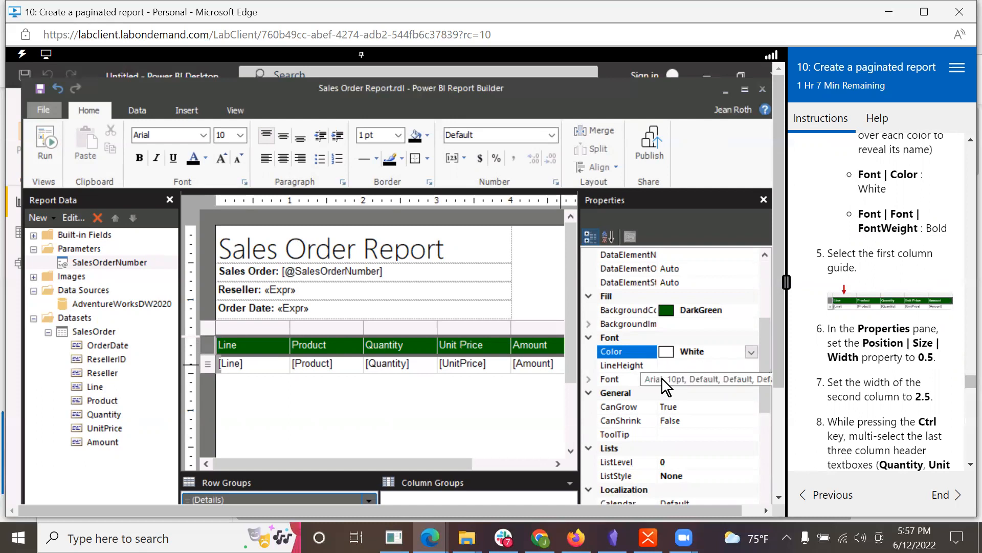
{"action": "left_click", "coordinate": [727, 383]}
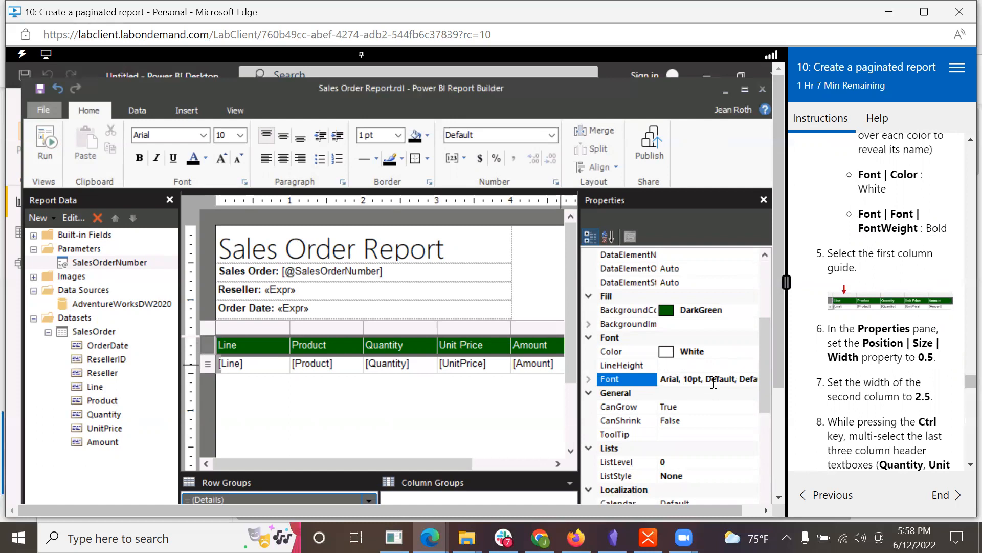
{"action": "left_click", "coordinate": [140, 158]}
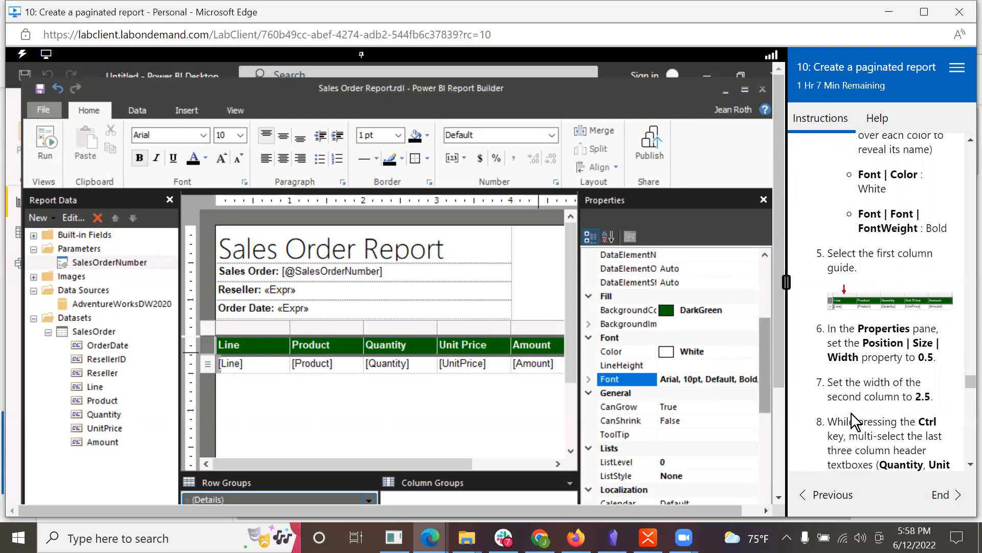
Step: Try setting the width to 0.5 in with the whole header row selected, and undo the change
{"action": "scroll", "coordinate": [852, 413], "scroll_direction": "down", "scroll_amount": 1}
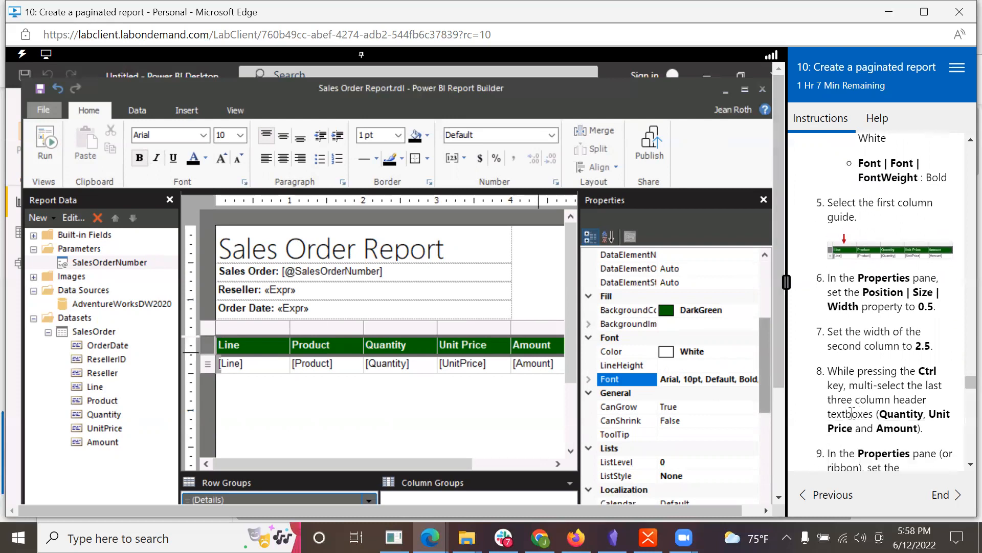
{"action": "scroll", "coordinate": [852, 413], "scroll_direction": "up", "scroll_amount": 1}
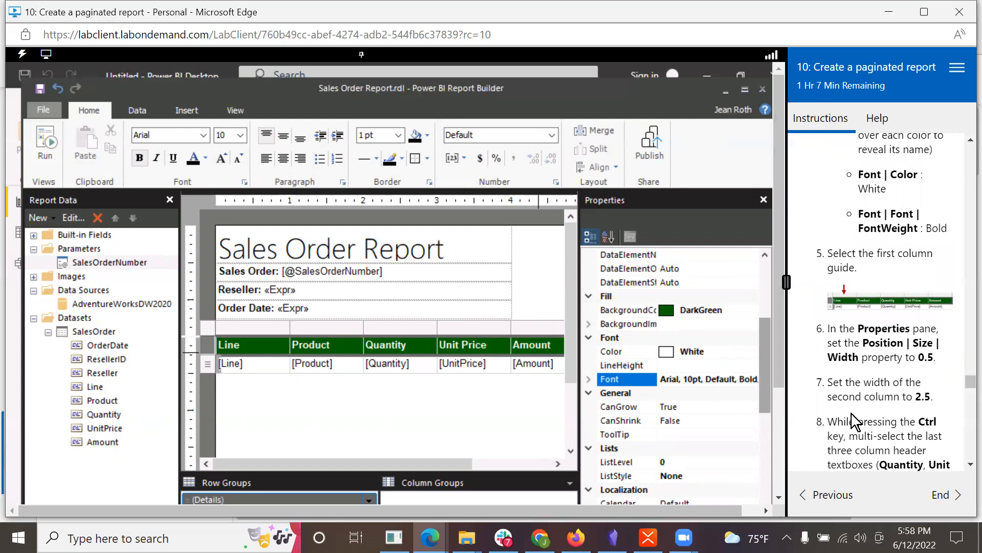
{"action": "left_click", "coordinate": [210, 340]}
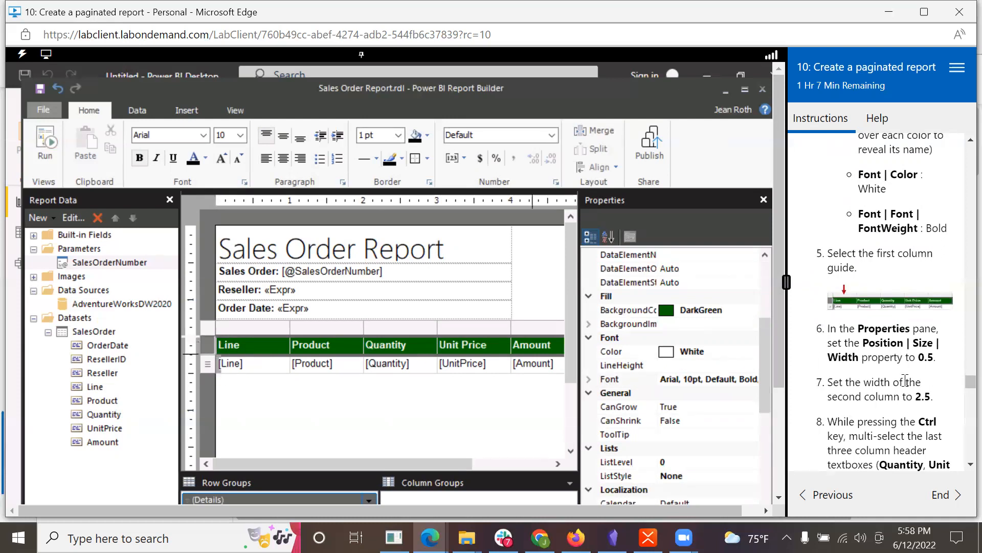
{"action": "scroll", "coordinate": [904, 381], "scroll_direction": "down", "scroll_amount": 1}
{"action": "scroll", "coordinate": [906, 382], "scroll_direction": "down", "scroll_amount": 1}
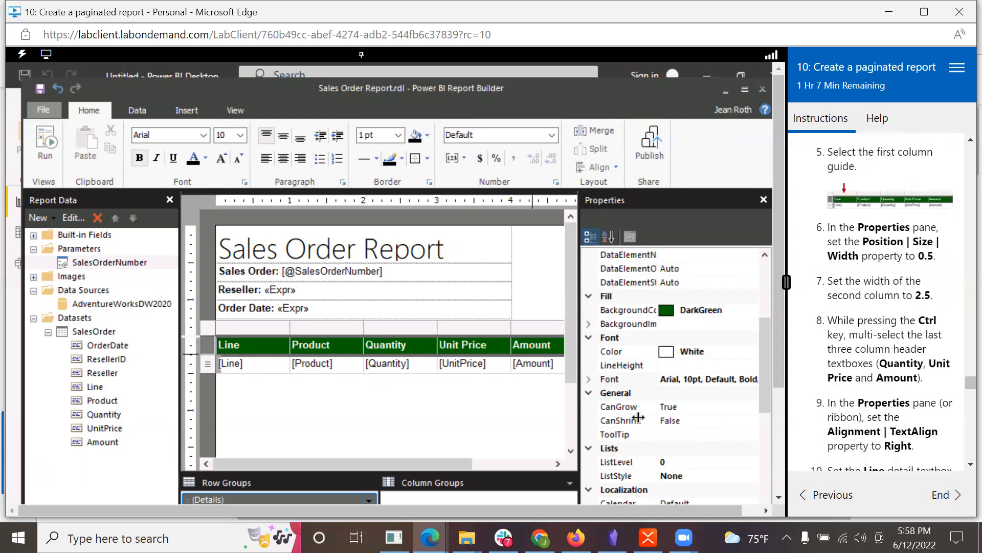
{"action": "scroll", "coordinate": [682, 410], "scroll_direction": "down", "scroll_amount": 6}
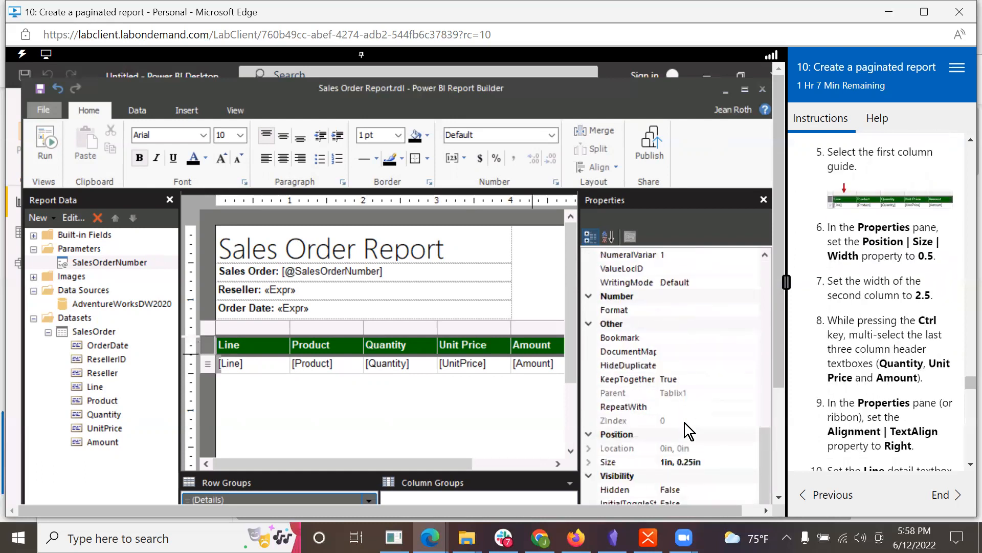
{"action": "left_click", "coordinate": [589, 463]}
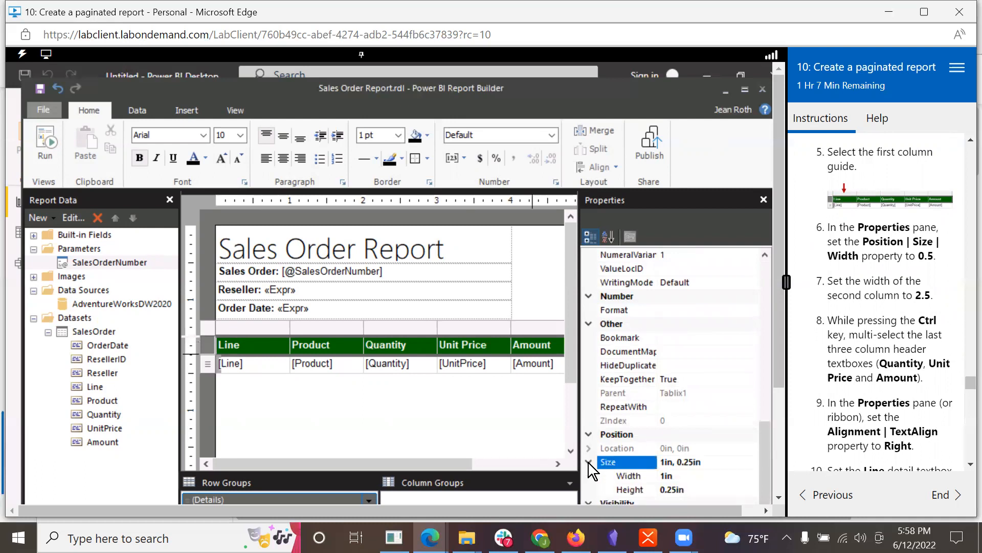
{"action": "scroll", "coordinate": [724, 481], "scroll_direction": "down", "scroll_amount": 1}
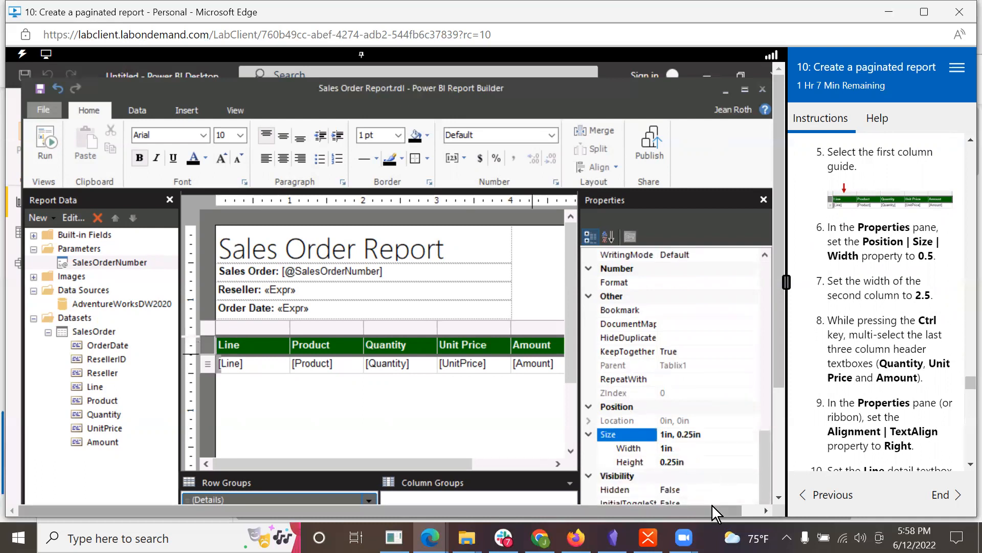
{"action": "left_click", "coordinate": [670, 449]}
{"action": "key", "text": "BackSpace"}
{"action": "type", "text": "0.5"}
{"action": "key", "text": "Return"}
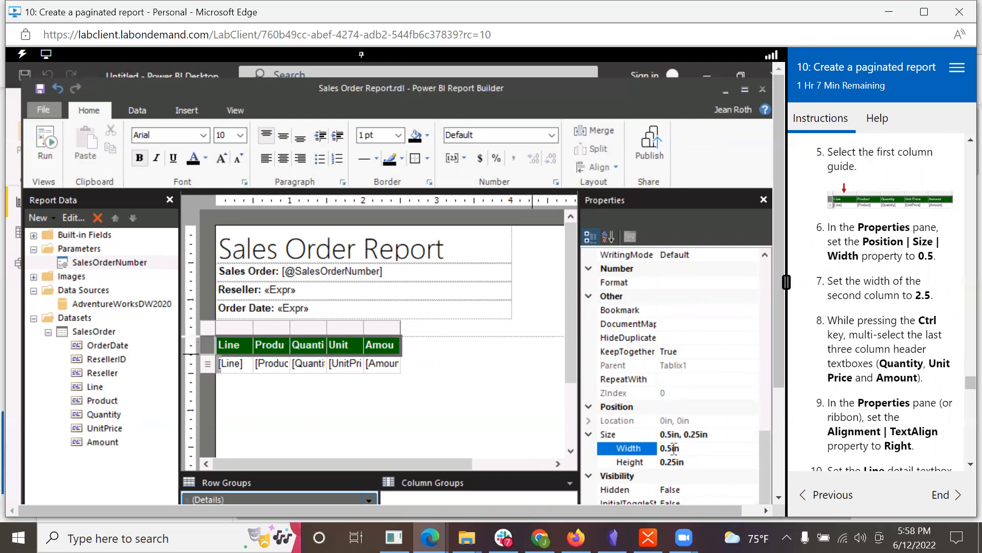
{"action": "key", "text": "ctrl+z"}
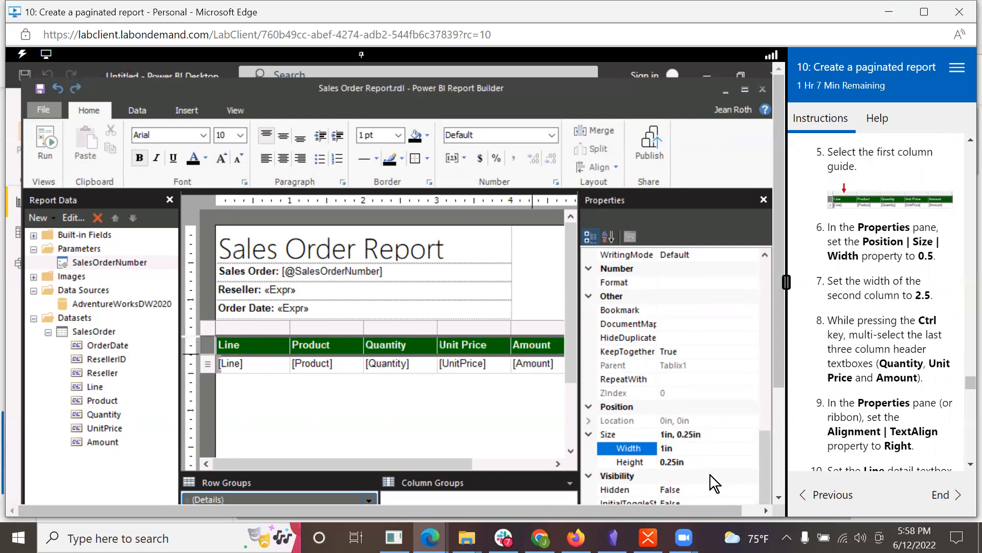
Step: Select the entire Line column of the table and set its width to 0.5 in
{"action": "left_click", "coordinate": [244, 326]}
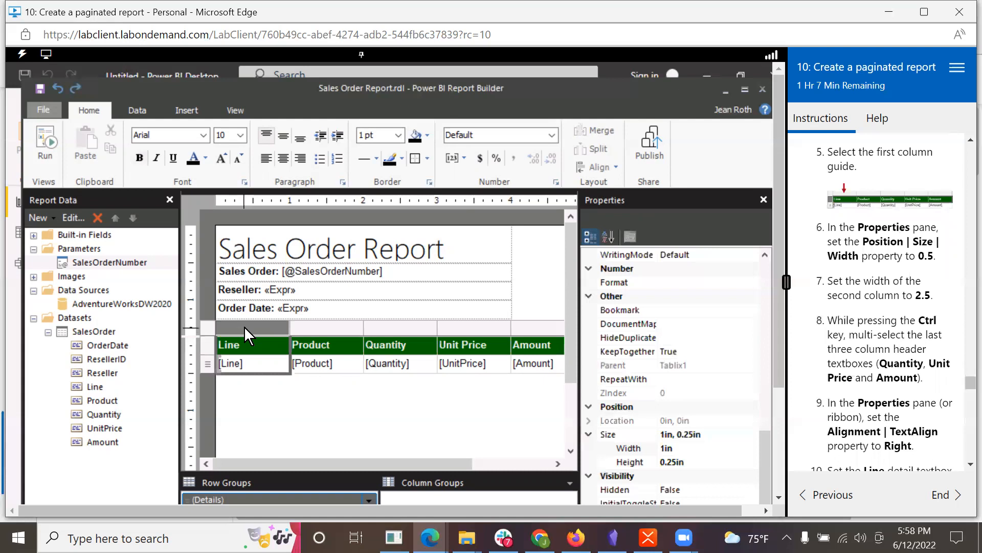
{"action": "left_click", "coordinate": [665, 449]}
{"action": "key", "text": "BackSpace"}
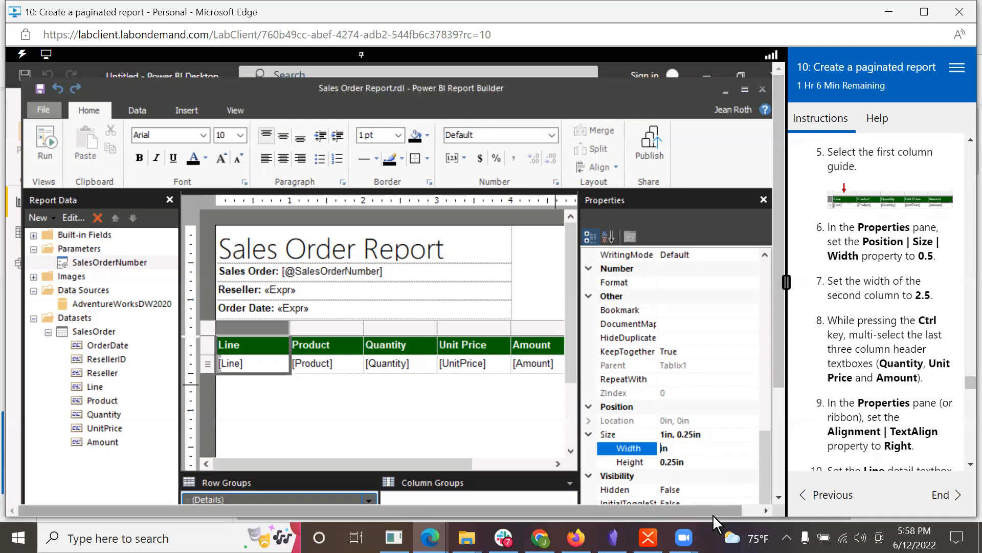
{"action": "type", "text": "0.5"}
{"action": "key", "text": "Return"}
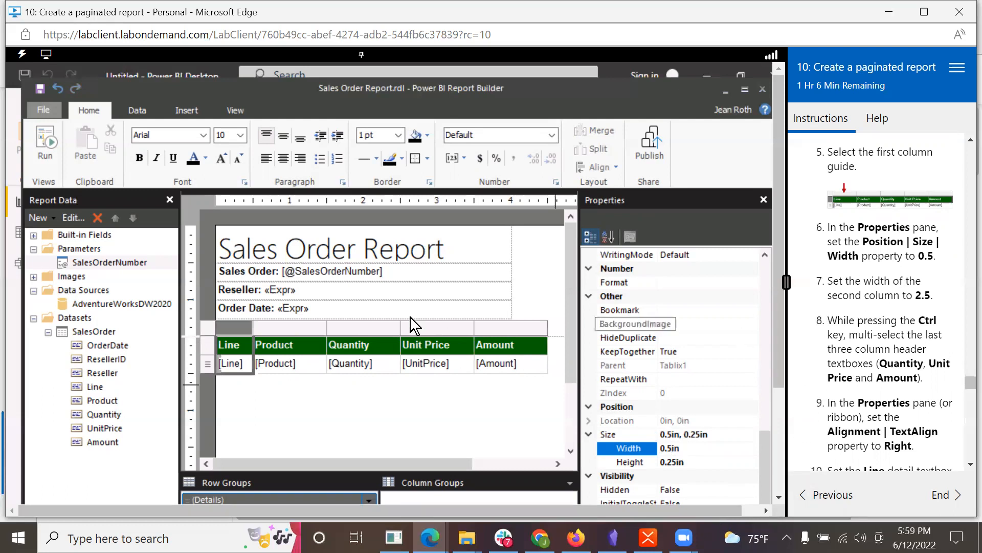
Step: Select the entire Product column of the table and set its width to 2.5 in
{"action": "left_click", "coordinate": [290, 328]}
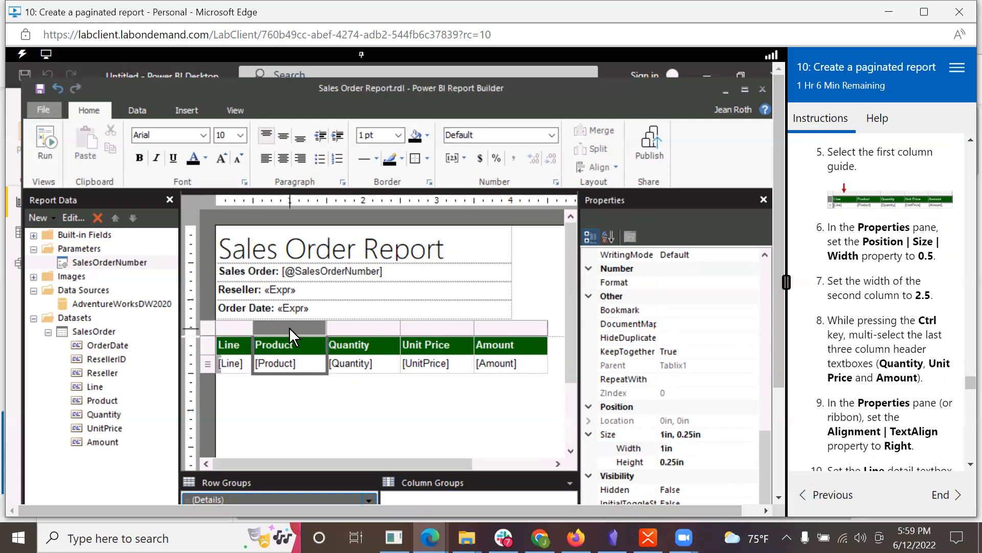
{"action": "left_click", "coordinate": [664, 447]}
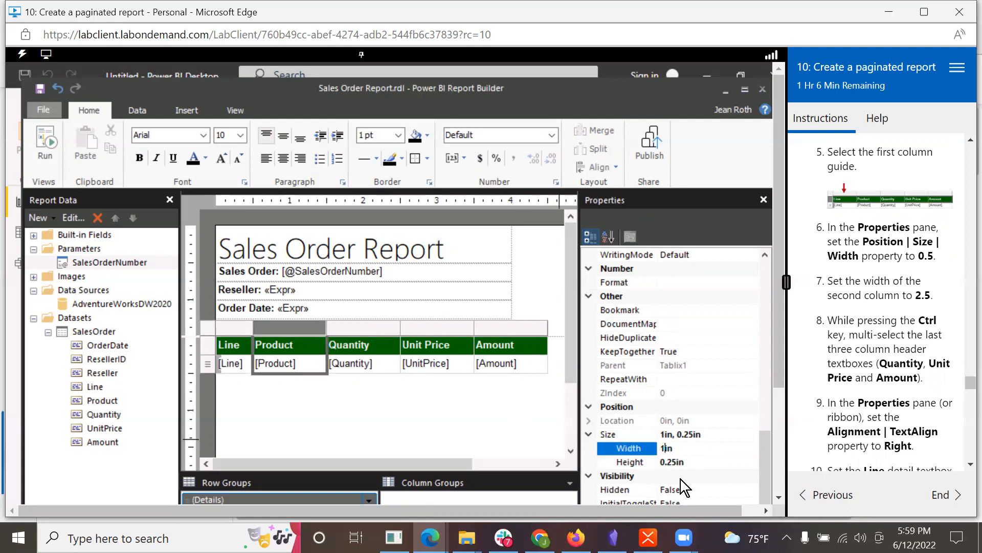
{"action": "key", "text": "BackSpace"}
{"action": "type", "text": "2.5"}
{"action": "key", "text": "Return"}
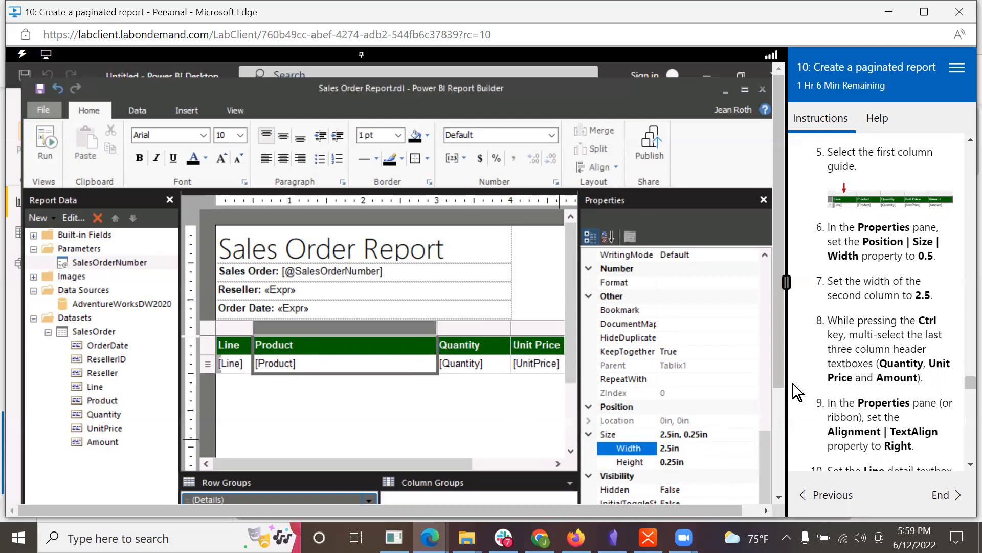
Step: Select the Product, Quantity, Unit Price and Amount columns together and set their text alignment to Right
{"action": "scroll", "coordinate": [927, 353], "scroll_direction": "down", "scroll_amount": 2}
{"action": "scroll", "coordinate": [926, 352], "scroll_direction": "down", "scroll_amount": 1}
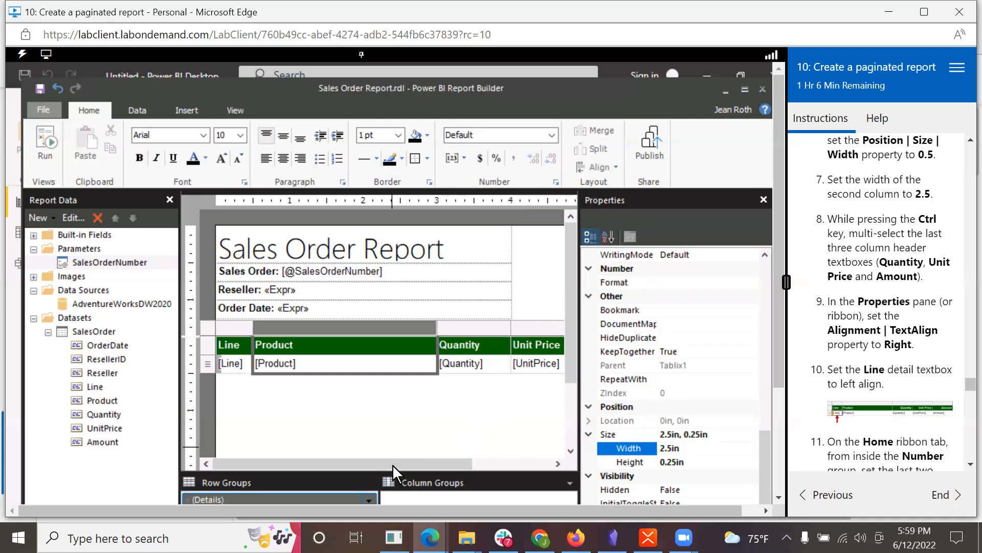
{"action": "left_click_drag", "start_coordinate": [440, 463], "coordinate": [575, 473]}
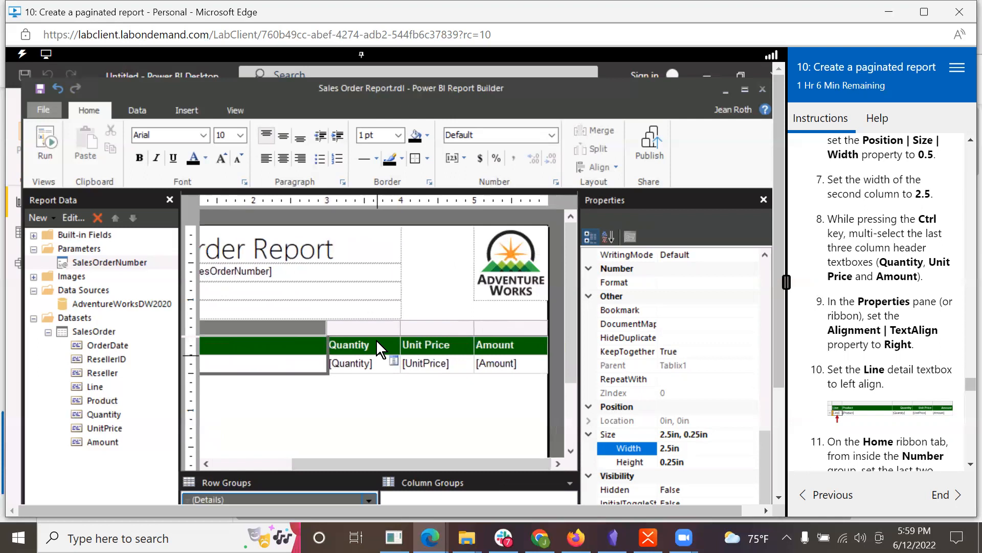
{"action": "left_click", "coordinate": [374, 324]}
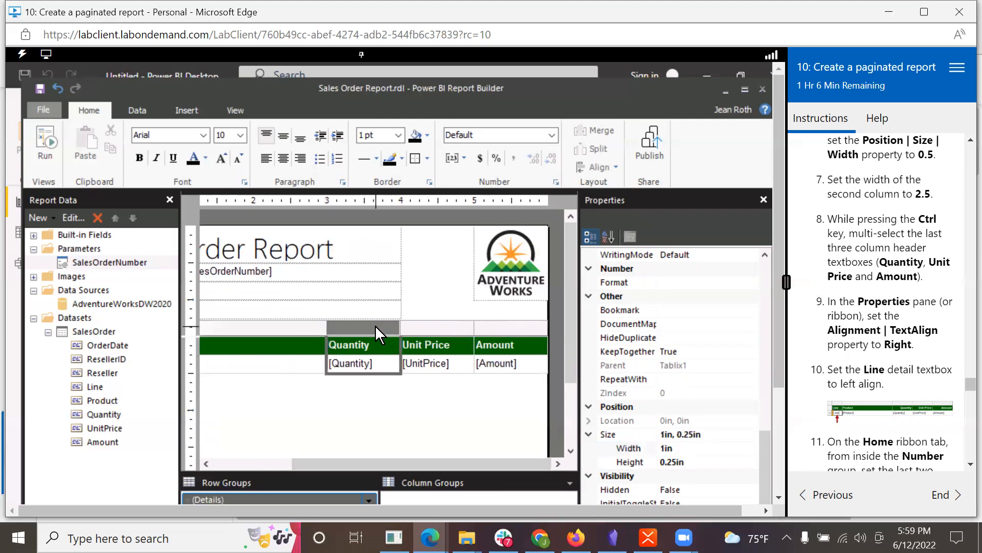
{"action": "left_click", "coordinate": [287, 326]}
{"action": "left_click", "coordinate": [345, 327], "text": "ctrl"}
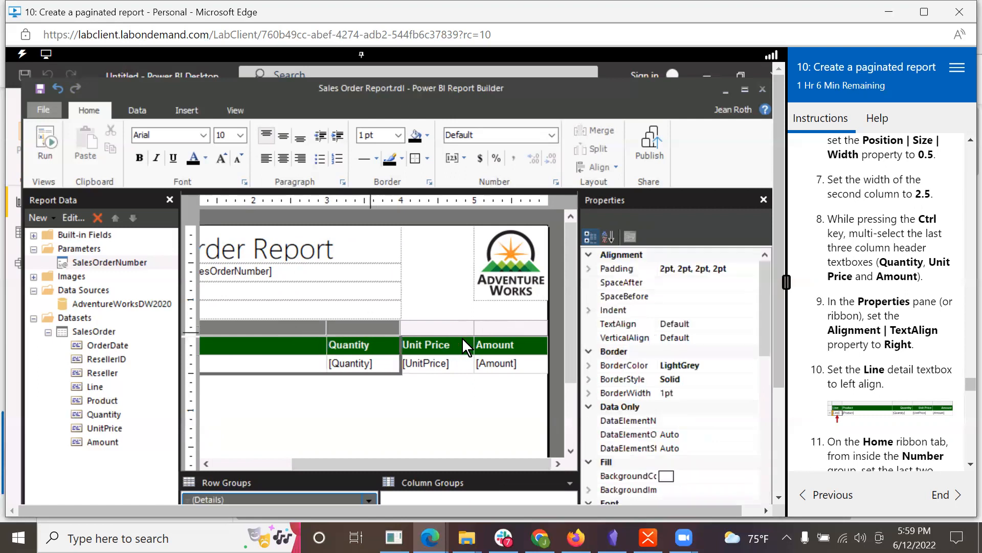
{"action": "left_click", "coordinate": [447, 323], "text": "ctrl"}
{"action": "left_click", "coordinate": [499, 327], "text": "ctrl"}
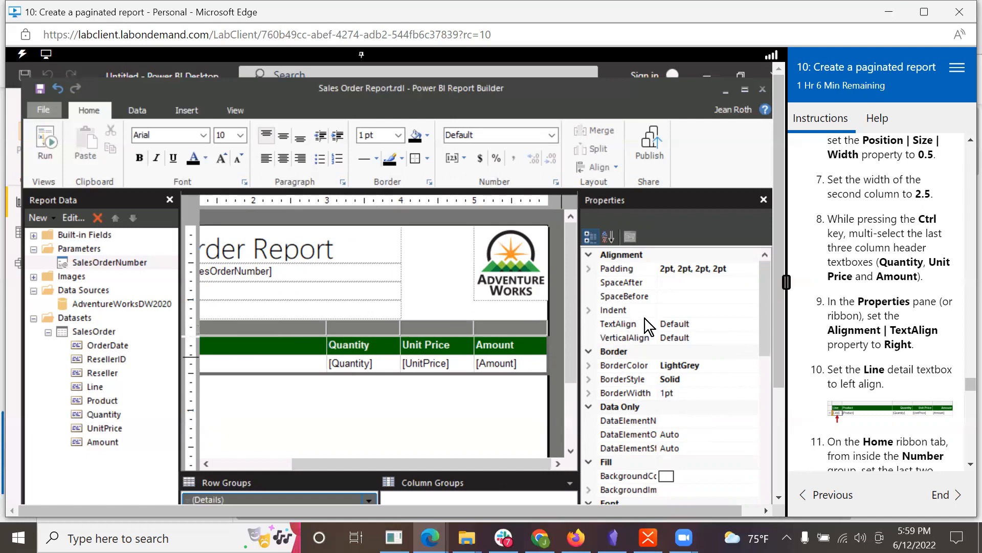
{"action": "left_click", "coordinate": [702, 325]}
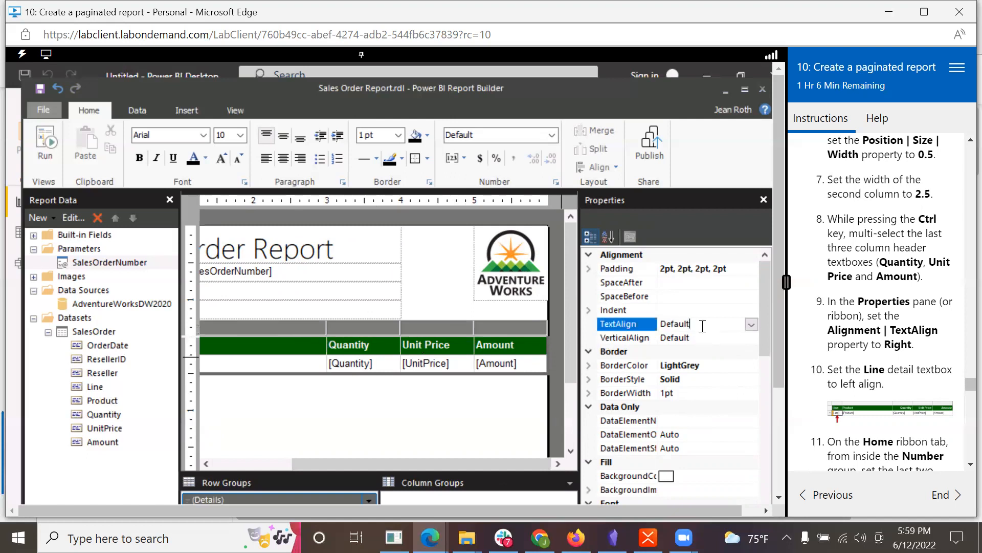
{"action": "left_click", "coordinate": [752, 323]}
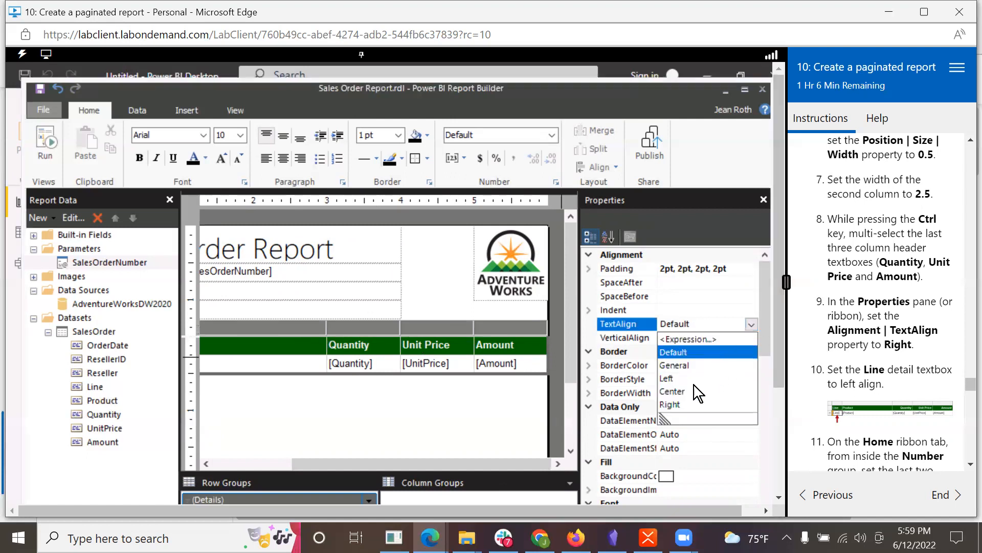
{"action": "left_click", "coordinate": [677, 402]}
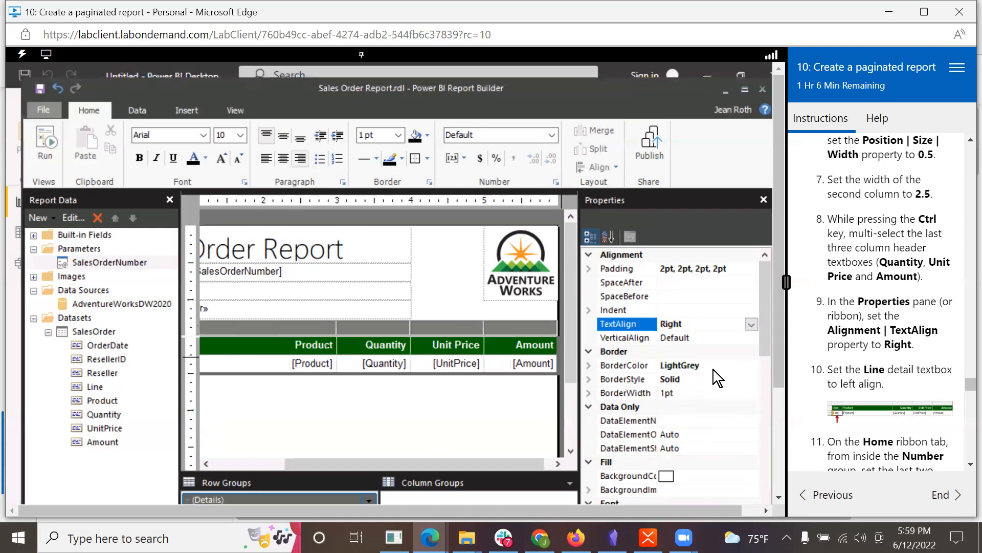
Step: Select the table's Line column and set its text alignment to Left
{"action": "scroll", "coordinate": [837, 395], "scroll_direction": "down", "scroll_amount": 2}
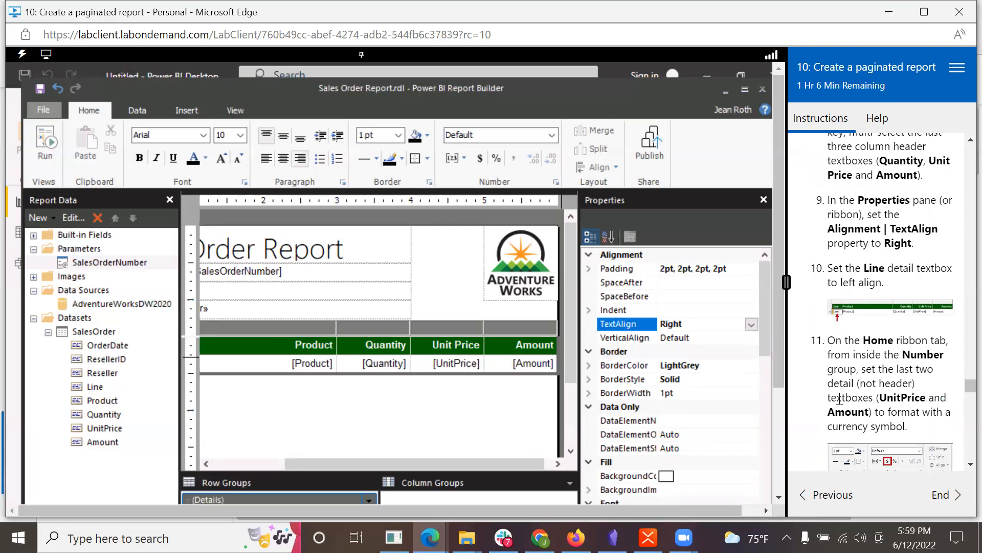
{"action": "left_click_drag", "start_coordinate": [435, 460], "coordinate": [292, 457]}
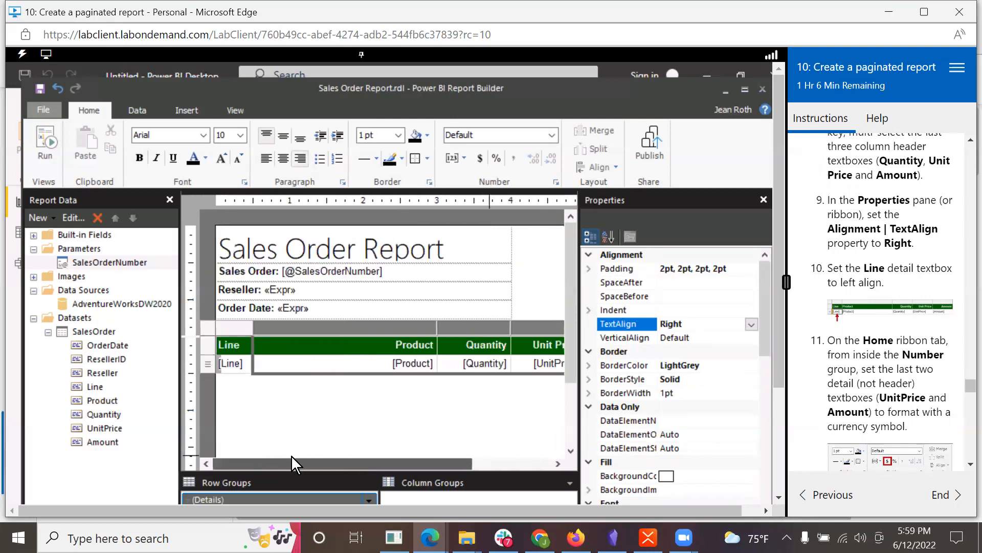
{"action": "left_click", "coordinate": [240, 324]}
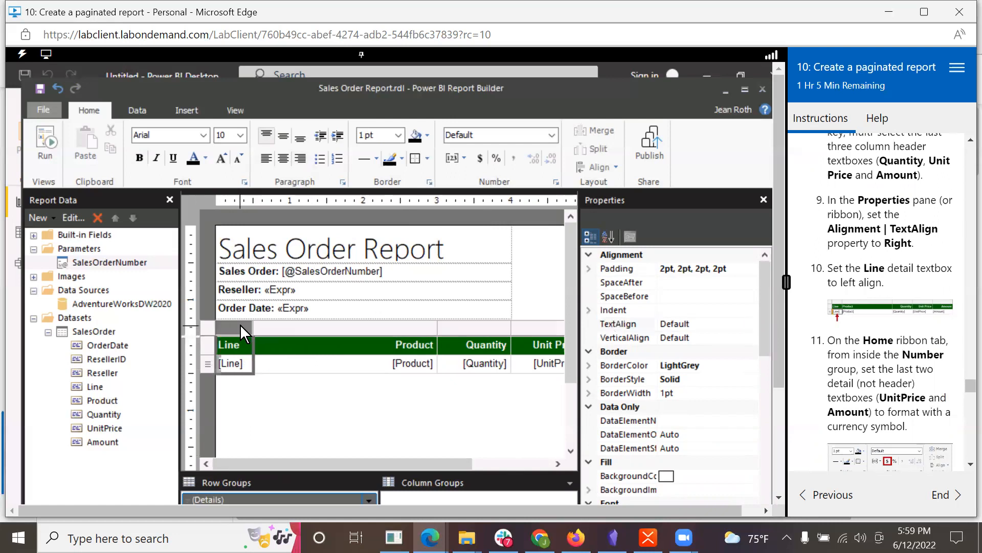
{"action": "left_click", "coordinate": [727, 325]}
{"action": "left_click", "coordinate": [751, 323]}
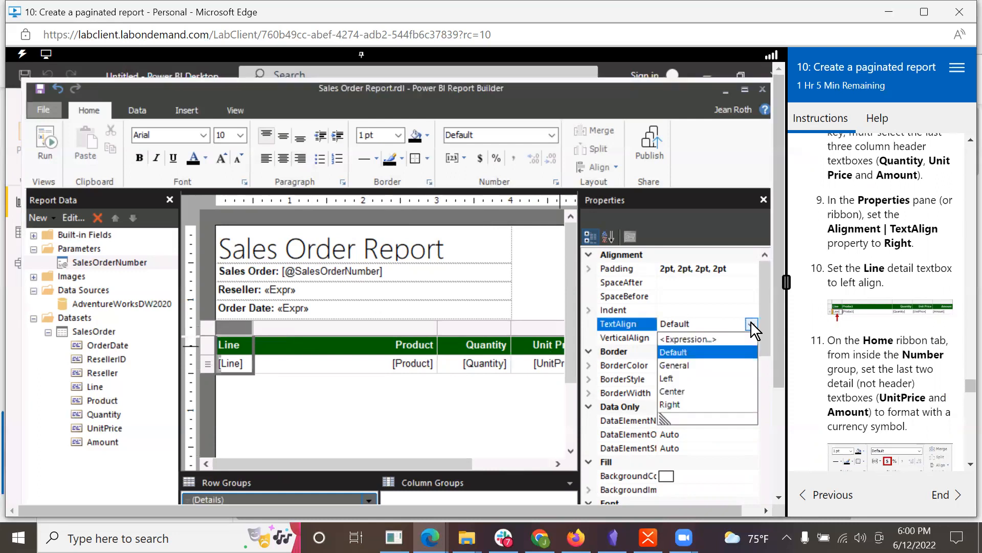
{"action": "left_click", "coordinate": [668, 377]}
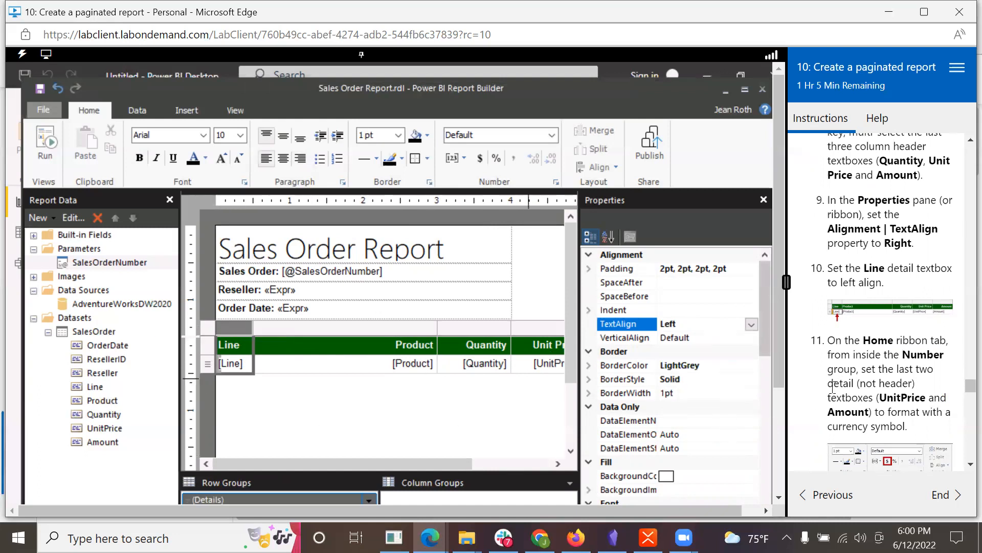
Step: Select the Unit Price and Amount columns together and set their number format to Currency
{"action": "scroll", "coordinate": [833, 386], "scroll_direction": "down", "scroll_amount": 2}
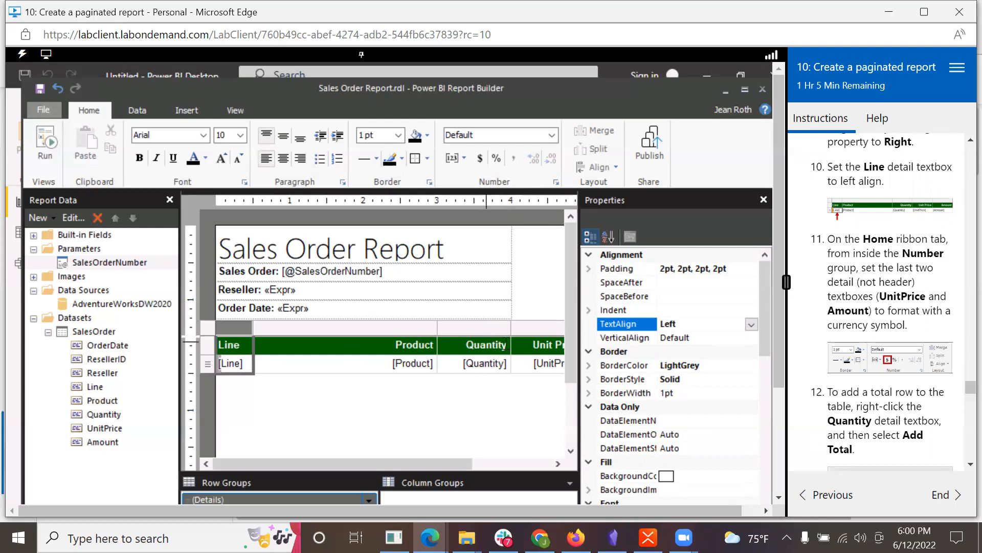
{"action": "left_click_drag", "start_coordinate": [403, 459], "coordinate": [565, 463]}
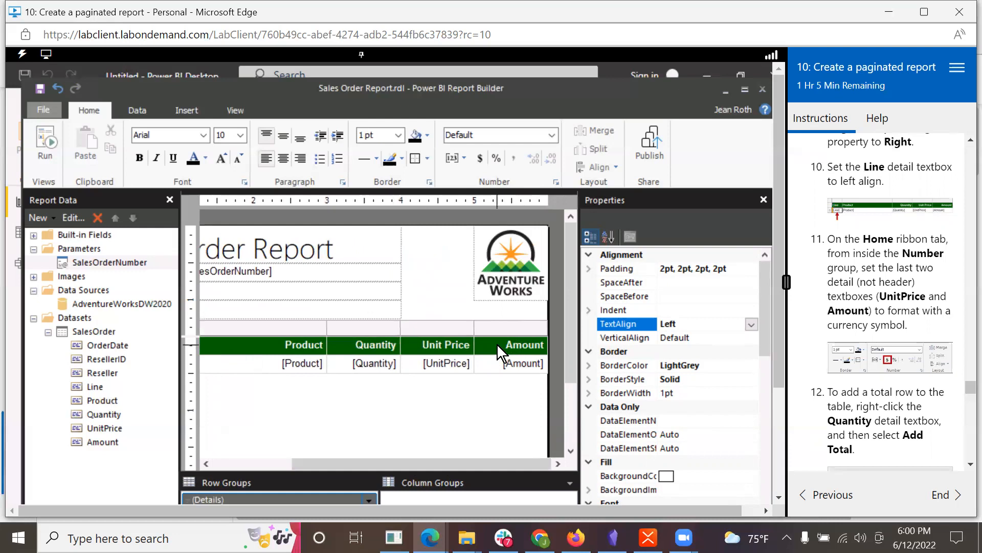
{"action": "left_click", "coordinate": [431, 327]}
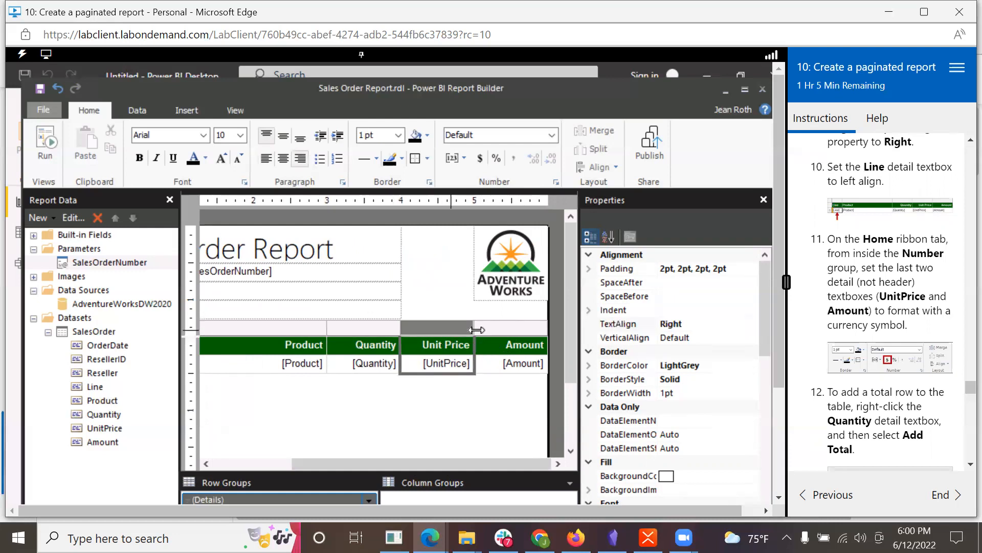
{"action": "left_click", "coordinate": [503, 325], "text": "ctrl"}
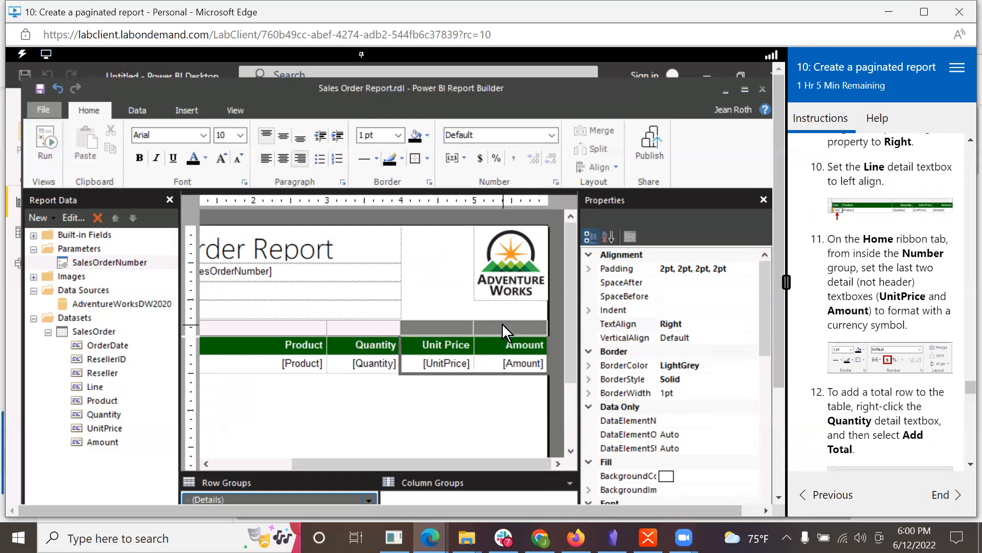
{"action": "left_click", "coordinate": [550, 135]}
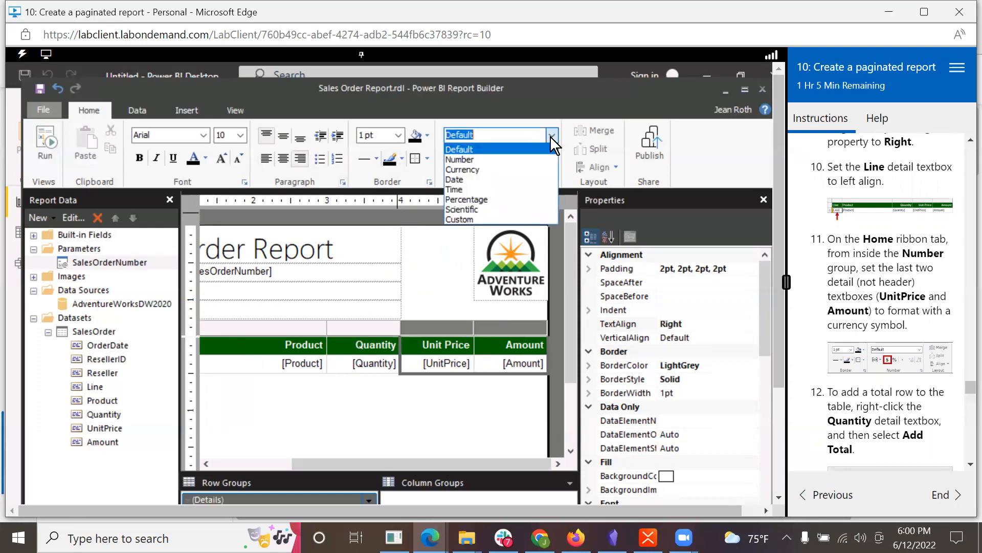
{"action": "left_click", "coordinate": [476, 167]}
Step: Add a total row to the table from the Quantity detail cell
{"action": "scroll", "coordinate": [890, 373], "scroll_direction": "down", "scroll_amount": 2}
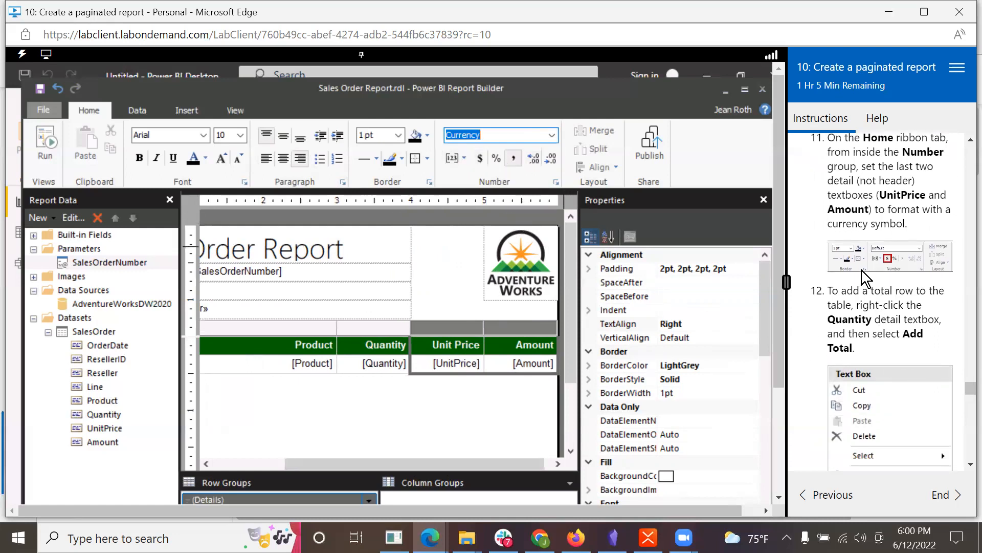
{"action": "scroll", "coordinate": [862, 282], "scroll_direction": "down", "scroll_amount": 2}
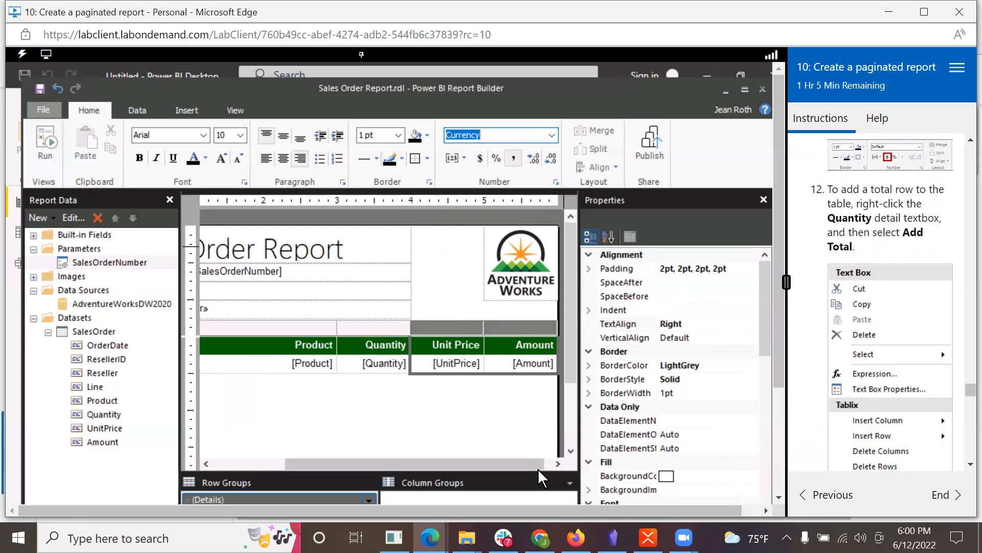
{"action": "left_click_drag", "start_coordinate": [526, 463], "coordinate": [514, 463]}
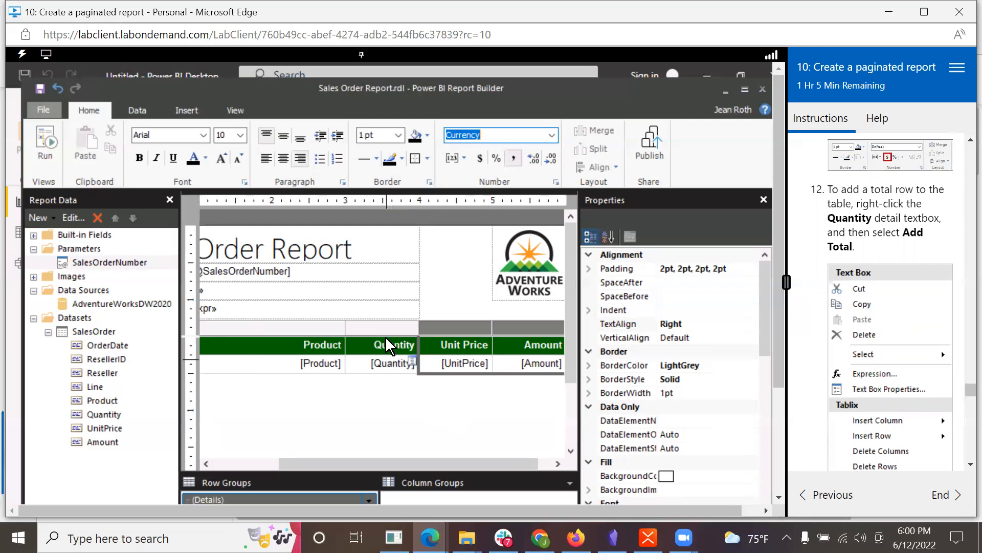
{"action": "right_click", "coordinate": [388, 352]}
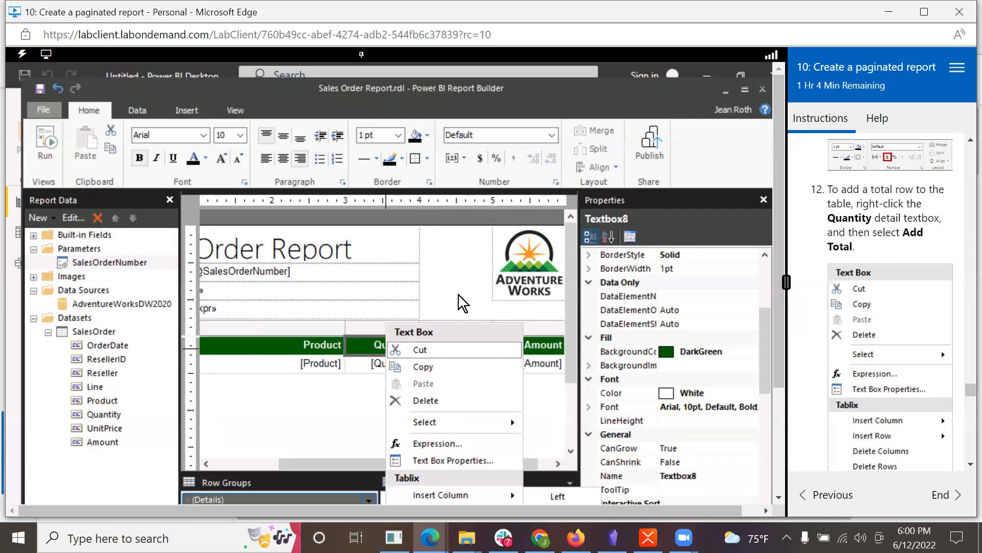
{"action": "left_click", "coordinate": [330, 399]}
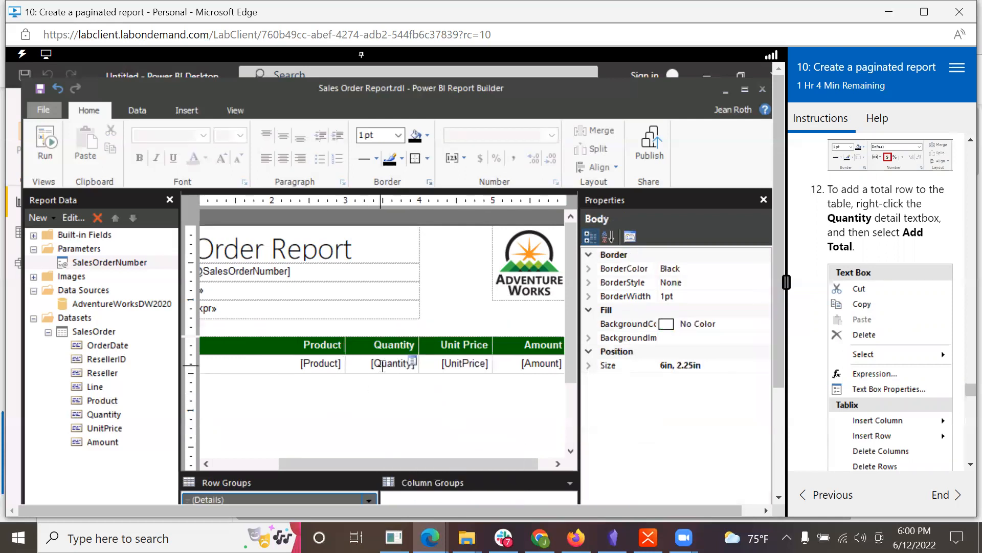
{"action": "right_click", "coordinate": [383, 365]}
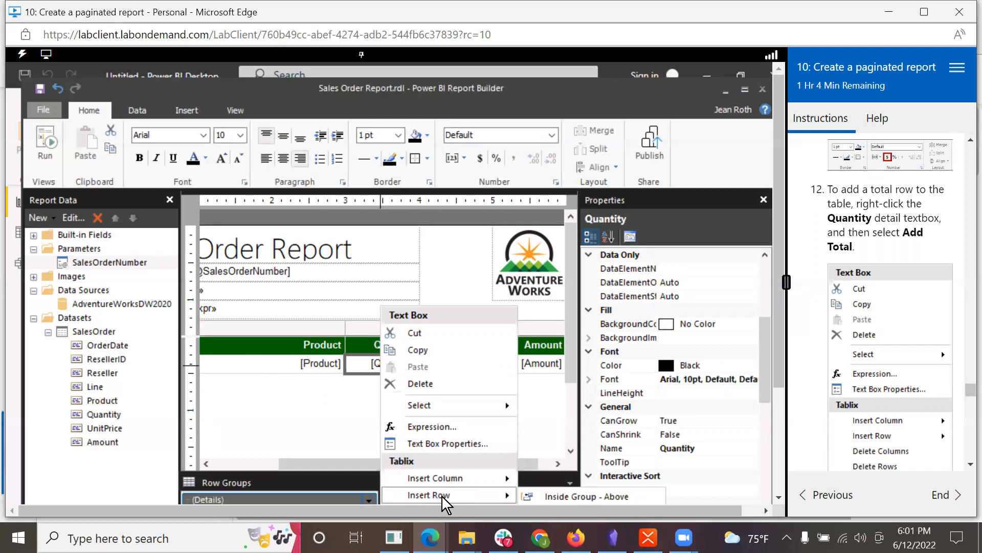
{"action": "left_click_drag", "start_coordinate": [782, 376], "coordinate": [781, 450]}
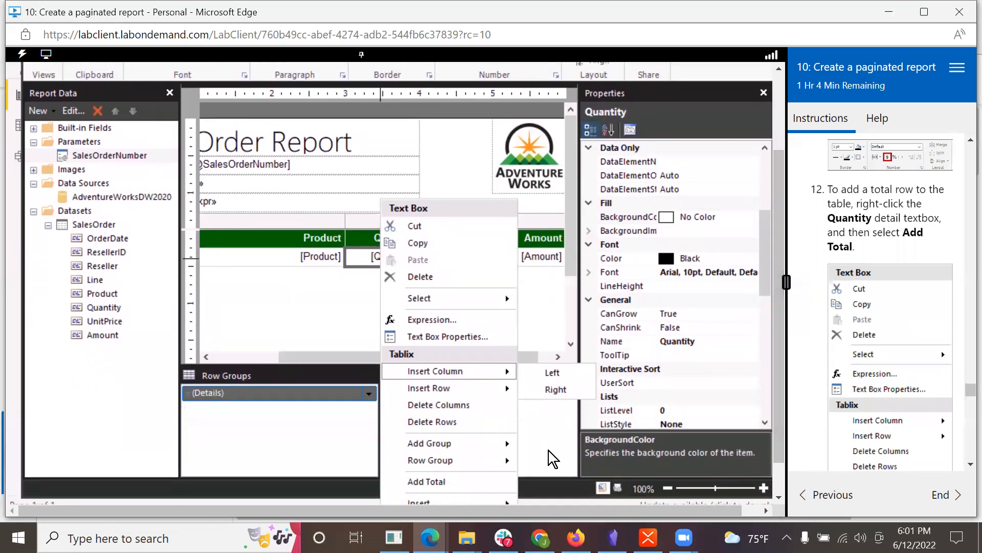
{"action": "left_click", "coordinate": [436, 483]}
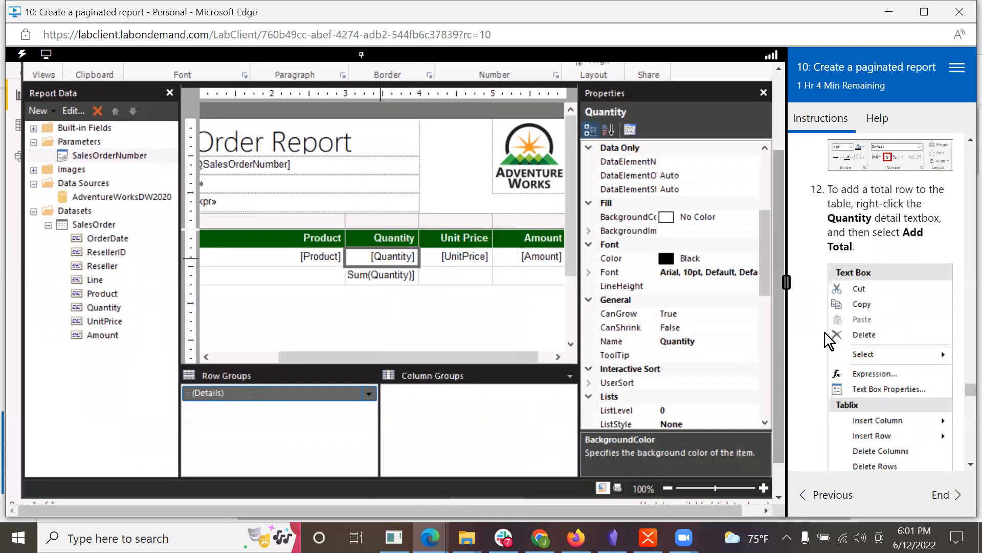
Step: Add a total to the table's footer row from the Amount detail cell
{"action": "scroll", "coordinate": [903, 316], "scroll_direction": "down", "scroll_amount": 2}
{"action": "scroll", "coordinate": [907, 320], "scroll_direction": "down", "scroll_amount": 5}
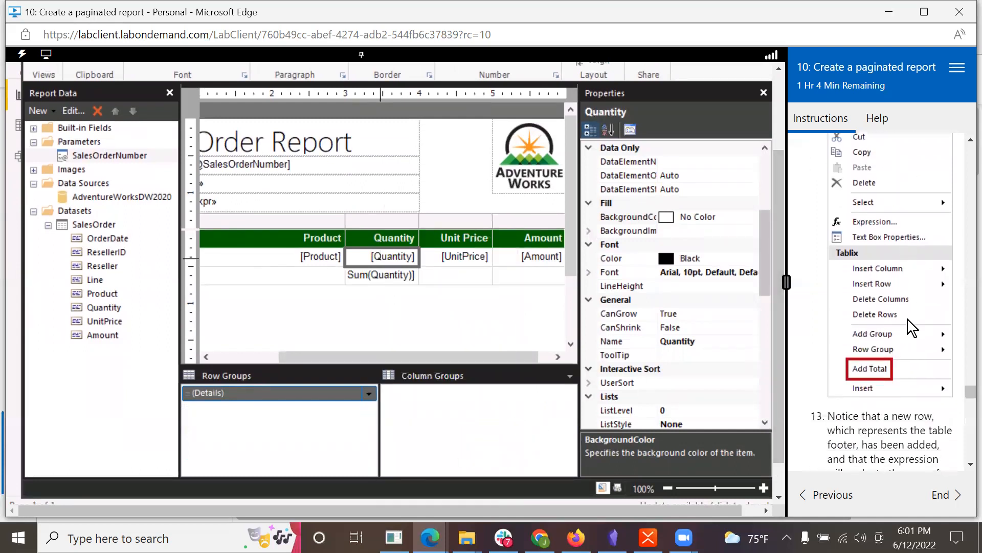
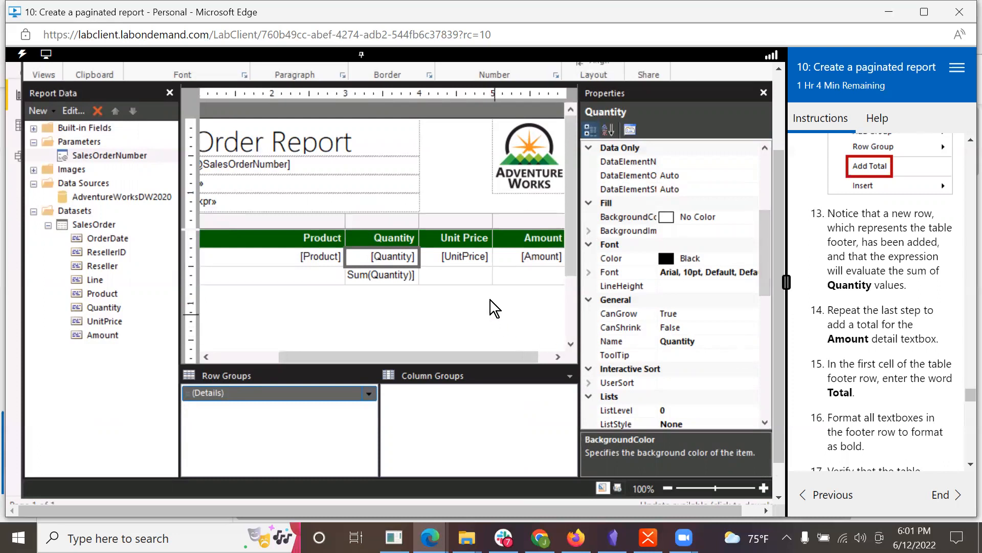
{"action": "left_click", "coordinate": [532, 259]}
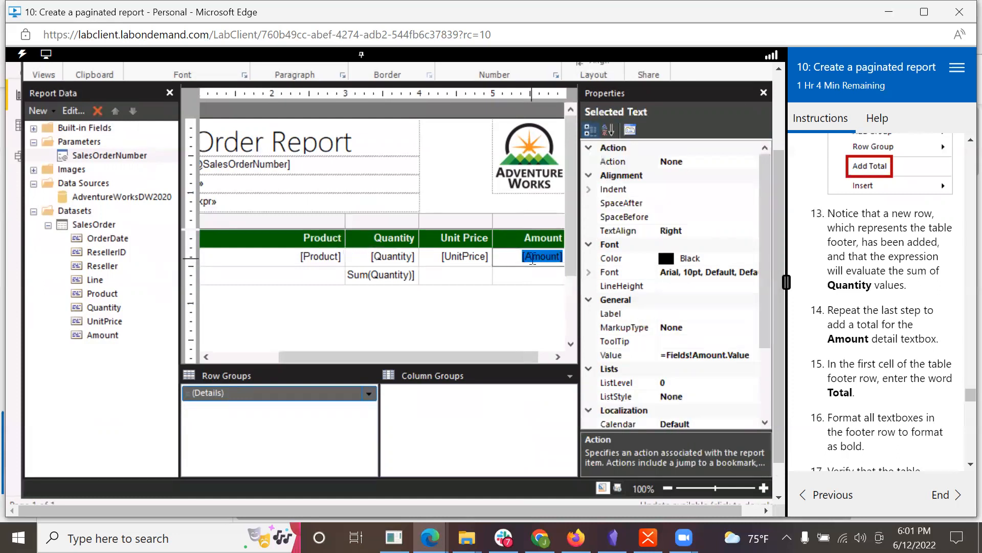
{"action": "right_click", "coordinate": [532, 261]}
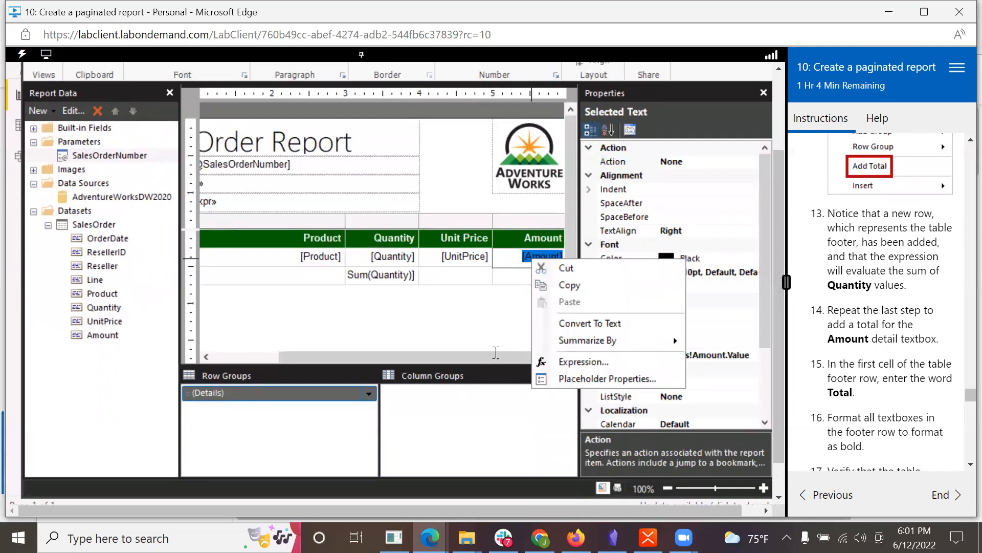
{"action": "left_click", "coordinate": [497, 351]}
{"action": "left_click", "coordinate": [506, 292]}
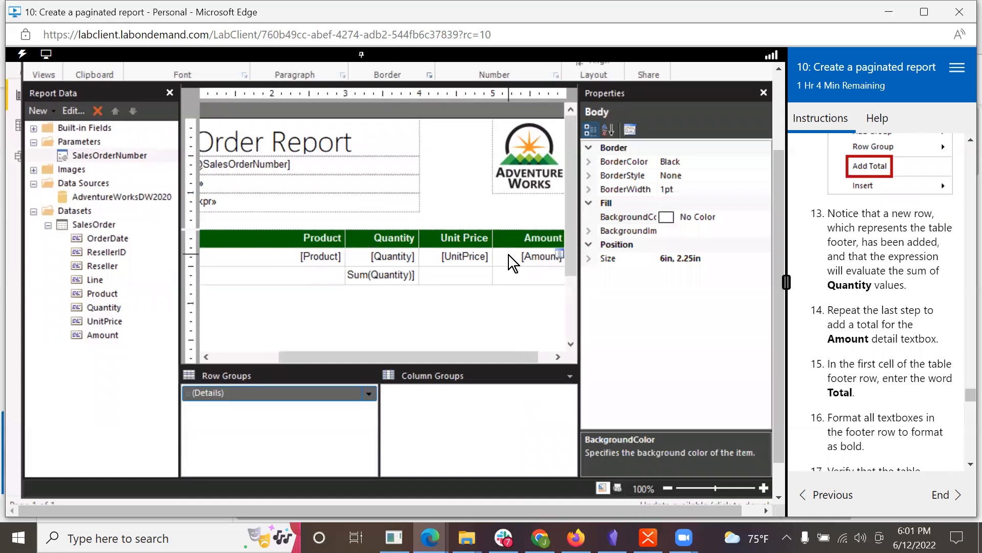
{"action": "right_click", "coordinate": [509, 255]}
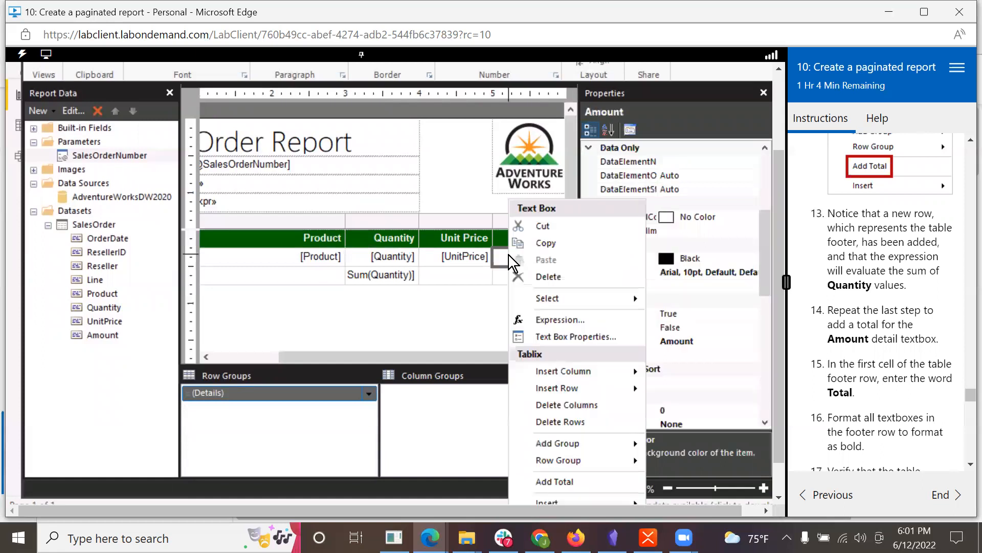
{"action": "left_click", "coordinate": [558, 480]}
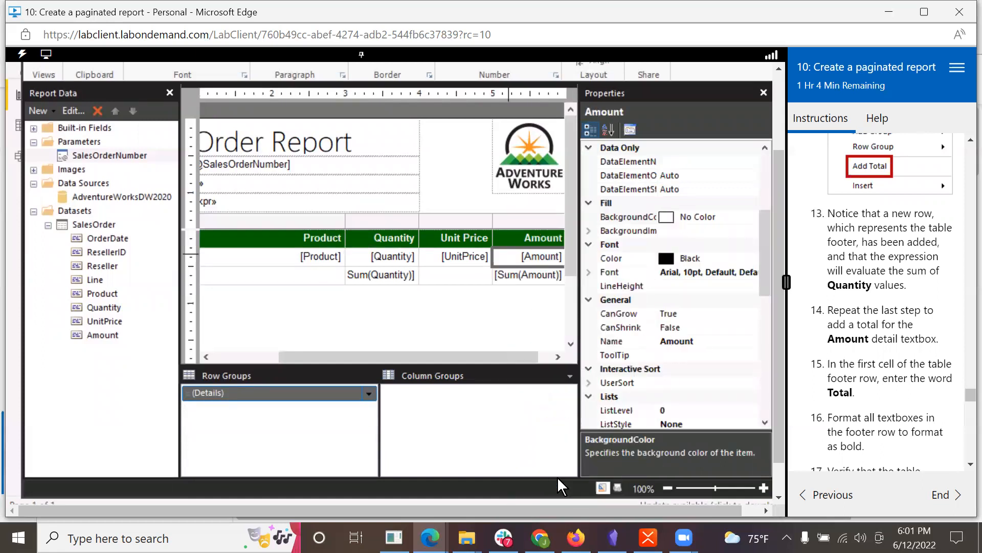
{"action": "right_click", "coordinate": [520, 279]}
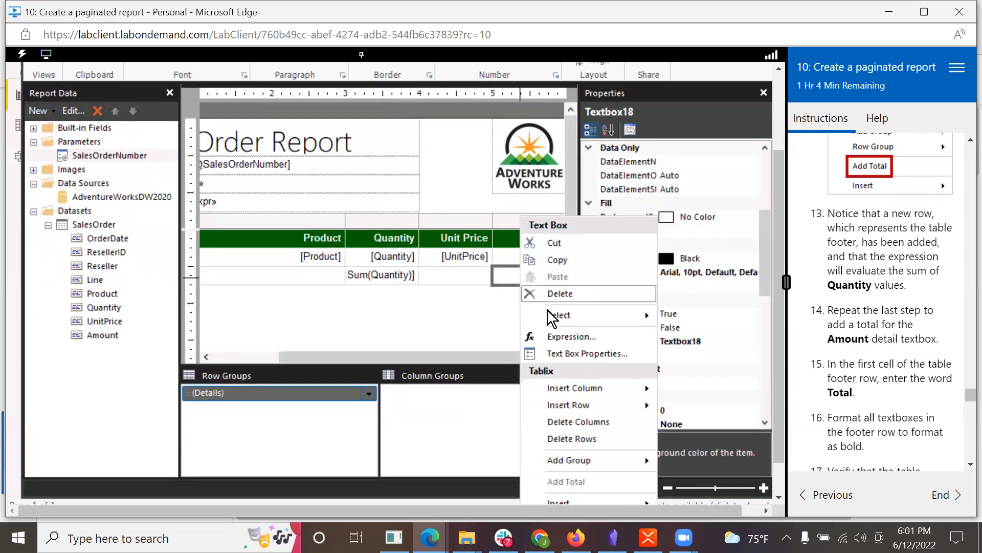
{"action": "mouse_move", "coordinate": [585, 468]}
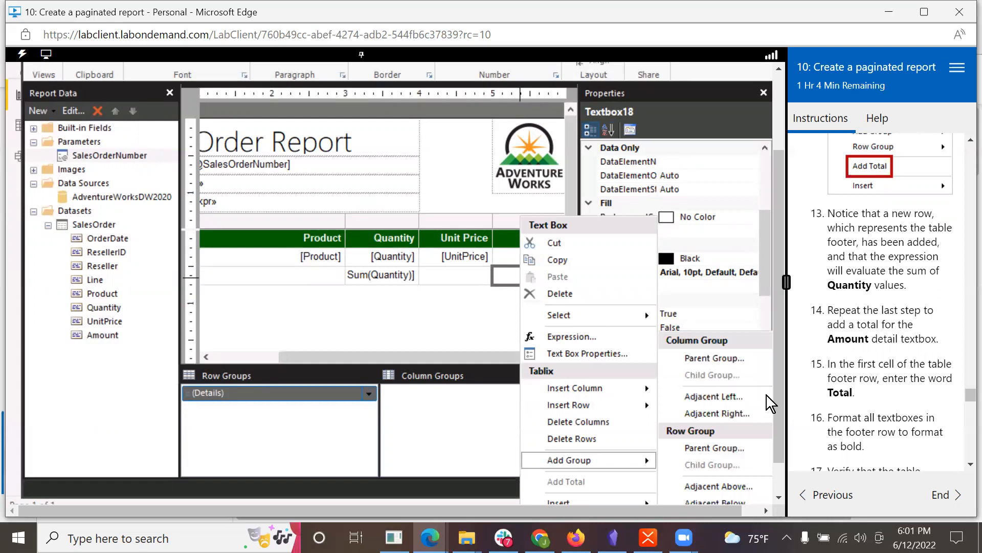
{"action": "scroll", "coordinate": [775, 367], "scroll_direction": "down", "scroll_amount": 1}
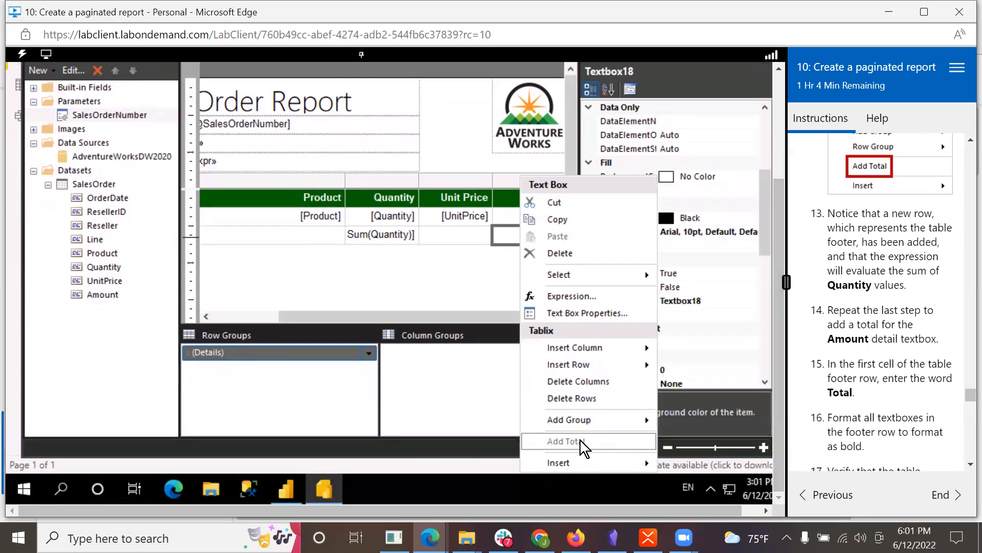
{"action": "left_click", "coordinate": [389, 274]}
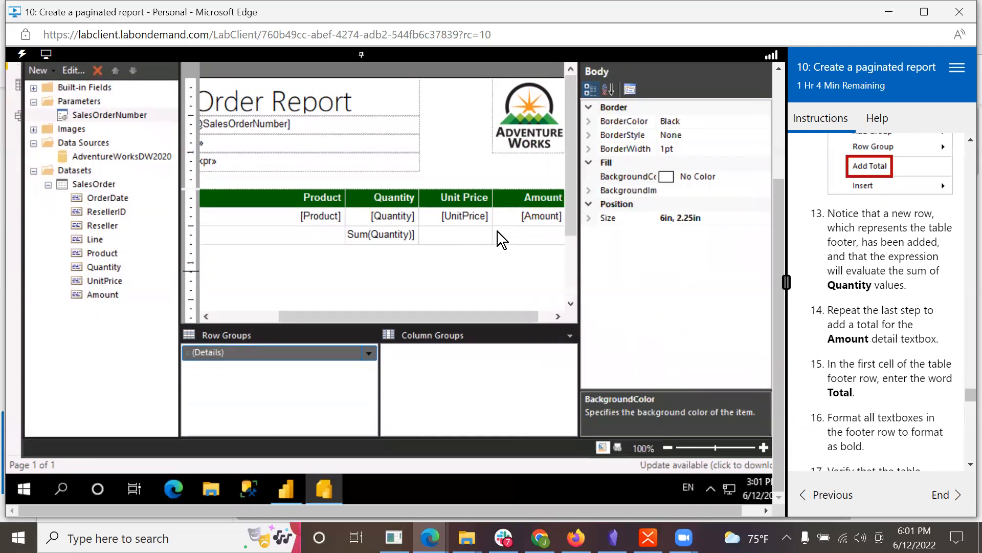
Step: Use Add Total on the Amount detail cell so the footer row sums the Amount values
{"action": "right_click", "coordinate": [522, 216]}
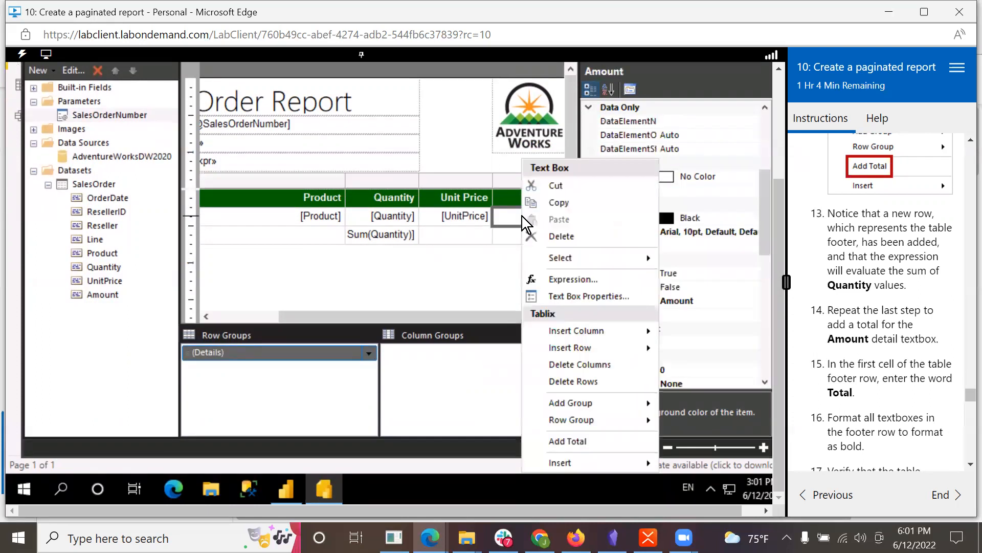
{"action": "left_click", "coordinate": [557, 439]}
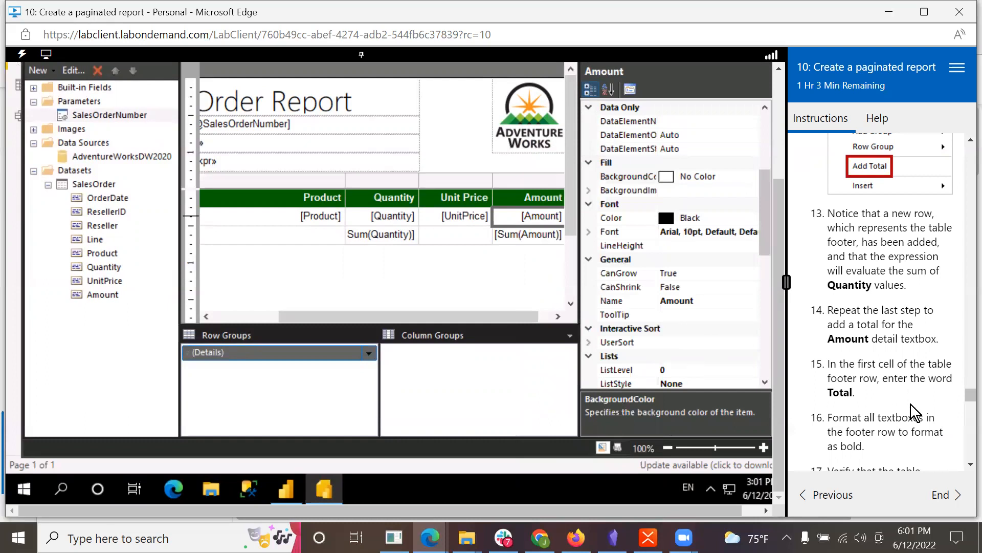
Step: Enter the word Total in the first cell of the table's footer row, below the Line column
{"action": "scroll", "coordinate": [911, 404], "scroll_direction": "down", "scroll_amount": 1}
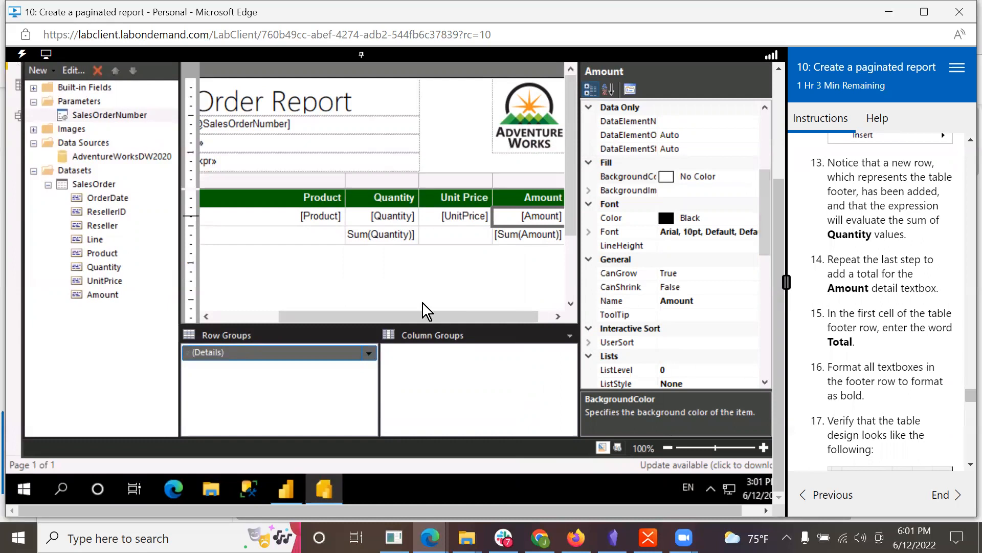
{"action": "left_click_drag", "start_coordinate": [422, 312], "coordinate": [311, 314]}
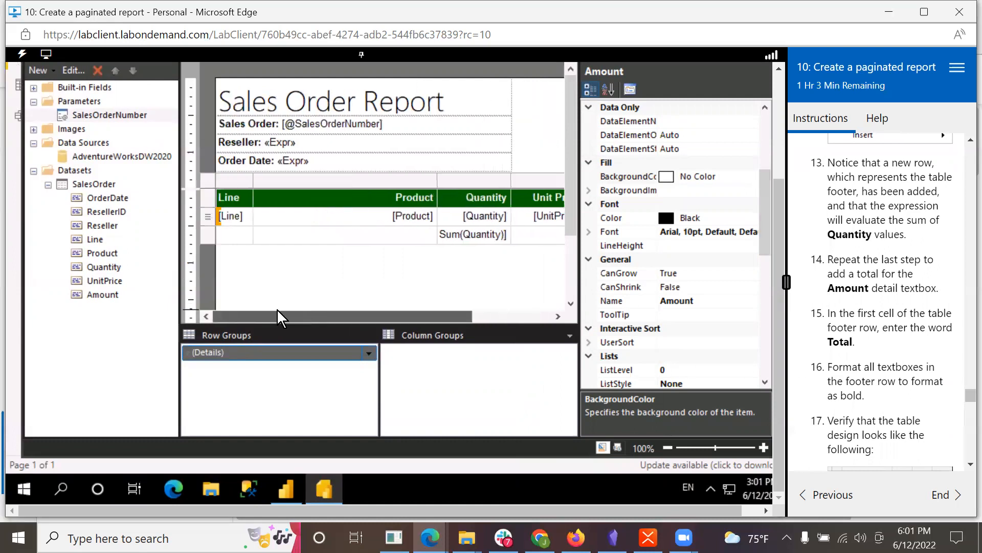
{"action": "left_click", "coordinate": [234, 234]}
{"action": "type", "text": "Tpta"}
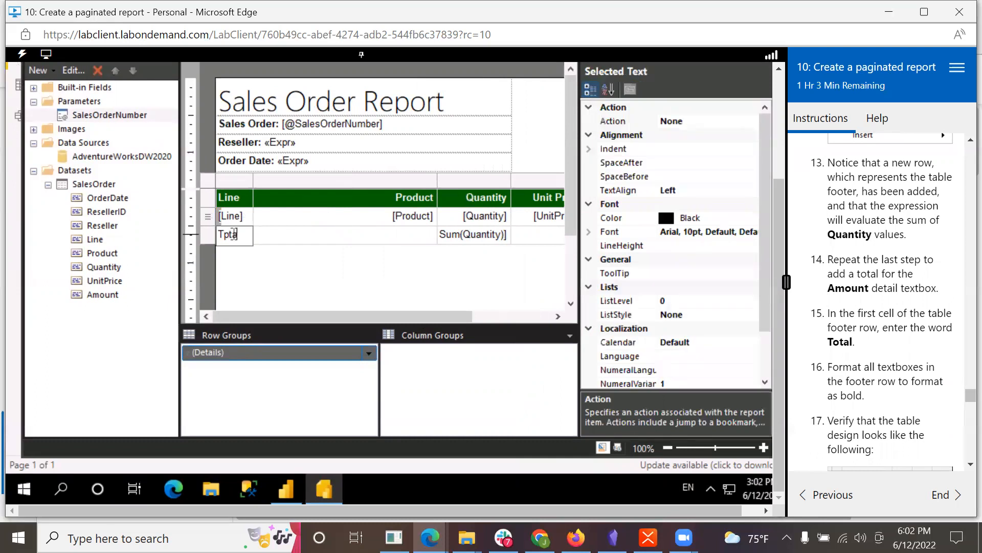
{"action": "key", "text": "BackSpace"}
{"action": "key", "text": "BackSpace"}
{"action": "key", "text": "BackSpace"}
{"action": "type", "text": "pt"}
{"action": "key", "text": "BackSpace"}
{"action": "key", "text": "BackSpace"}
{"action": "type", "text": "otal"}
{"action": "key", "text": "Return"}
{"action": "key", "text": "BackSpace"}
Step: Select the table's whole footer row and format its text as bold
{"action": "scroll", "coordinate": [908, 388], "scroll_direction": "down", "scroll_amount": 3}
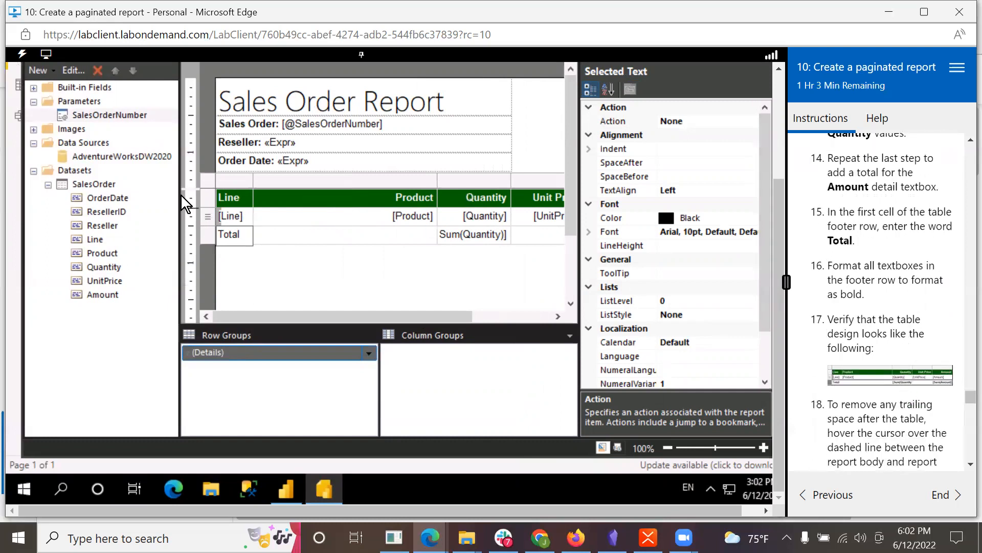
{"action": "left_click", "coordinate": [205, 232]}
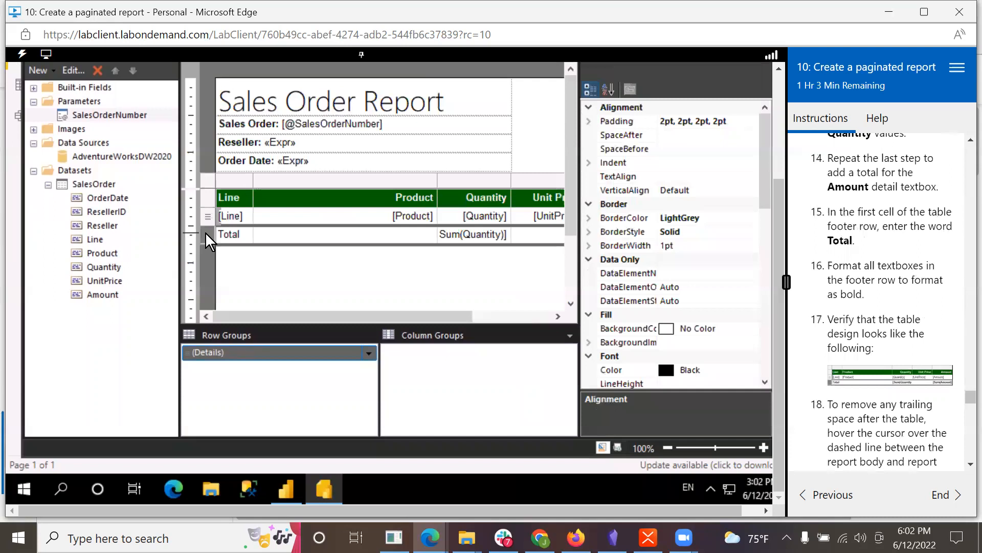
{"action": "left_click_drag", "start_coordinate": [775, 201], "coordinate": [765, 80]}
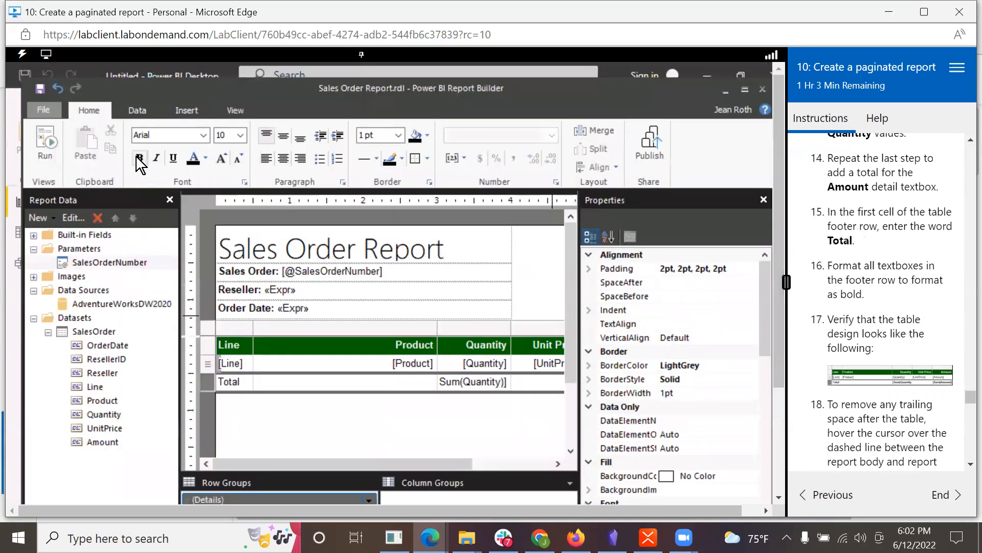
{"action": "left_click", "coordinate": [139, 155]}
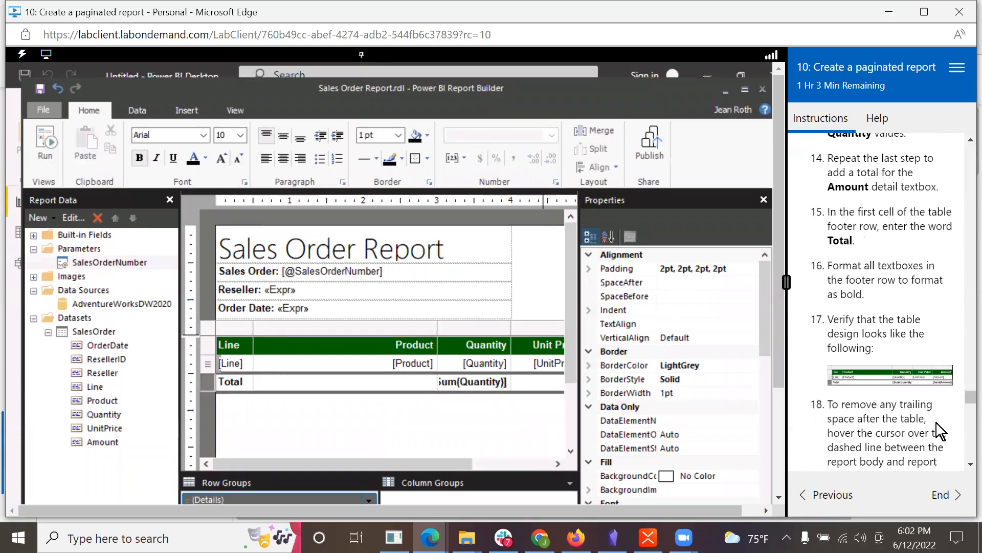
Step: Copy the link of the table design image in instruction 17 and open it in the other browser window
{"action": "scroll", "coordinate": [876, 420], "scroll_direction": "down", "scroll_amount": 2}
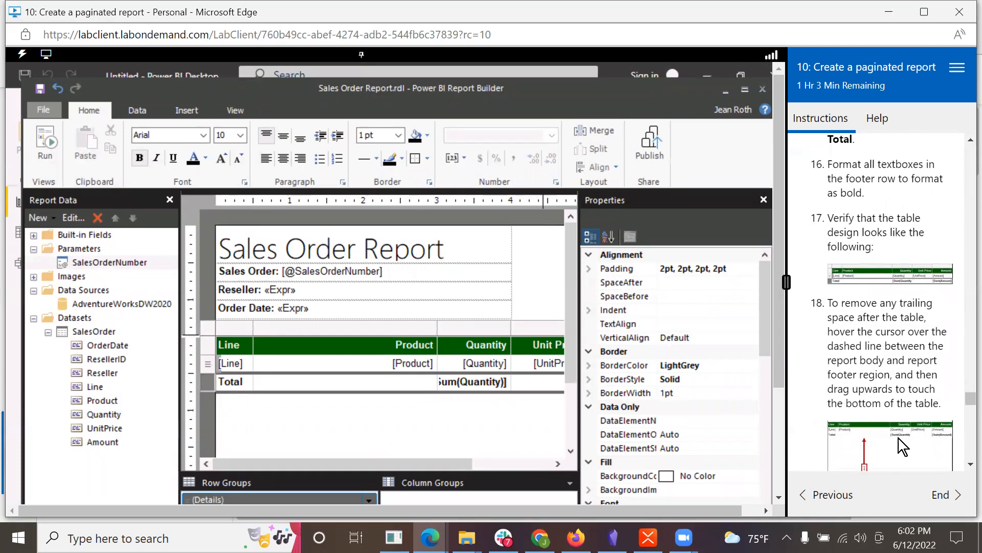
{"action": "right_click", "coordinate": [884, 281]}
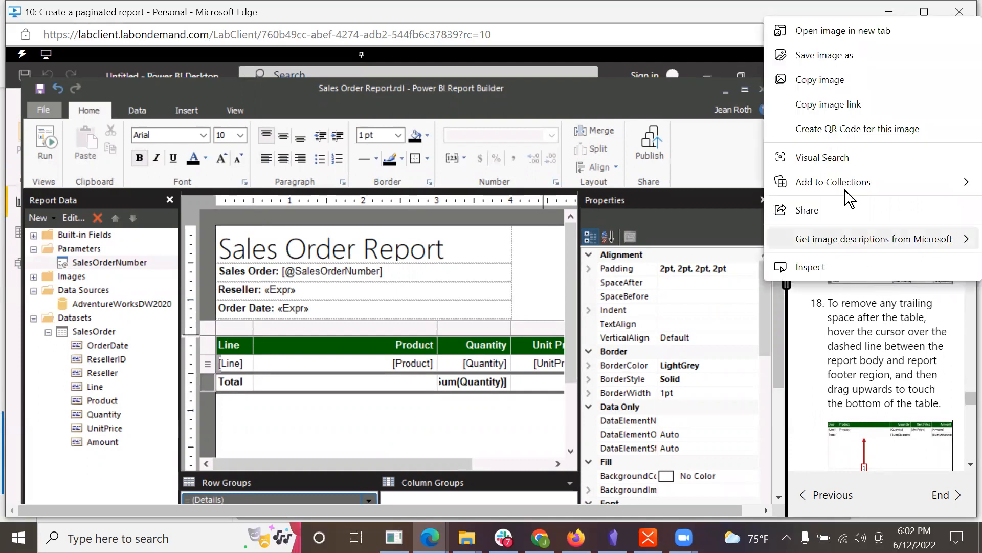
{"action": "left_click", "coordinate": [842, 106]}
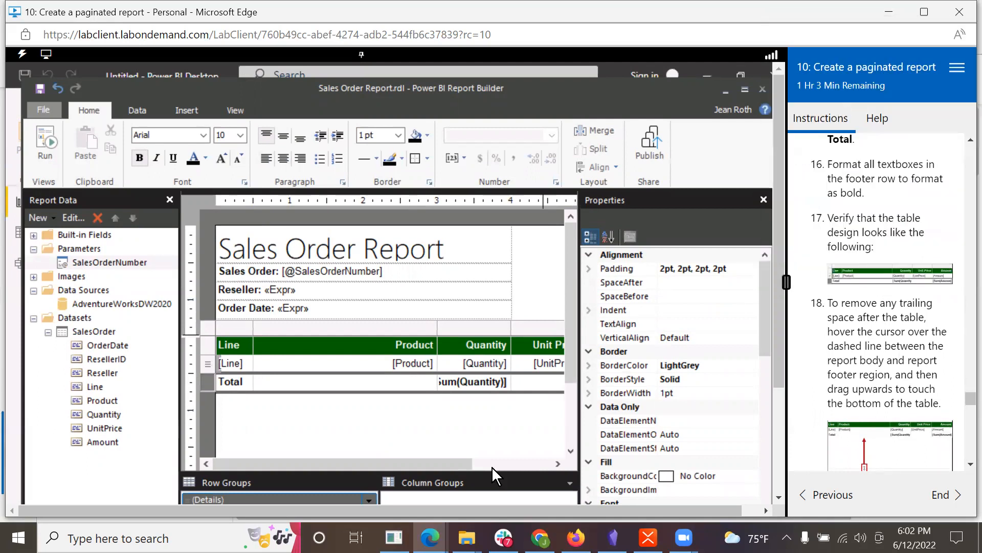
{"action": "mouse_move", "coordinate": [429, 538]}
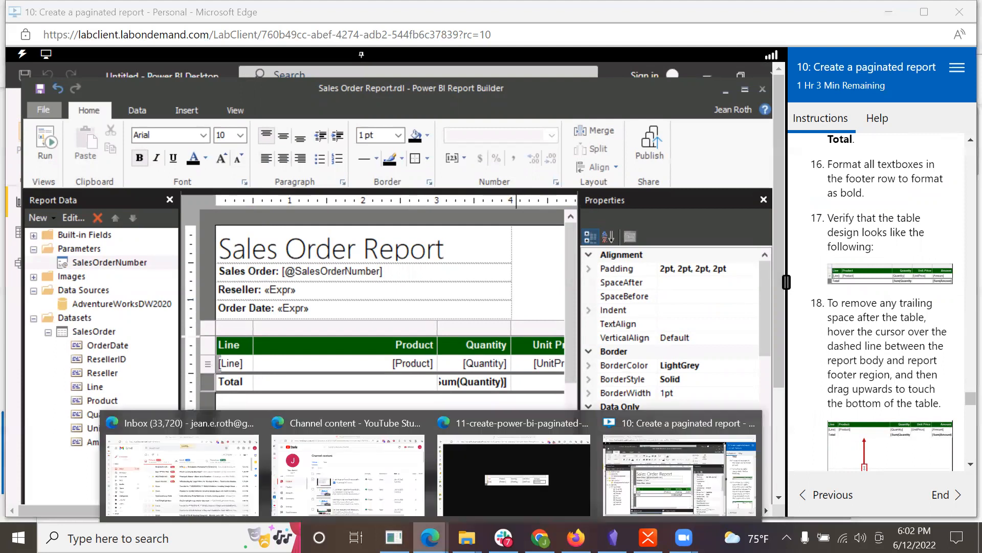
{"action": "left_click", "coordinate": [508, 478]}
{"action": "left_click", "coordinate": [317, 41]}
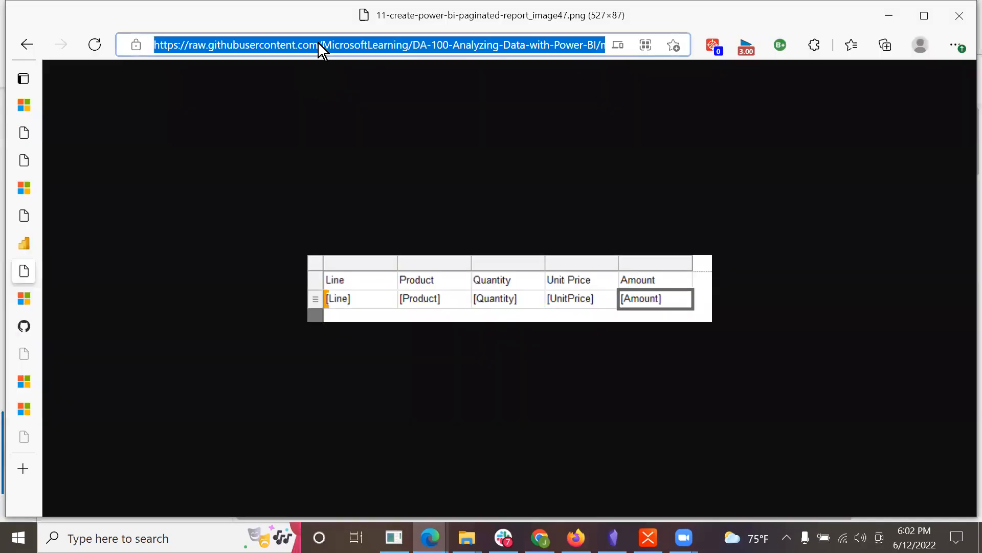
{"action": "type", "text": "https://raw.githubusercontent.com/MicrosoftLearning/DA-100-Analyzing-Data-with-Power-BI/master/Instructions/Linked_image_Files/11-create-power-bi-paginated-report_image56.png"}
{"action": "key", "text": "Return"}
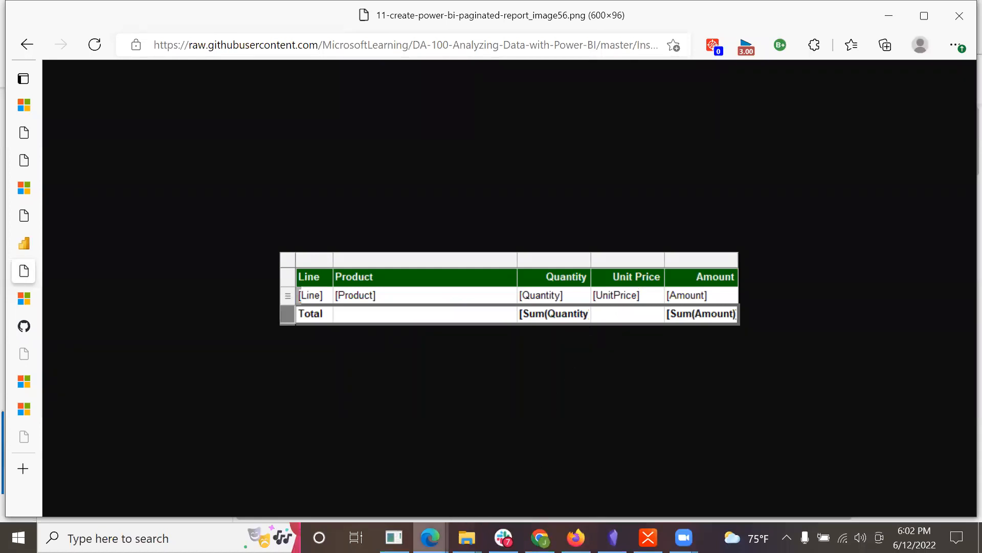
Step: Switch between the report design and the reference image to compare the table's columns, alignment and total row
{"action": "mouse_move", "coordinate": [430, 537]}
{"action": "left_click", "coordinate": [686, 479]}
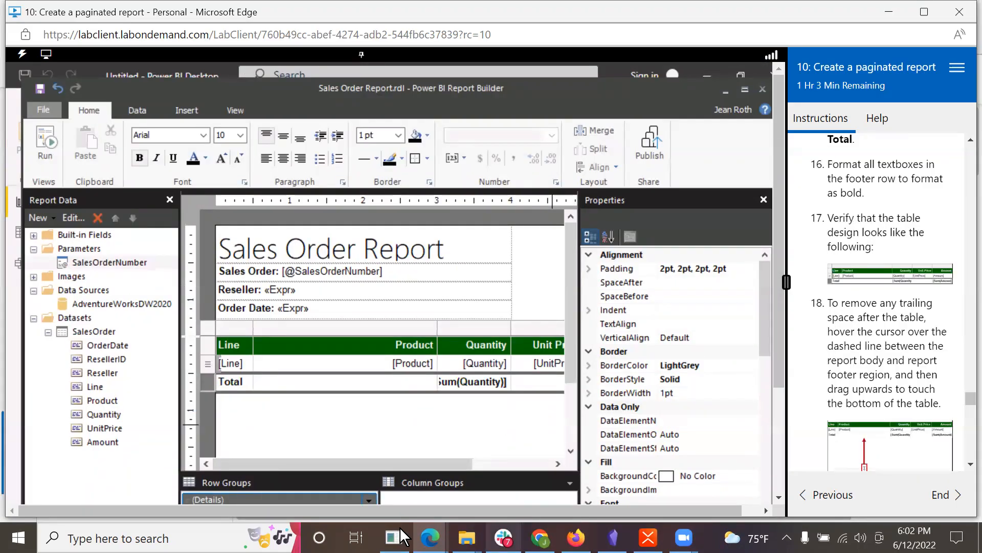
{"action": "left_click", "coordinate": [430, 538]}
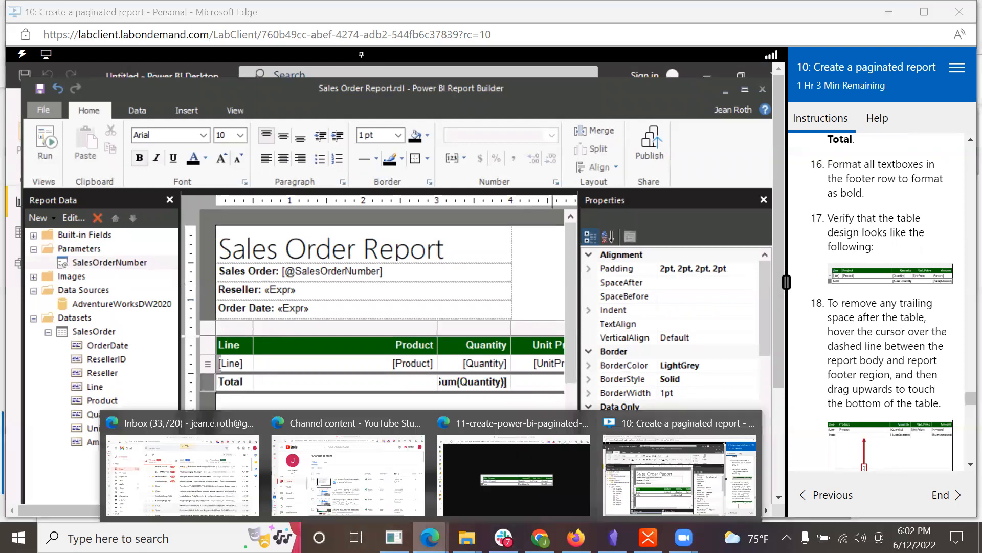
{"action": "left_click", "coordinate": [509, 496]}
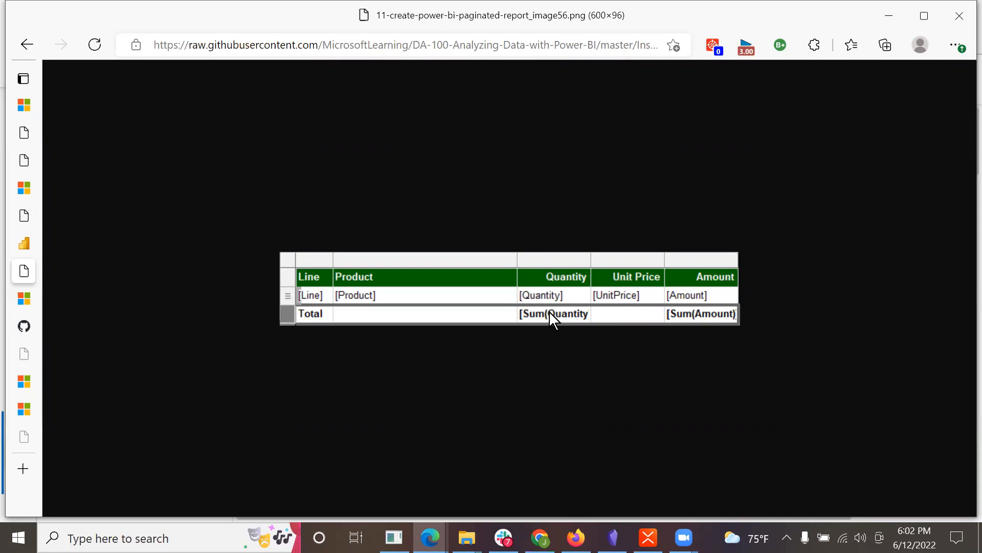
{"action": "left_click", "coordinate": [430, 537]}
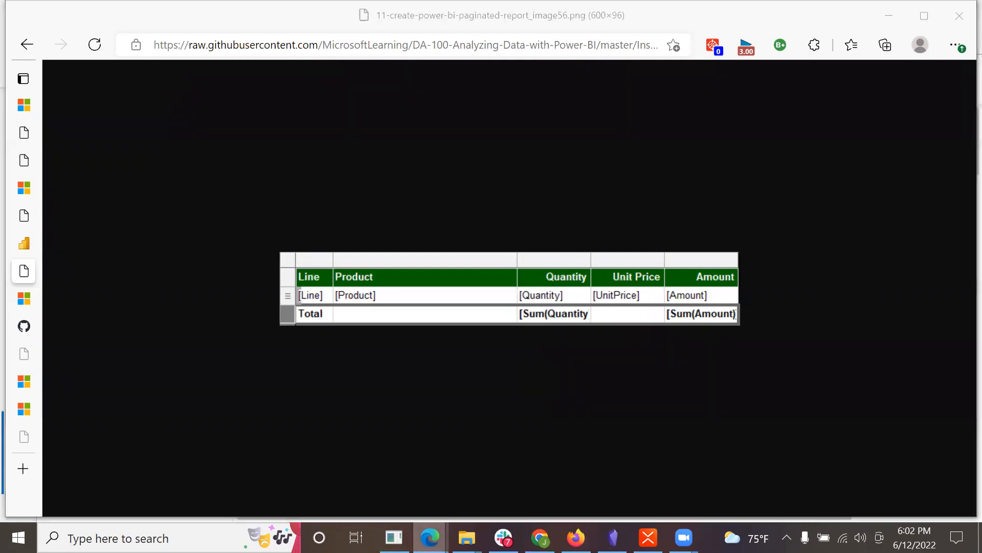
{"action": "left_click", "coordinate": [484, 483]}
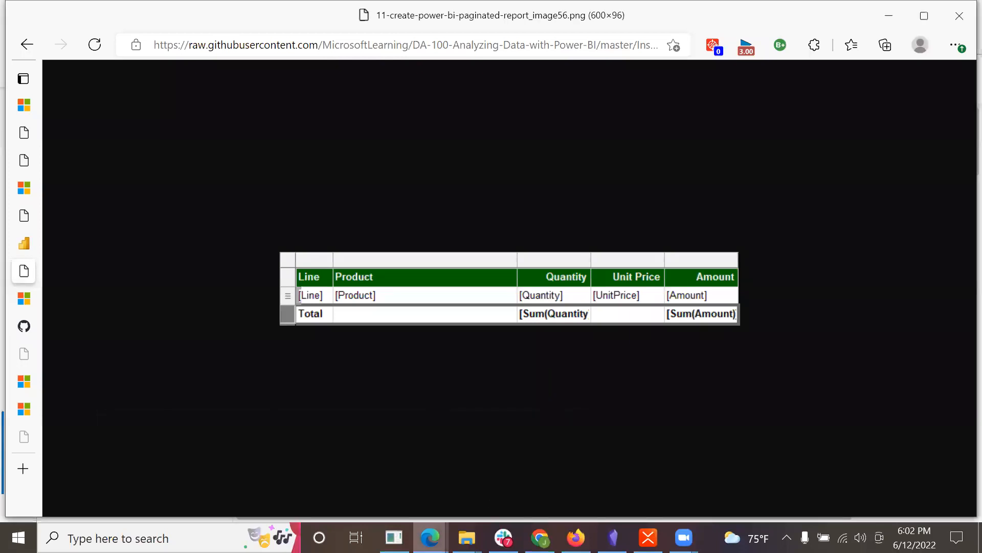
{"action": "left_click", "coordinate": [430, 537]}
{"action": "left_click", "coordinate": [644, 491]}
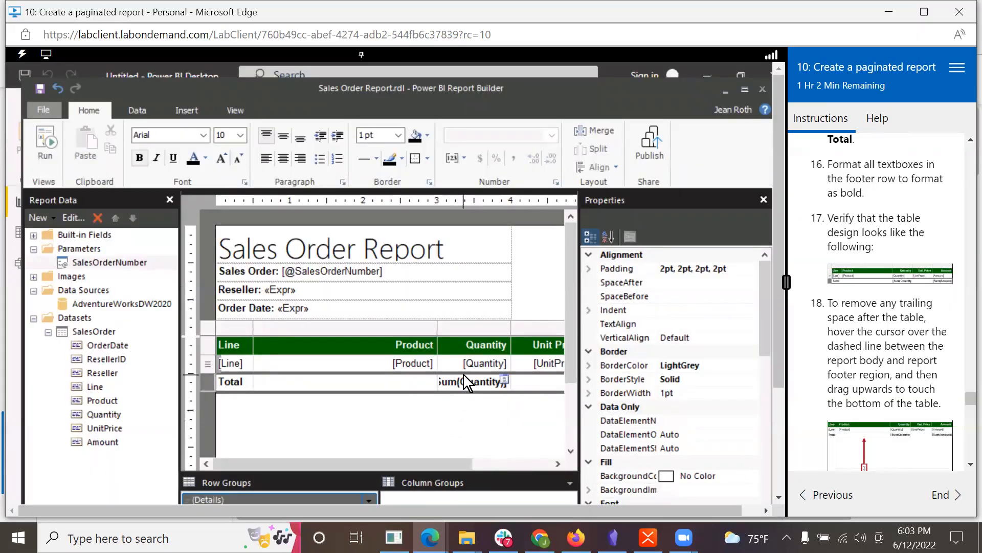
Step: Set the text alignment of the table's whole Quantity column to Left
{"action": "right_click", "coordinate": [466, 327]}
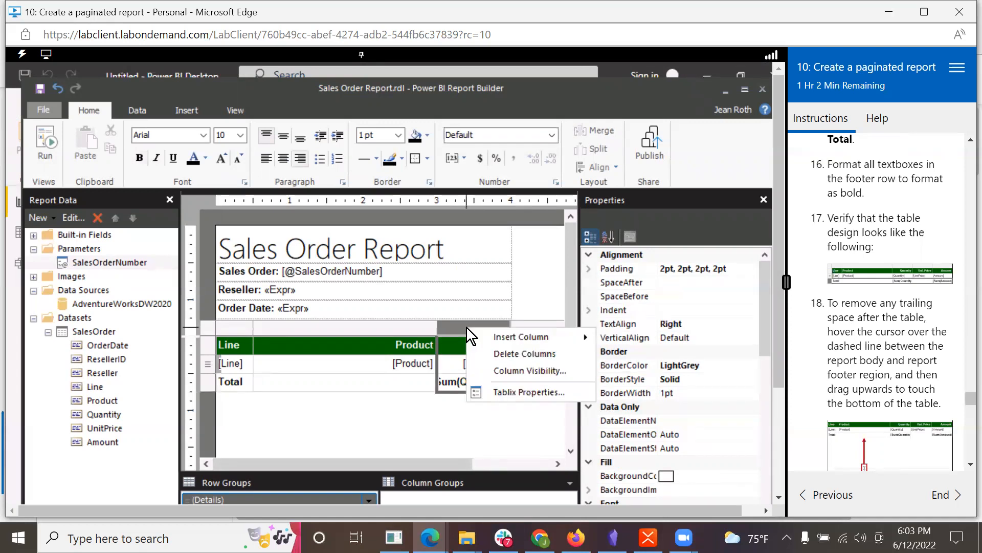
{"action": "left_click", "coordinate": [686, 329]}
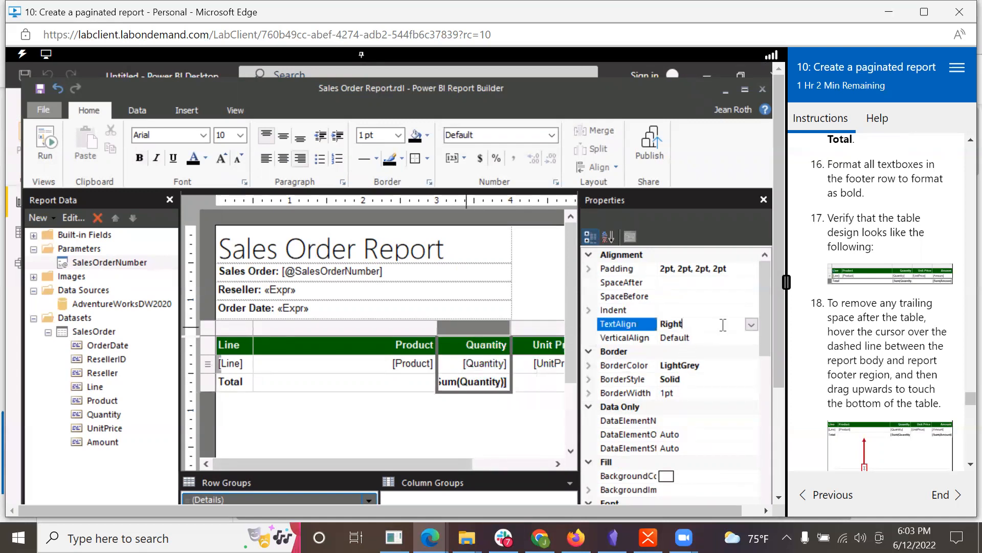
{"action": "left_click", "coordinate": [750, 325]}
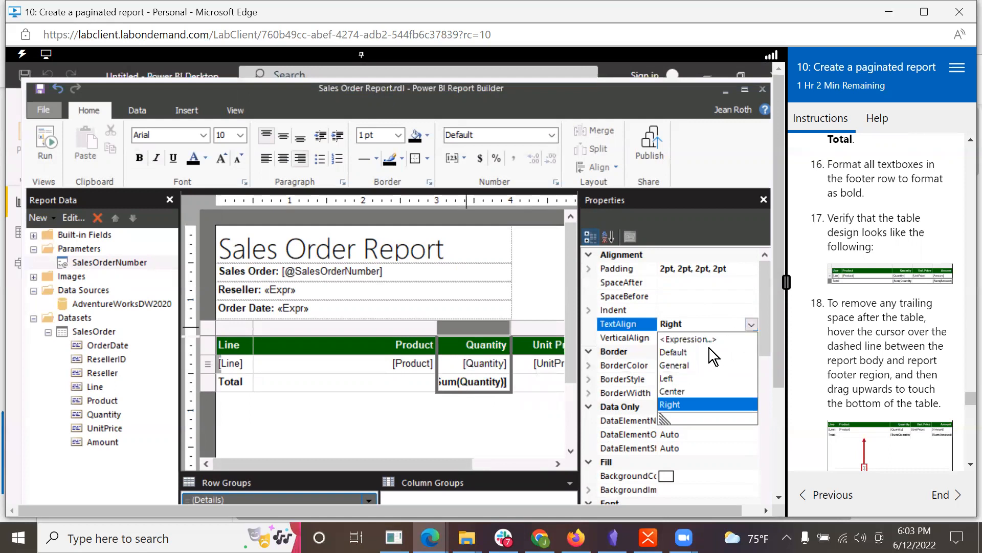
{"action": "left_click", "coordinate": [674, 378]}
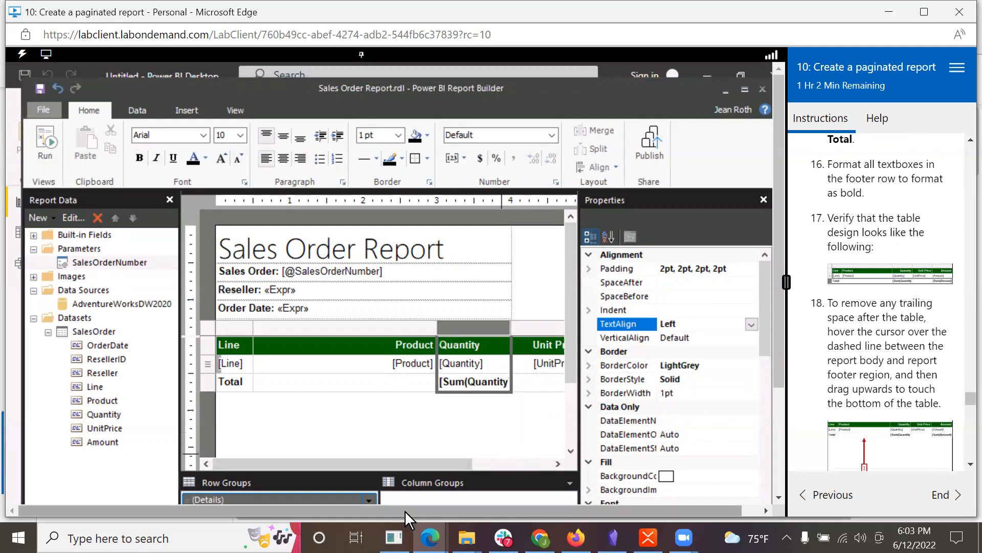
Step: Compare the Quantity, Unit Price and Amount column alignment in the reference image with the report design
{"action": "left_click", "coordinate": [432, 532]}
{"action": "left_click", "coordinate": [481, 471]}
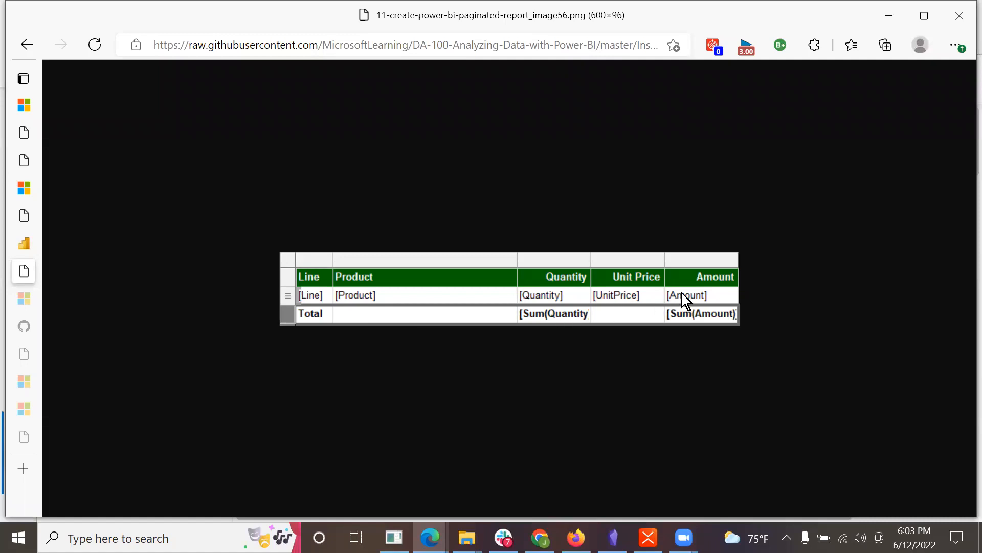
{"action": "left_click", "coordinate": [432, 538]}
{"action": "left_click", "coordinate": [507, 479]}
{"action": "left_click", "coordinate": [430, 538]}
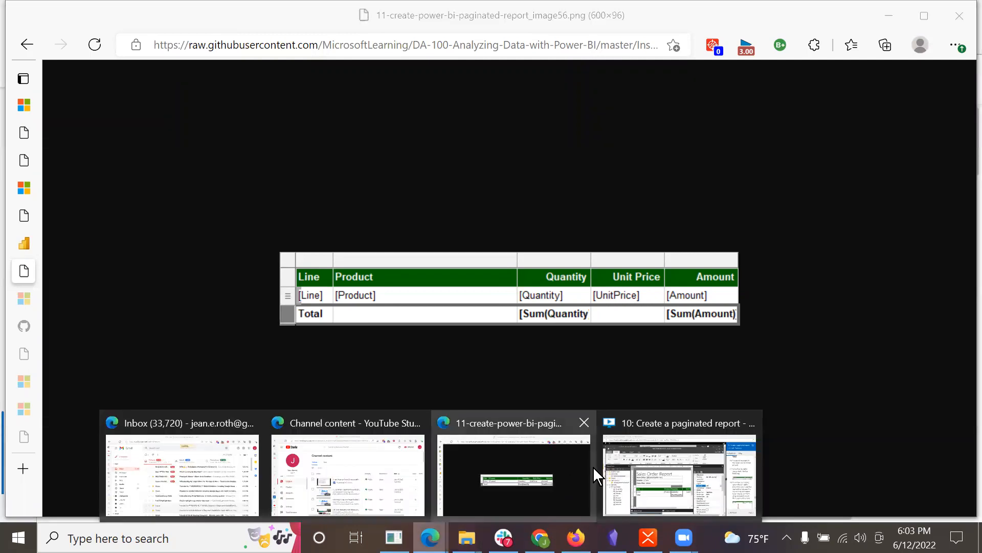
{"action": "left_click", "coordinate": [686, 473]}
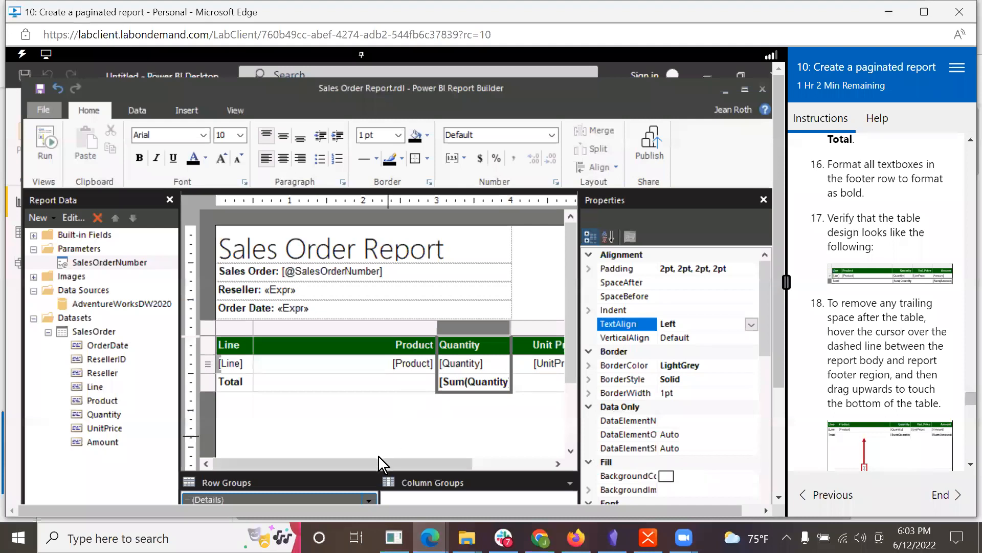
{"action": "left_click_drag", "start_coordinate": [394, 456], "coordinate": [499, 452]}
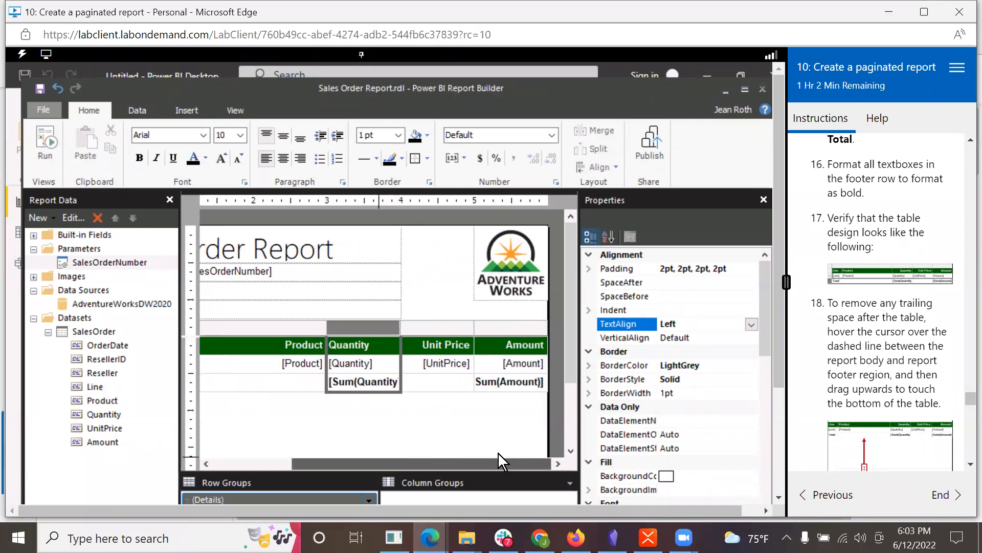
Step: Review the lab's column alignment instructions and set the Quantity column's text alignment back to Right
{"action": "scroll", "coordinate": [864, 278], "scroll_direction": "up", "scroll_amount": 5}
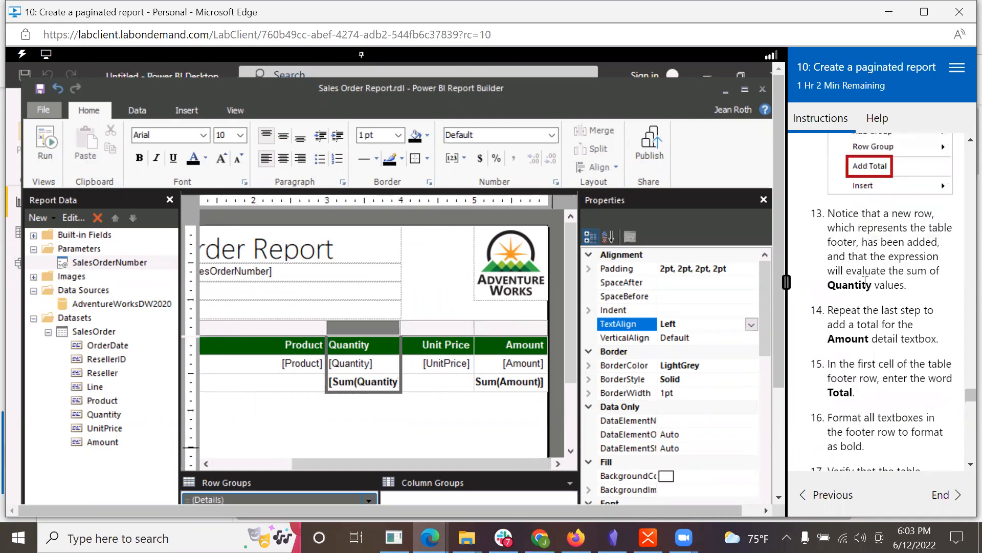
{"action": "scroll", "coordinate": [883, 329], "scroll_direction": "up", "scroll_amount": 5}
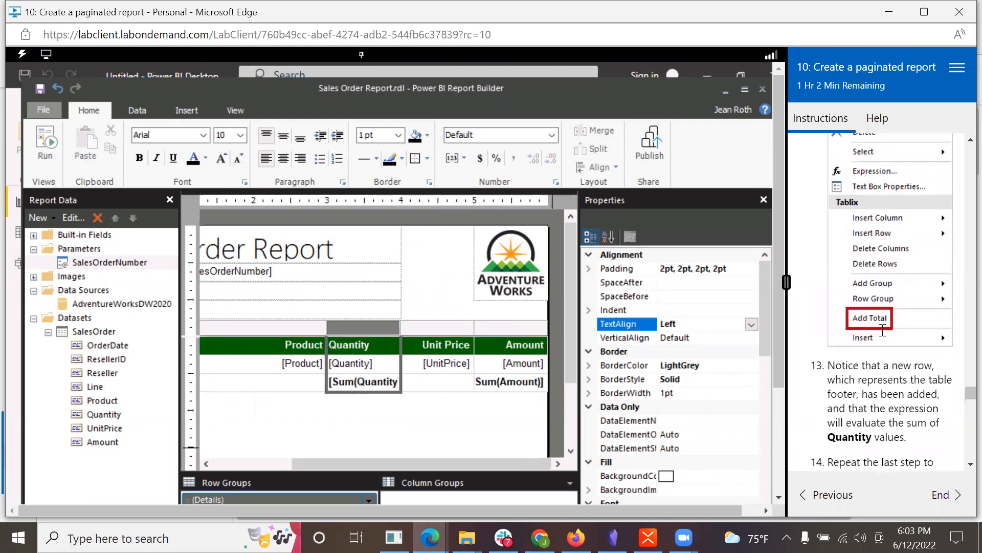
{"action": "scroll", "coordinate": [881, 337], "scroll_direction": "down", "scroll_amount": 10}
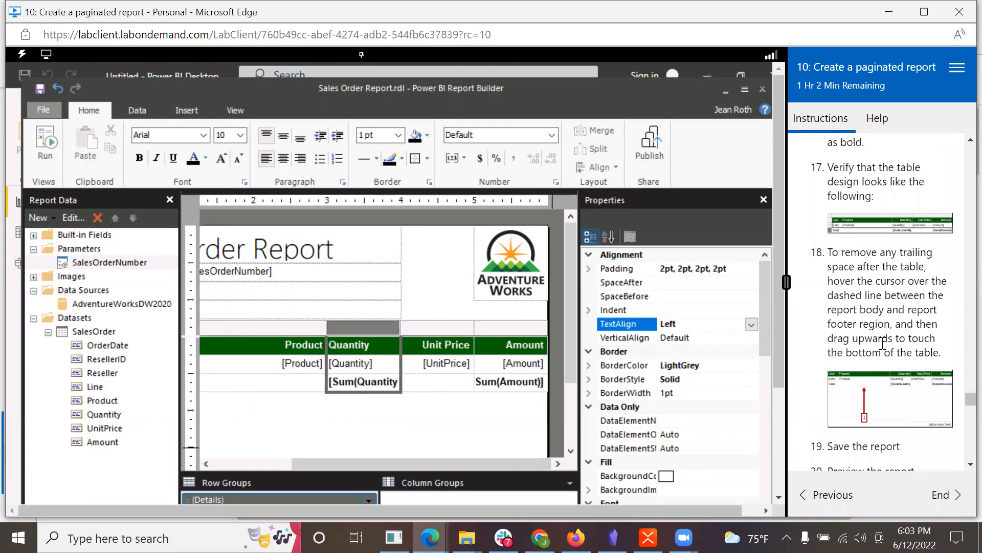
{"action": "scroll", "coordinate": [882, 344], "scroll_direction": "up", "scroll_amount": 15}
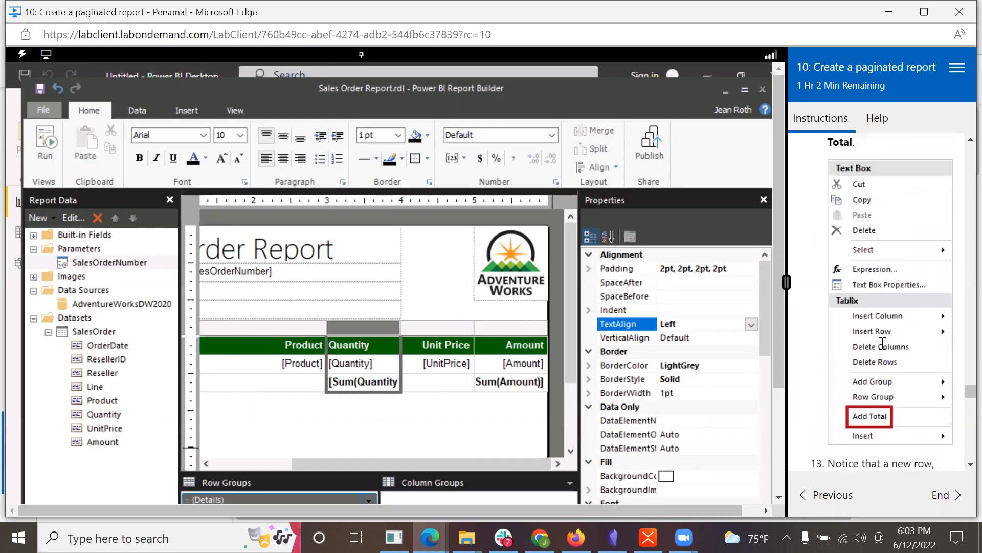
{"action": "scroll", "coordinate": [882, 346], "scroll_direction": "up", "scroll_amount": 3}
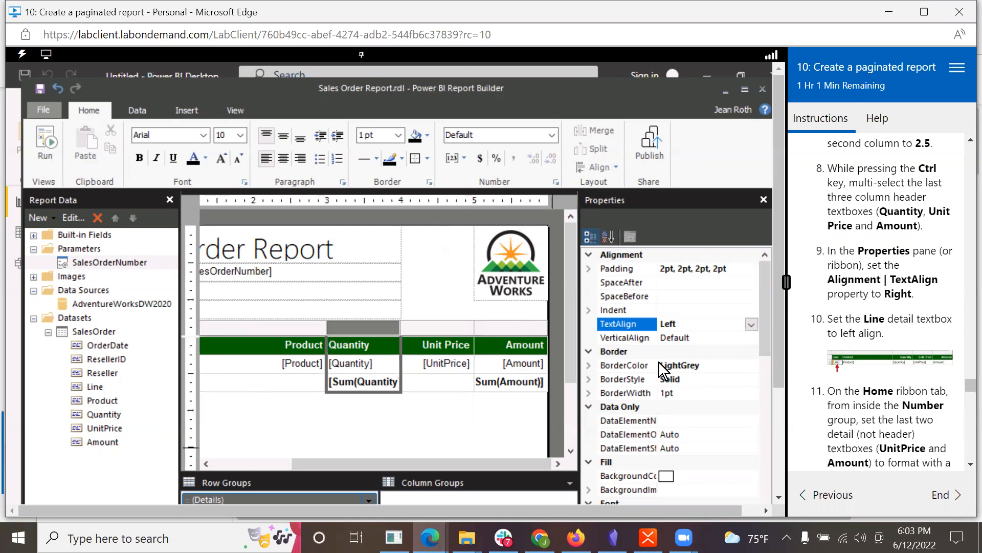
{"action": "left_click", "coordinate": [751, 324]}
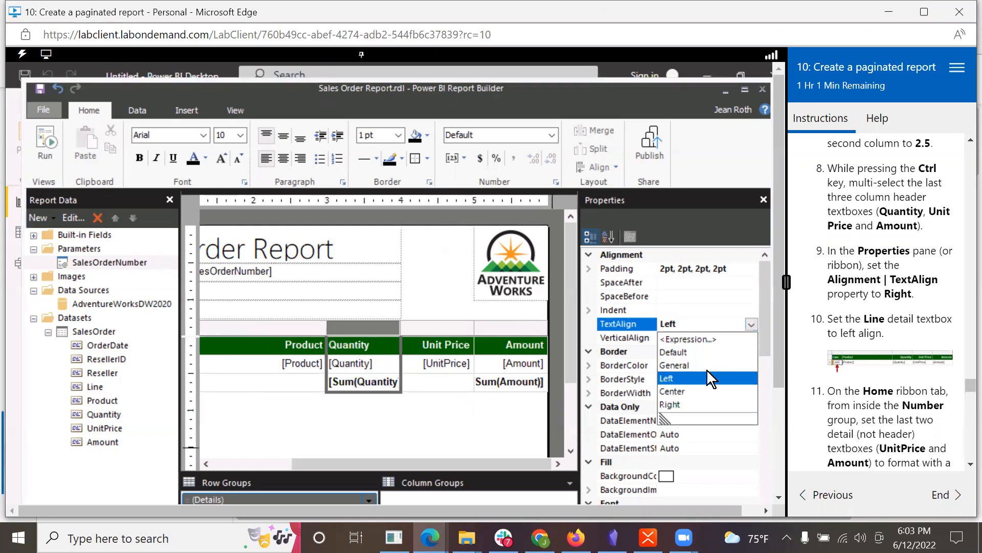
{"action": "left_click", "coordinate": [673, 403]}
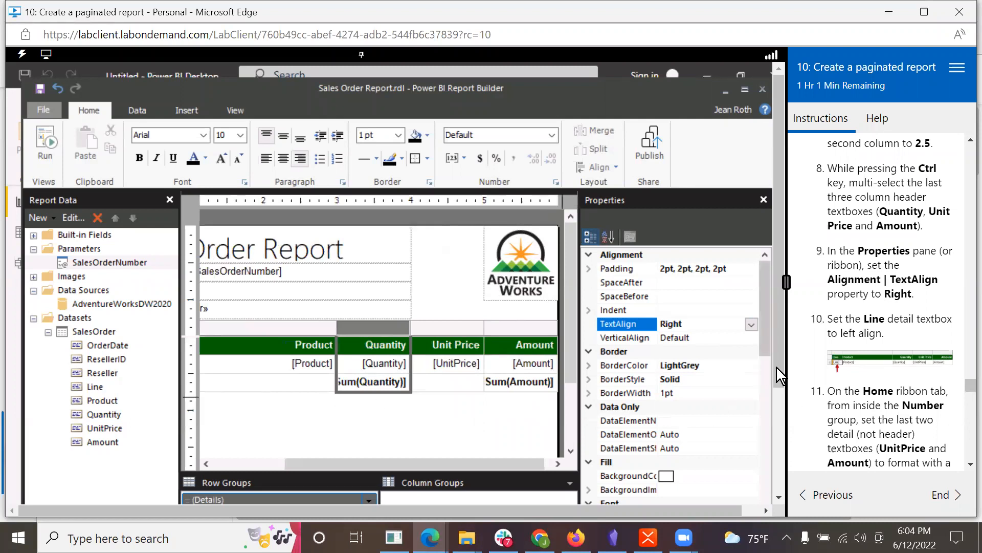
Step: Save the report as instruction 19 asks
{"action": "scroll", "coordinate": [892, 390], "scroll_direction": "down", "scroll_amount": 10}
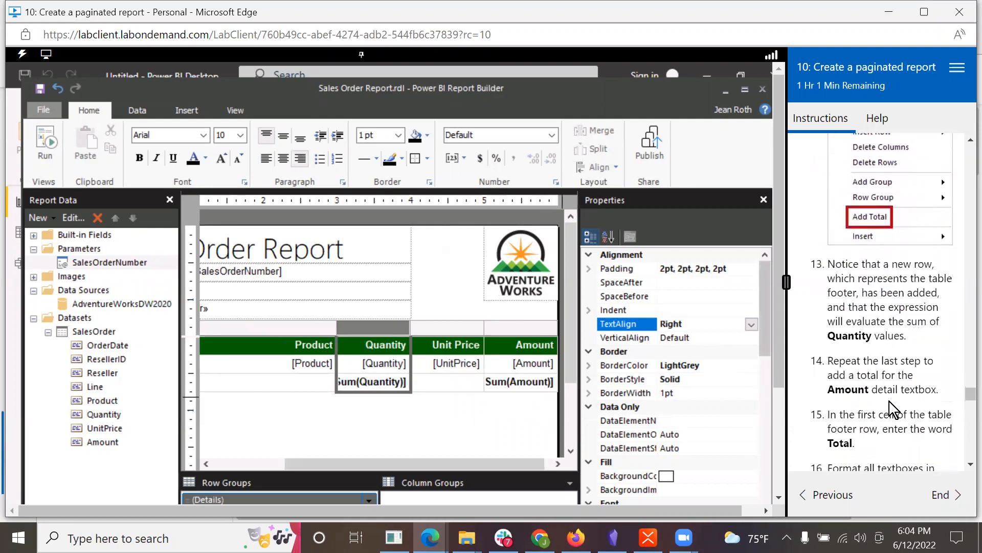
{"action": "scroll", "coordinate": [889, 402], "scroll_direction": "down", "scroll_amount": 5}
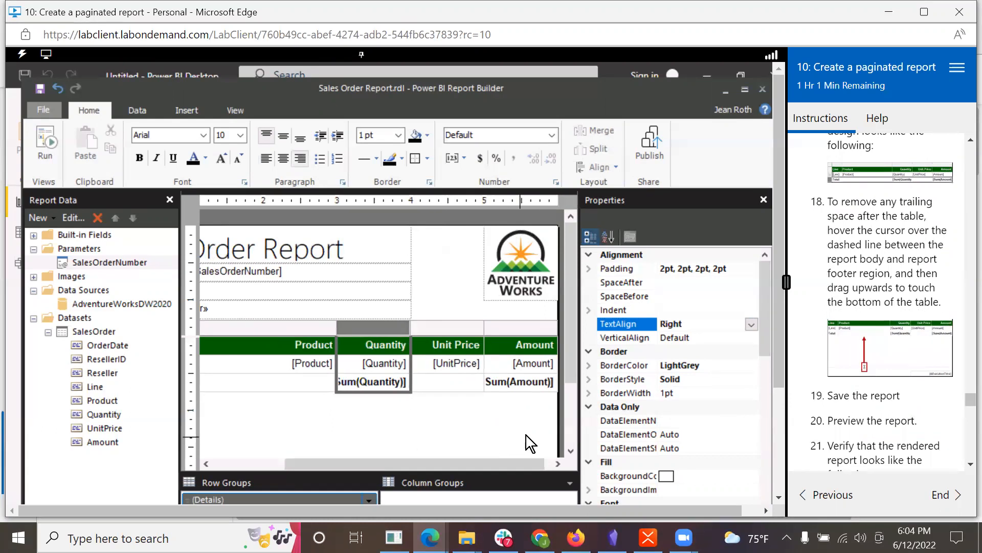
{"action": "left_click_drag", "start_coordinate": [343, 463], "coordinate": [195, 459]}
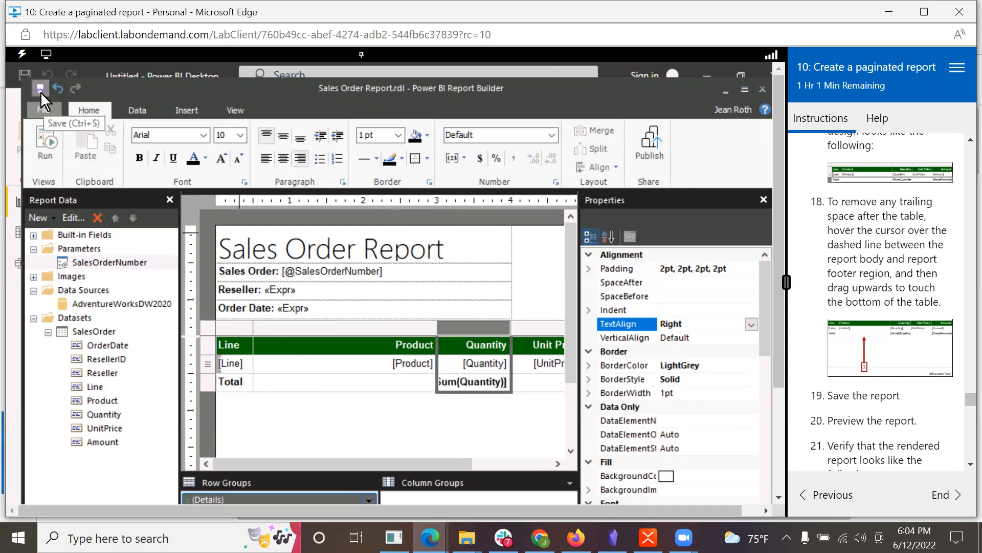
{"action": "left_click", "coordinate": [44, 109]}
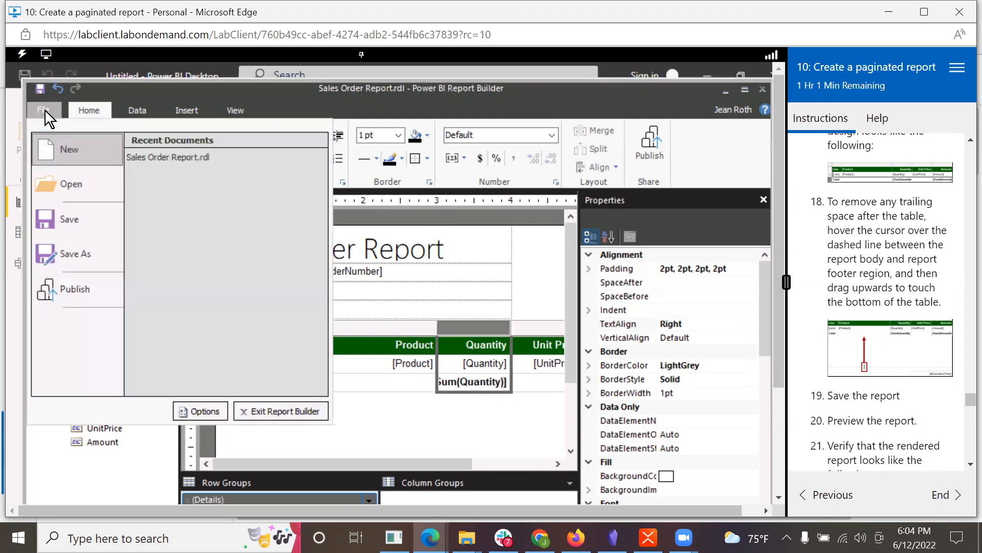
{"action": "left_click", "coordinate": [53, 219]}
Step: Run the report preview and examine the rendered order lines down to the total row
{"action": "scroll", "coordinate": [891, 395], "scroll_direction": "down", "scroll_amount": 2}
{"action": "scroll", "coordinate": [891, 395], "scroll_direction": "down", "scroll_amount": 1}
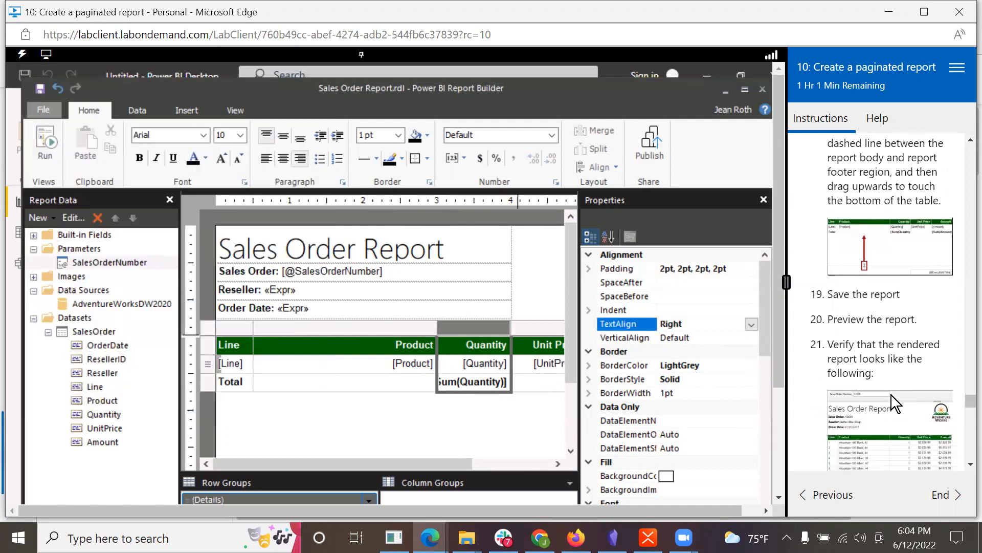
{"action": "left_click", "coordinate": [44, 137]}
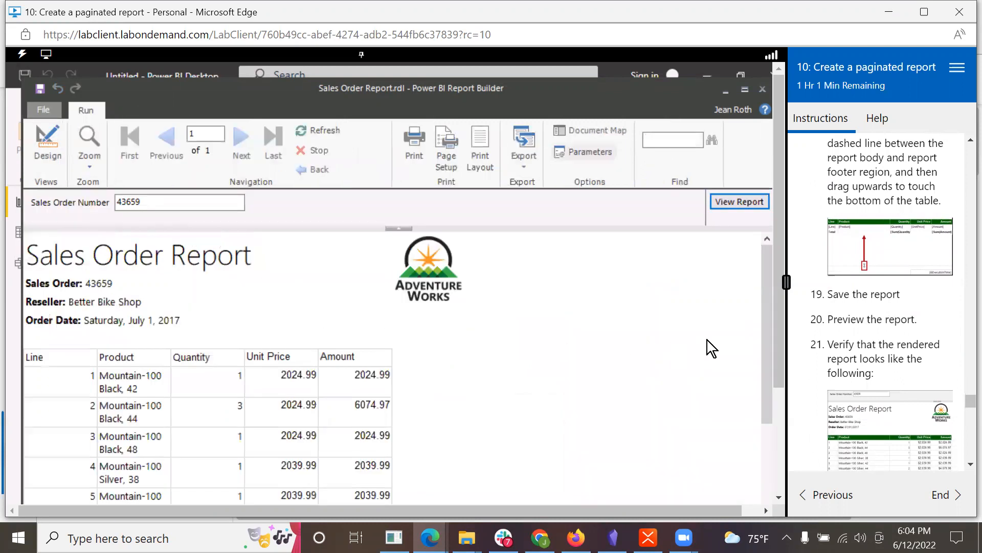
{"action": "left_click_drag", "start_coordinate": [765, 294], "coordinate": [762, 324]}
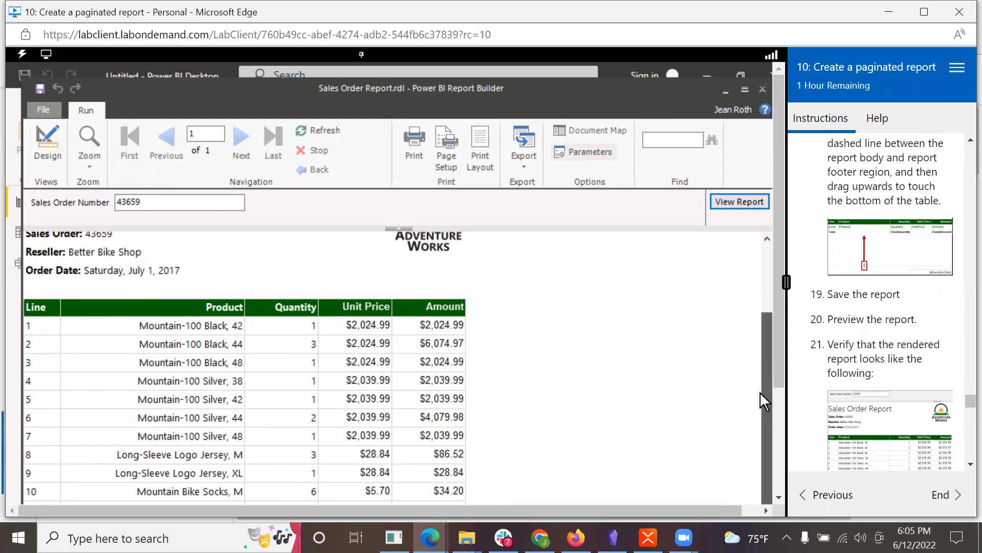
{"action": "scroll", "coordinate": [760, 391], "scroll_direction": "down", "scroll_amount": 2}
{"action": "mouse_move", "coordinate": [778, 345]}
{"action": "left_mouse_down"}
{"action": "mouse_move", "coordinate": [776, 379]}
{"action": "mouse_move", "coordinate": [783, 342]}
{"action": "left_mouse_up"}
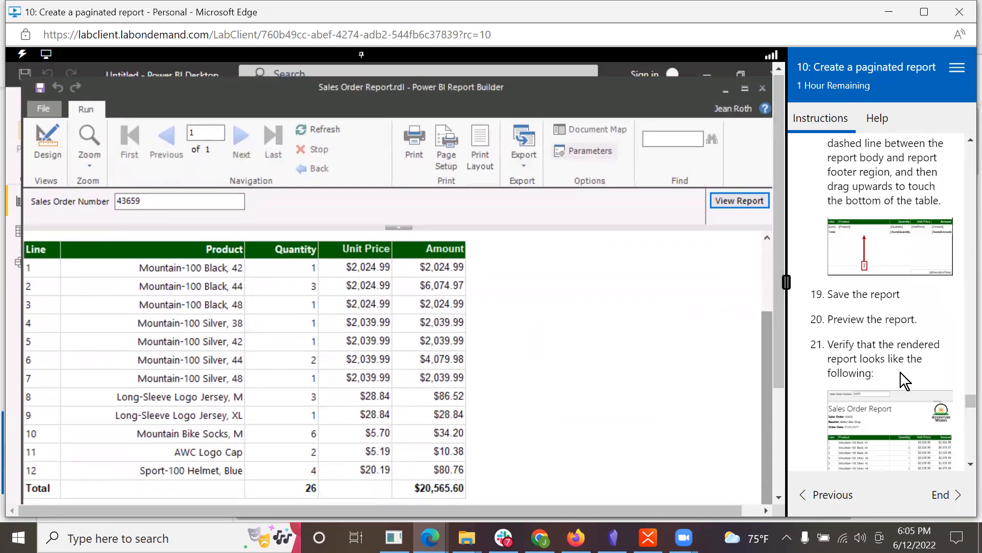
Step: Copy the link of the rendered report image in instruction 21 and open it in the other browser window
{"action": "scroll", "coordinate": [899, 376], "scroll_direction": "down", "scroll_amount": 2}
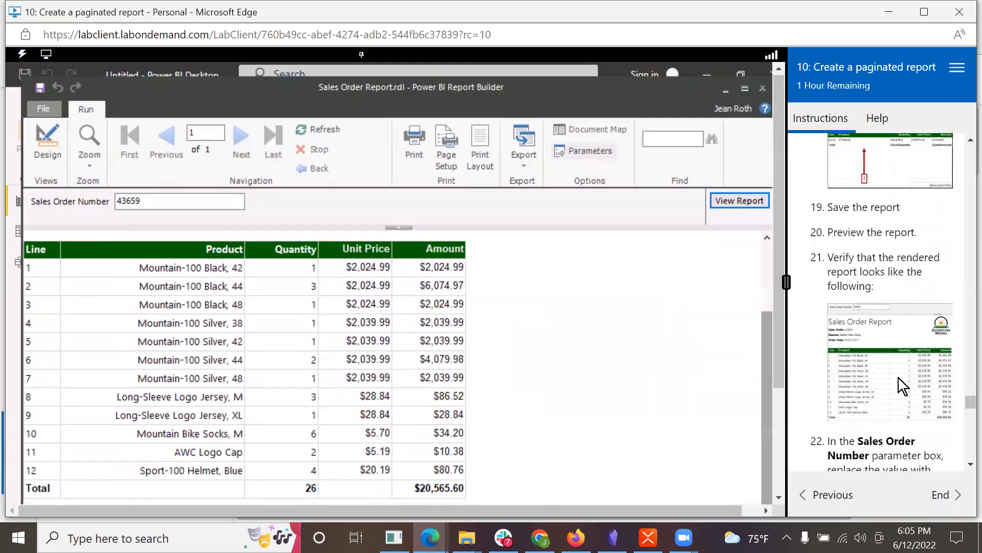
{"action": "right_click", "coordinate": [893, 346]}
{"action": "left_click", "coordinate": [838, 171]}
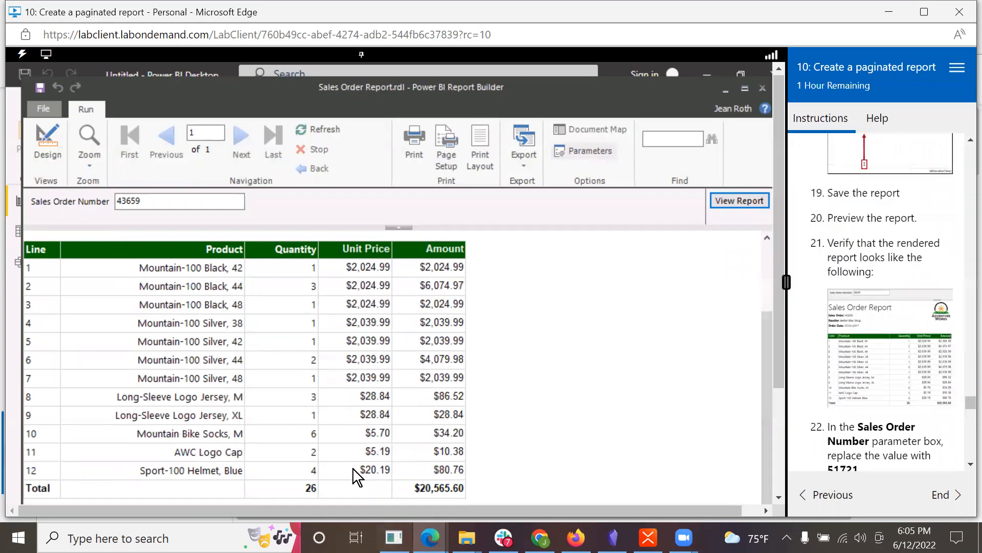
{"action": "mouse_move", "coordinate": [428, 534]}
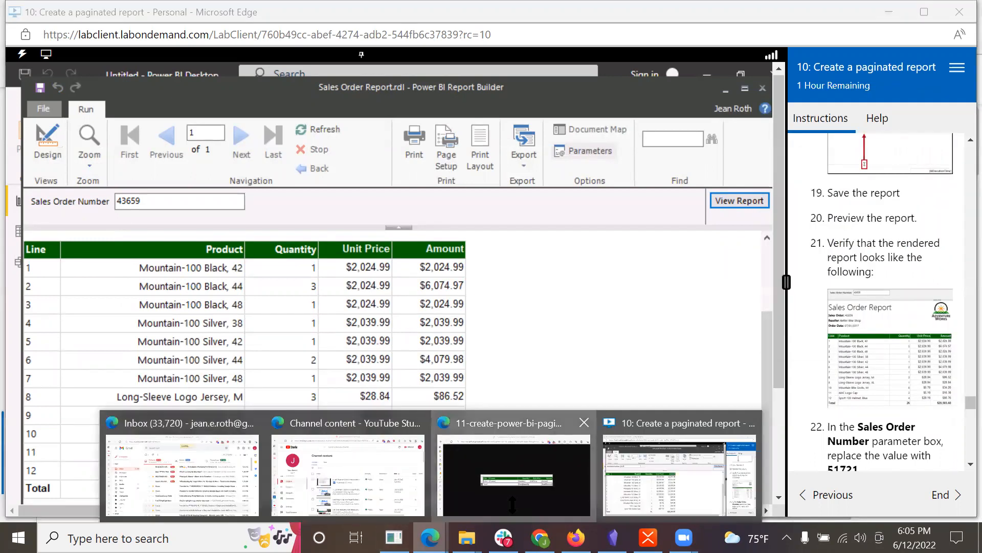
{"action": "left_click", "coordinate": [512, 486]}
{"action": "left_click", "coordinate": [226, 49]}
{"action": "type", "text": "https://raw.githubusercontent.com/MicrosoftLearning/DA-100-Analyzing-Data-with-Power-BI/master/Instructions/Labs/Linked_image_Files/11-create-power-bi-paginated-report_image58.png"}
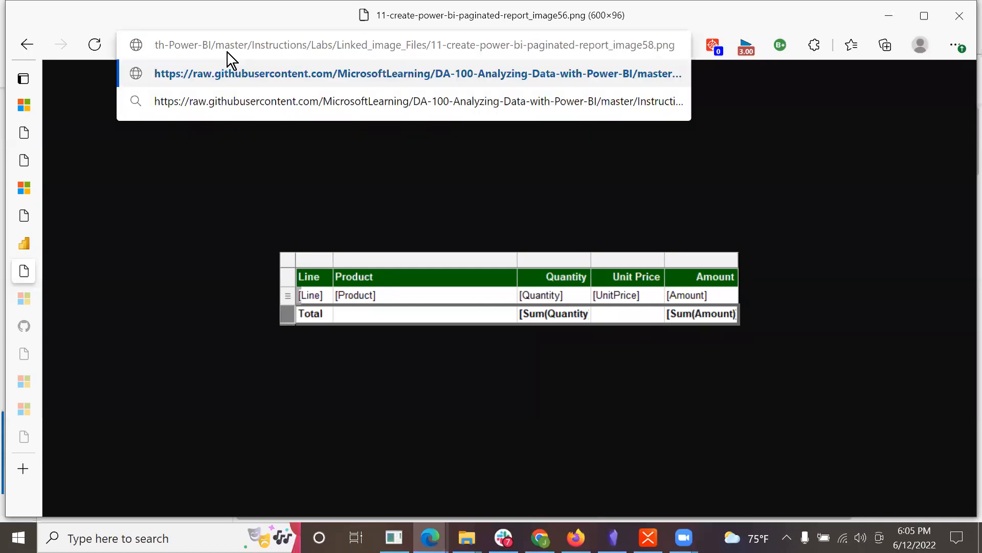
{"action": "key", "text": "Return"}
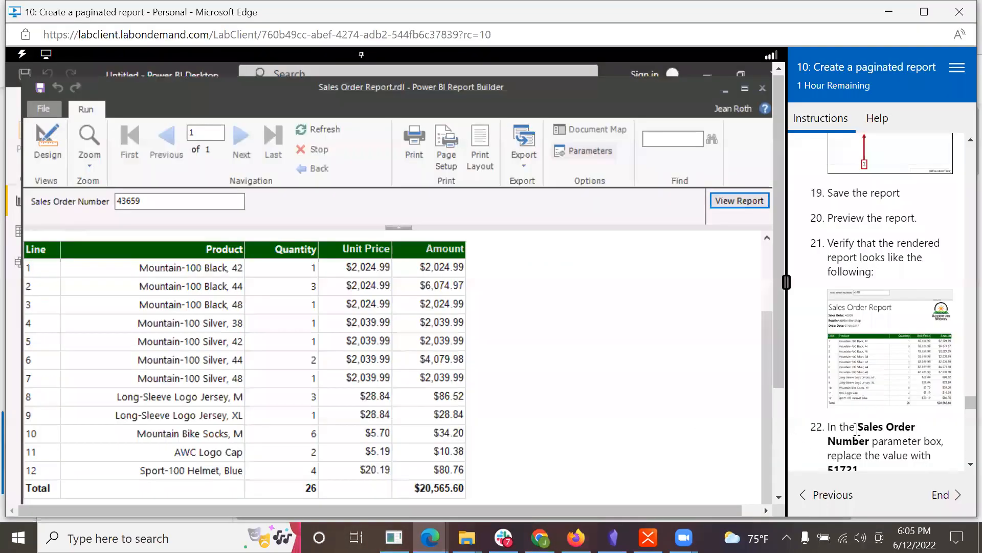
Step: Replace the Sales Order Number parameter with the order number from instruction 22 and re-run the report
{"action": "scroll", "coordinate": [863, 424], "scroll_direction": "down", "scroll_amount": 2}
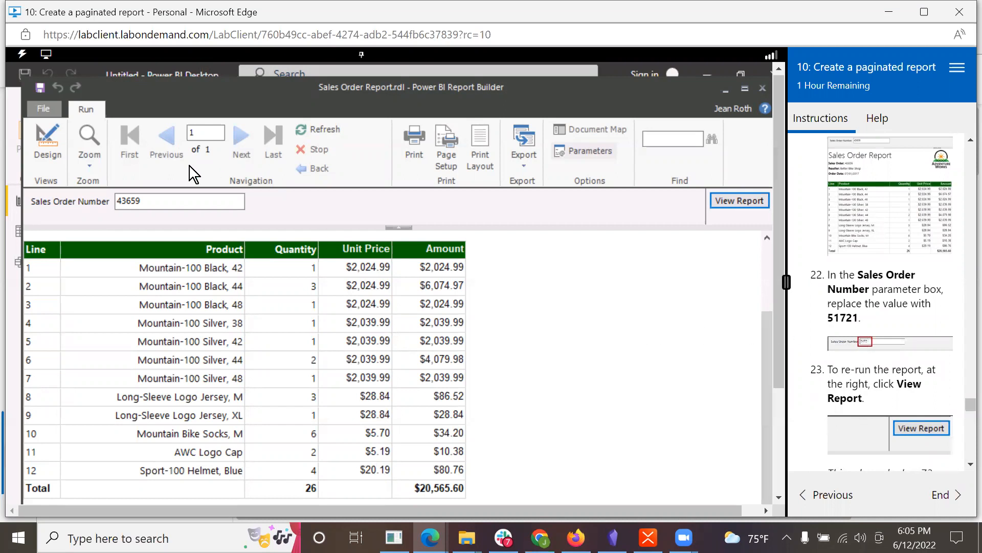
{"action": "left_click", "coordinate": [158, 201]}
{"action": "key", "text": "BackSpace"}
{"action": "key", "text": "BackSpace"}
{"action": "key", "text": "BackSpace"}
{"action": "key", "text": "BackSpace"}
{"action": "key", "text": "BackSpace"}
{"action": "type", "text": "51721"}
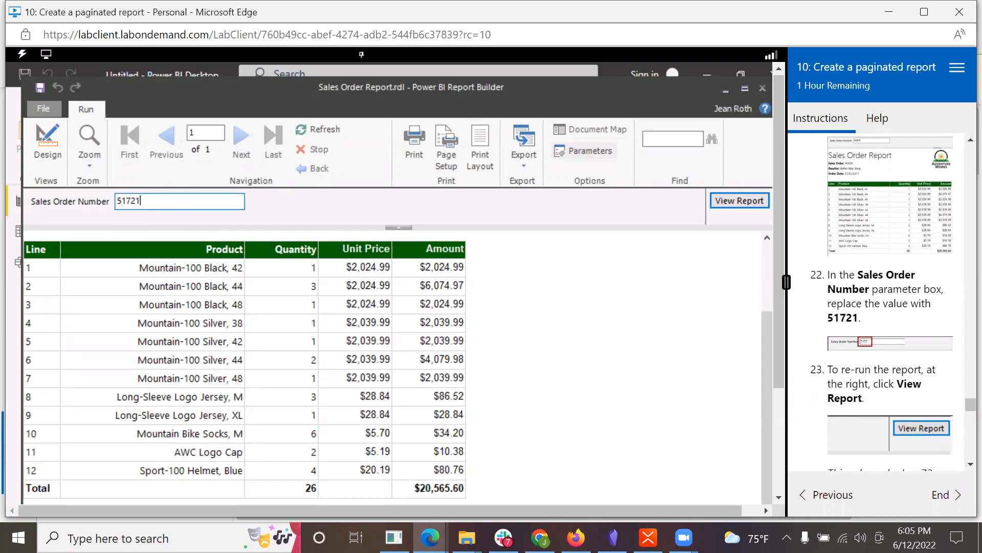
{"action": "key", "text": "Return"}
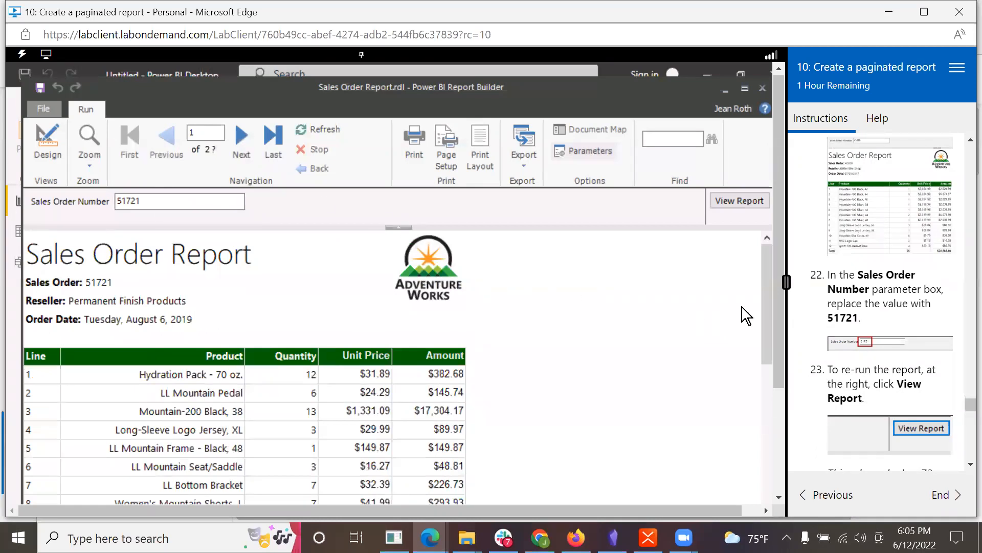
Step: Look through the order lines on the rendered report's first page and run the report again for the same order
{"action": "left_click_drag", "start_coordinate": [767, 324], "coordinate": [768, 468]}
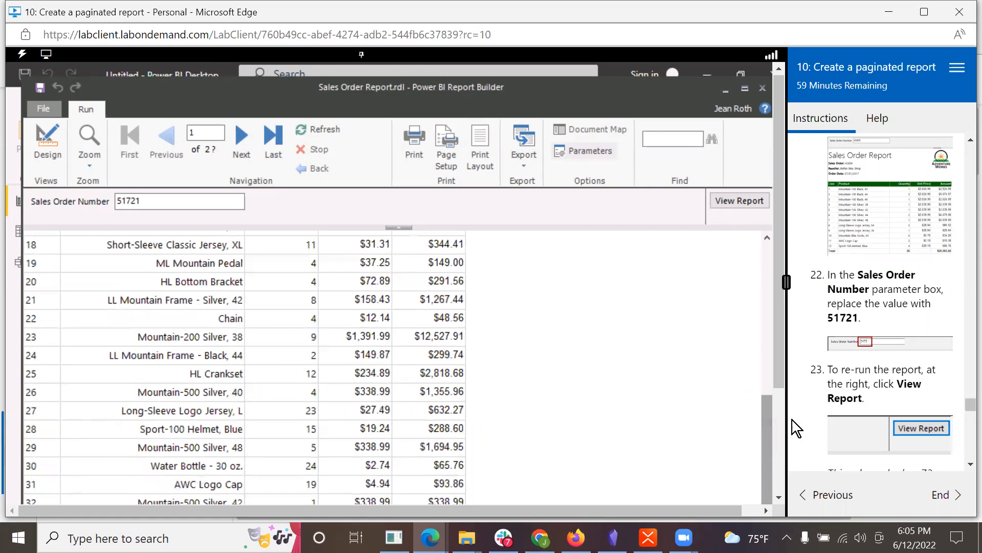
{"action": "left_click_drag", "start_coordinate": [779, 366], "coordinate": [782, 465]}
{"action": "left_click_drag", "start_coordinate": [786, 397], "coordinate": [789, 351]}
{"action": "left_click_drag", "start_coordinate": [768, 407], "coordinate": [768, 236]}
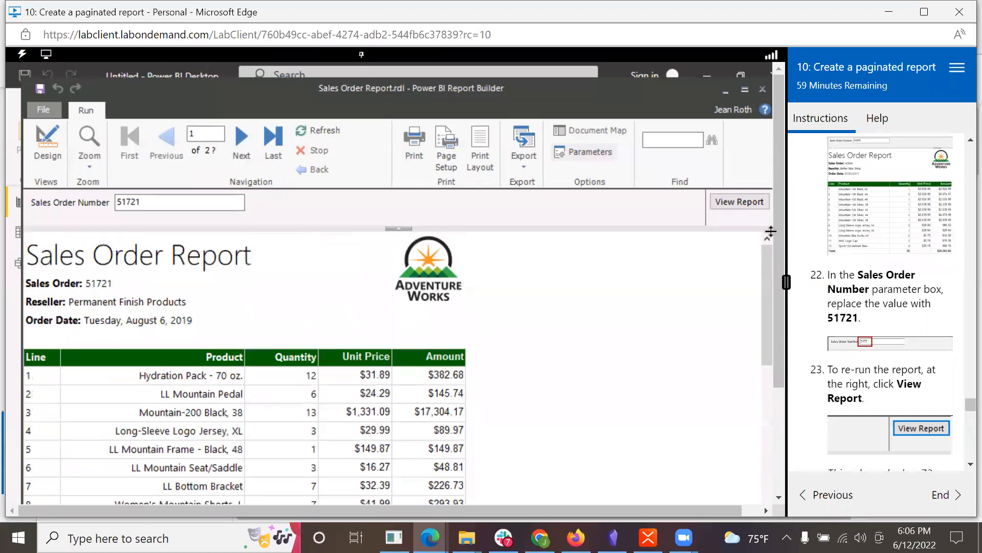
{"action": "scroll", "coordinate": [925, 431], "scroll_direction": "down", "scroll_amount": 3}
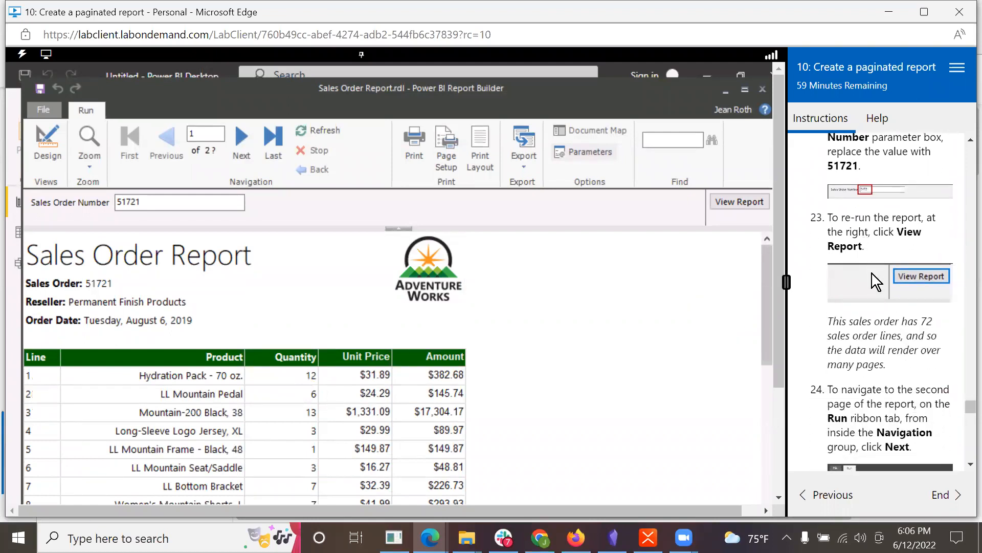
{"action": "left_click", "coordinate": [736, 202]}
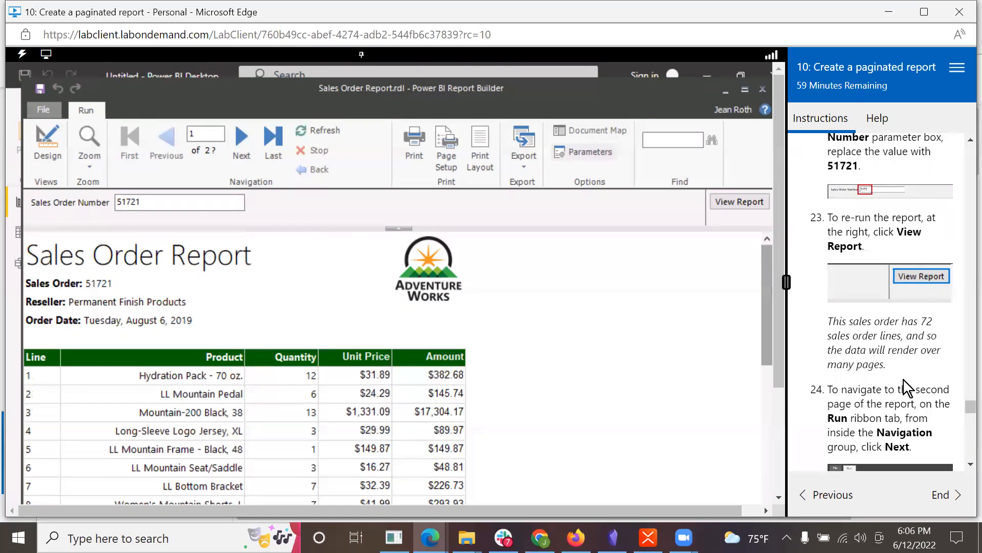
Step: Examine the first page of the rendered report from its last order lines and footer back to the report header
{"action": "left_click_drag", "start_coordinate": [763, 250], "coordinate": [772, 474]}
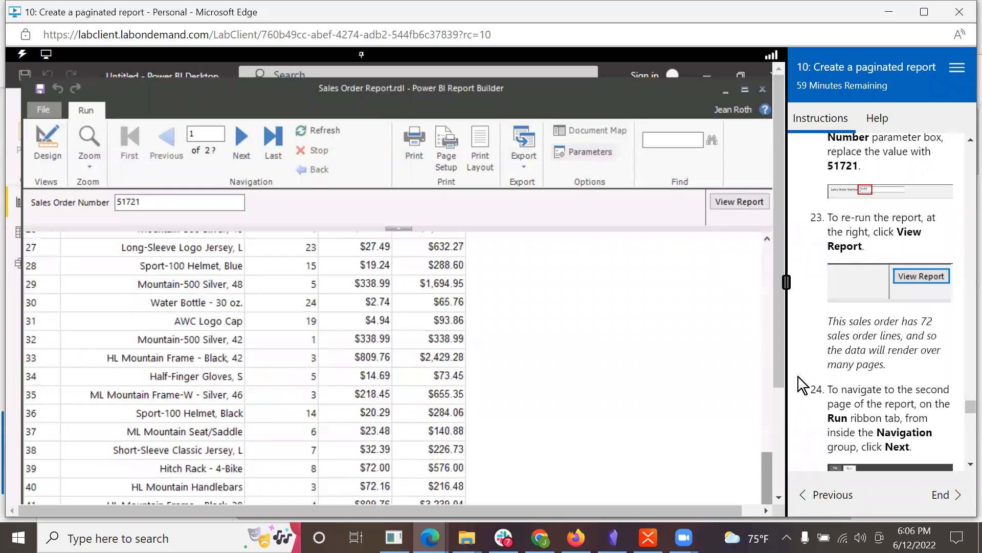
{"action": "left_click_drag", "start_coordinate": [781, 364], "coordinate": [785, 506]}
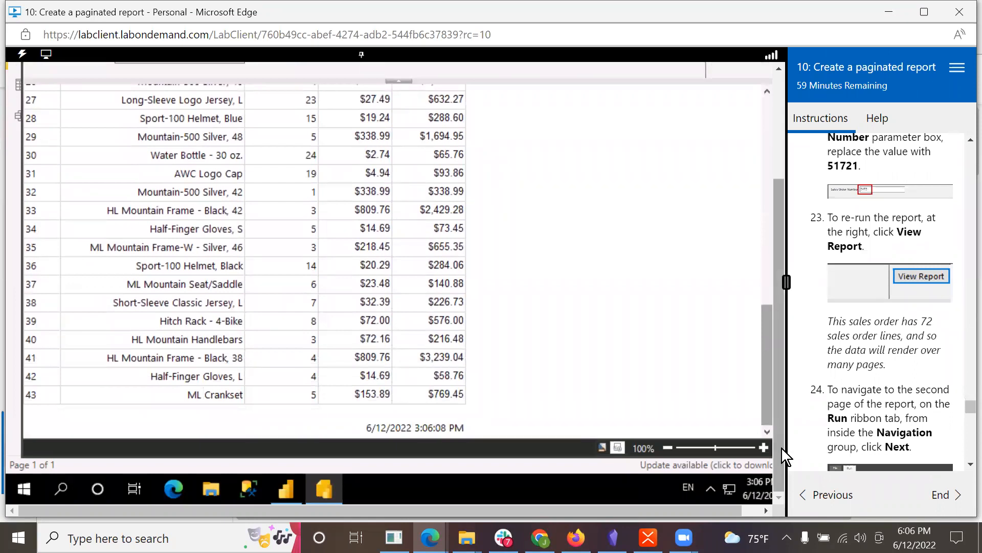
{"action": "left_click_drag", "start_coordinate": [769, 358], "coordinate": [764, 80]}
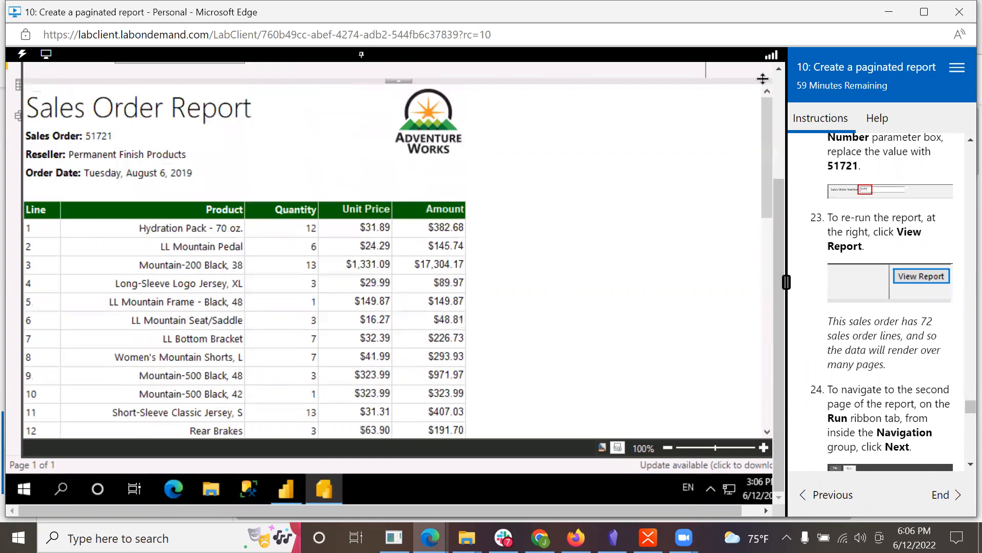
Step: Go to the second page of the rendered report and examine its order lines down to the total row
{"action": "scroll", "coordinate": [871, 421], "scroll_direction": "down", "scroll_amount": 2}
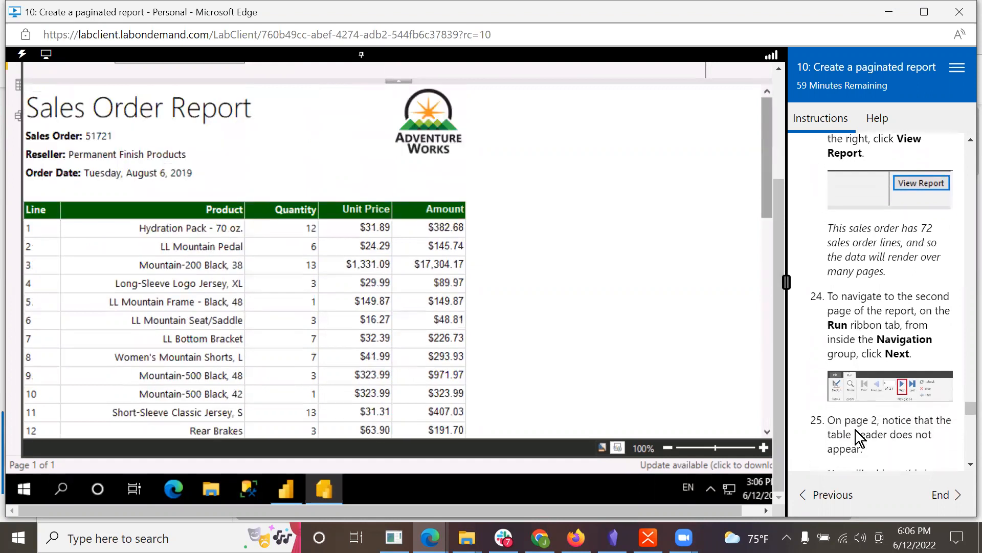
{"action": "scroll", "coordinate": [902, 316], "scroll_direction": "down", "scroll_amount": 1}
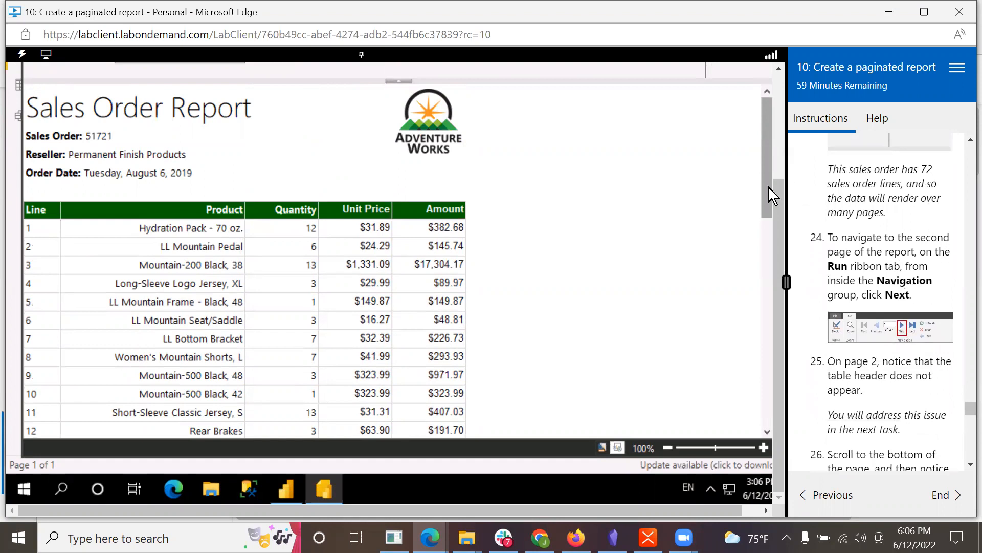
{"action": "scroll", "coordinate": [778, 193], "scroll_direction": "up", "scroll_amount": 3}
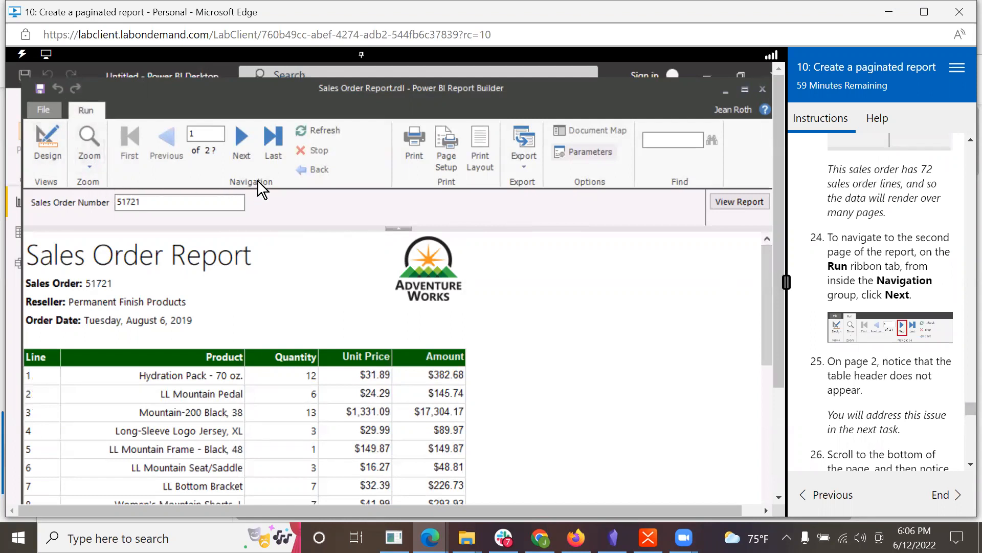
{"action": "left_click", "coordinate": [243, 143]}
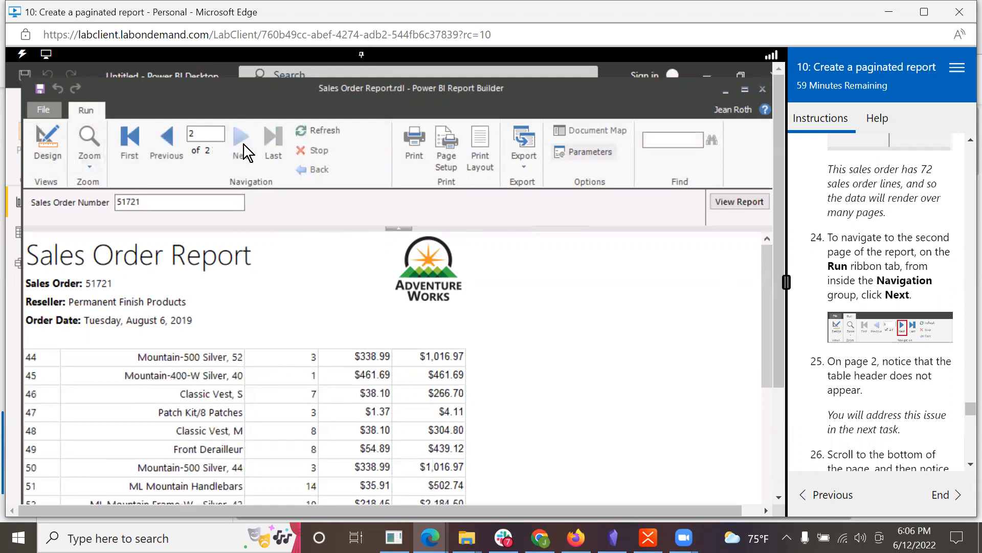
{"action": "left_click_drag", "start_coordinate": [766, 305], "coordinate": [782, 471]}
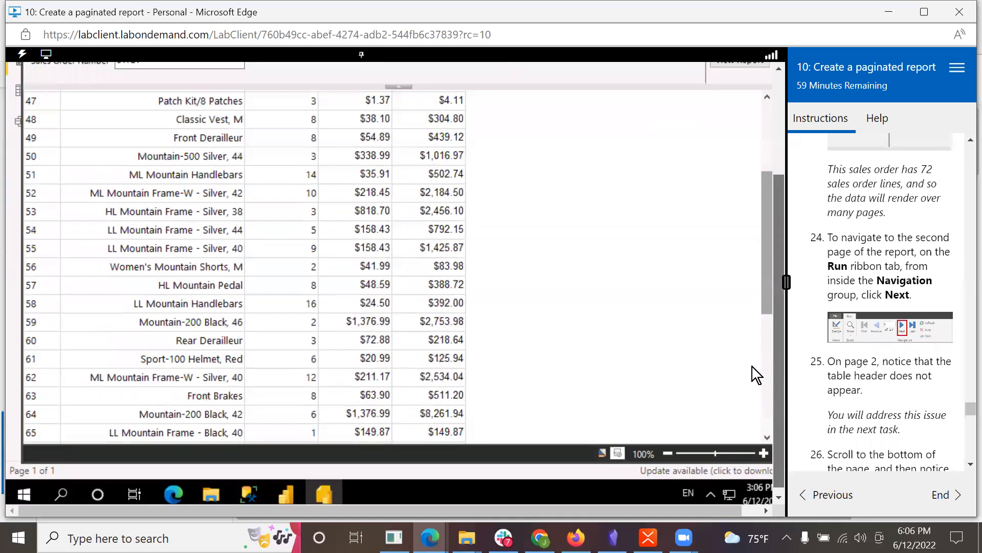
{"action": "left_click_drag", "start_coordinate": [765, 310], "coordinate": [765, 434]}
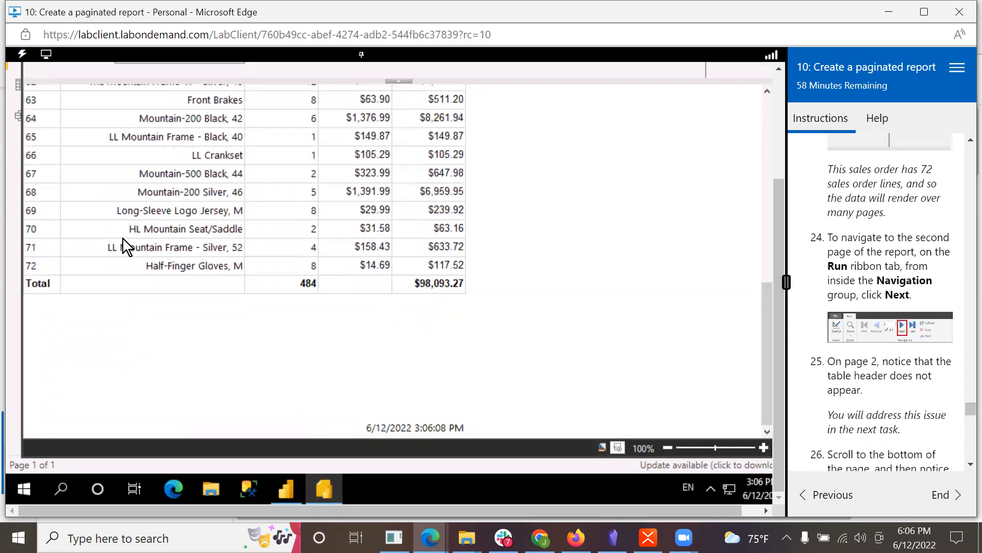
Step: Check the second page for the table header and its footer content, as described in instructions 25 and 26
{"action": "scroll", "coordinate": [896, 385], "scroll_direction": "down", "scroll_amount": 2}
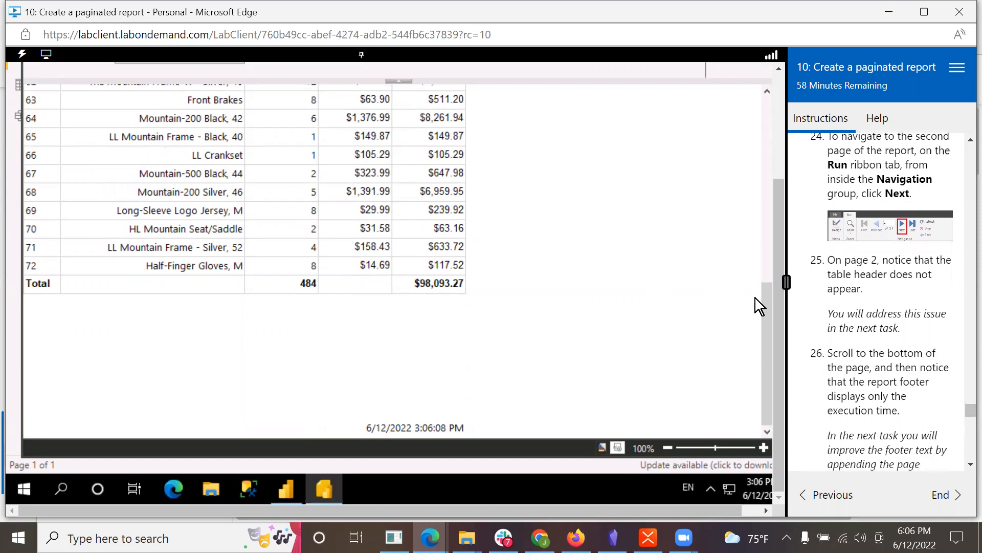
{"action": "left_click_drag", "start_coordinate": [766, 300], "coordinate": [774, 78]}
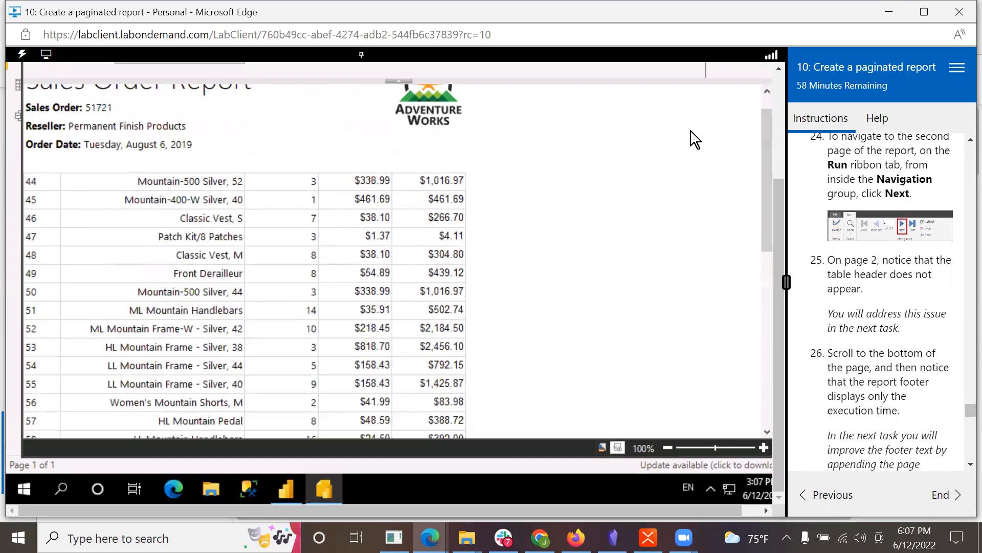
{"action": "left_click_drag", "start_coordinate": [780, 189], "coordinate": [772, 120]}
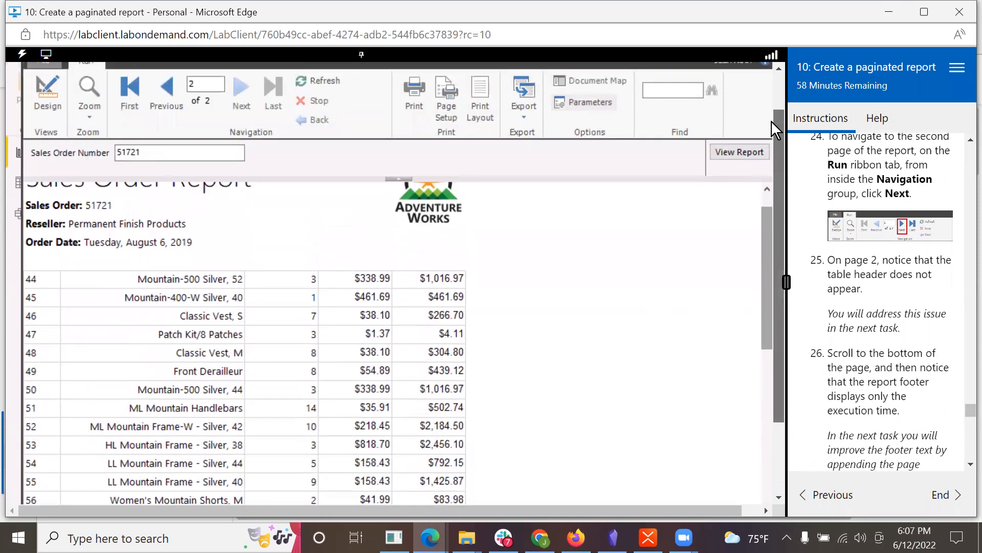
{"action": "left_click_drag", "start_coordinate": [763, 248], "coordinate": [763, 204]}
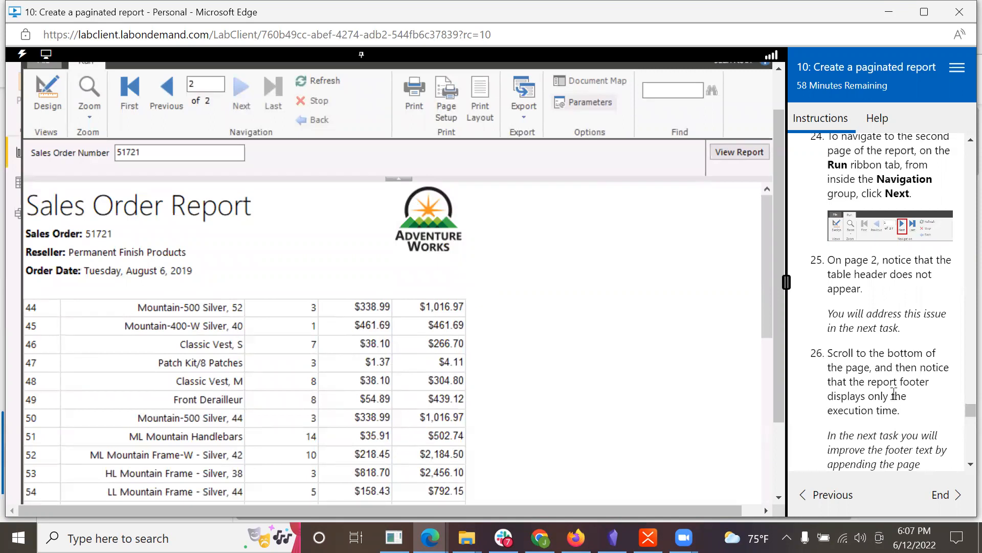
{"action": "scroll", "coordinate": [889, 404], "scroll_direction": "down", "scroll_amount": 2}
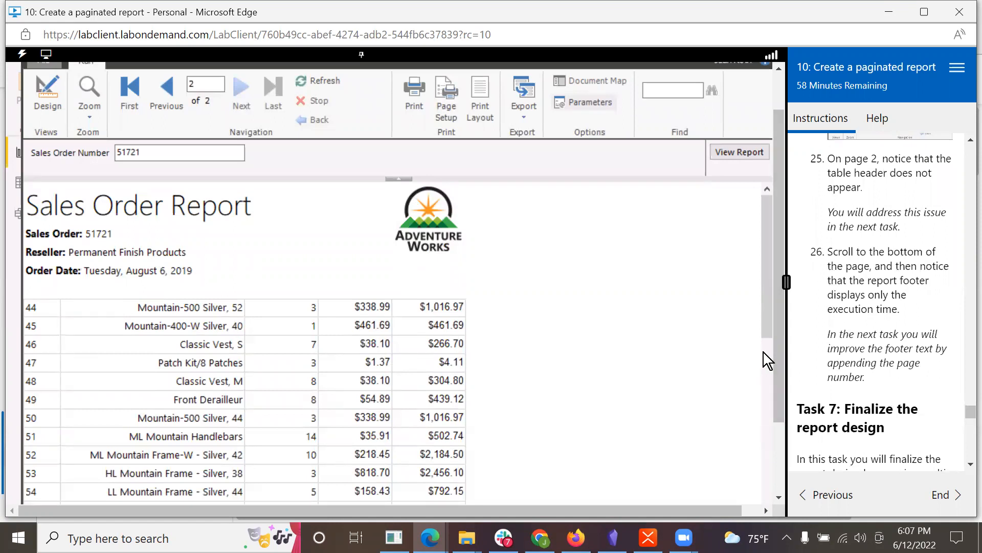
{"action": "left_click_drag", "start_coordinate": [769, 300], "coordinate": [772, 508]}
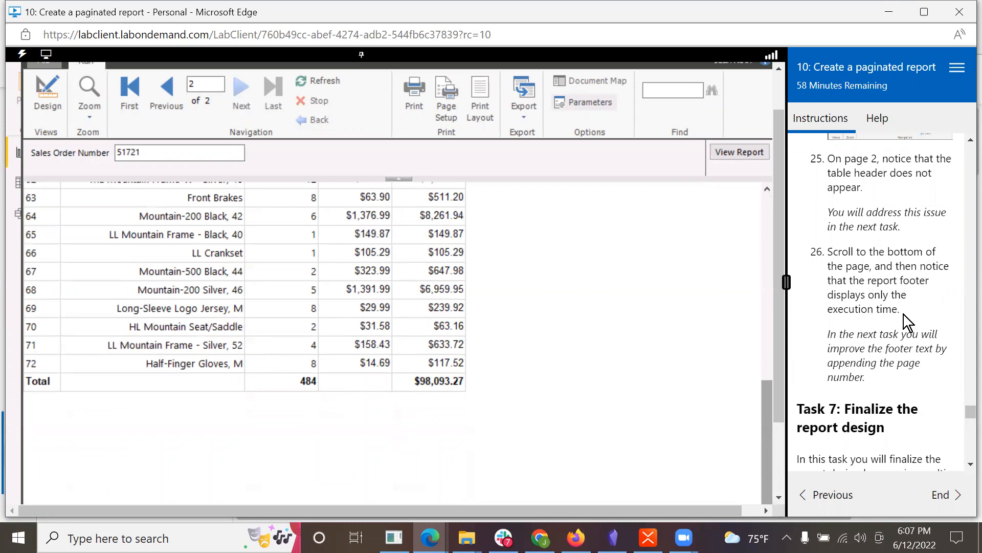
{"action": "left_click_drag", "start_coordinate": [776, 351], "coordinate": [784, 484]}
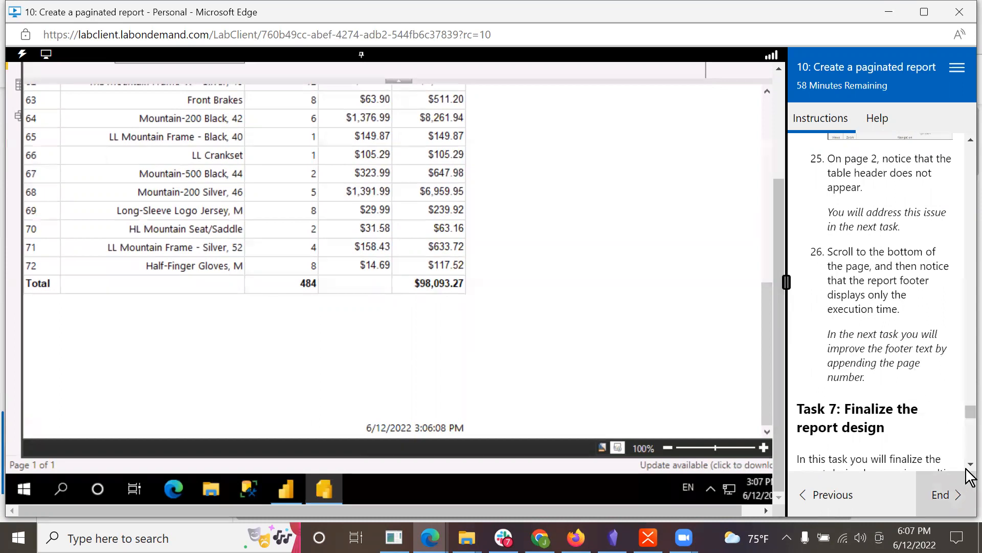
Step: Return the report to design view and select the Product header textbox in the table
{"action": "scroll", "coordinate": [968, 467], "scroll_direction": "down", "scroll_amount": 5}
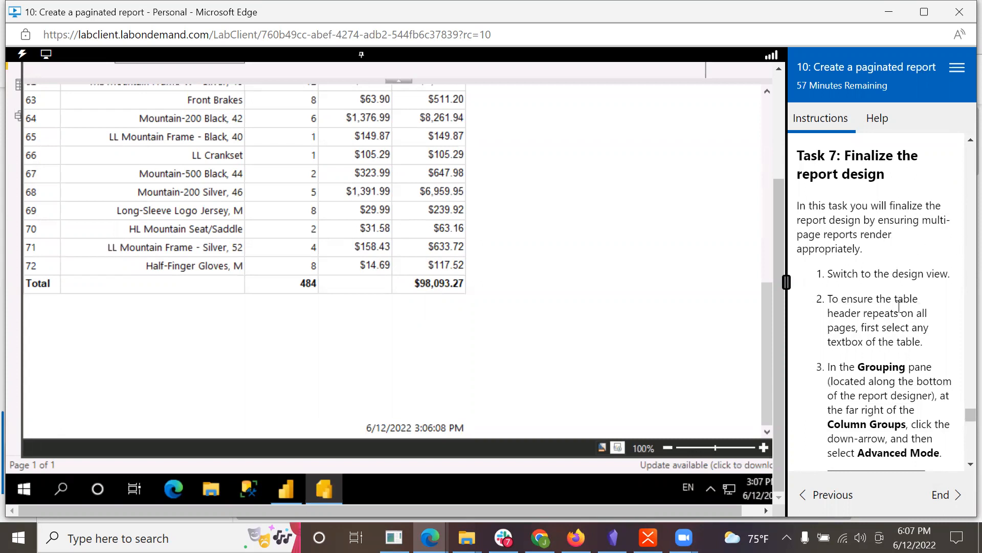
{"action": "left_click_drag", "start_coordinate": [766, 321], "coordinate": [759, 109]}
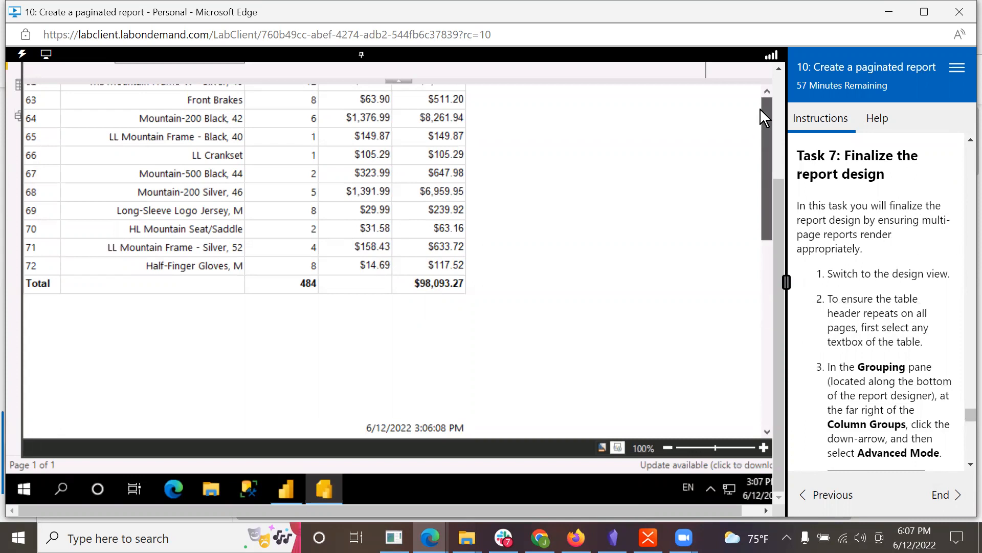
{"action": "left_click_drag", "start_coordinate": [778, 200], "coordinate": [775, 81]}
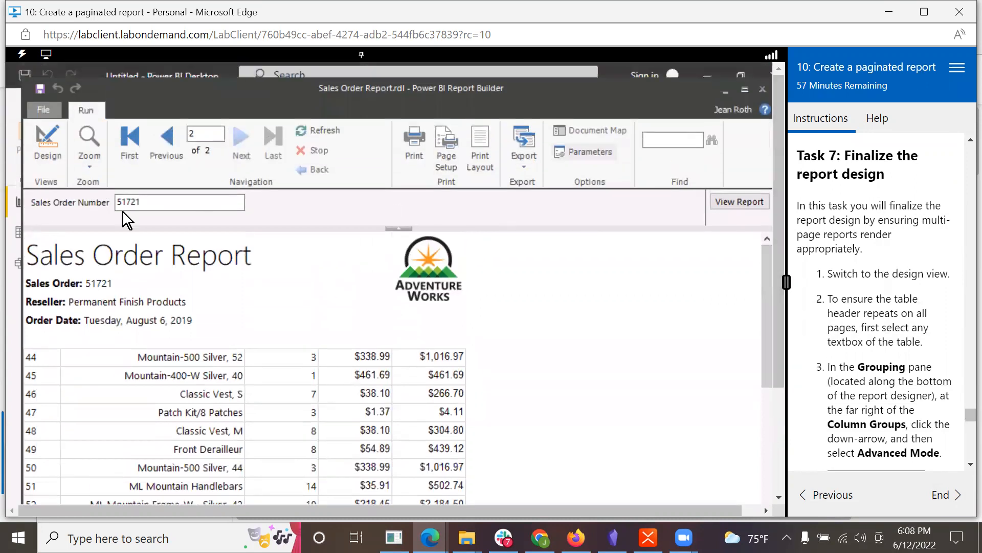
{"action": "left_click", "coordinate": [50, 137]}
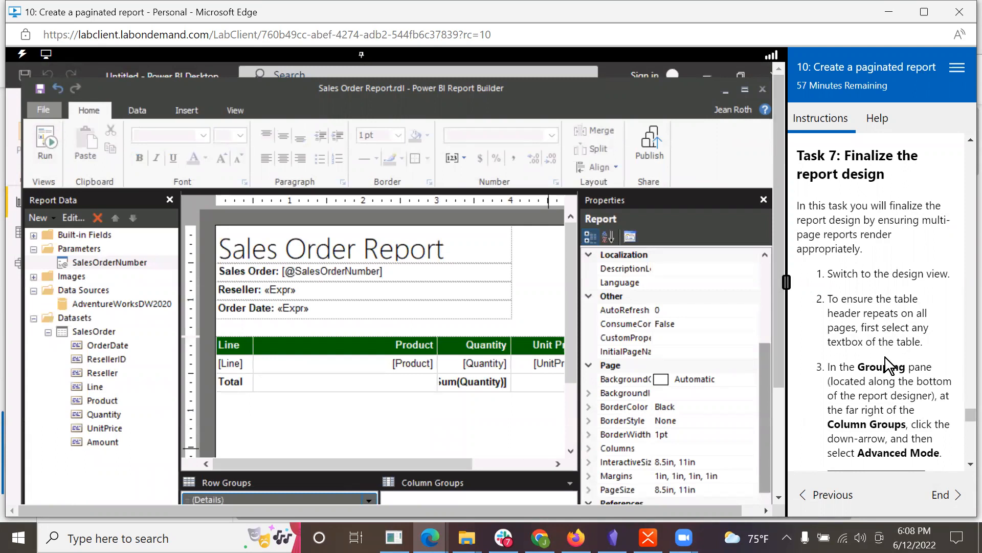
{"action": "left_click", "coordinate": [339, 348]}
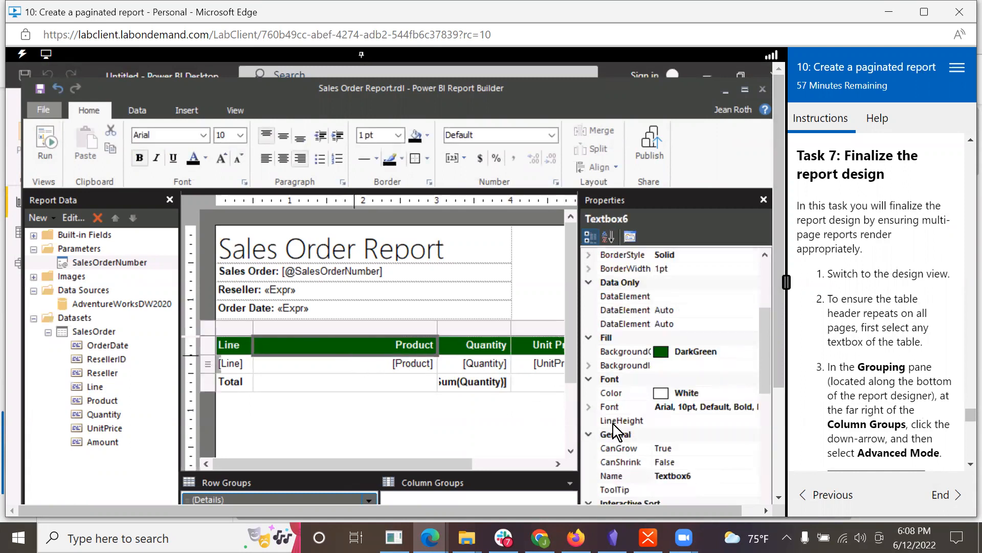
Step: Switch the report's grouping display to Advanced Mode so the static groups are listed
{"action": "scroll", "coordinate": [901, 419], "scroll_direction": "down", "scroll_amount": 2}
{"action": "scroll", "coordinate": [901, 420], "scroll_direction": "down", "scroll_amount": 1}
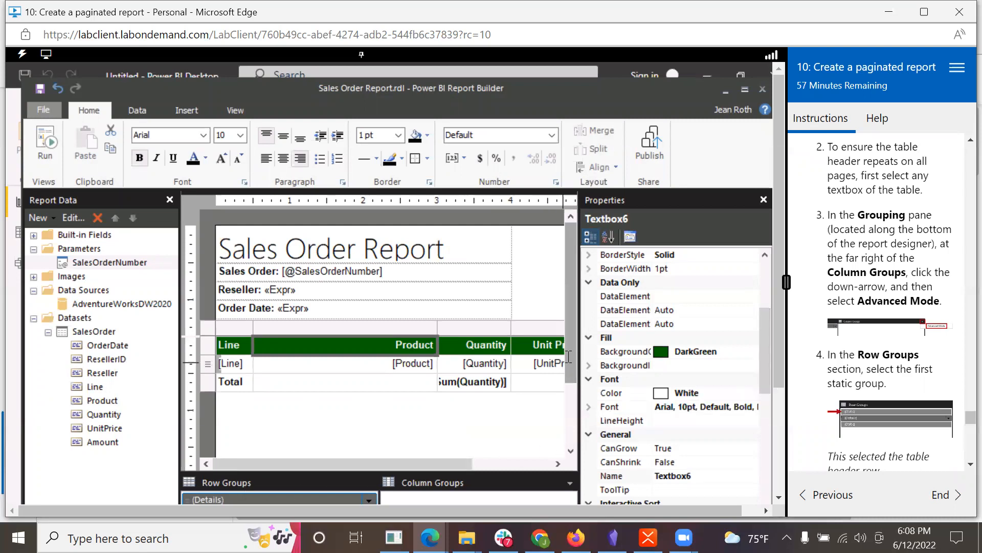
{"action": "scroll", "coordinate": [568, 357], "scroll_direction": "down", "scroll_amount": 3}
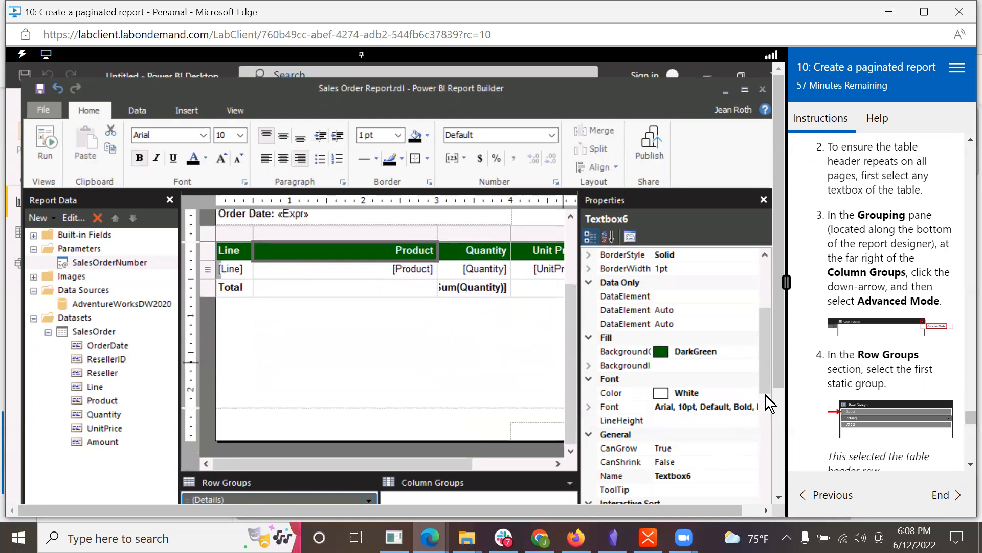
{"action": "left_click_drag", "start_coordinate": [763, 374], "coordinate": [767, 432]}
{"action": "left_click_drag", "start_coordinate": [784, 375], "coordinate": [783, 471]}
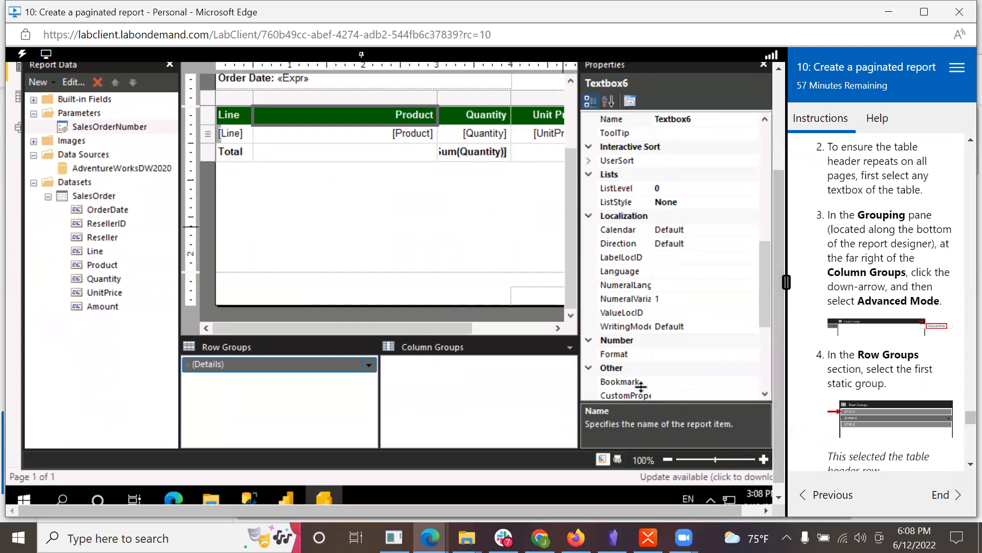
{"action": "left_click", "coordinate": [569, 347]}
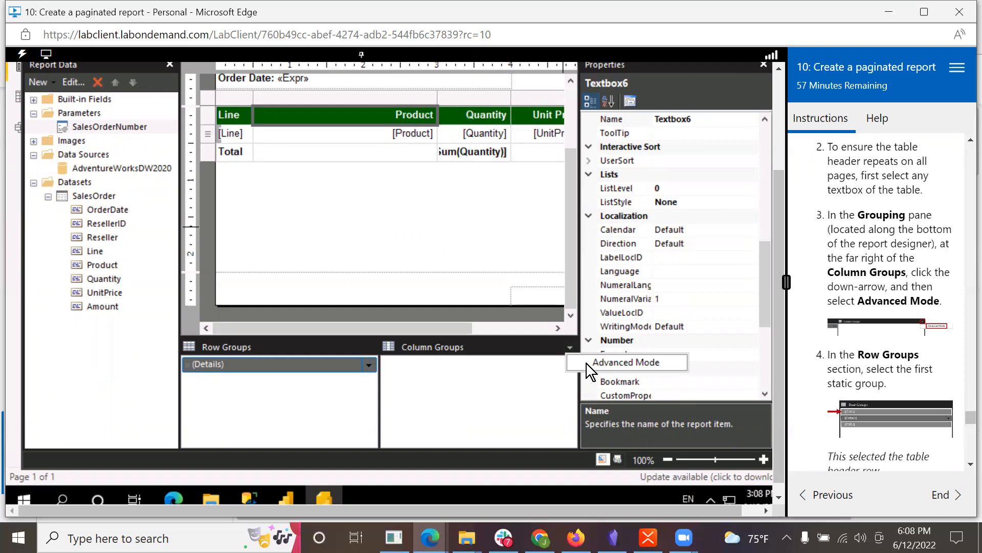
{"action": "left_click", "coordinate": [586, 363]}
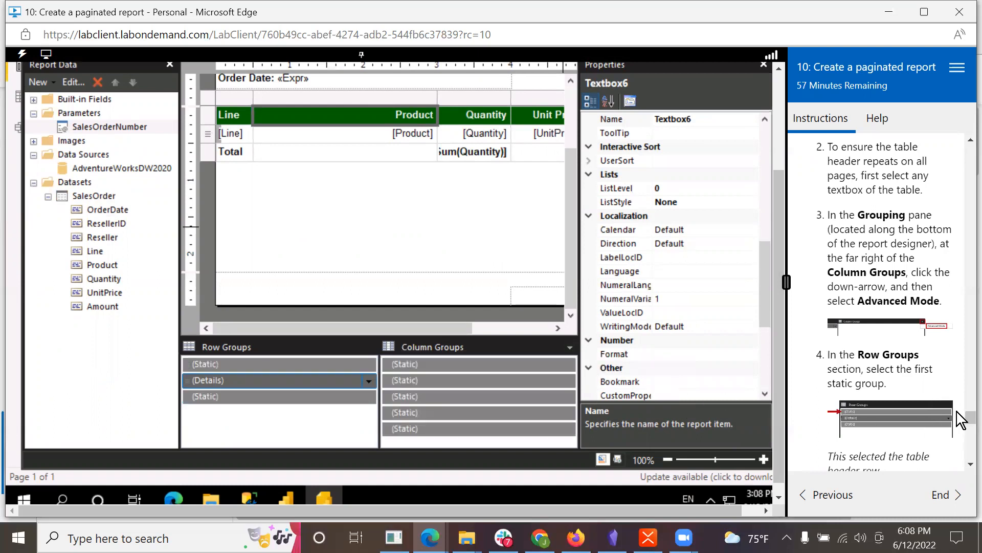
Step: Select the first static group under Column Groups and set its RepeatOnNewPage property to True
{"action": "scroll", "coordinate": [967, 466], "scroll_direction": "down", "scroll_amount": 3}
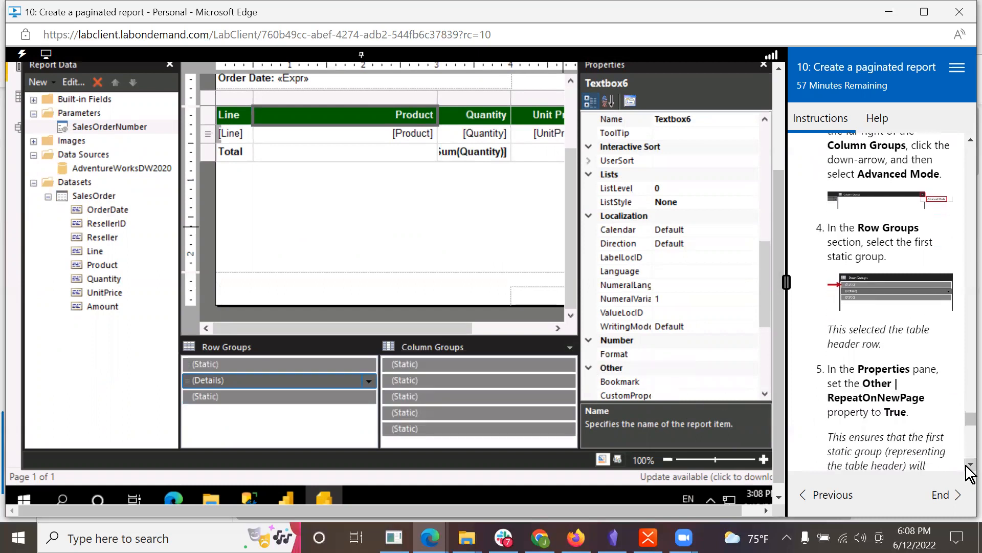
{"action": "scroll", "coordinate": [969, 473], "scroll_direction": "down", "scroll_amount": 1}
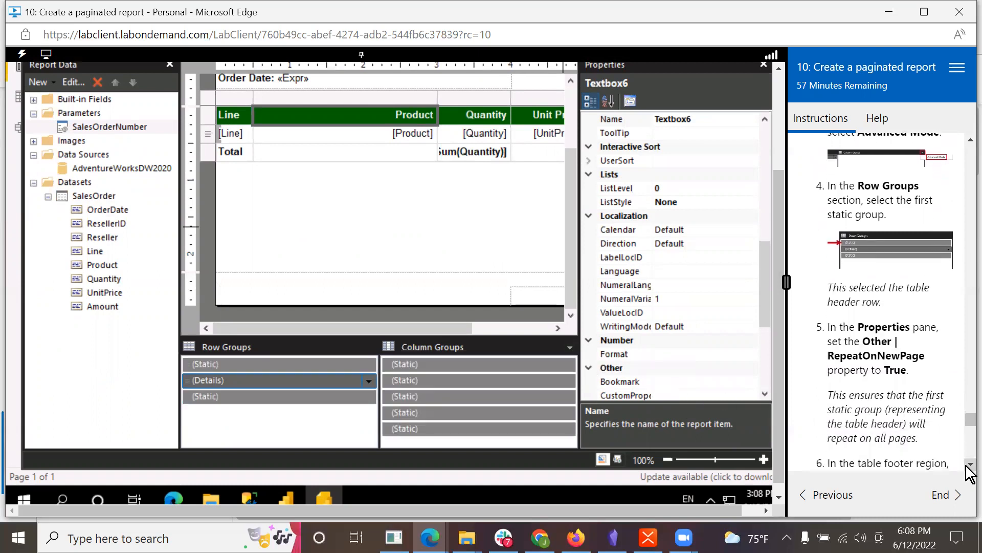
{"action": "left_click", "coordinate": [446, 363]}
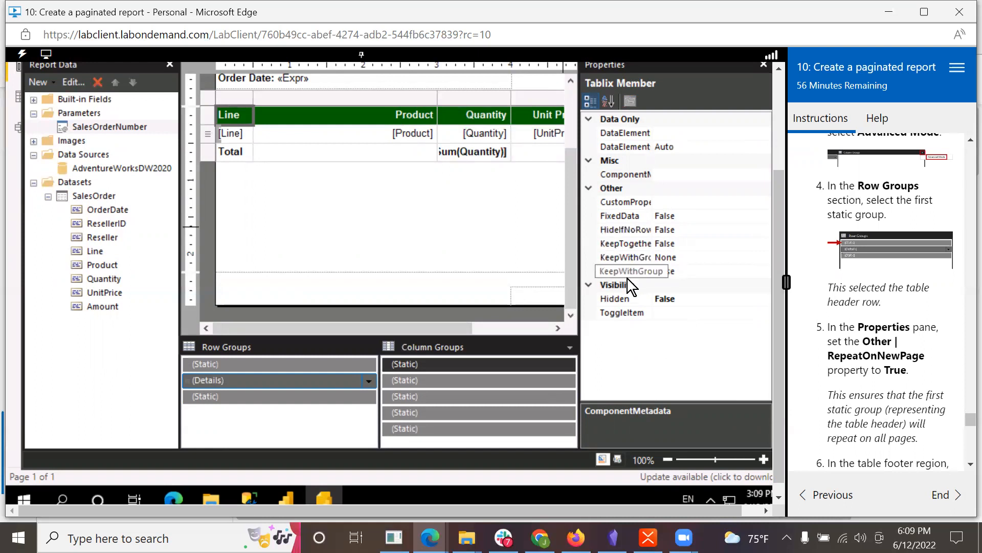
{"action": "left_click", "coordinate": [692, 272]}
{"action": "left_click", "coordinate": [764, 271]}
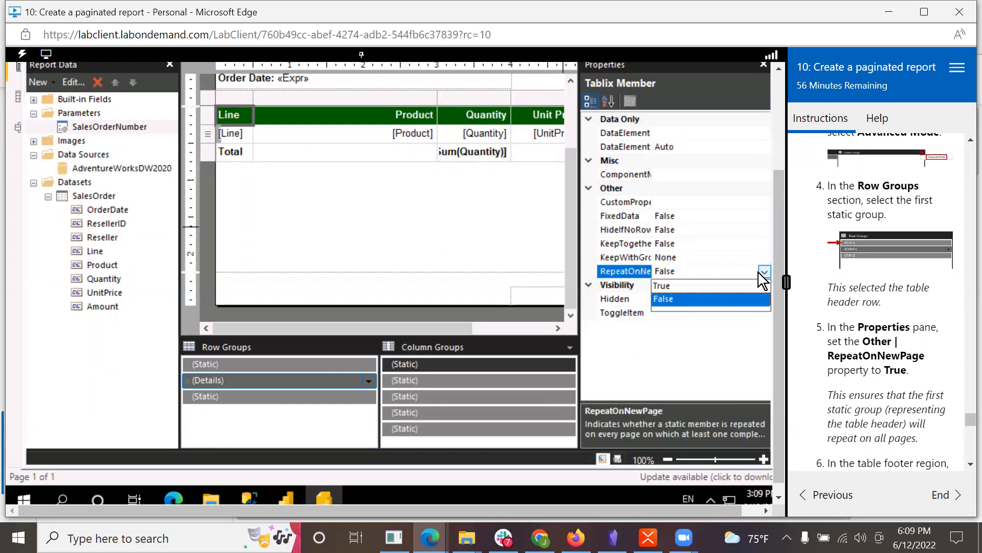
{"action": "left_click", "coordinate": [735, 286]}
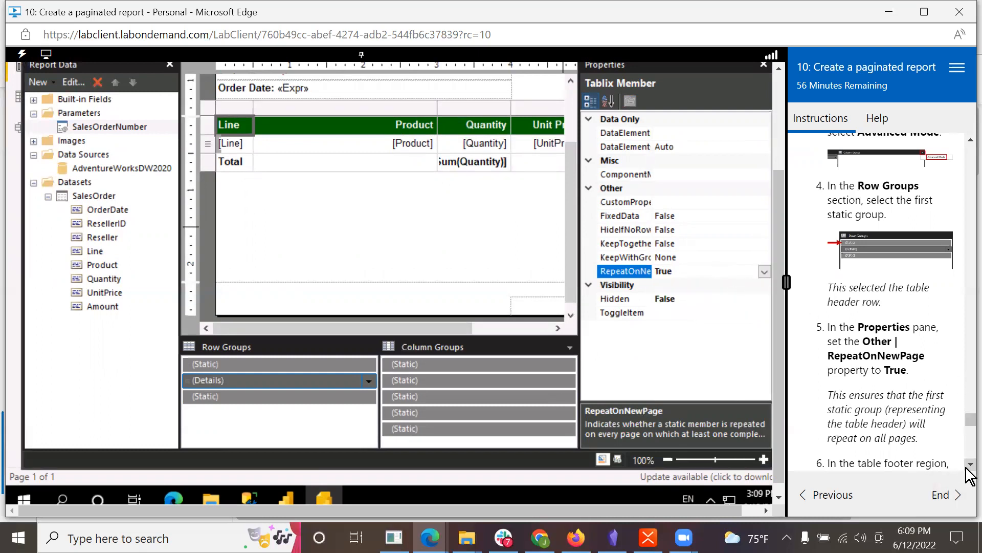
Step: Open the expression editor for the ExecutionTime textbox in the report's page footer
{"action": "scroll", "coordinate": [967, 468], "scroll_direction": "down", "scroll_amount": 5}
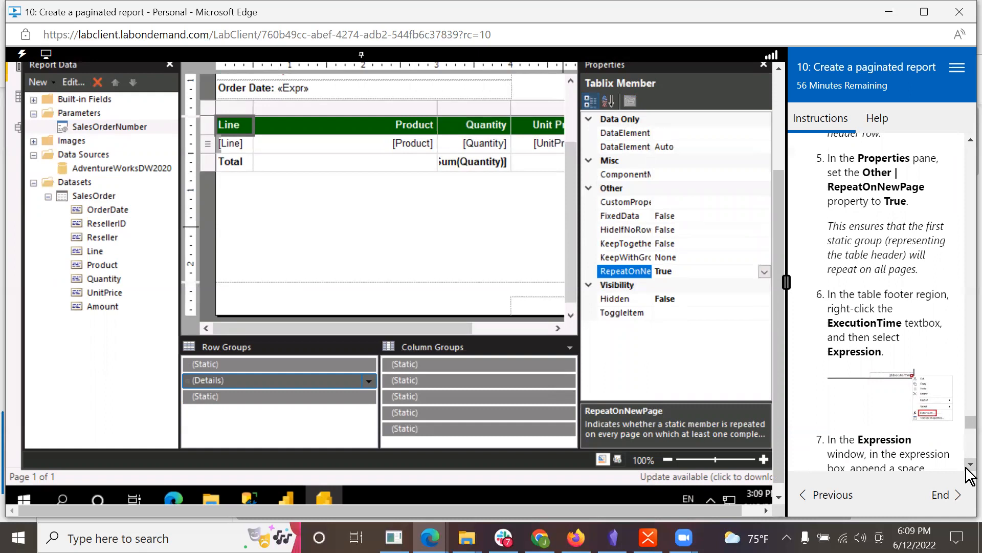
{"action": "scroll", "coordinate": [967, 466], "scroll_direction": "down", "scroll_amount": 3}
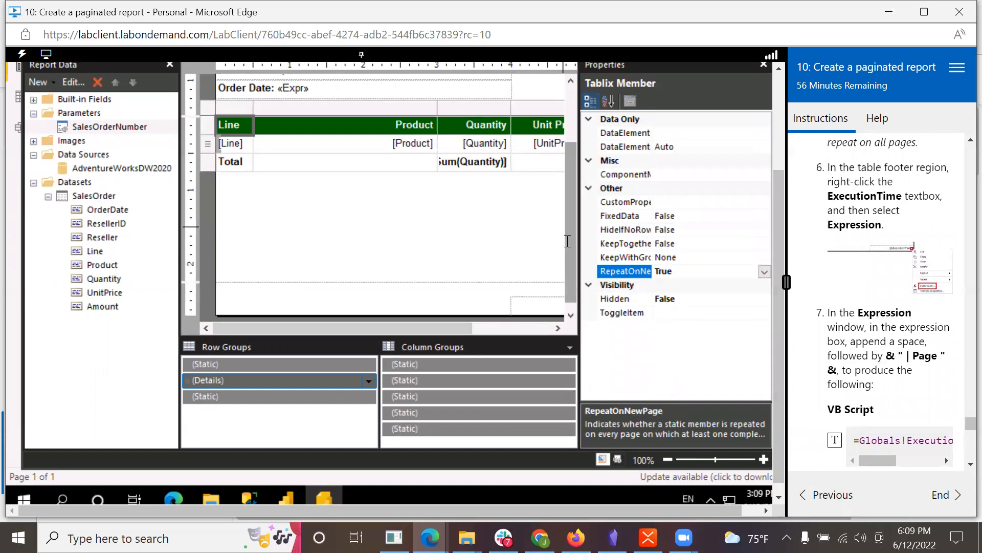
{"action": "scroll", "coordinate": [568, 266], "scroll_direction": "down", "scroll_amount": 1}
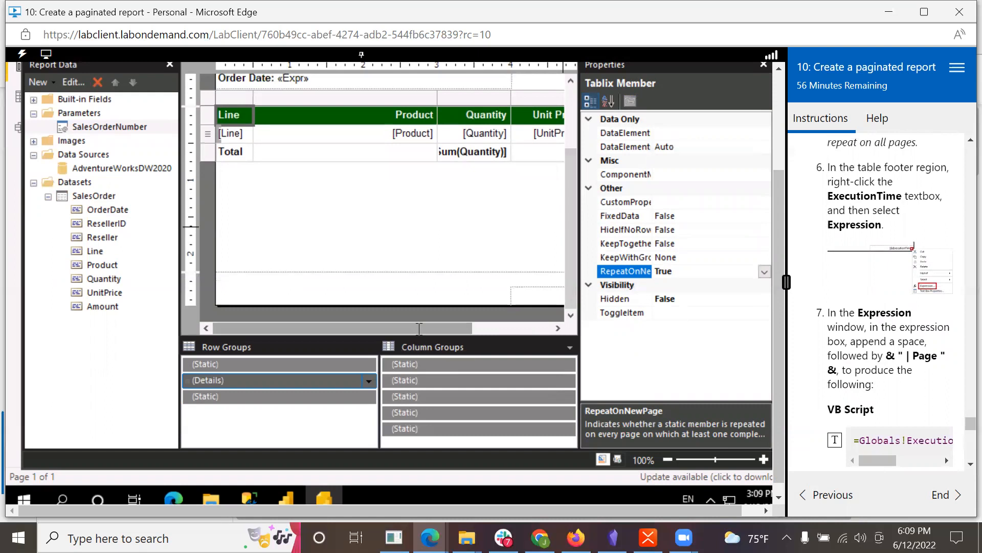
{"action": "left_click_drag", "start_coordinate": [435, 328], "coordinate": [516, 329]}
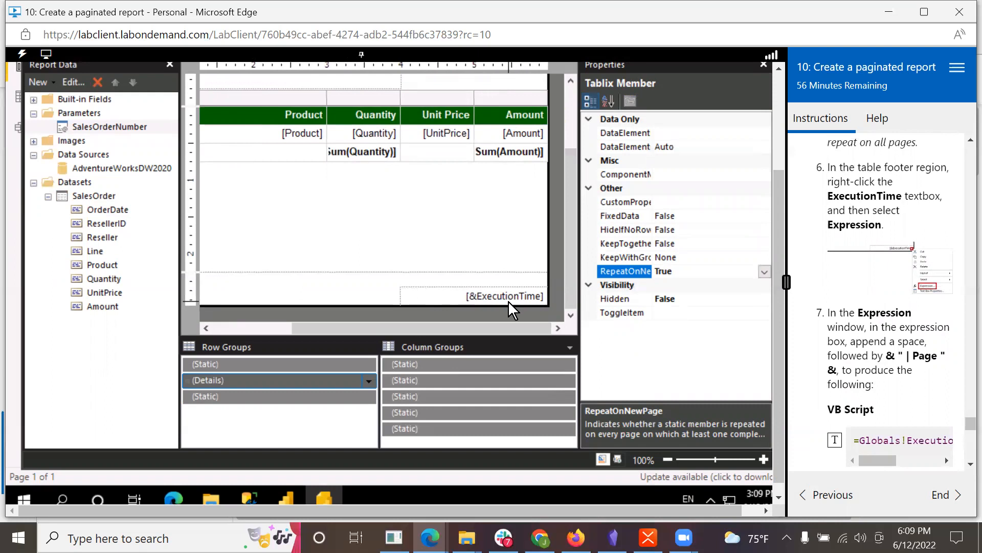
{"action": "right_click", "coordinate": [454, 293]}
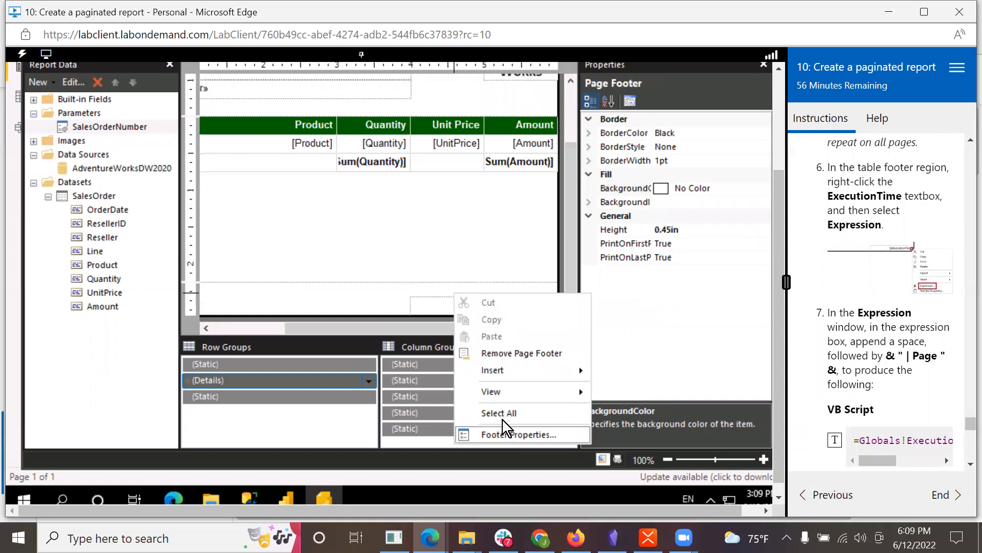
{"action": "left_click", "coordinate": [419, 300]}
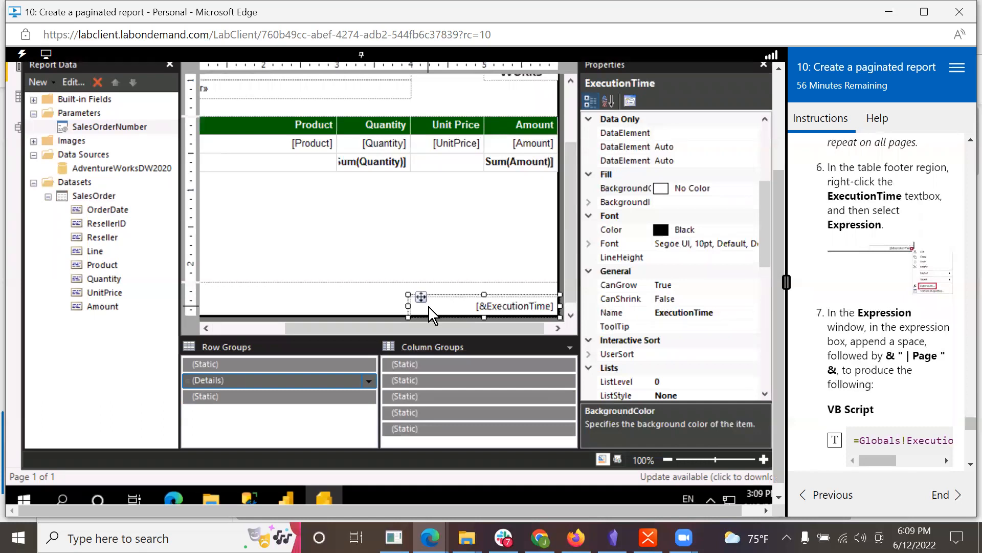
{"action": "right_click", "coordinate": [429, 306]}
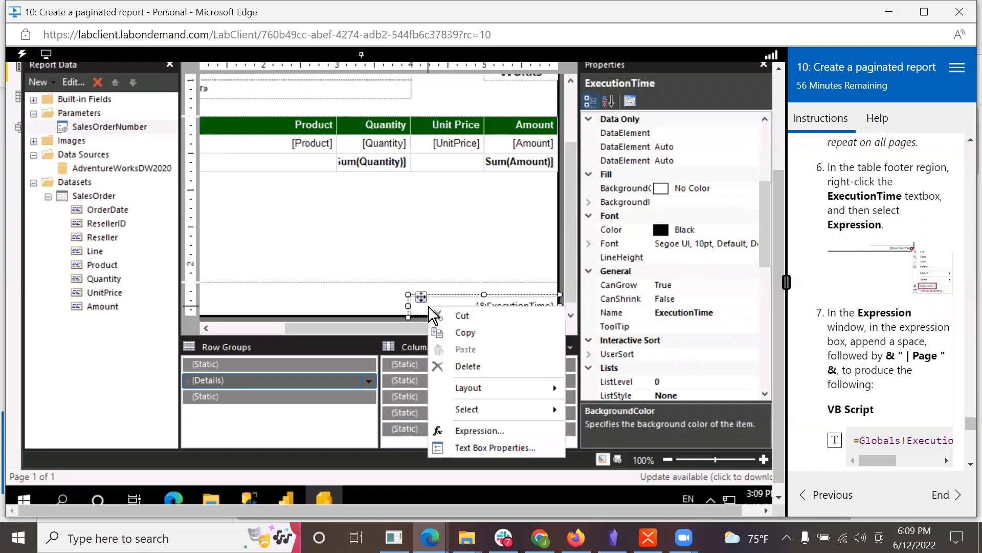
{"action": "left_click", "coordinate": [478, 431]}
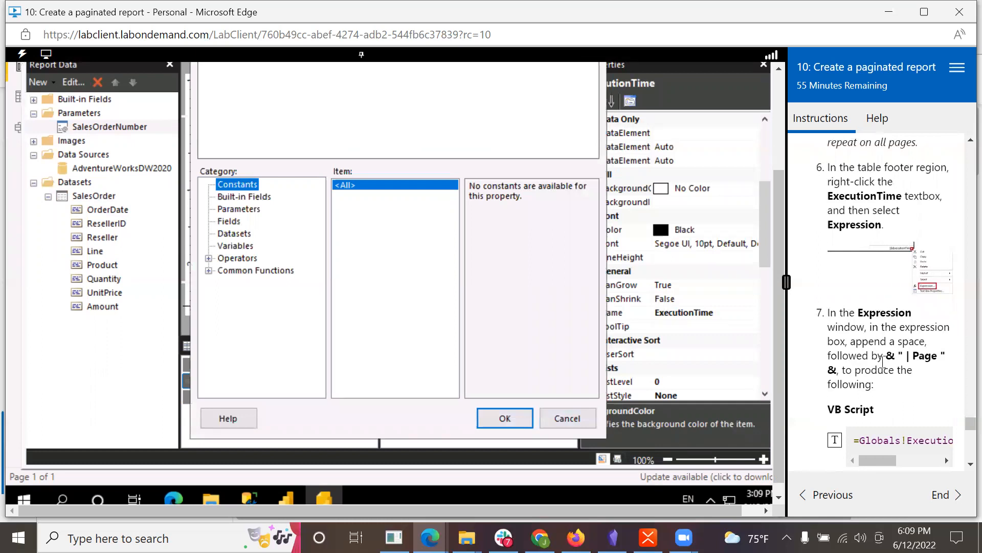
Step: Append a space and & " | Page " & after Globals!ExecutionTime in the footer expression
{"action": "scroll", "coordinate": [883, 360], "scroll_direction": "down", "scroll_amount": 3}
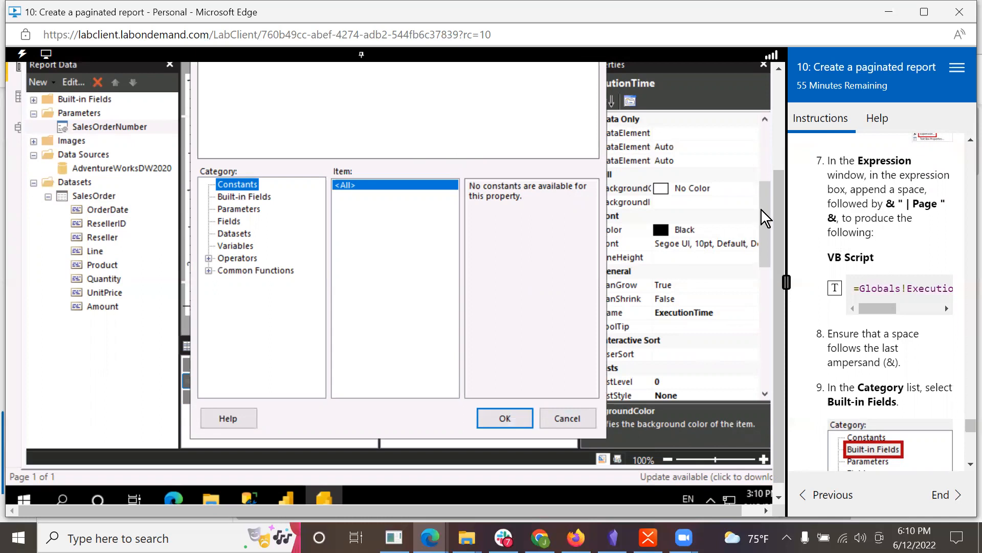
{"action": "left_click_drag", "start_coordinate": [776, 195], "coordinate": [780, 127]}
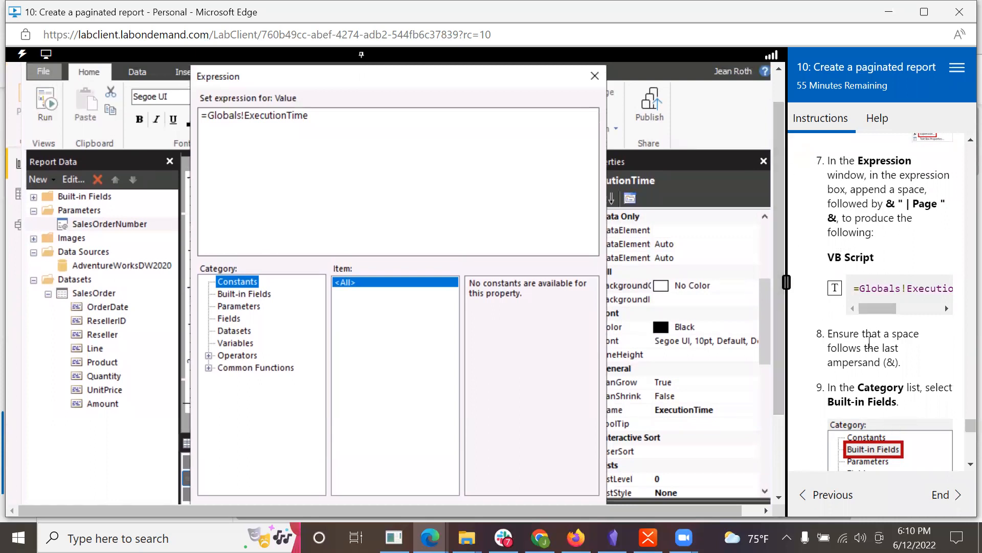
{"action": "left_click", "coordinate": [356, 120]}
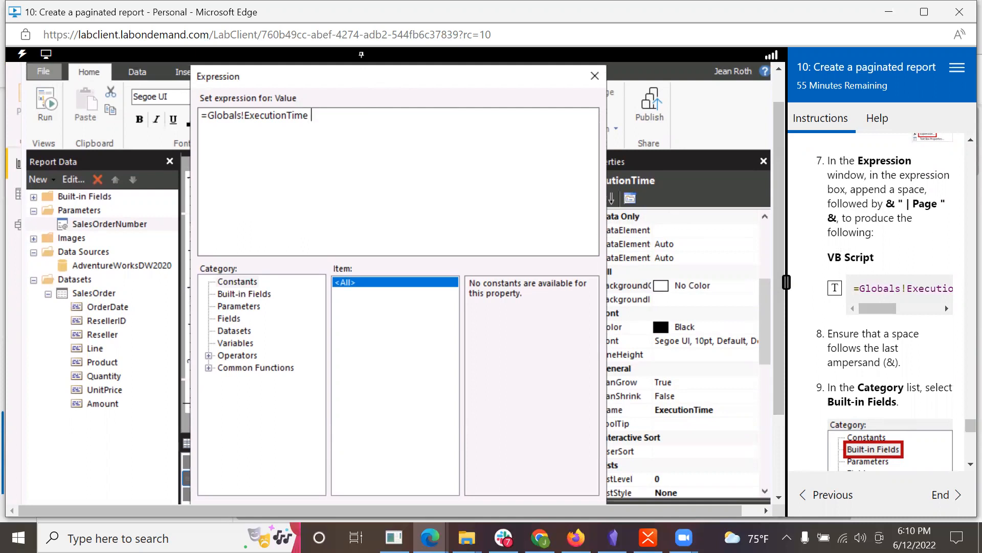
{"action": "type", "text": "& \""}
{"action": "type", "text": "| Page \" &"}
{"action": "left_click_drag", "start_coordinate": [871, 308], "coordinate": [913, 306]}
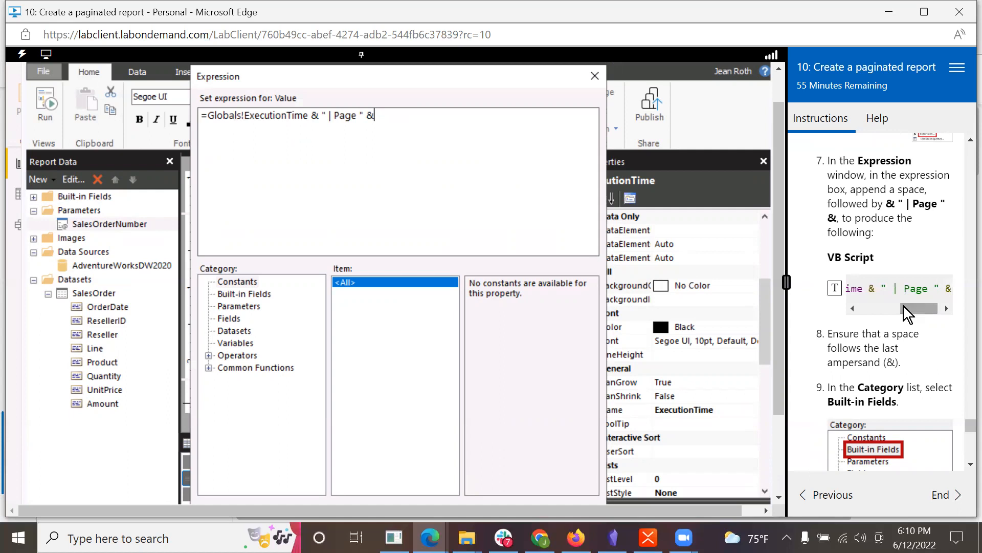
{"action": "left_click", "coordinate": [319, 116]}
{"action": "left_click_drag", "start_coordinate": [906, 310], "coordinate": [925, 309]}
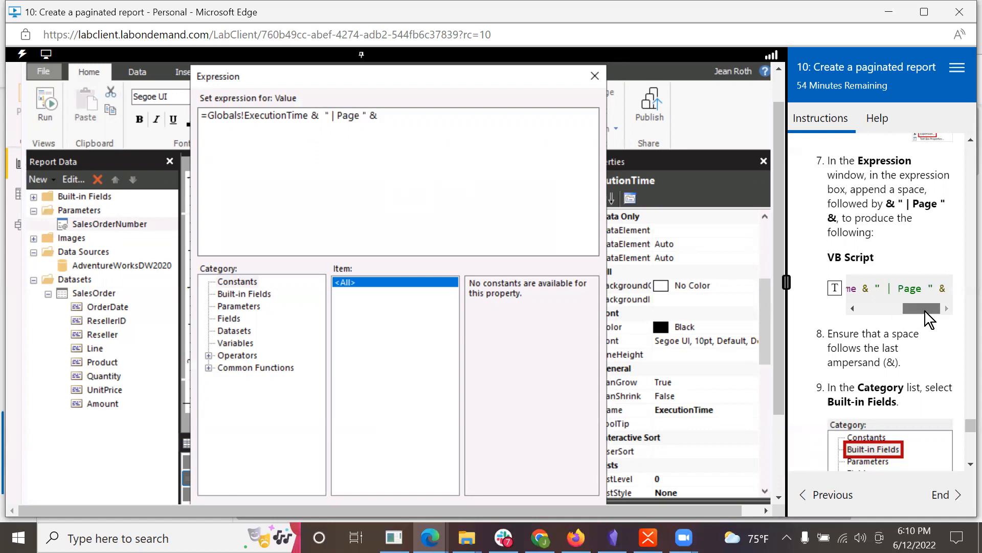
{"action": "left_click", "coordinate": [925, 310]}
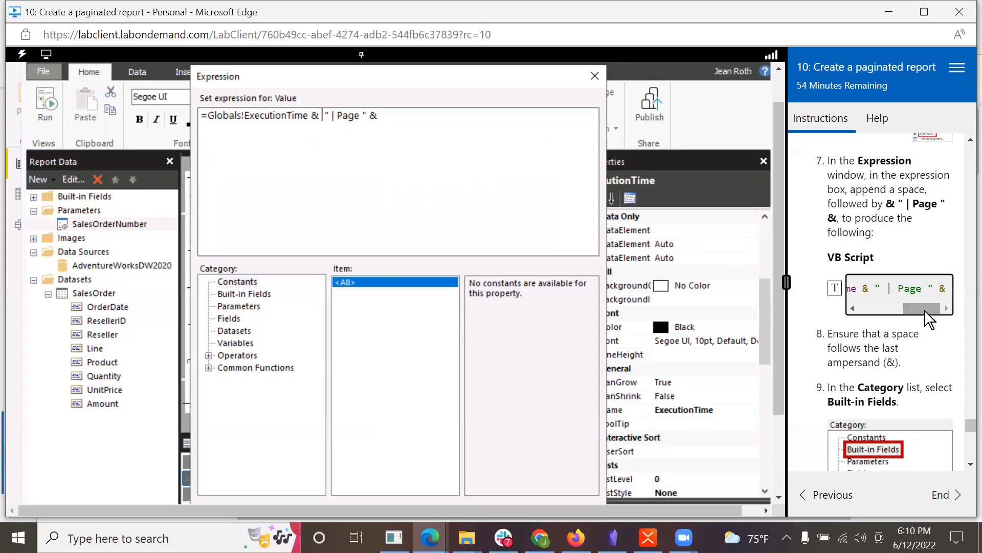
{"action": "key", "text": "Left"}
{"action": "key", "text": "Left"}
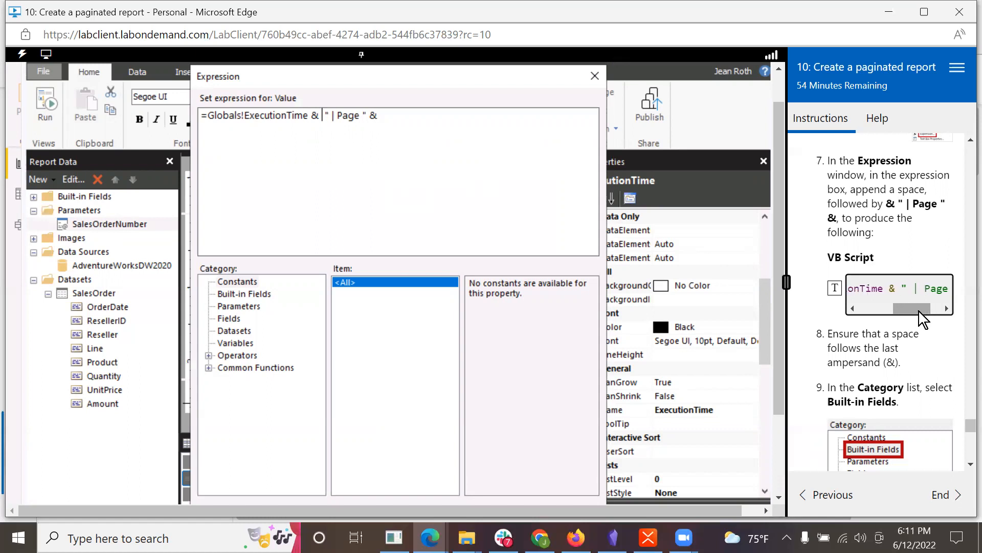
{"action": "left_click_drag", "start_coordinate": [320, 116], "coordinate": [327, 118]}
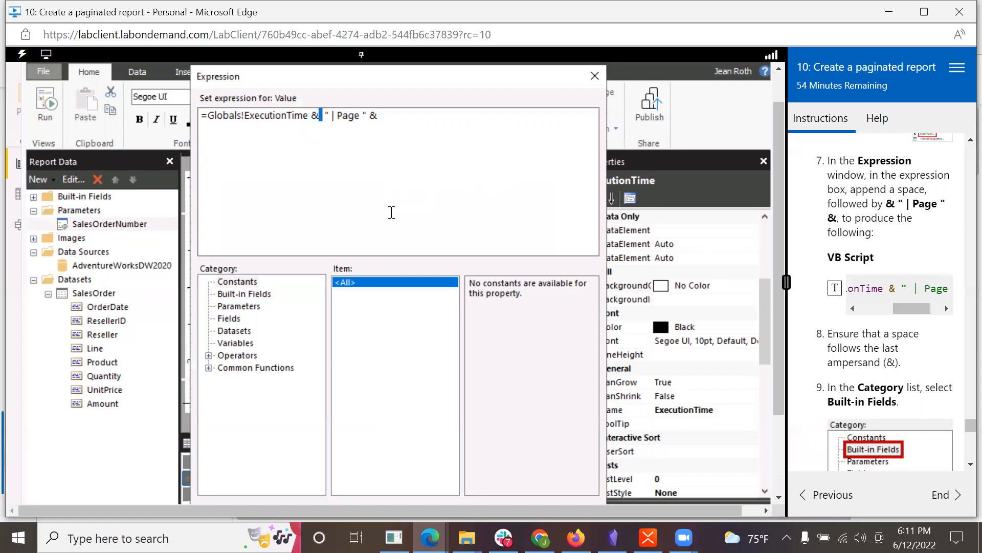
{"action": "key", "text": "BackSpace"}
Step: Add a space after the last ampersand and insert the built-in field PageNumber at the end of the expression
{"action": "left_click_drag", "start_coordinate": [907, 308], "coordinate": [926, 305]}
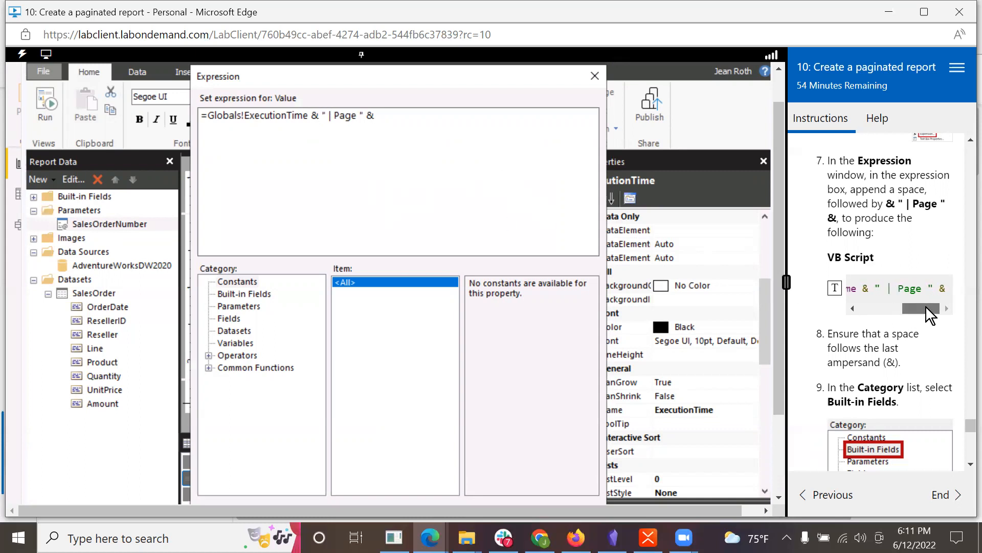
{"action": "scroll", "coordinate": [913, 365], "scroll_direction": "down", "scroll_amount": 1}
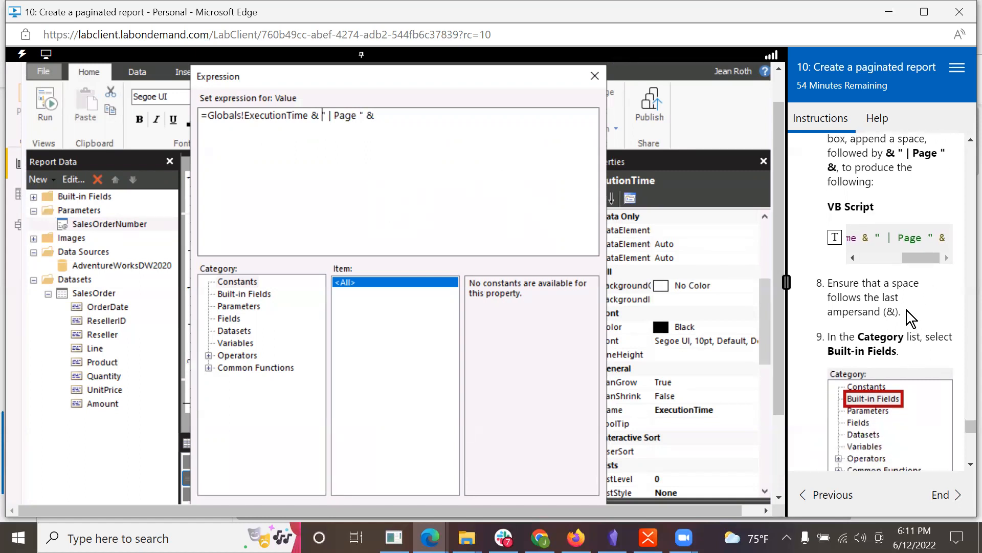
{"action": "left_click", "coordinate": [382, 119]}
{"action": "scroll", "coordinate": [890, 333], "scroll_direction": "down", "scroll_amount": 3}
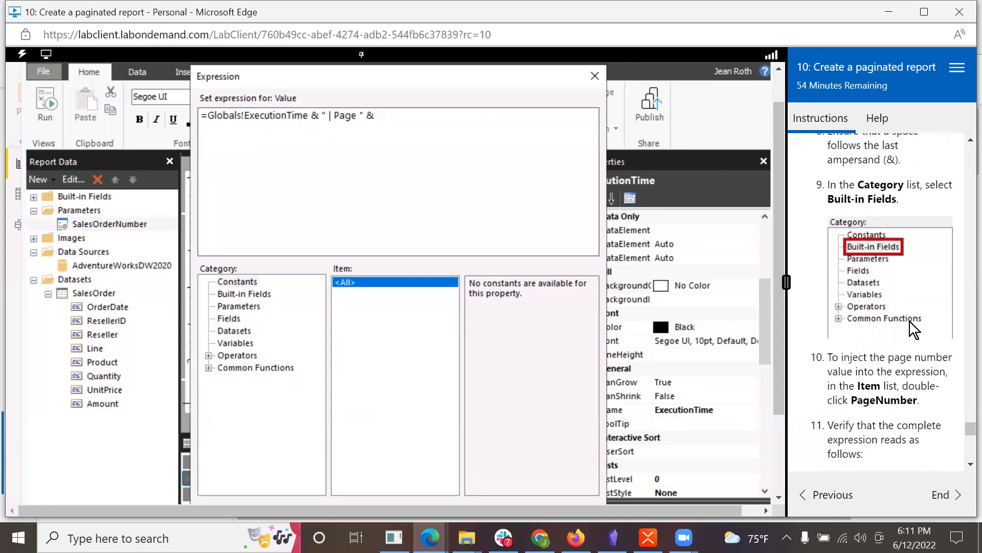
{"action": "left_click", "coordinate": [231, 294]}
{"action": "scroll", "coordinate": [926, 400], "scroll_direction": "down", "scroll_amount": 2}
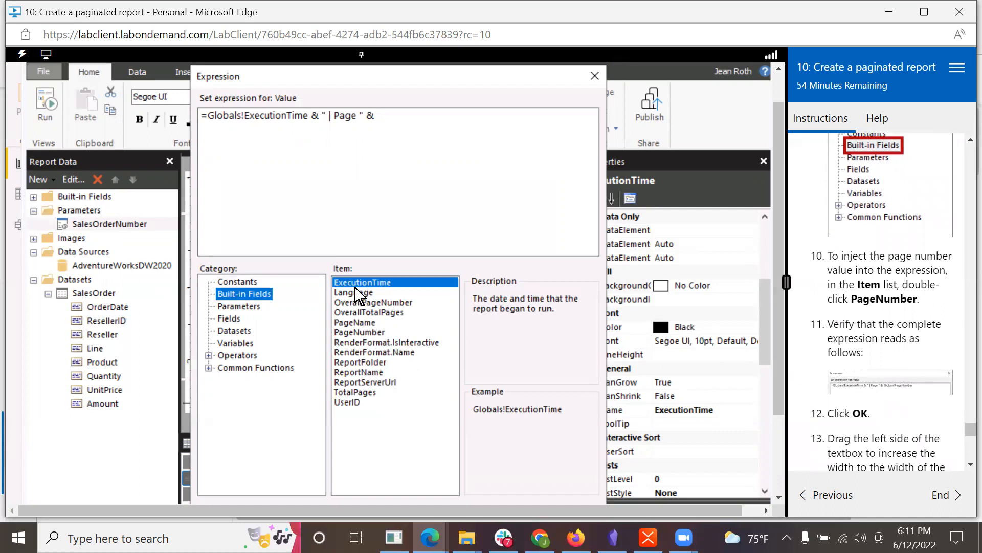
{"action": "double_click", "coordinate": [364, 332]}
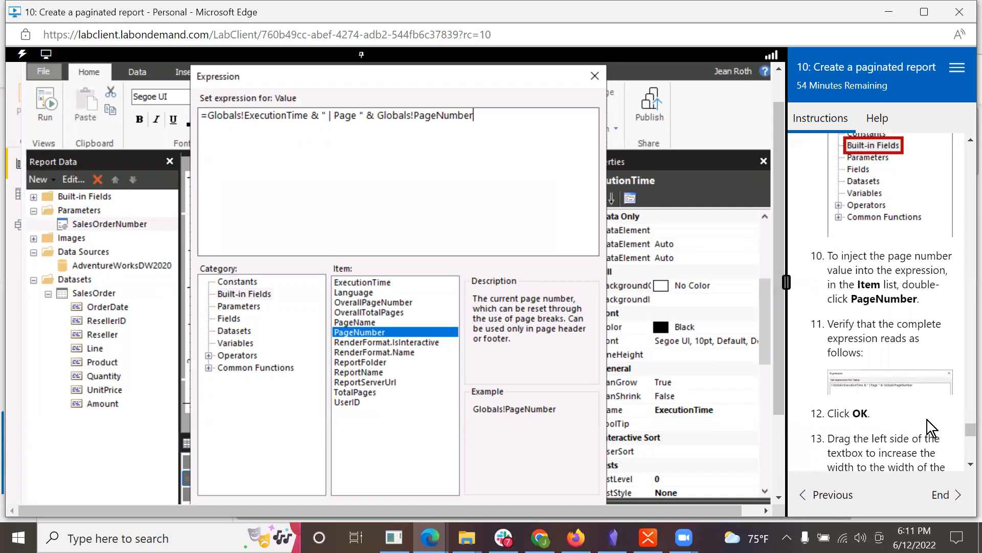
Step: Compare the completed footer expression with the lab's reference image 11-create-power-bi-paginated-report_image66.png, opened full size in the browser
{"action": "scroll", "coordinate": [927, 426], "scroll_direction": "down", "scroll_amount": 1}
{"action": "scroll", "coordinate": [927, 426], "scroll_direction": "down", "scroll_amount": 1}
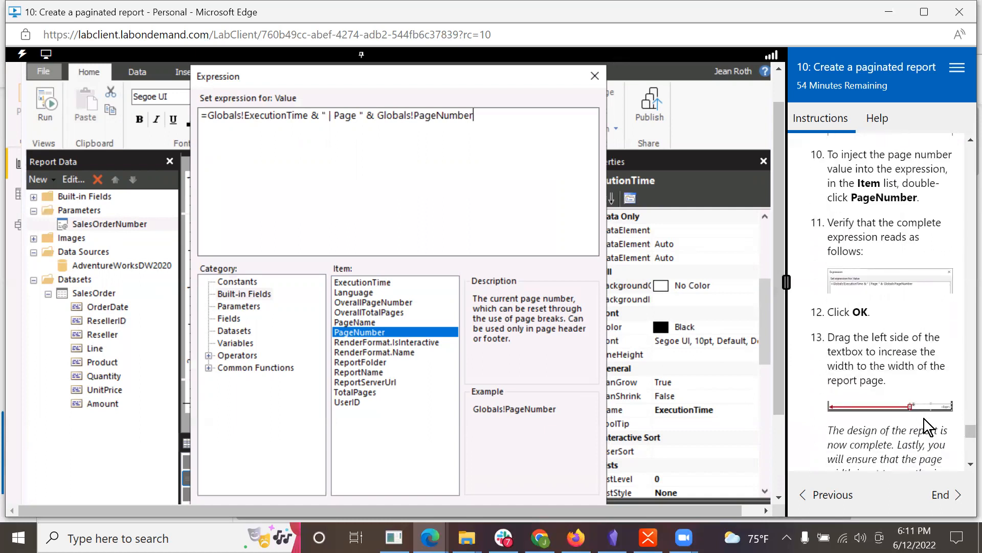
{"action": "right_click", "coordinate": [862, 286]}
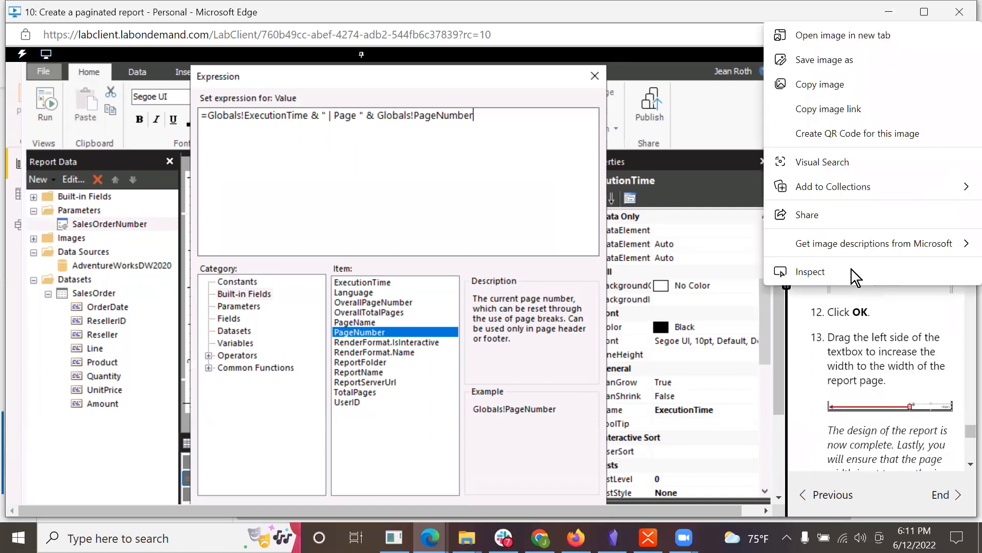
{"action": "left_click", "coordinate": [802, 111]}
{"action": "left_click", "coordinate": [439, 533]}
{"action": "left_click", "coordinate": [484, 482]}
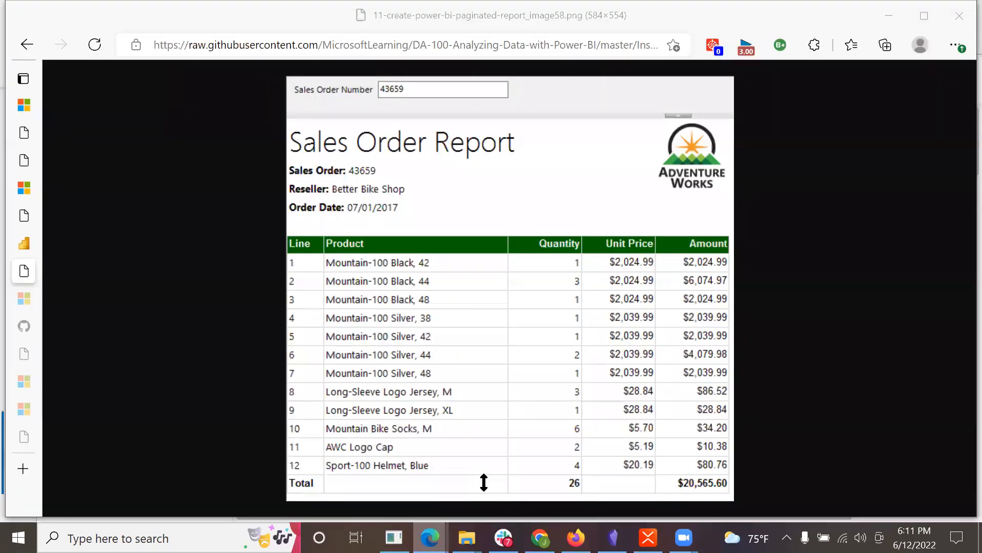
{"action": "left_click", "coordinate": [436, 44]}
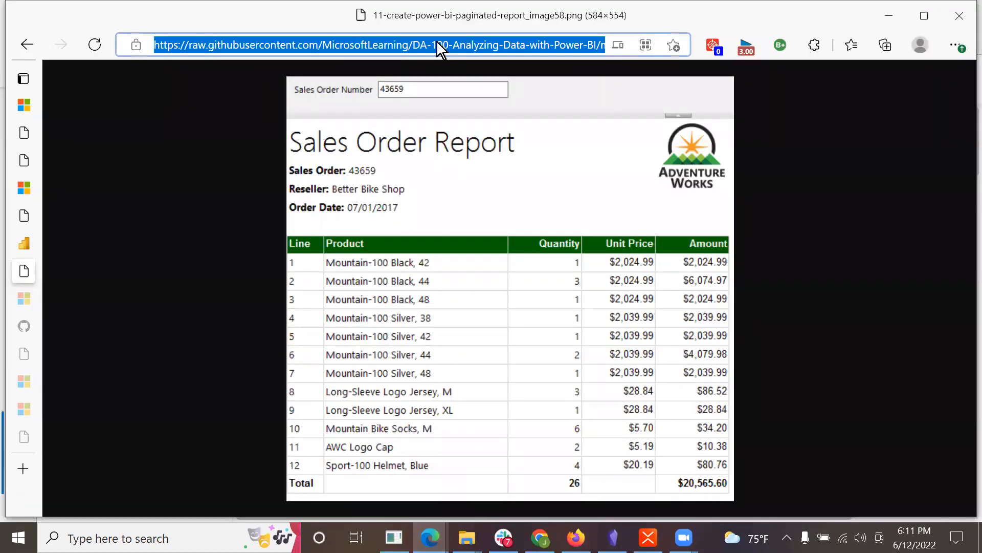
{"action": "type", "text": "https://raw.githubusercontent.com/MicrosoftLearning/DA-100-Analyzing-Data-with-Power-BI/master/Instructions/Labs/Linked_image_Files/11-create-power-bi-paginated-report_image66.png"}
{"action": "key", "text": "Return"}
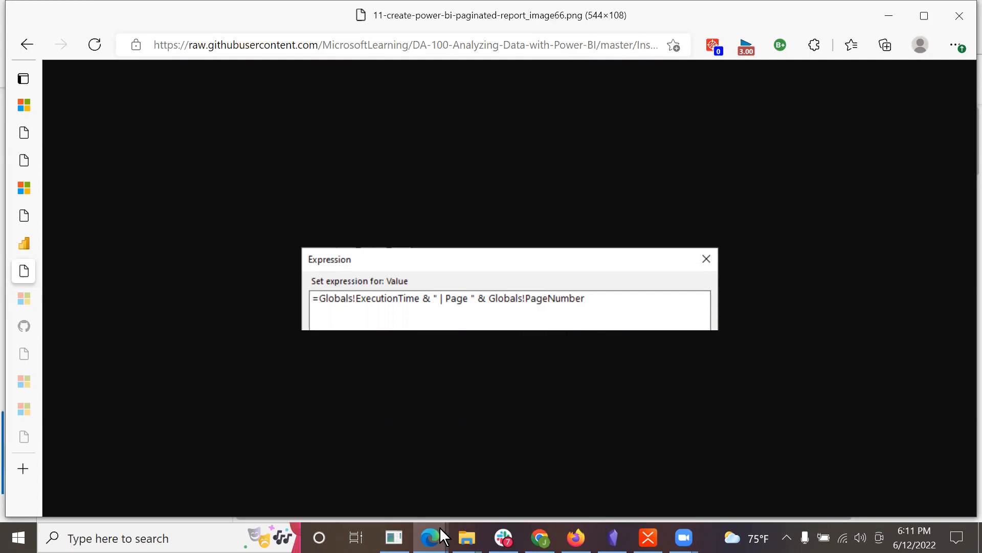
{"action": "left_click", "coordinate": [677, 480]}
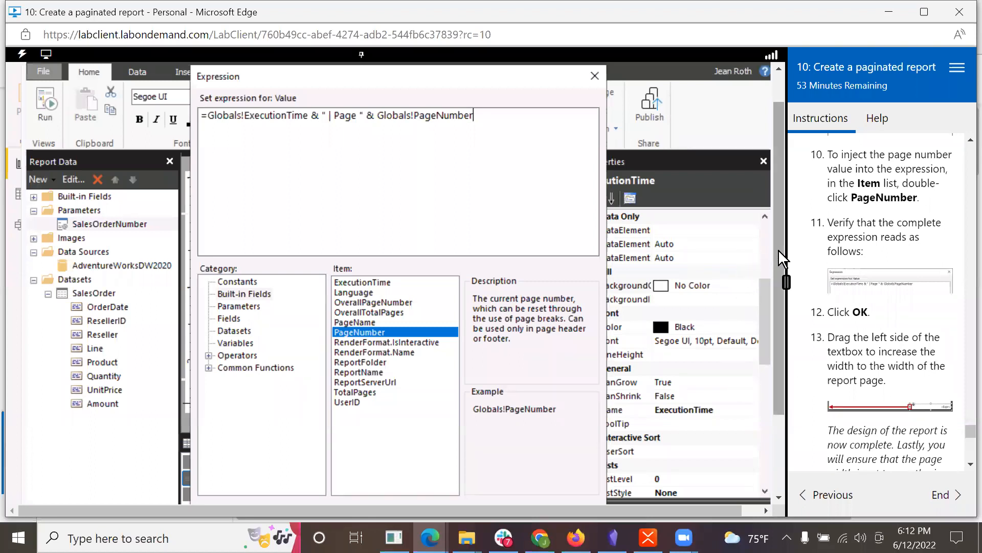
Step: Apply the footer expression and extend the textbox's left side so that it spans the full width of the report page
{"action": "left_click_drag", "start_coordinate": [778, 250], "coordinate": [781, 370]}
{"action": "left_click", "coordinate": [503, 406]}
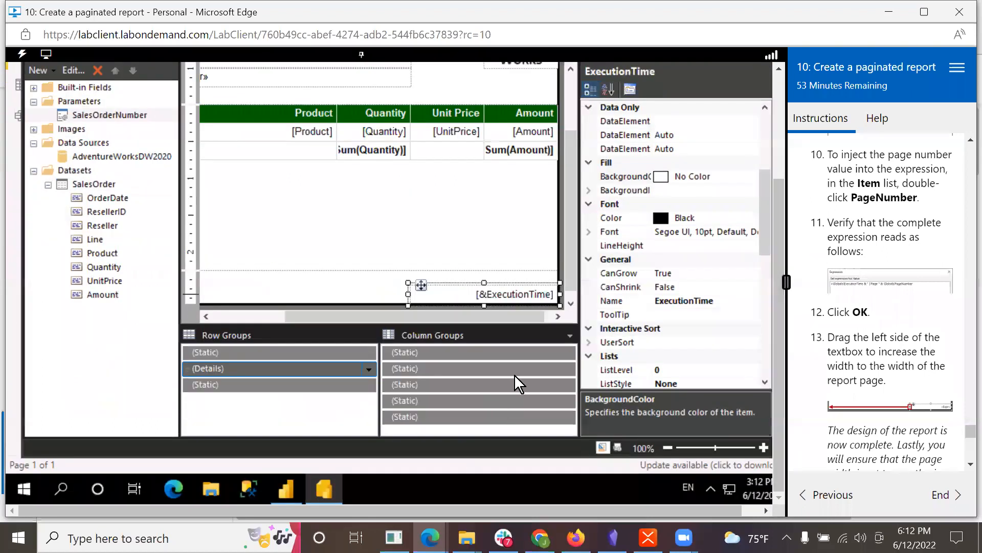
{"action": "left_click_drag", "start_coordinate": [763, 216], "coordinate": [765, 158]}
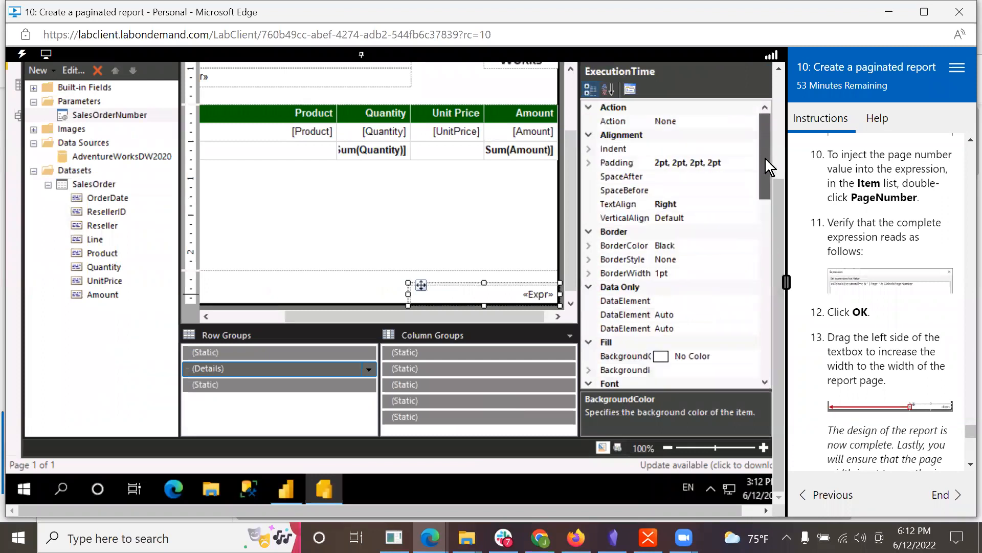
{"action": "left_click_drag", "start_coordinate": [774, 207], "coordinate": [774, 137]}
{"action": "scroll", "coordinate": [878, 397], "scroll_direction": "down", "scroll_amount": 2}
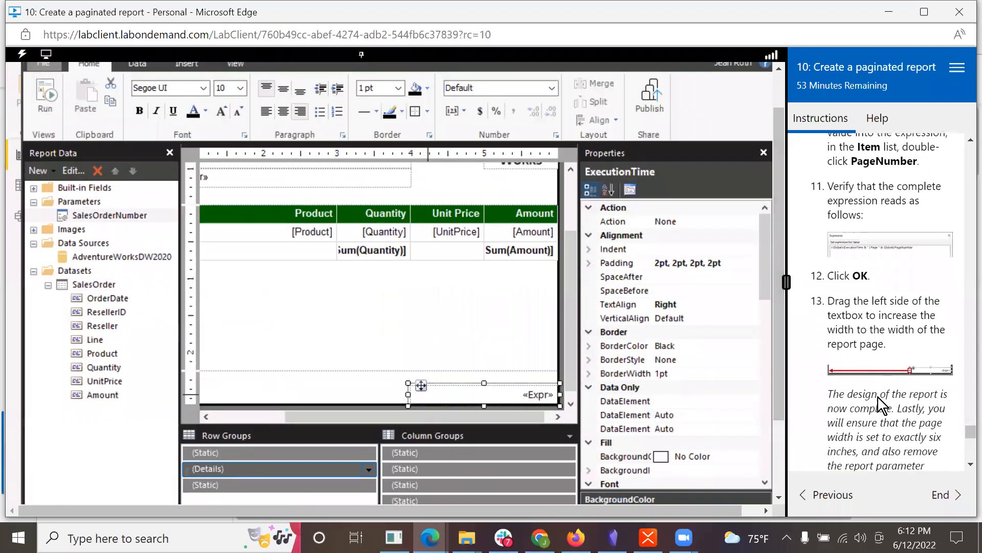
{"action": "scroll", "coordinate": [878, 397], "scroll_direction": "down", "scroll_amount": 1}
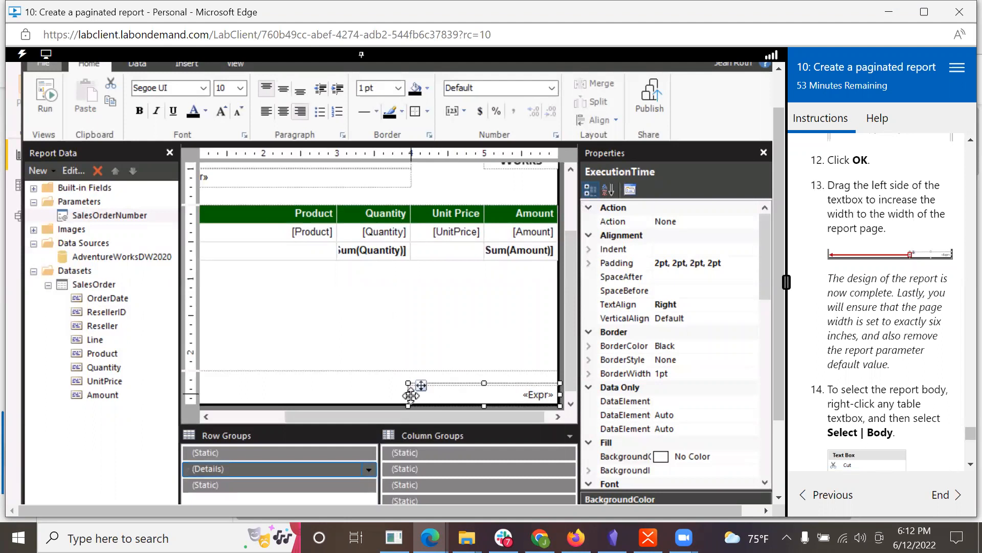
{"action": "left_click_drag", "start_coordinate": [405, 395], "coordinate": [198, 382]}
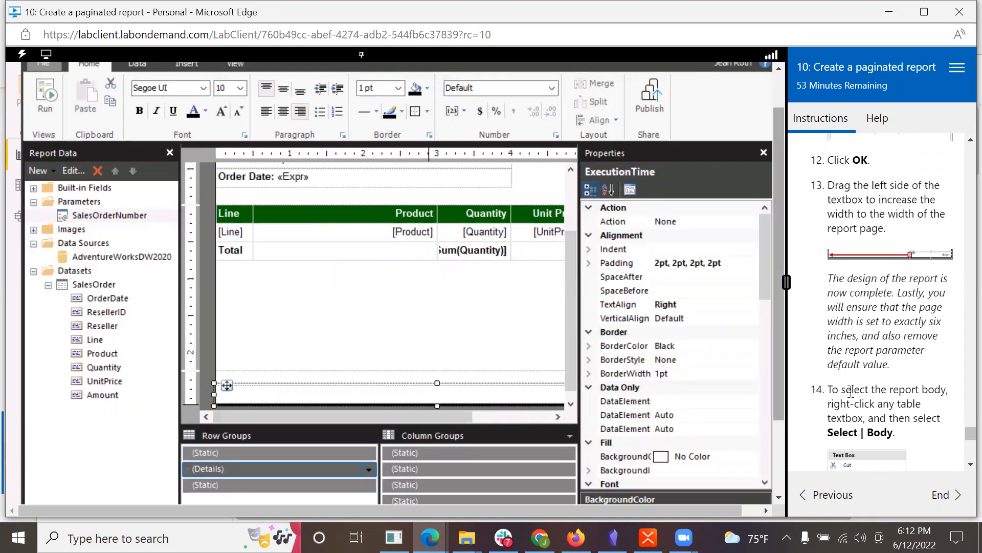
Step: Select the report body by way of the empty textbox in the table's Total row
{"action": "scroll", "coordinate": [889, 374], "scroll_direction": "down", "scroll_amount": 1}
{"action": "scroll", "coordinate": [888, 374], "scroll_direction": "down", "scroll_amount": 1}
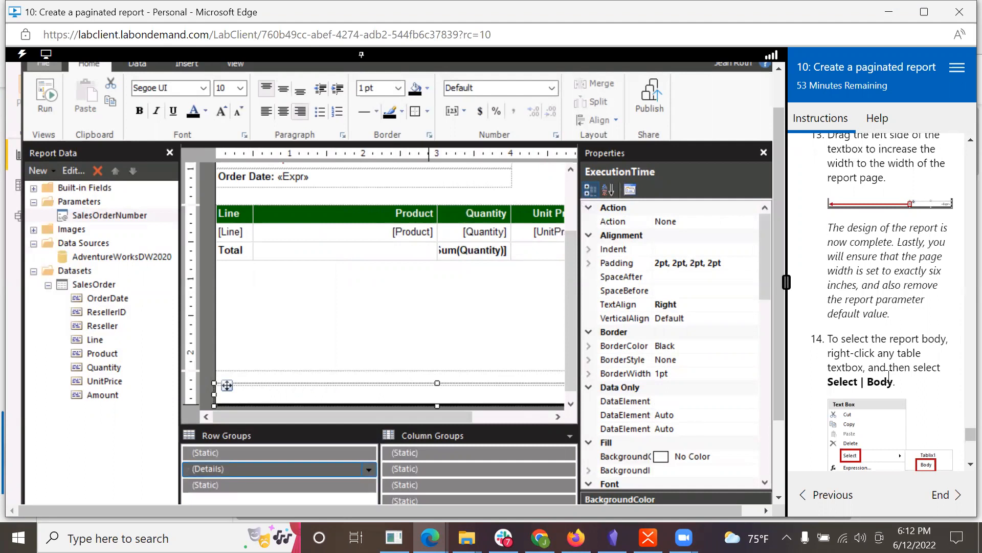
{"action": "scroll", "coordinate": [915, 358], "scroll_direction": "down", "scroll_amount": 3}
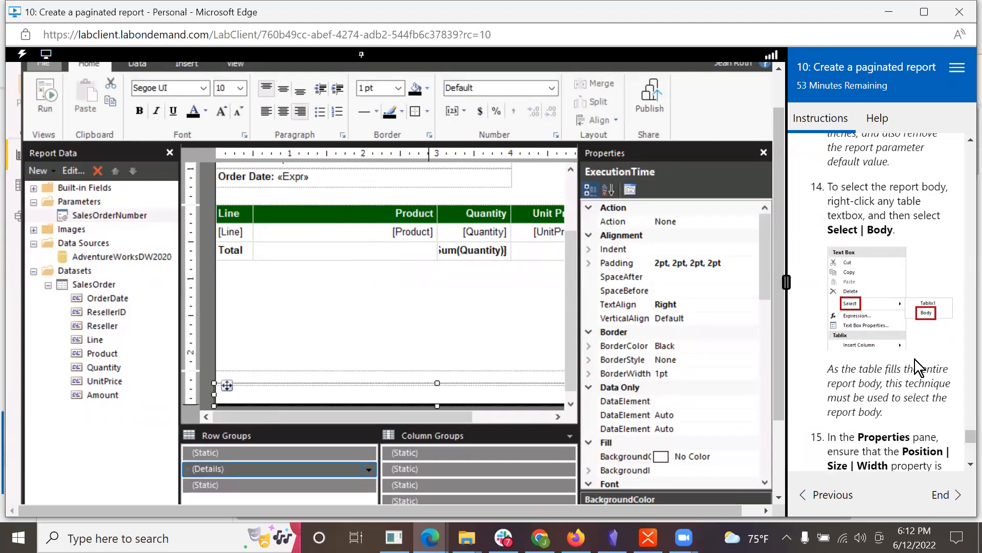
{"action": "right_click", "coordinate": [347, 252]}
{"action": "mouse_move", "coordinate": [453, 353]}
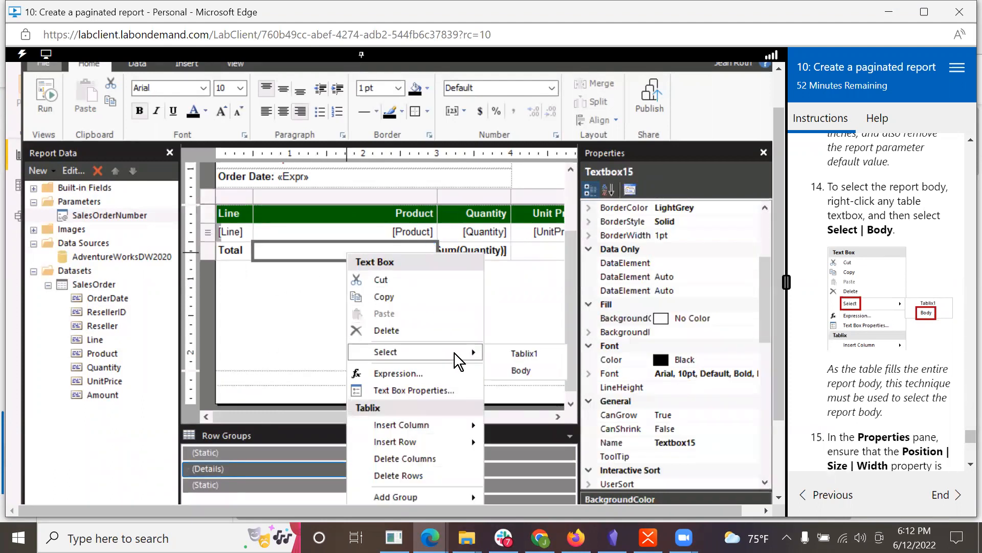
{"action": "left_click", "coordinate": [528, 370]}
Step: Expand the body's Size property and check its Width against the required six inches
{"action": "scroll", "coordinate": [849, 387], "scroll_direction": "down", "scroll_amount": 1}
{"action": "scroll", "coordinate": [850, 387], "scroll_direction": "down", "scroll_amount": 2}
{"action": "scroll", "coordinate": [864, 404], "scroll_direction": "down", "scroll_amount": 1}
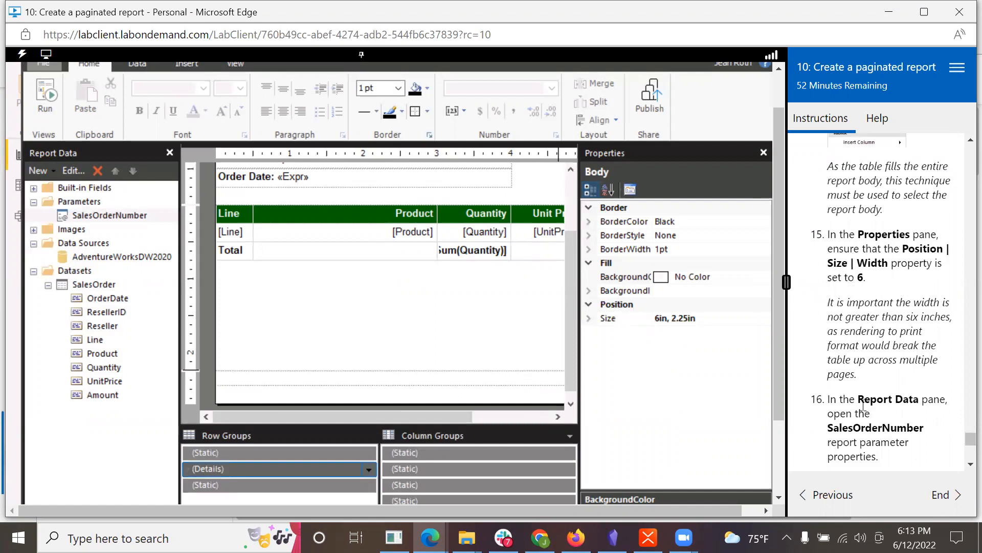
{"action": "scroll", "coordinate": [863, 404], "scroll_direction": "down", "scroll_amount": 1}
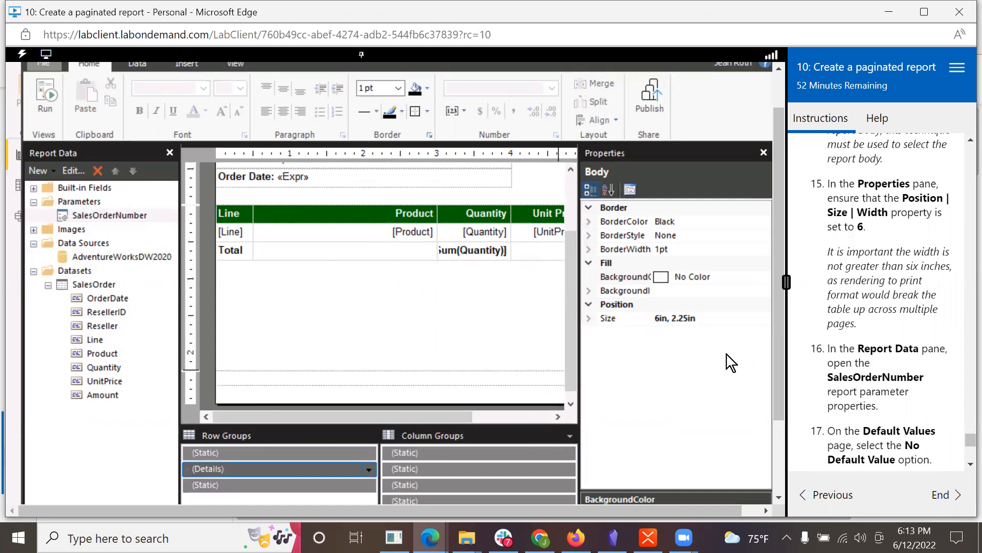
{"action": "left_click", "coordinate": [589, 317]}
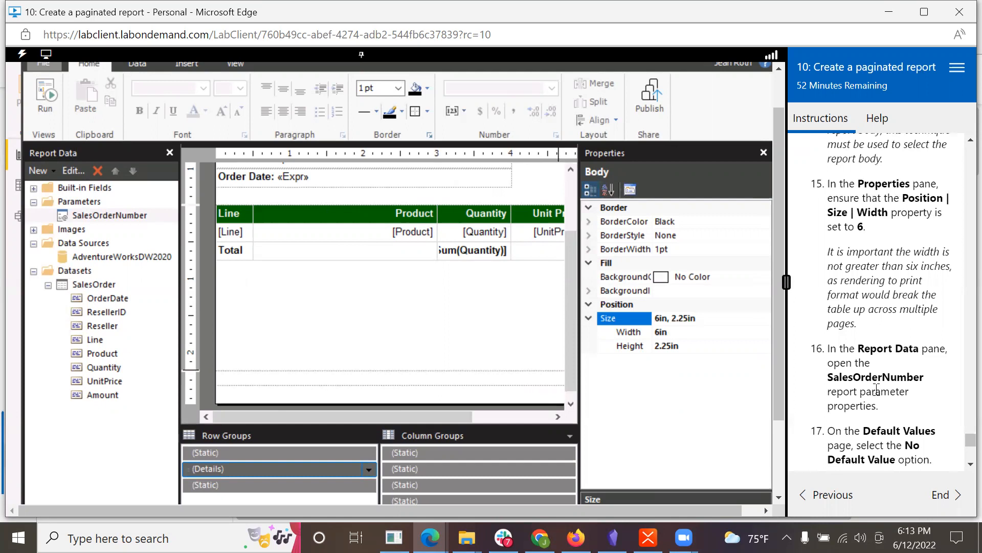
Step: Set the SalesOrderNumber report parameter to No default value and save the report
{"action": "scroll", "coordinate": [875, 391], "scroll_direction": "down", "scroll_amount": 3}
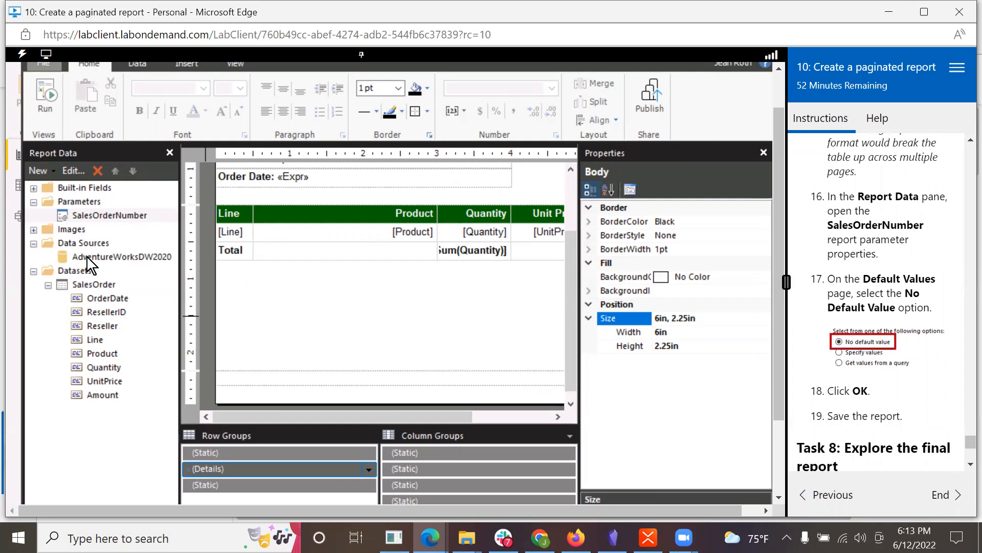
{"action": "right_click", "coordinate": [94, 217]}
{"action": "left_click", "coordinate": [138, 248]}
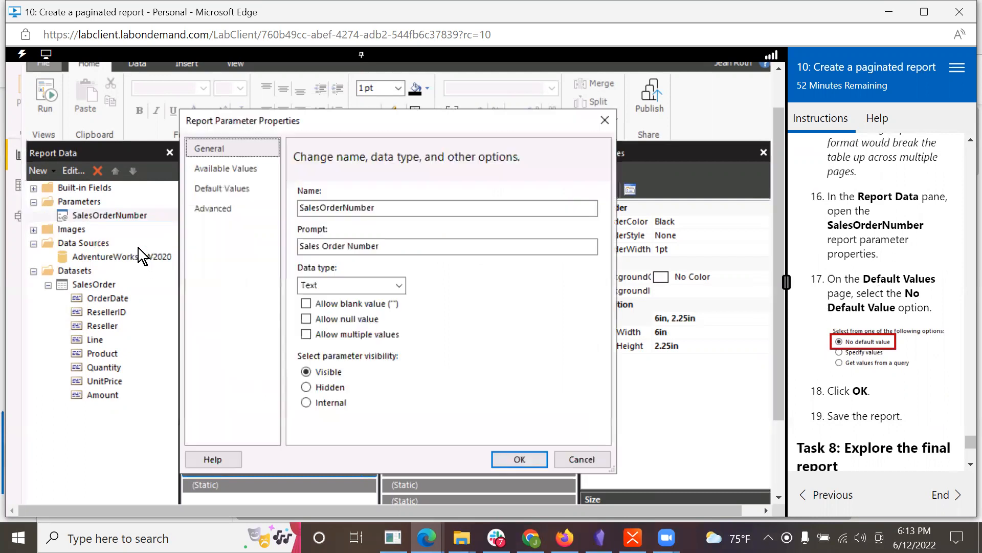
{"action": "scroll", "coordinate": [882, 313], "scroll_direction": "down", "scroll_amount": 2}
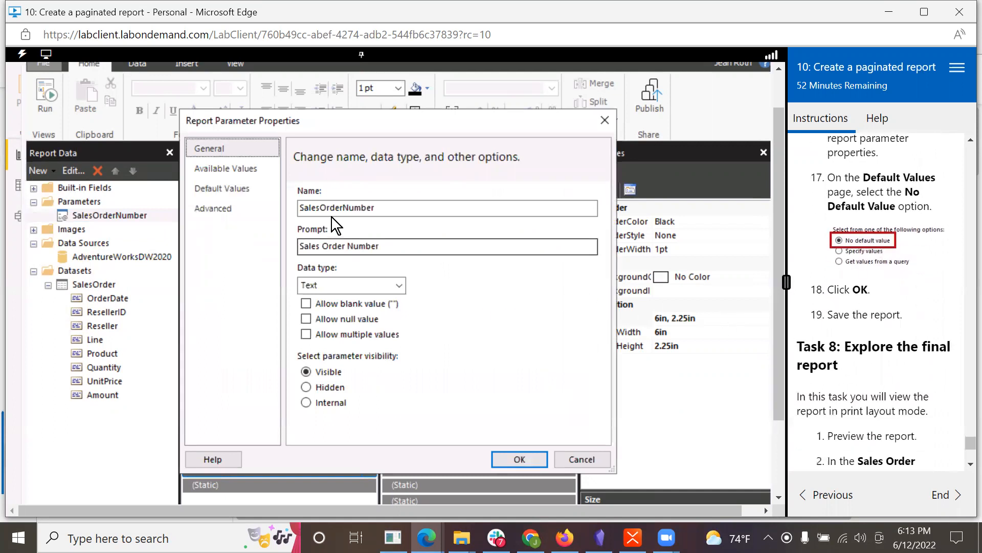
{"action": "left_click", "coordinate": [220, 188]}
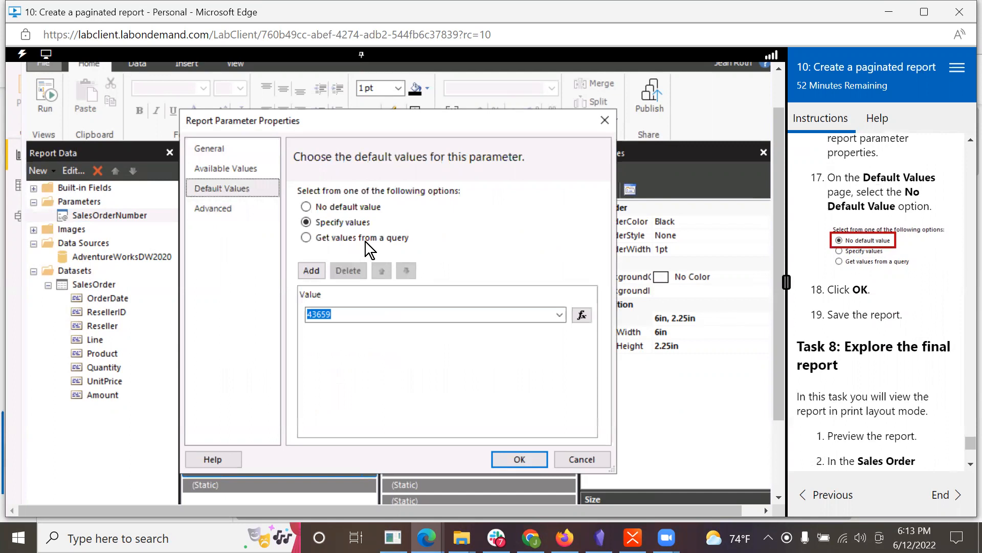
{"action": "left_click", "coordinate": [330, 205]}
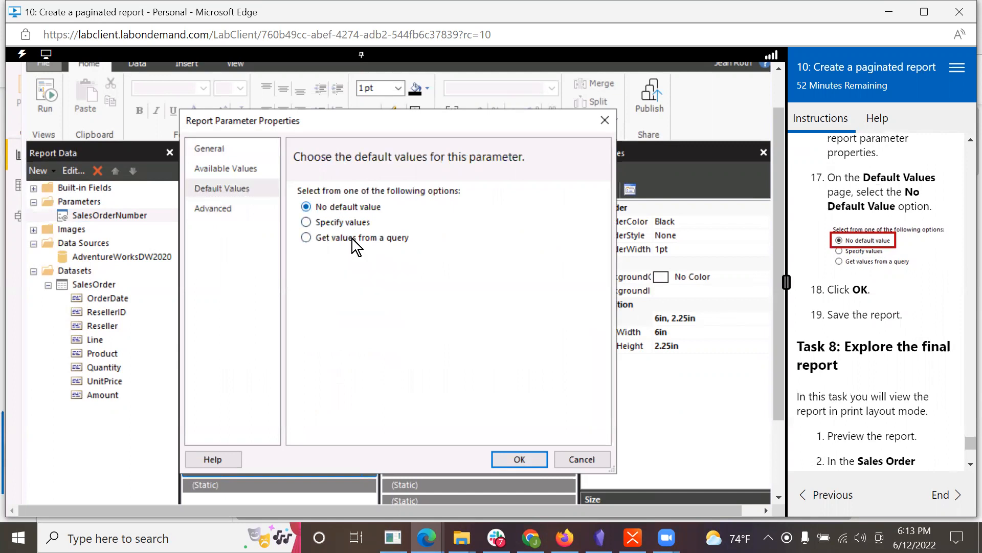
{"action": "left_click", "coordinate": [521, 458]}
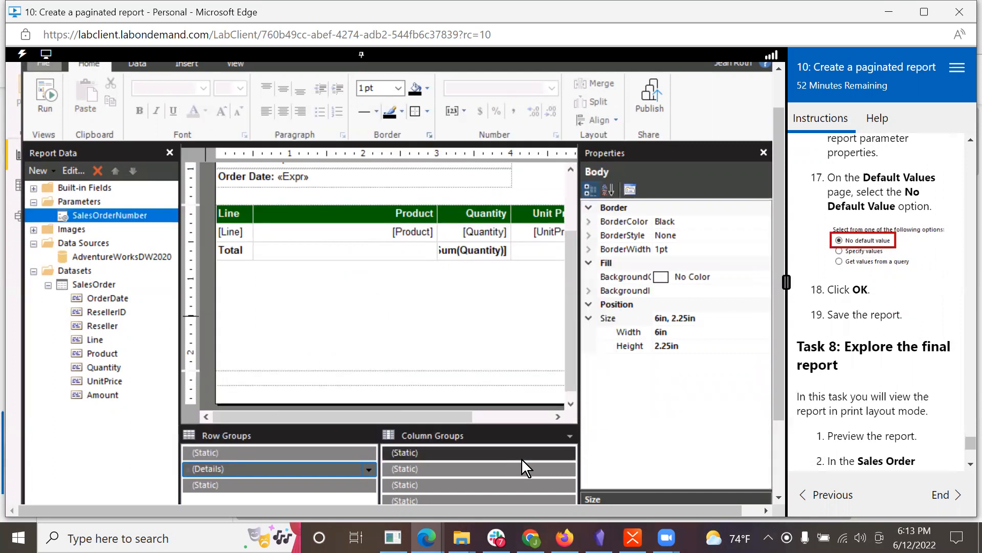
{"action": "left_click", "coordinate": [52, 63]}
{"action": "left_click", "coordinate": [66, 171]}
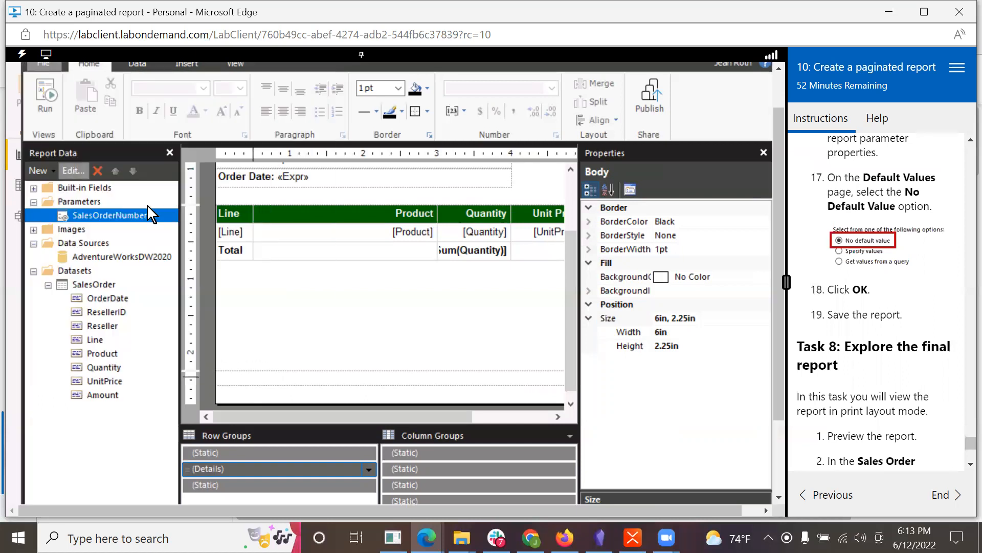
Step: Try to preview the report, read the details of the error message and dismiss it
{"action": "scroll", "coordinate": [889, 352], "scroll_direction": "down", "scroll_amount": 3}
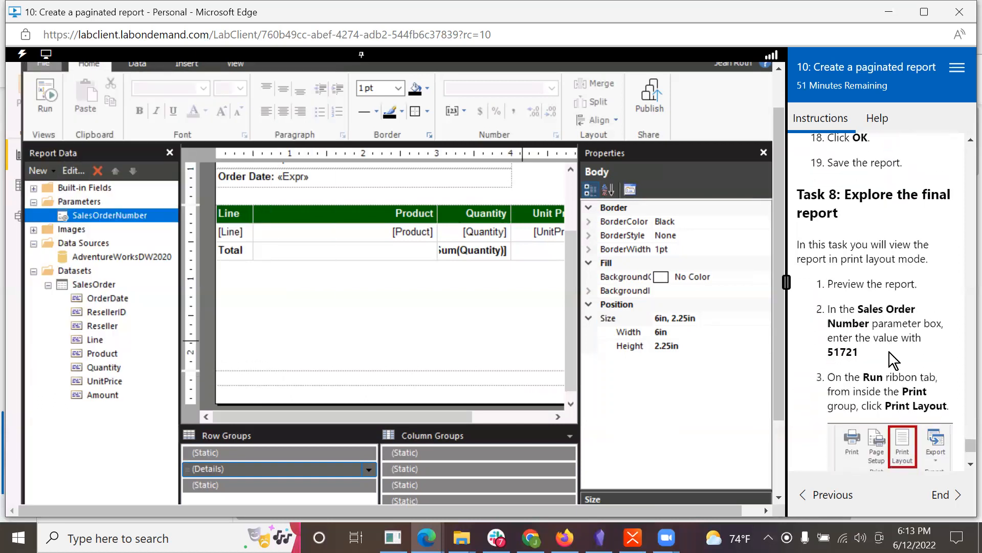
{"action": "scroll", "coordinate": [889, 353], "scroll_direction": "down", "scroll_amount": 1}
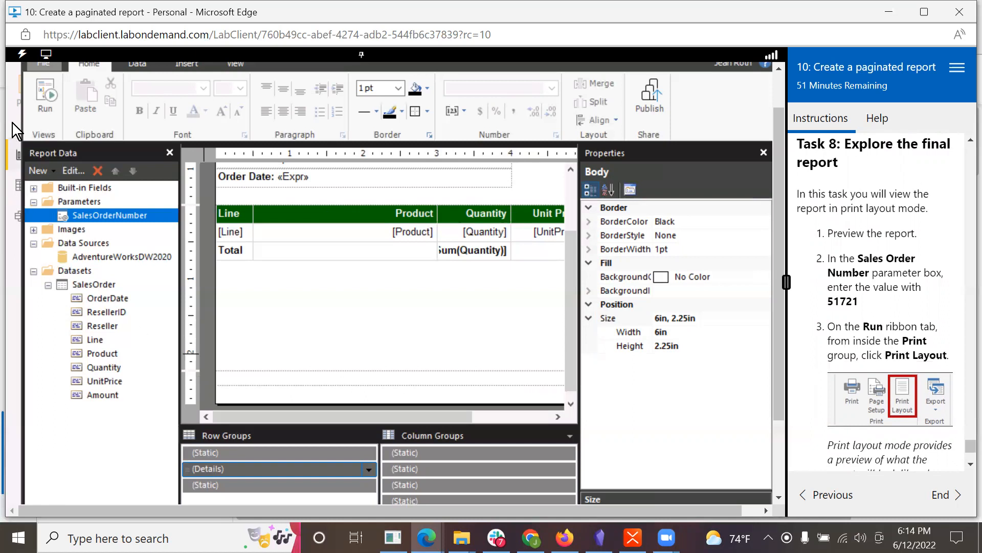
{"action": "left_click", "coordinate": [41, 97]}
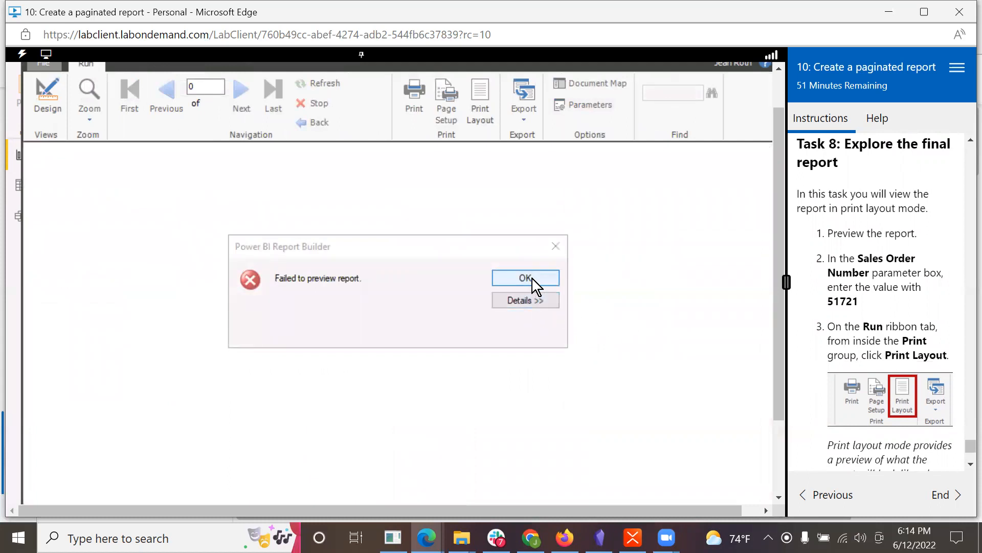
{"action": "left_click", "coordinate": [541, 308]}
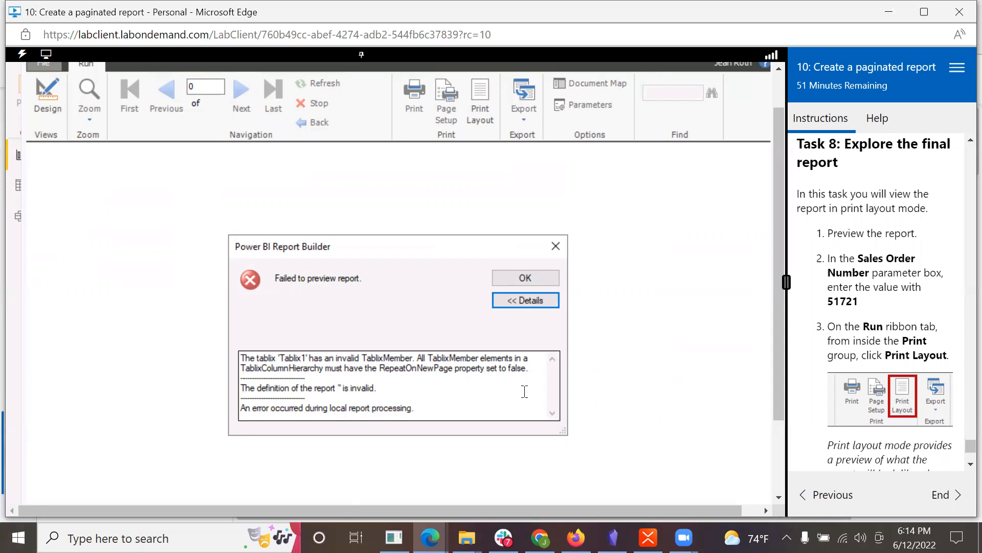
{"action": "left_click", "coordinate": [539, 277]}
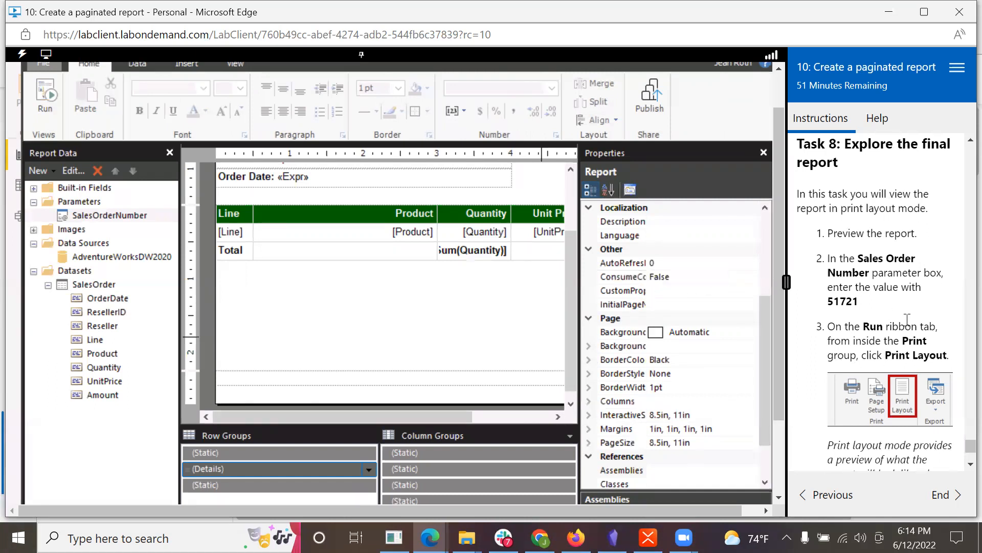
Step: Run the report preview again and expand the error details
{"action": "scroll", "coordinate": [907, 321], "scroll_direction": "down", "scroll_amount": 1}
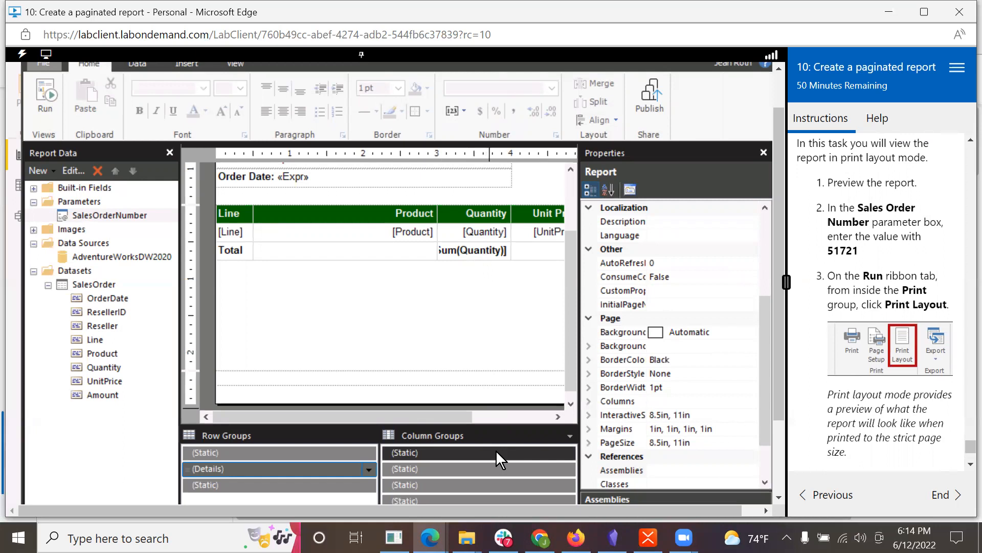
{"action": "scroll", "coordinate": [856, 372], "scroll_direction": "up", "scroll_amount": 2}
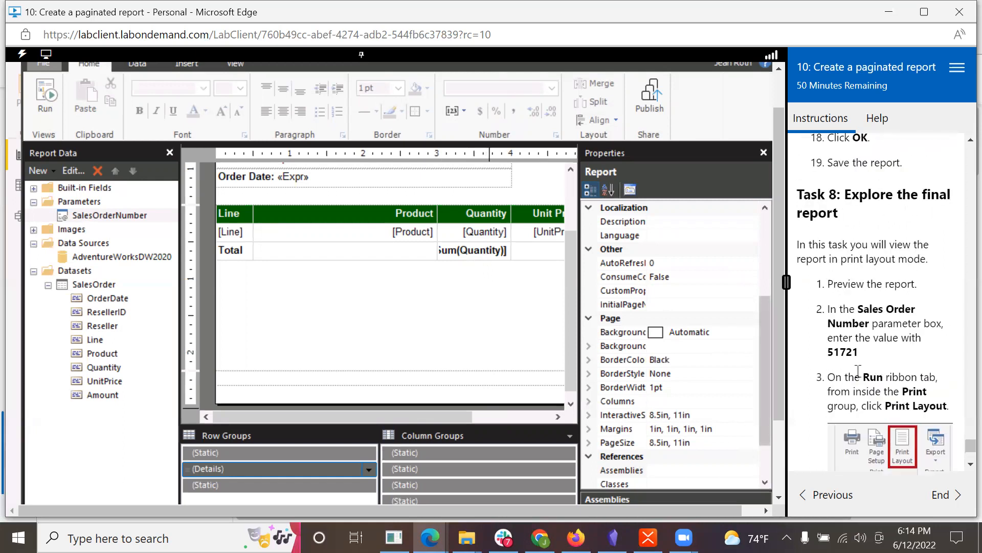
{"action": "left_click", "coordinate": [45, 96]}
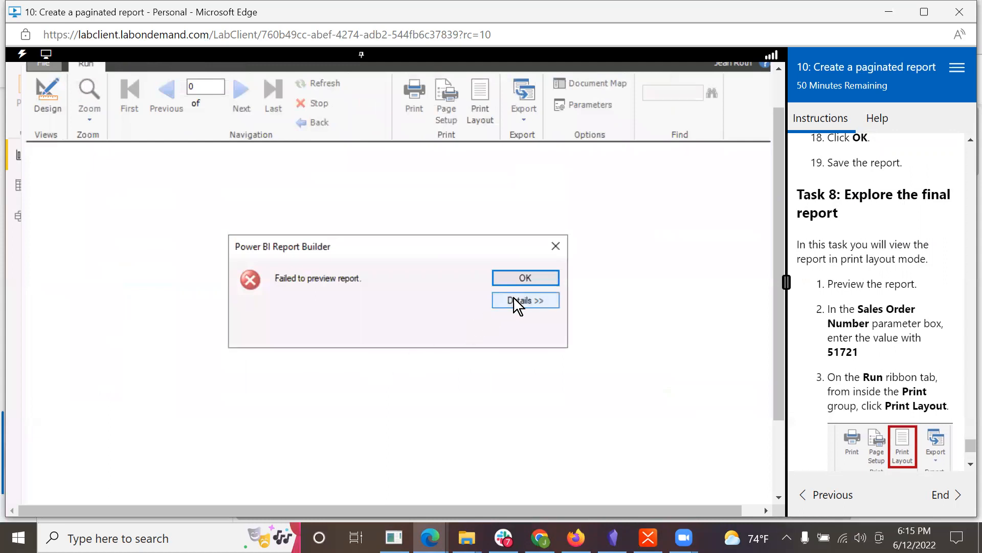
{"action": "left_click", "coordinate": [514, 298]}
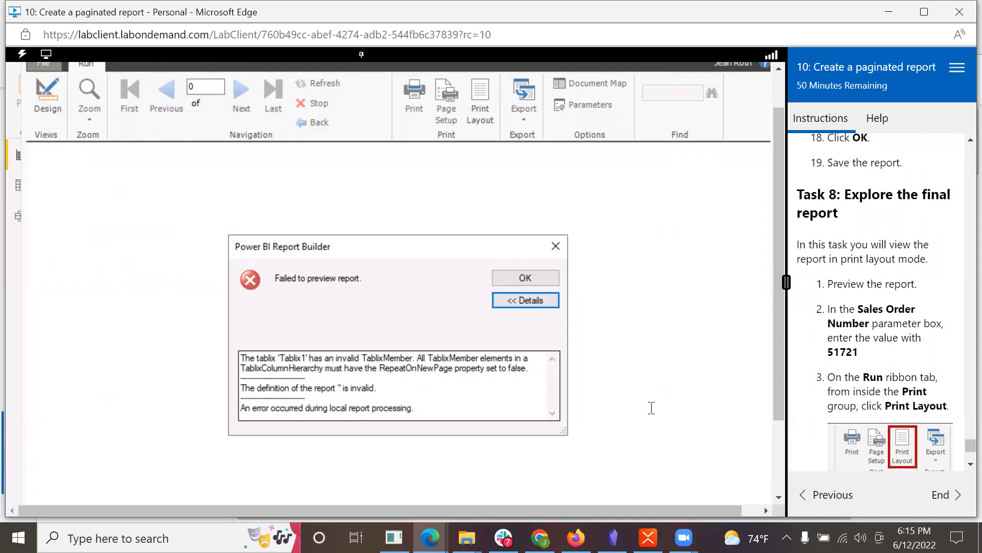
Step: Review the lab's Task 7 instructions back to its beginning for the RepeatOnNewPage setting, and close the error message
{"action": "scroll", "coordinate": [919, 347], "scroll_direction": "up", "scroll_amount": 2}
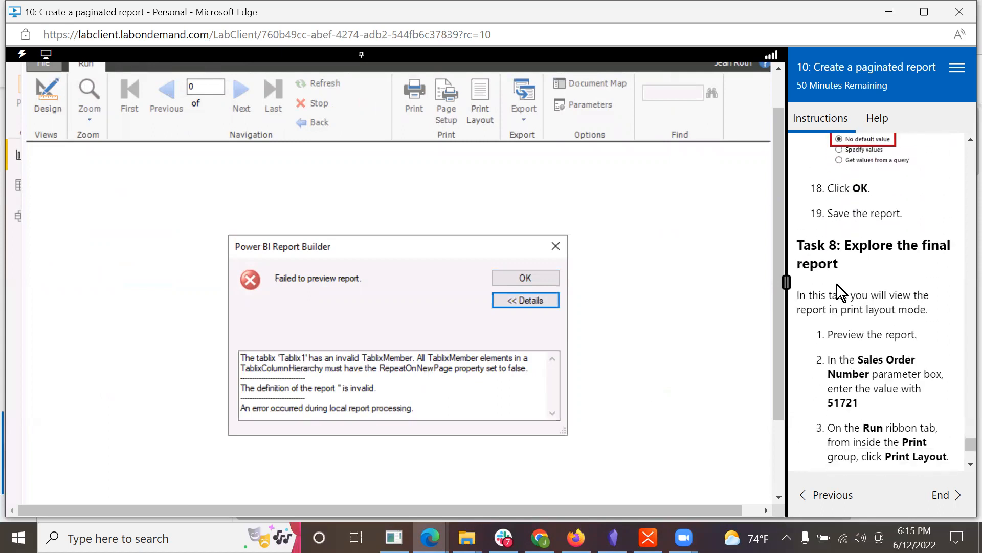
{"action": "scroll", "coordinate": [858, 307], "scroll_direction": "up", "scroll_amount": 6}
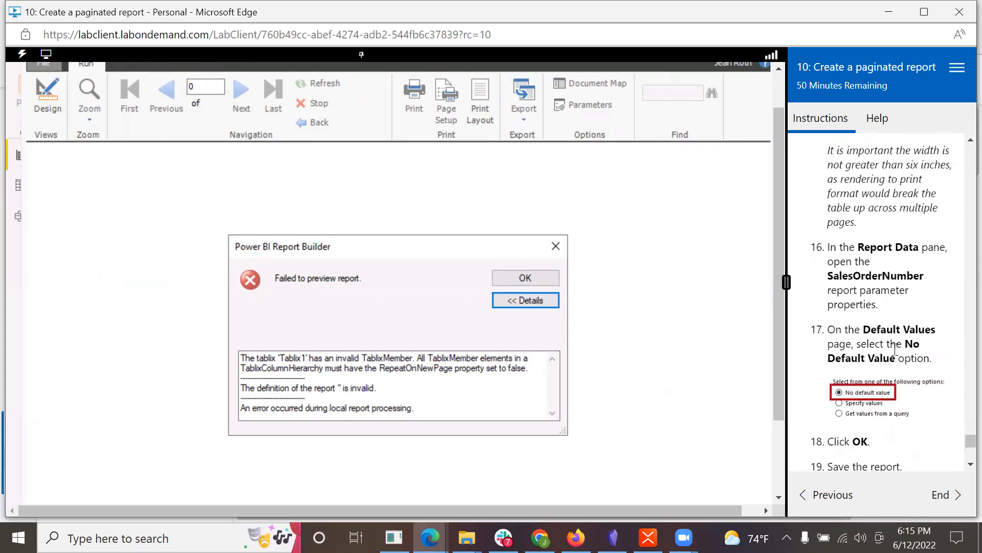
{"action": "scroll", "coordinate": [894, 350], "scroll_direction": "up", "scroll_amount": 6}
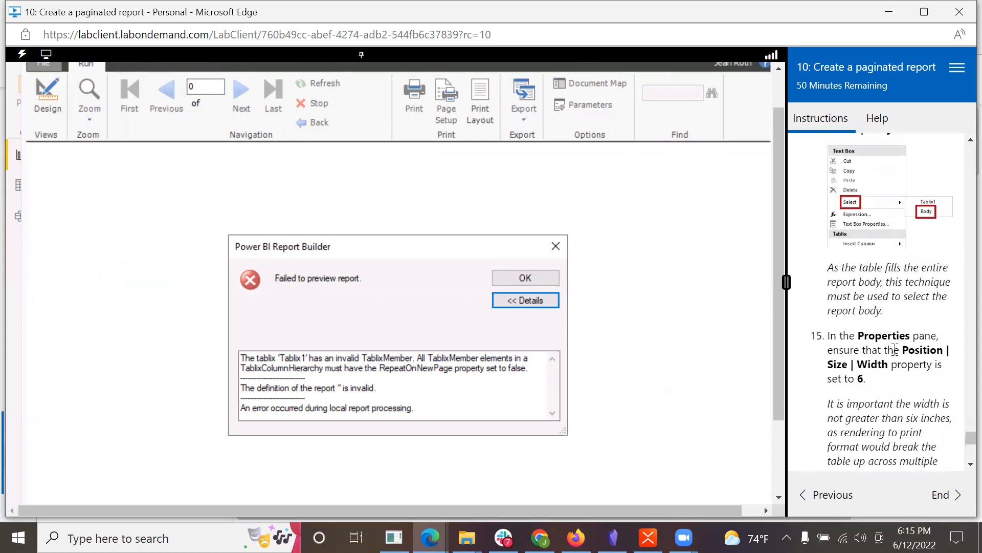
{"action": "scroll", "coordinate": [892, 350], "scroll_direction": "up", "scroll_amount": 10}
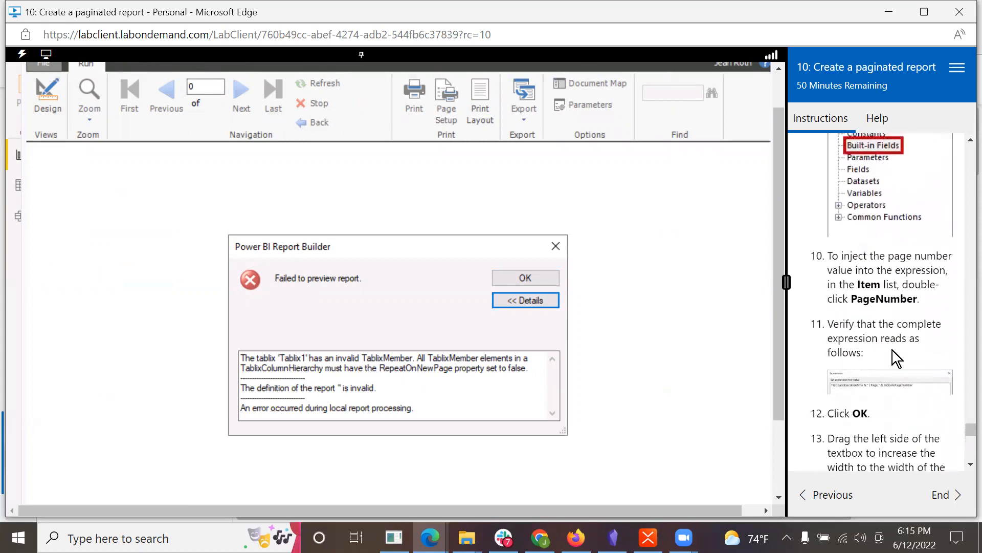
{"action": "scroll", "coordinate": [893, 350], "scroll_direction": "up", "scroll_amount": 8}
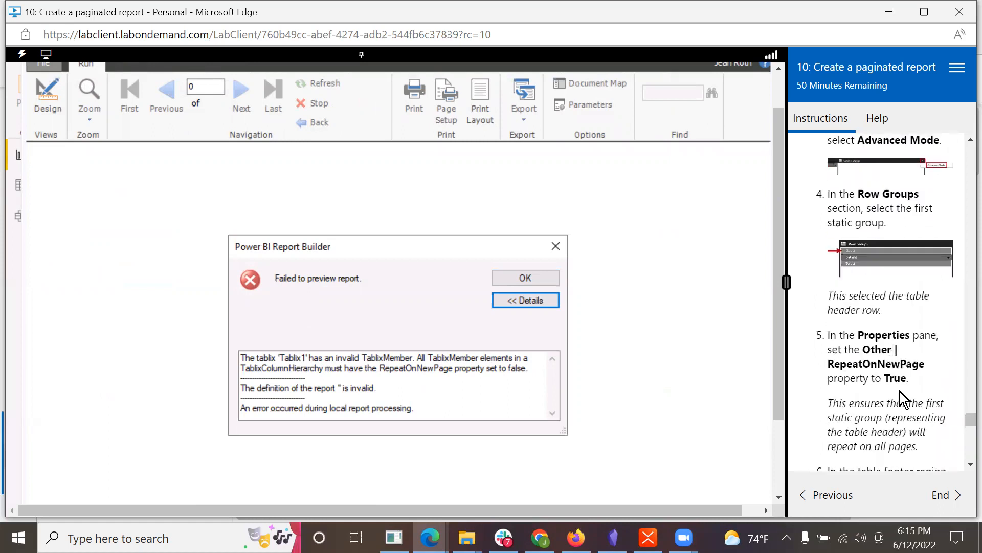
{"action": "scroll", "coordinate": [899, 390], "scroll_direction": "up", "scroll_amount": 3}
{"action": "scroll", "coordinate": [880, 363], "scroll_direction": "down", "scroll_amount": 3}
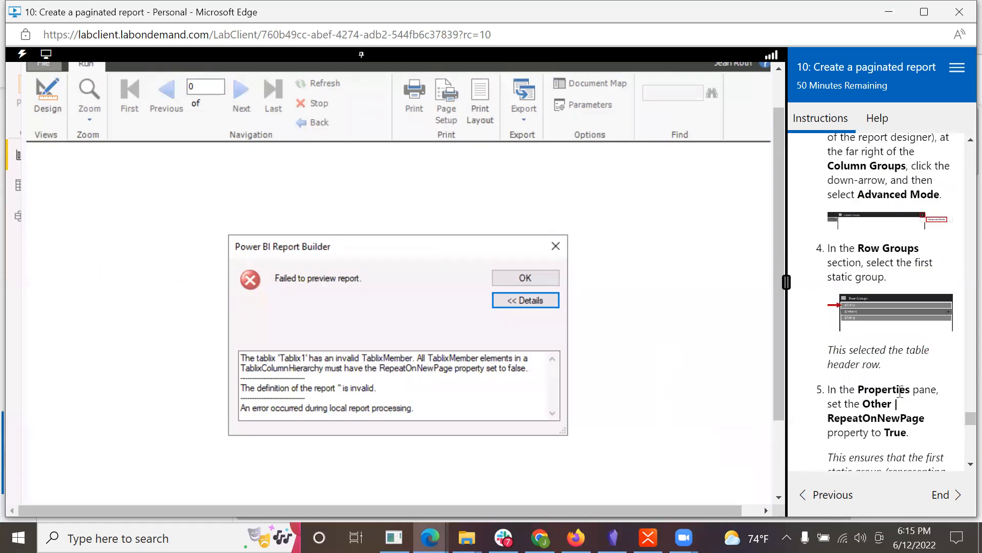
{"action": "scroll", "coordinate": [858, 339], "scroll_direction": "up", "scroll_amount": 1}
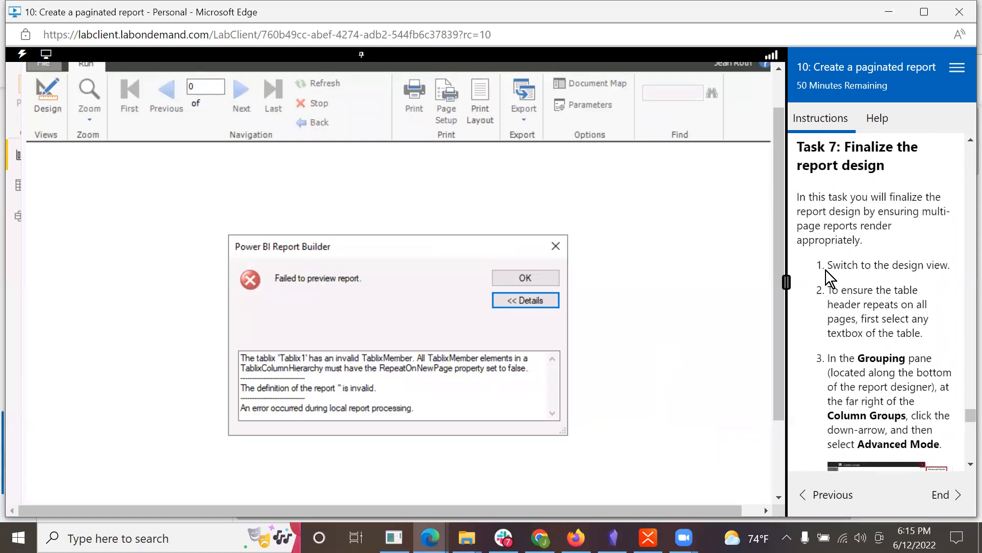
{"action": "left_click", "coordinate": [556, 246]}
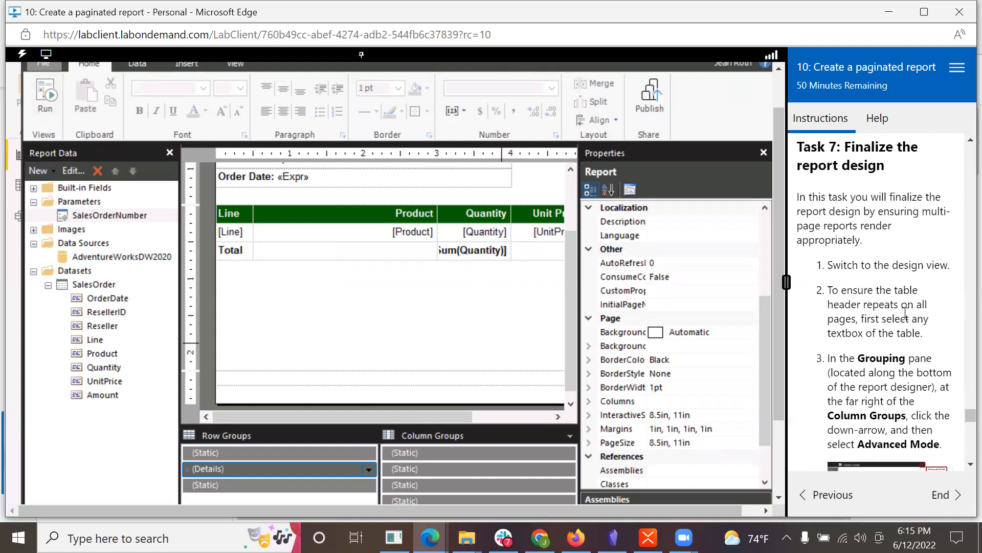
Step: Select the table's [Product] textbox and turn off Advanced Mode for the row and column groups
{"action": "scroll", "coordinate": [905, 317], "scroll_direction": "down", "scroll_amount": 2}
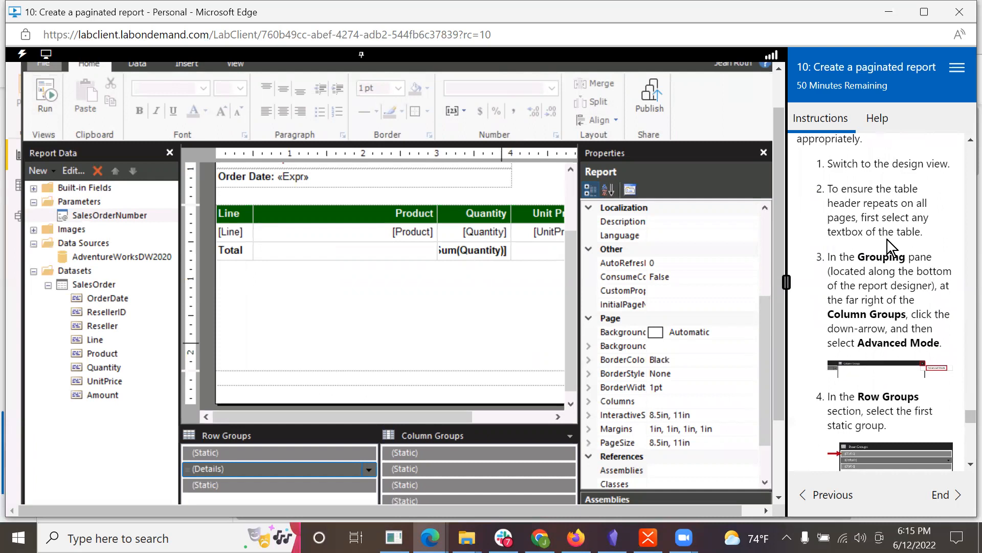
{"action": "left_click", "coordinate": [332, 236]}
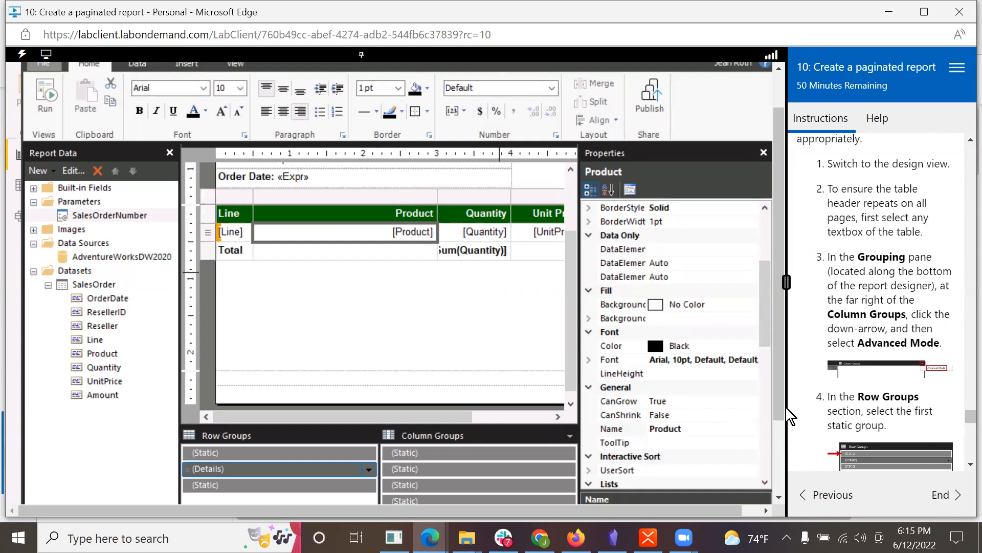
{"action": "left_click_drag", "start_coordinate": [778, 379], "coordinate": [776, 446]}
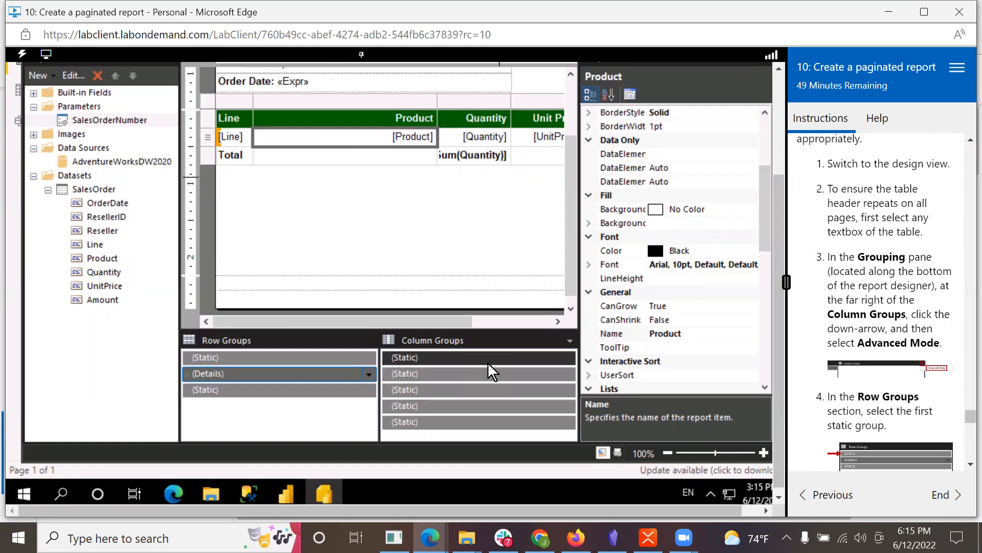
{"action": "left_click", "coordinate": [569, 340]}
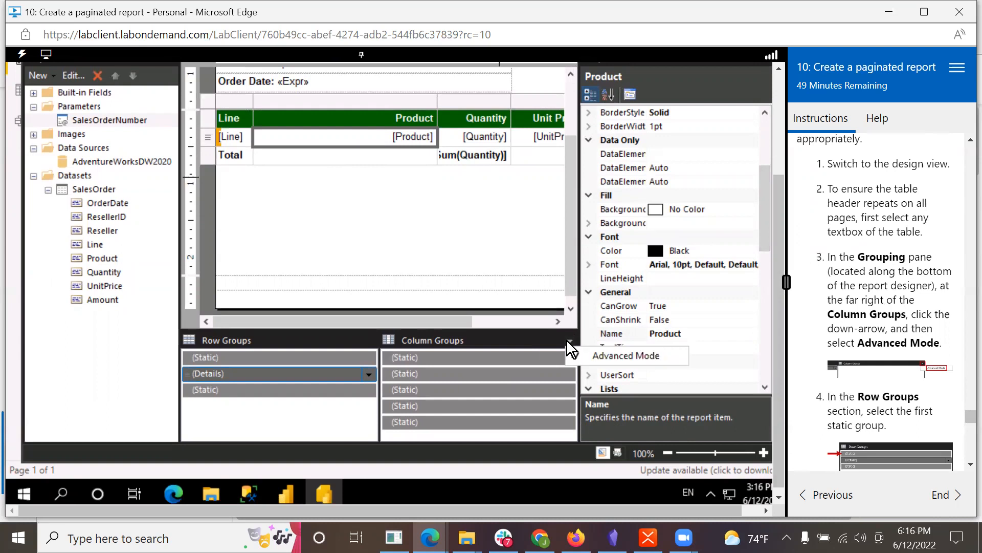
{"action": "left_click", "coordinate": [588, 355]}
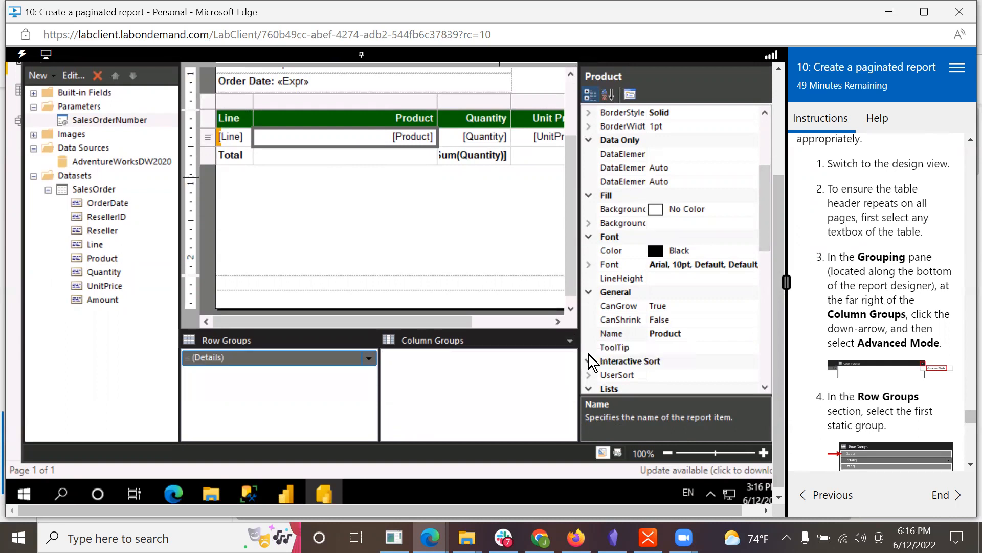
Step: Turn on Advanced Mode for the row and column groups in the Grouping pane, following the lab's Task 7 instructions
{"action": "scroll", "coordinate": [926, 410], "scroll_direction": "down", "scroll_amount": 3}
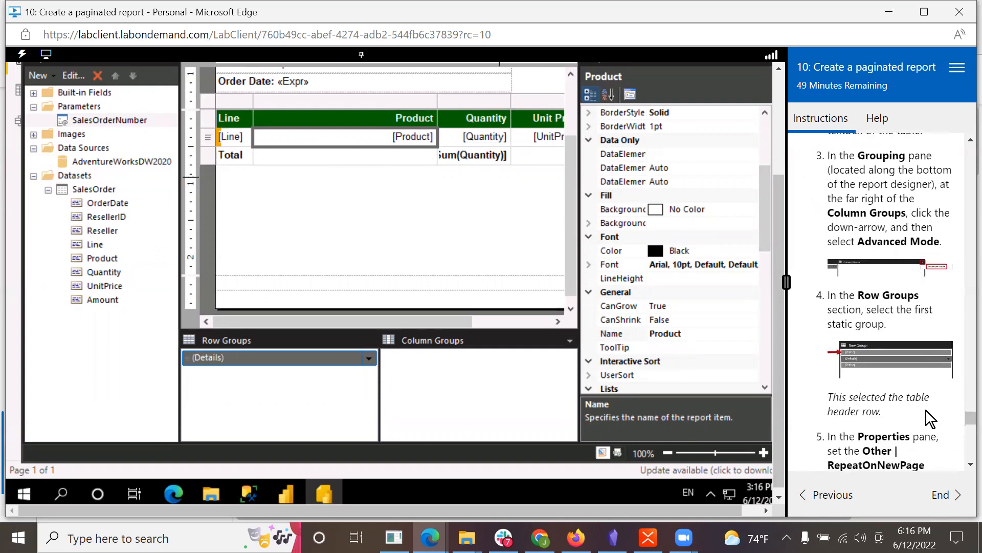
{"action": "left_click", "coordinate": [570, 342]}
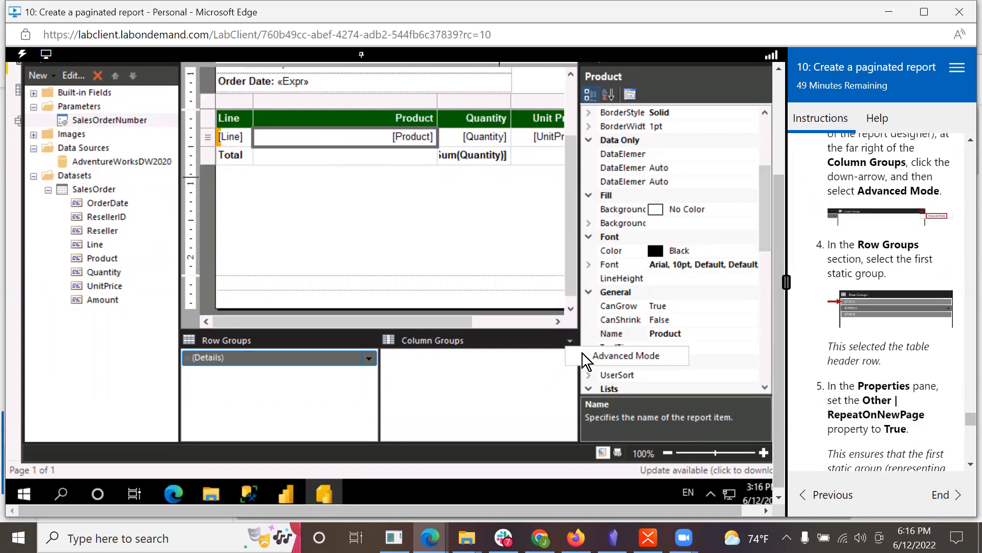
{"action": "left_click", "coordinate": [583, 354]}
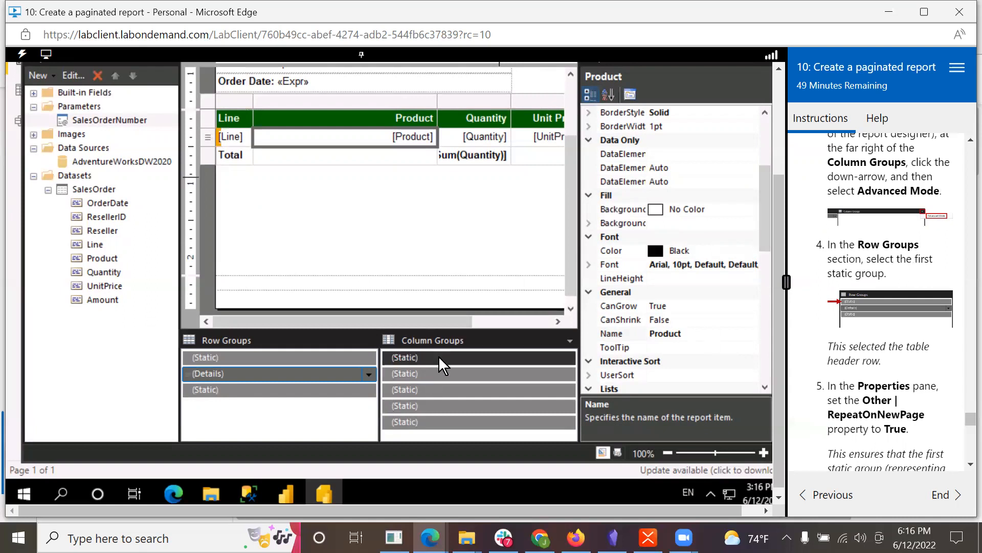
Step: Set the RepeatOnNewPage property of the first static row group, which represents the table header, to True
{"action": "left_click", "coordinate": [328, 357]}
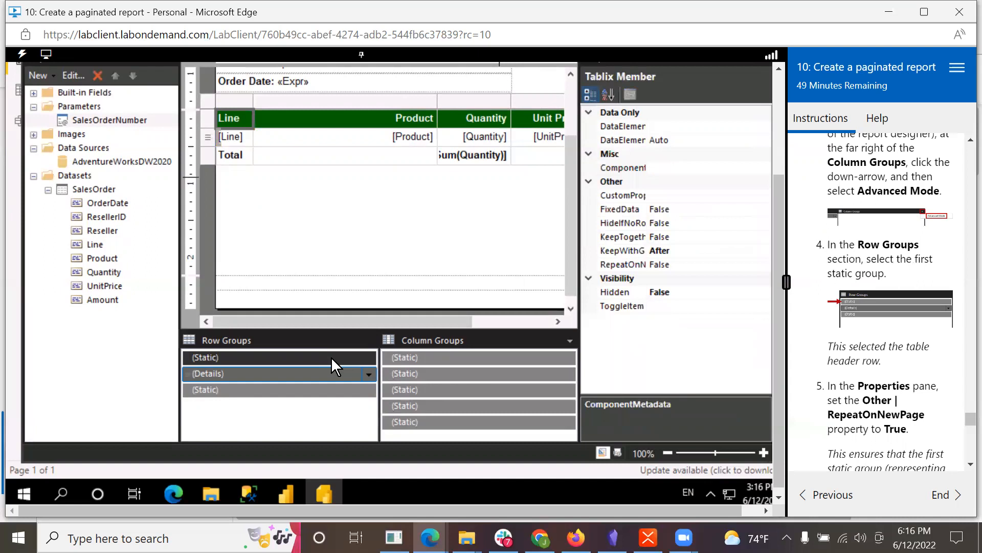
{"action": "scroll", "coordinate": [890, 391], "scroll_direction": "down", "scroll_amount": 2}
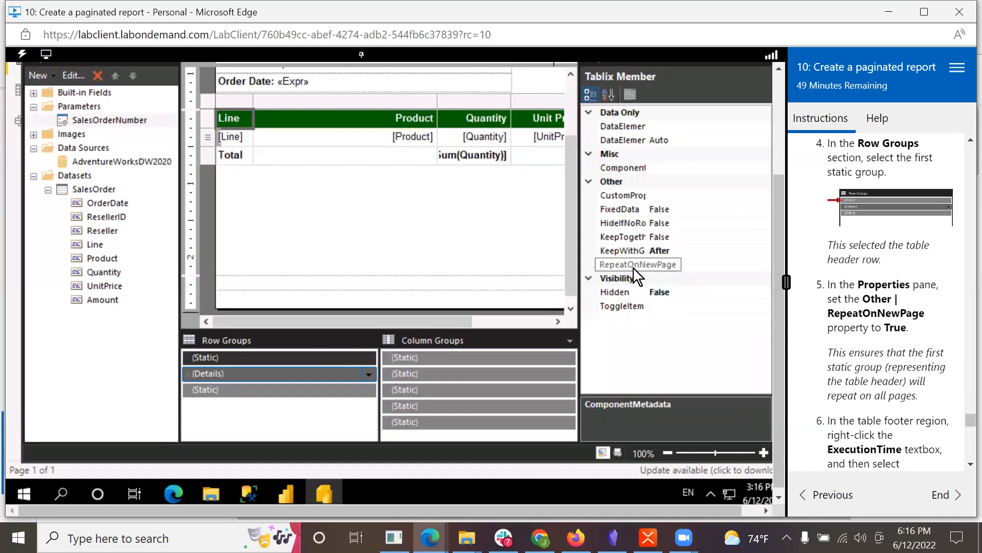
{"action": "left_click", "coordinate": [691, 264]}
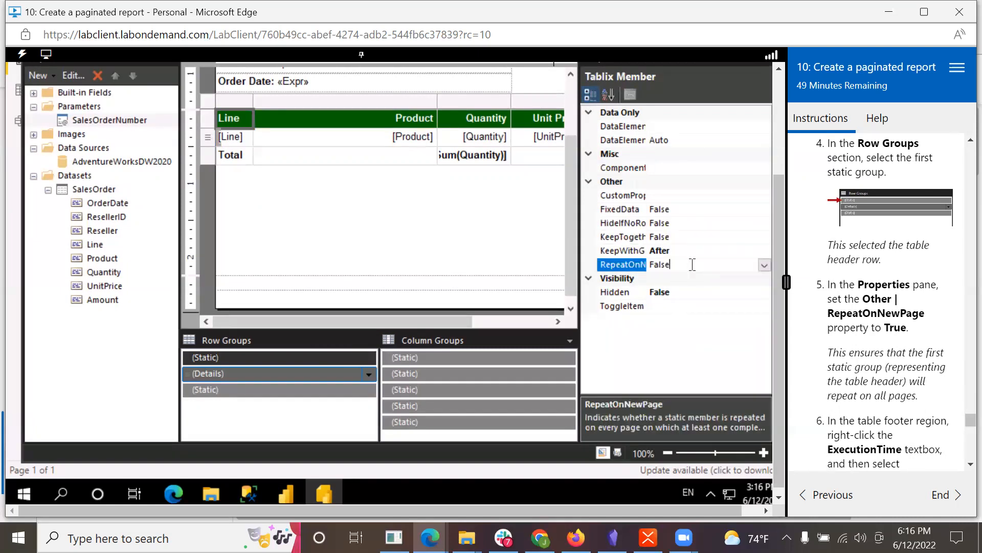
{"action": "left_click", "coordinate": [764, 264]}
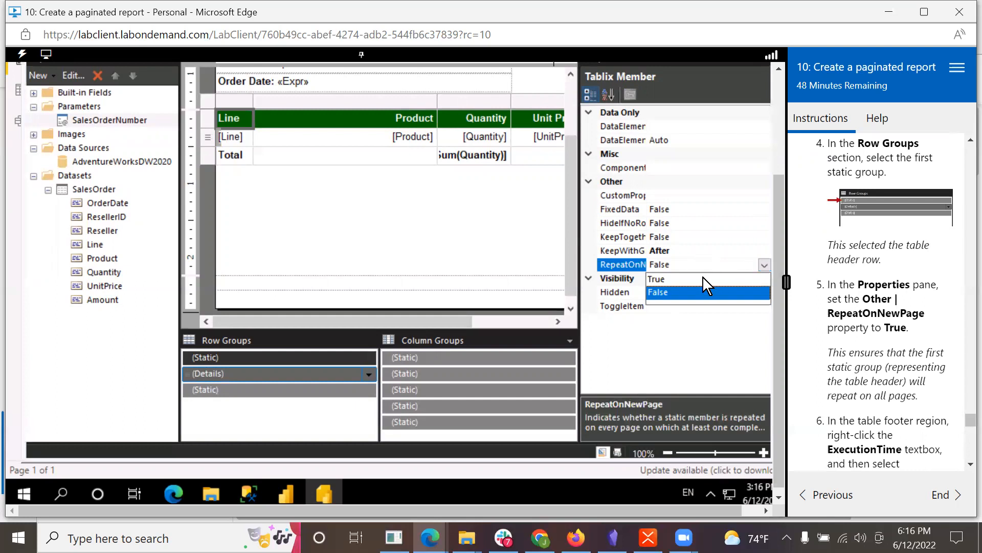
{"action": "left_click", "coordinate": [703, 277]}
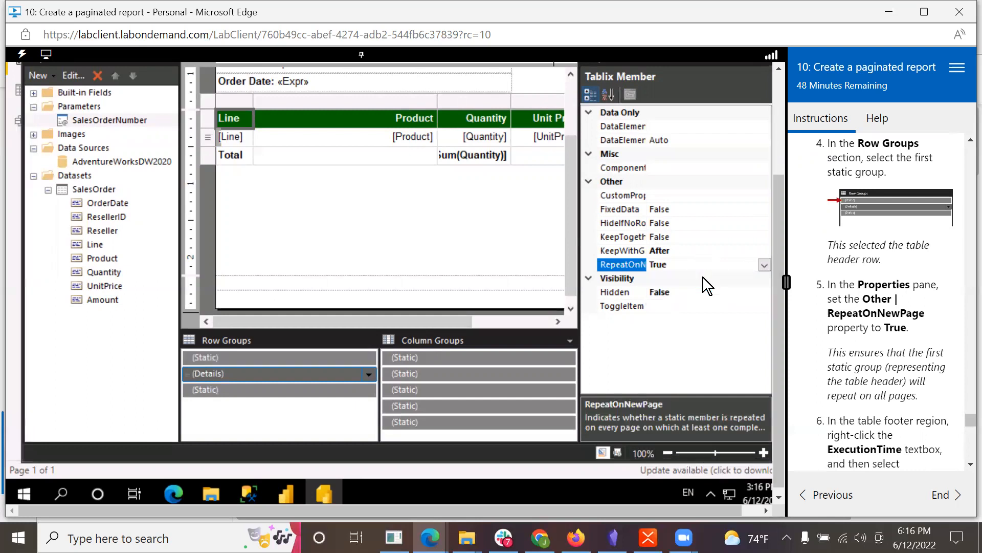
Step: Set the RepeatOnNewPage property of the first static column group to False
{"action": "left_click", "coordinate": [487, 358]}
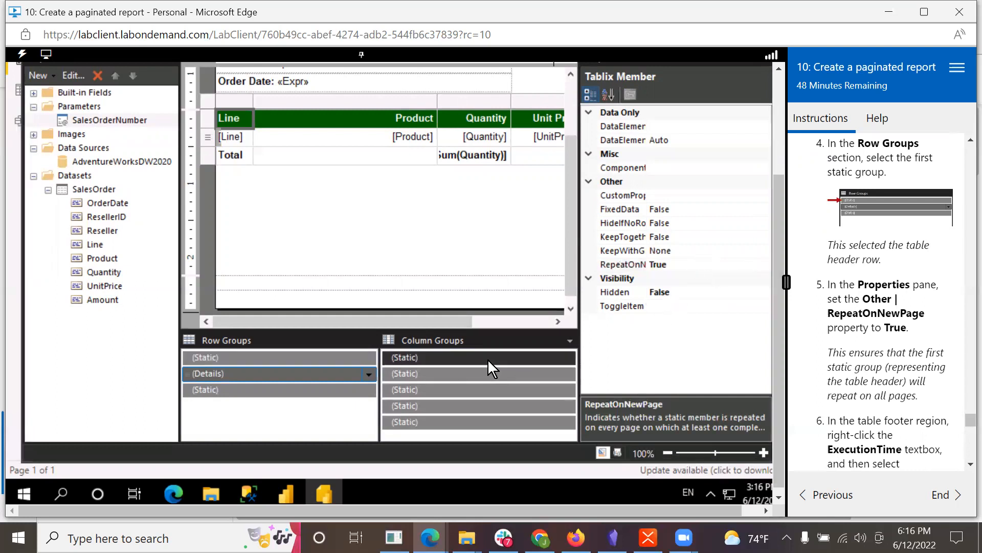
{"action": "left_click", "coordinate": [696, 266]}
{"action": "left_click", "coordinate": [764, 265]}
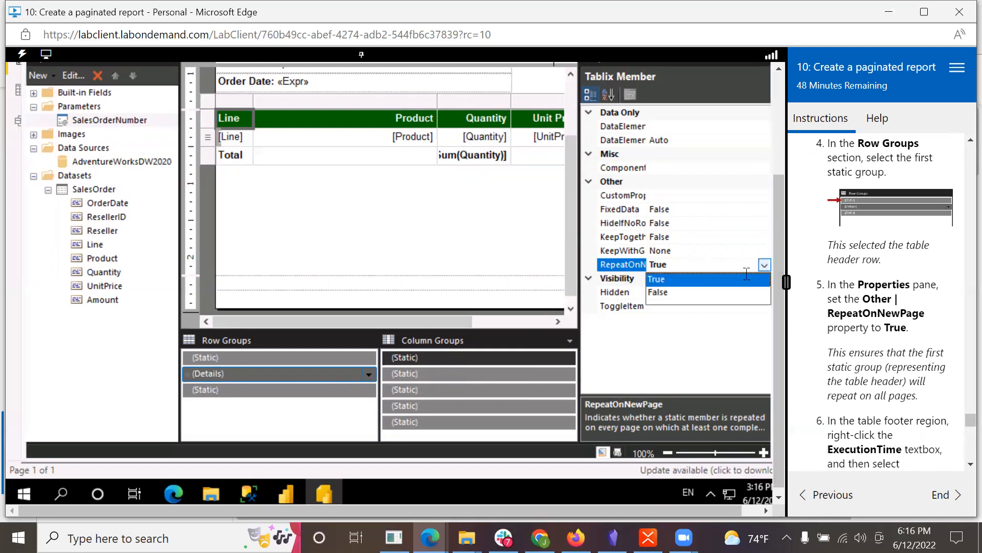
{"action": "left_click", "coordinate": [666, 292]}
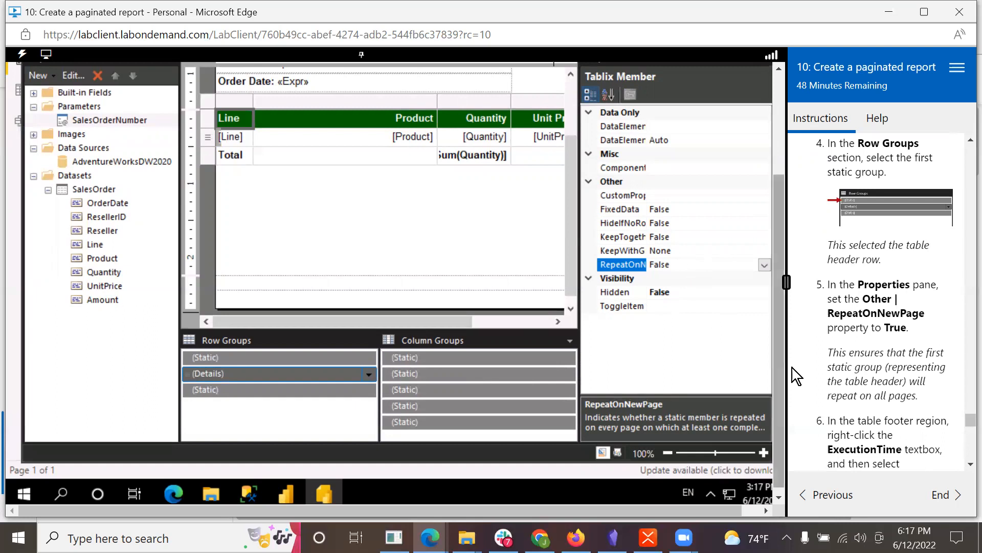
Step: Read through the remaining Task 7 instructions, from the ExecutionTime expression to the selection of the report body
{"action": "scroll", "coordinate": [919, 364], "scroll_direction": "down", "scroll_amount": 1}
{"action": "scroll", "coordinate": [919, 363], "scroll_direction": "down", "scroll_amount": 2}
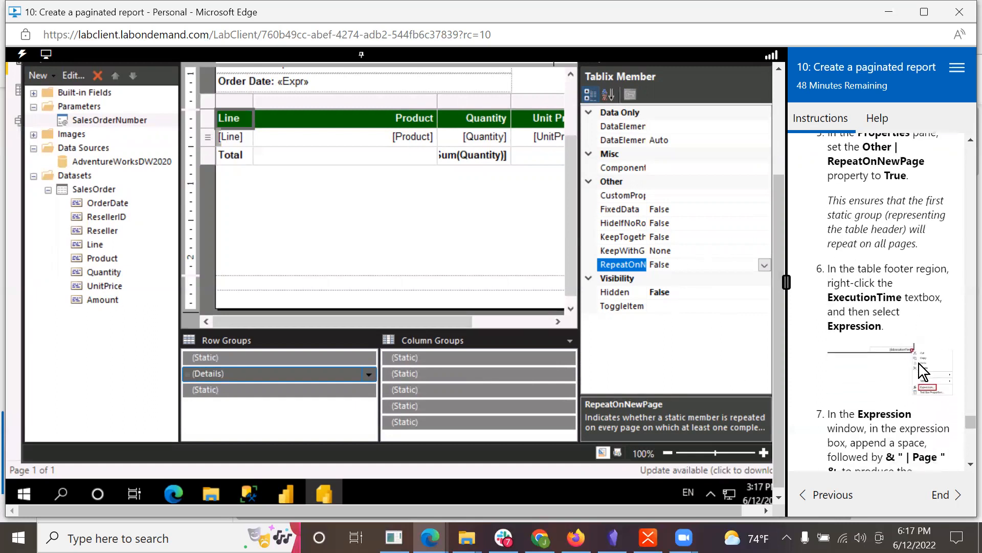
{"action": "scroll", "coordinate": [893, 323], "scroll_direction": "down", "scroll_amount": 3}
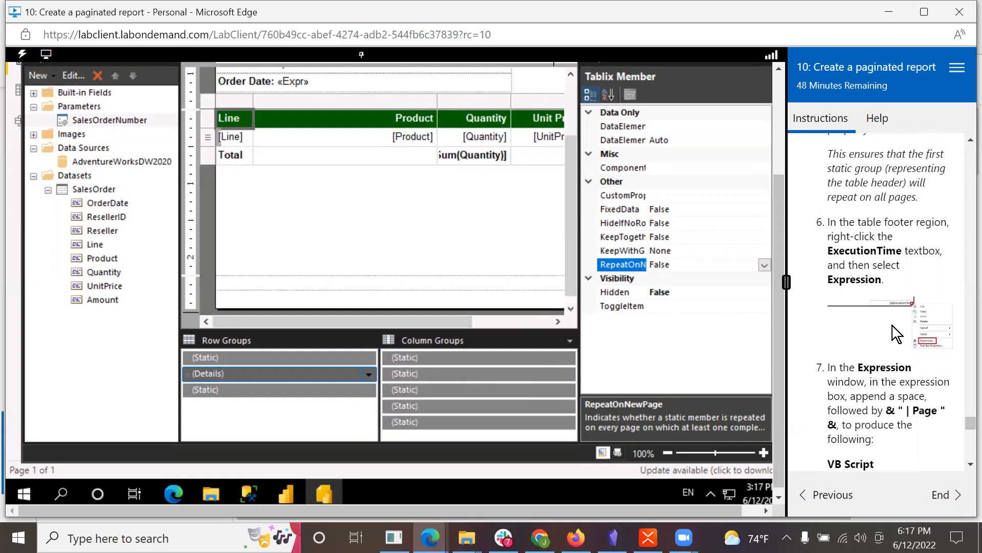
{"action": "scroll", "coordinate": [893, 326], "scroll_direction": "down", "scroll_amount": 3}
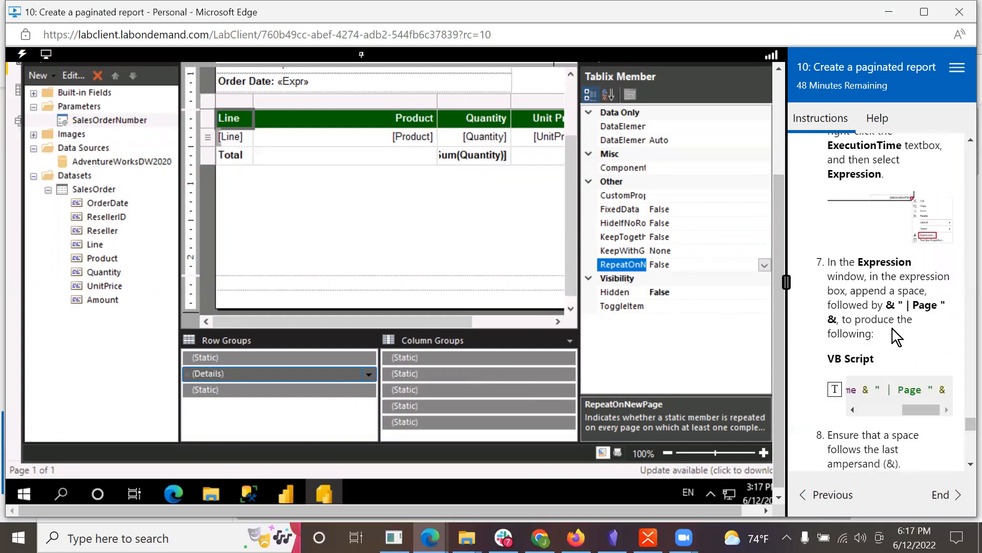
{"action": "scroll", "coordinate": [895, 338], "scroll_direction": "down", "scroll_amount": 6}
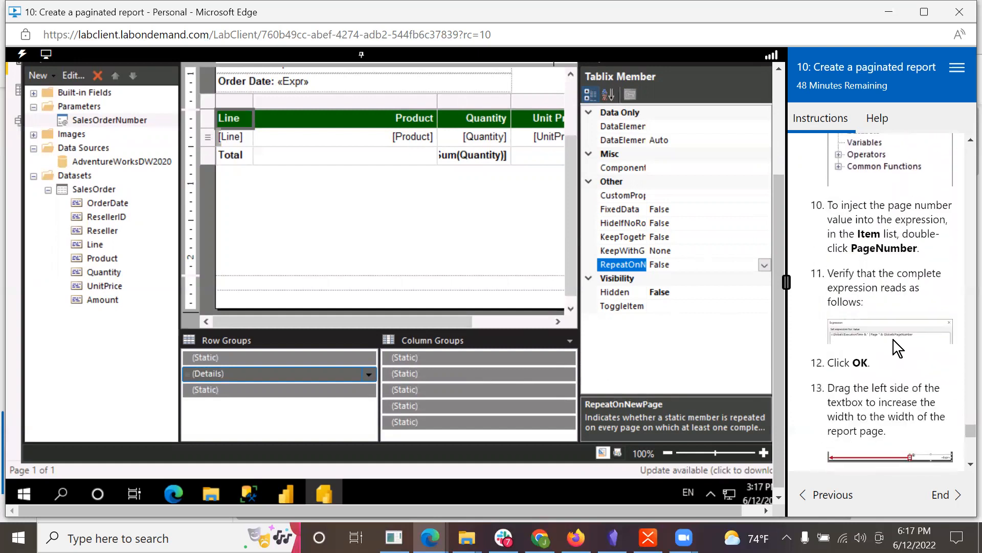
{"action": "scroll", "coordinate": [893, 340], "scroll_direction": "down", "scroll_amount": 6}
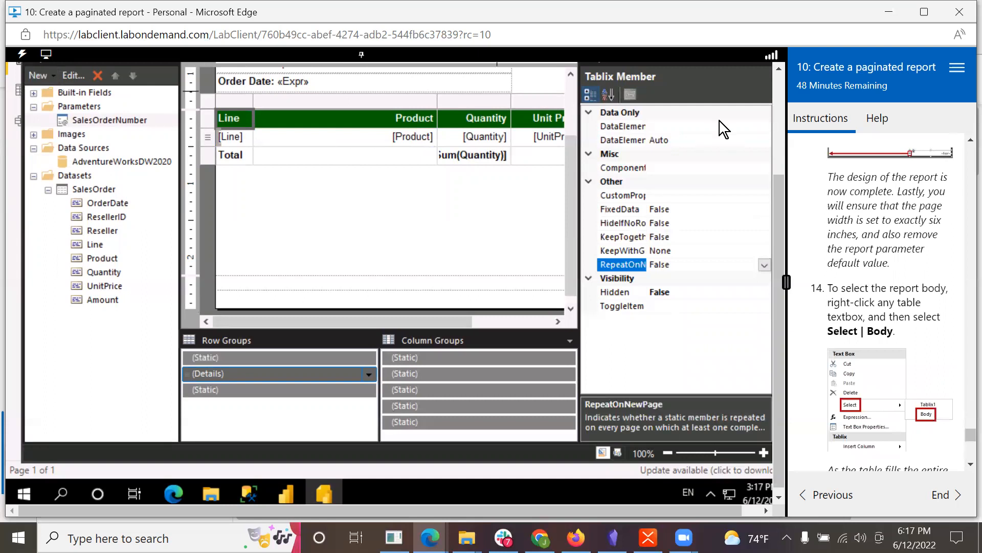
Step: Save the Sales Order Report and run its preview
{"action": "left_click_drag", "start_coordinate": [780, 186], "coordinate": [778, 55]}
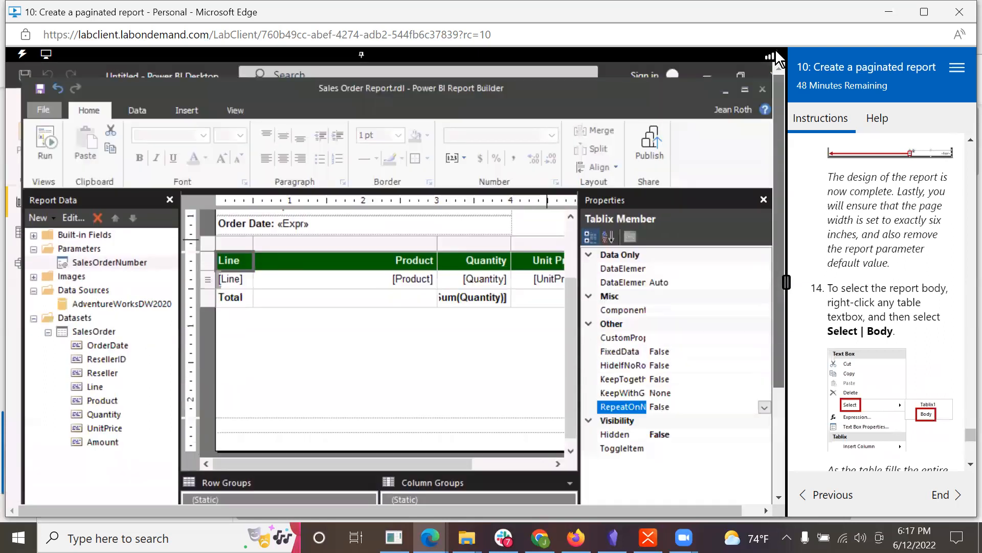
{"action": "left_click", "coordinate": [44, 108]}
{"action": "left_click", "coordinate": [68, 215]}
{"action": "left_click", "coordinate": [46, 146]}
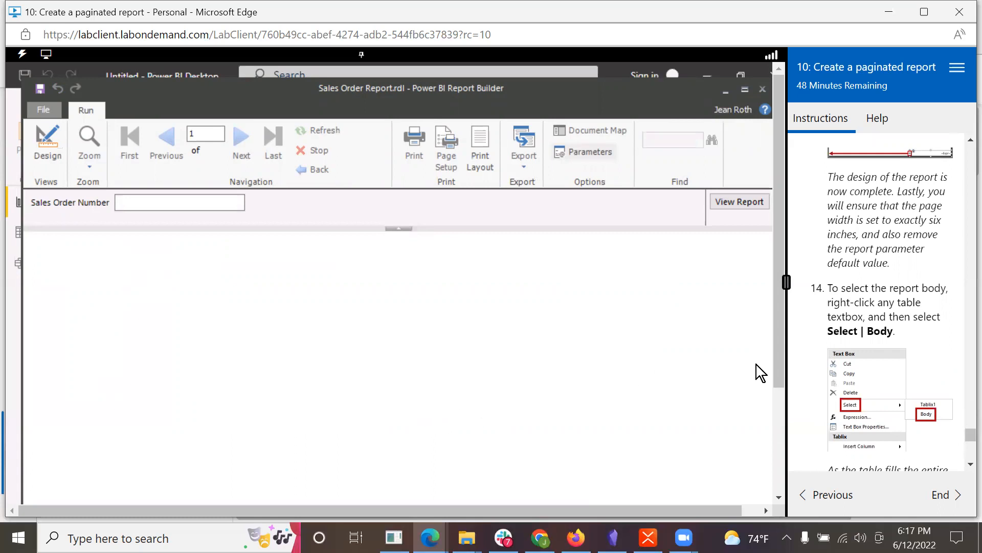
Step: Generate the report for the sales order number given in the lab's print layout task and switch it to Print Layout
{"action": "scroll", "coordinate": [869, 362], "scroll_direction": "down", "scroll_amount": 15}
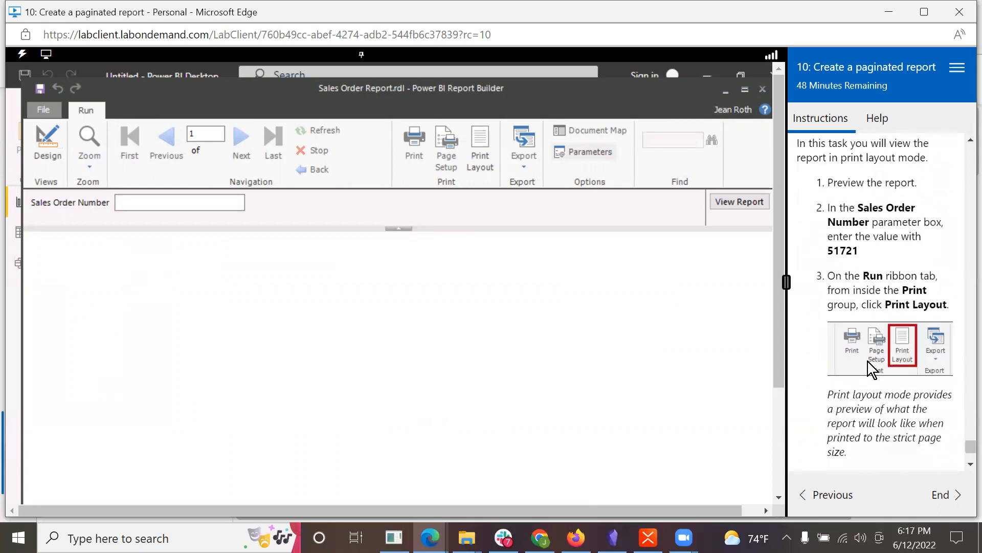
{"action": "left_click", "coordinate": [184, 202]}
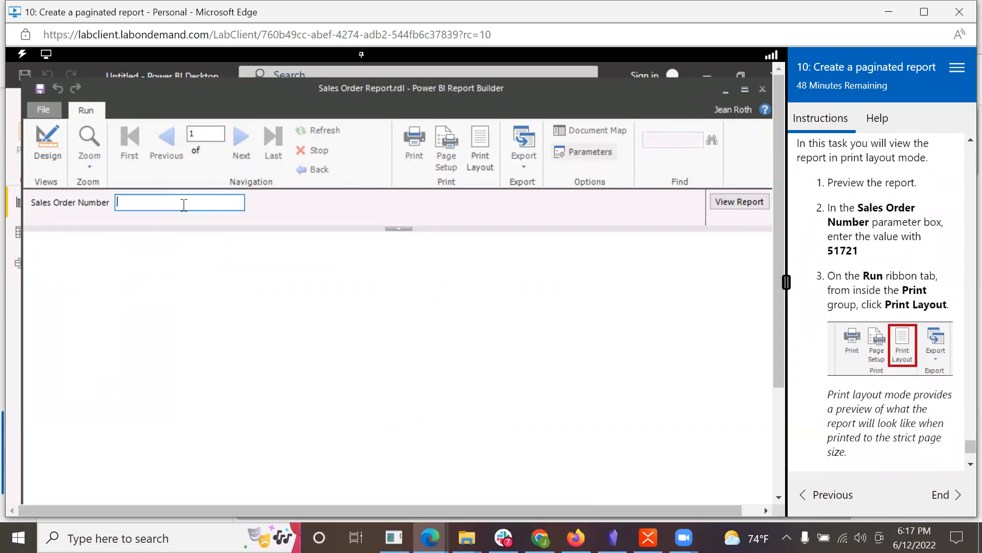
{"action": "type", "text": "51721"}
{"action": "key", "text": "Return"}
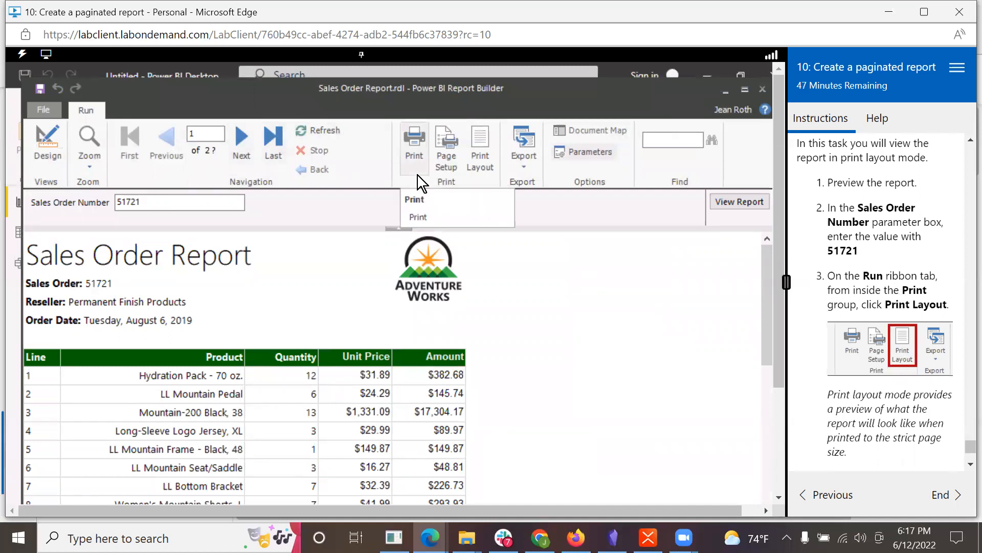
{"action": "left_click", "coordinate": [481, 155]}
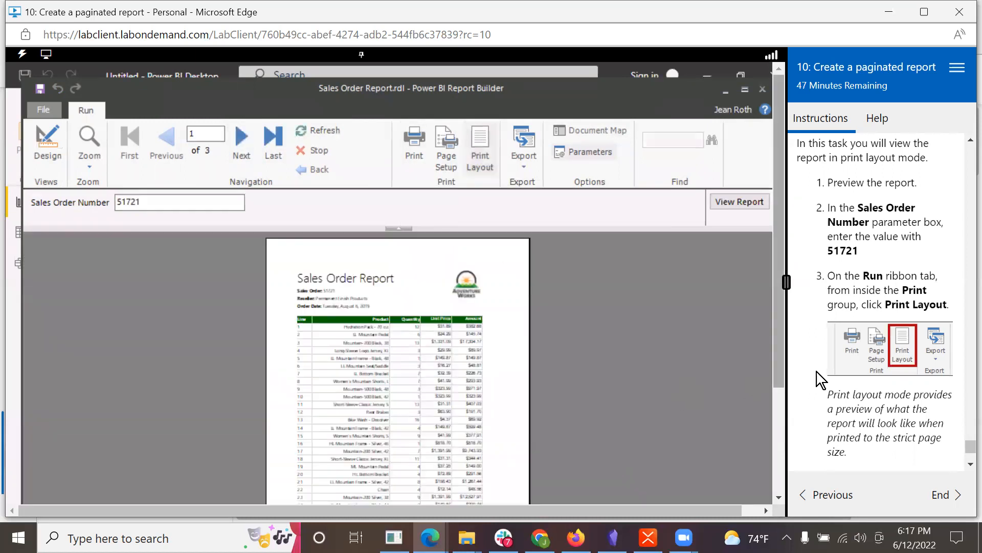
Step: Go through pages 2 and 3 of the print layout and read the lab instructions to their end
{"action": "scroll", "coordinate": [919, 383], "scroll_direction": "down", "scroll_amount": 1}
{"action": "scroll", "coordinate": [919, 385], "scroll_direction": "down", "scroll_amount": 2}
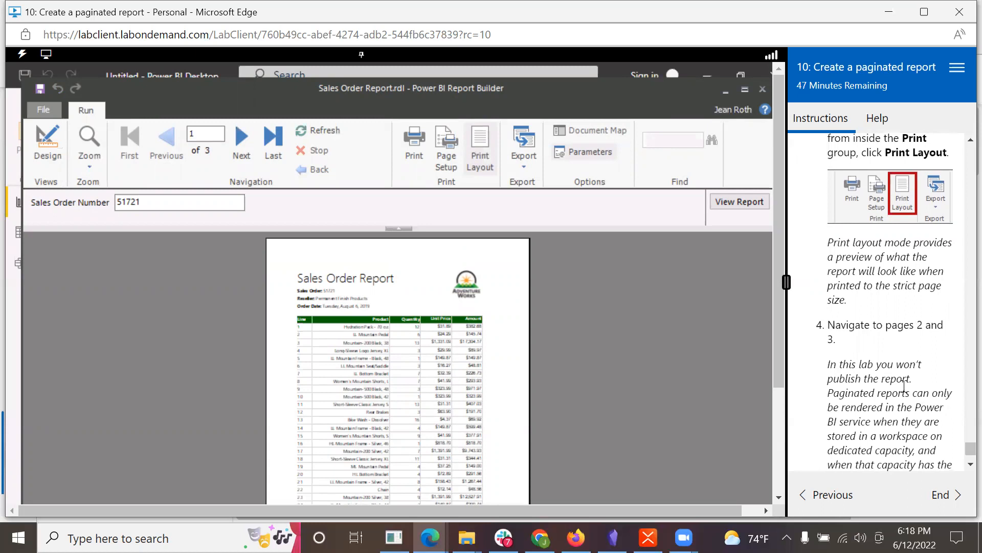
{"action": "scroll", "coordinate": [903, 385], "scroll_direction": "down", "scroll_amount": 1}
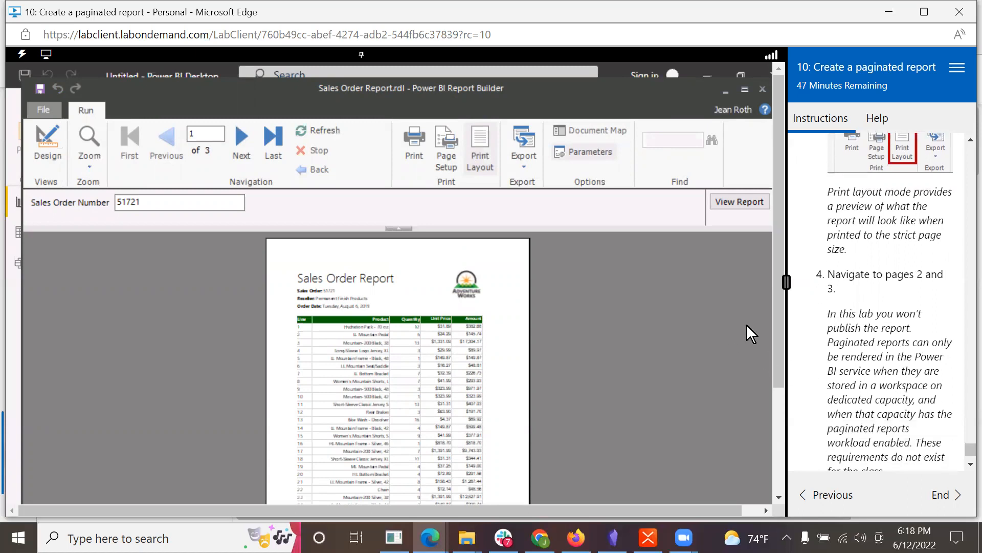
{"action": "left_click", "coordinate": [237, 139]}
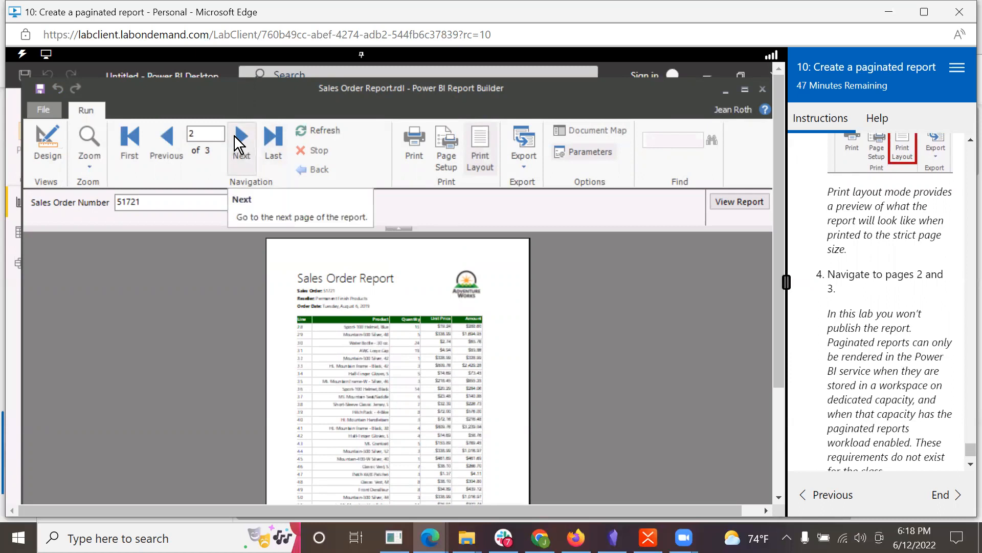
{"action": "left_click", "coordinate": [236, 140]}
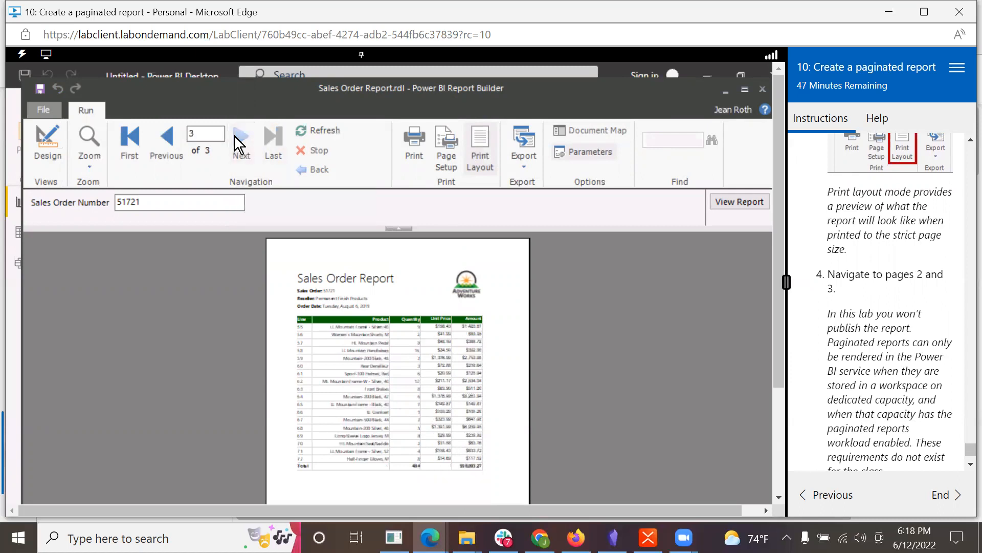
{"action": "scroll", "coordinate": [891, 367], "scroll_direction": "down", "scroll_amount": 2}
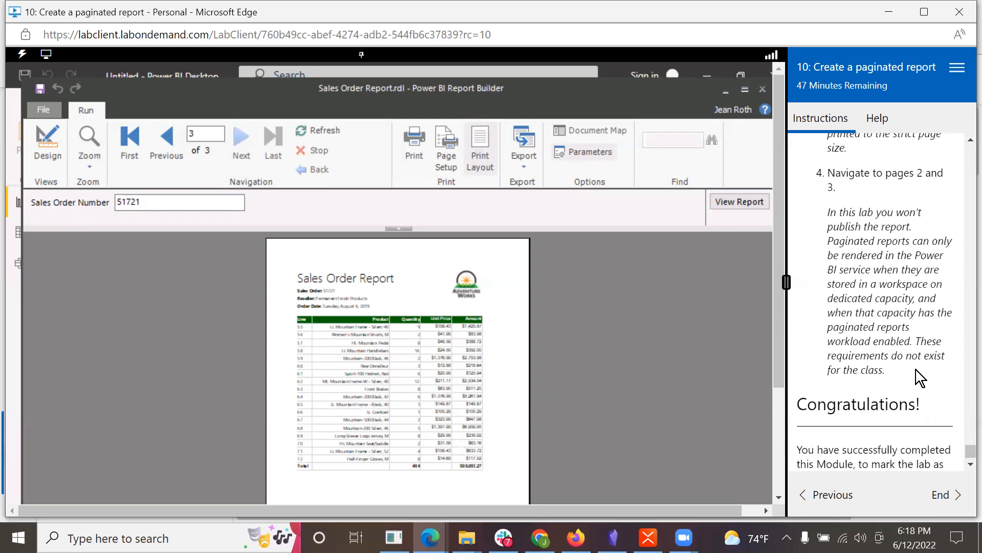
{"action": "scroll", "coordinate": [915, 369], "scroll_direction": "down", "scroll_amount": 1}
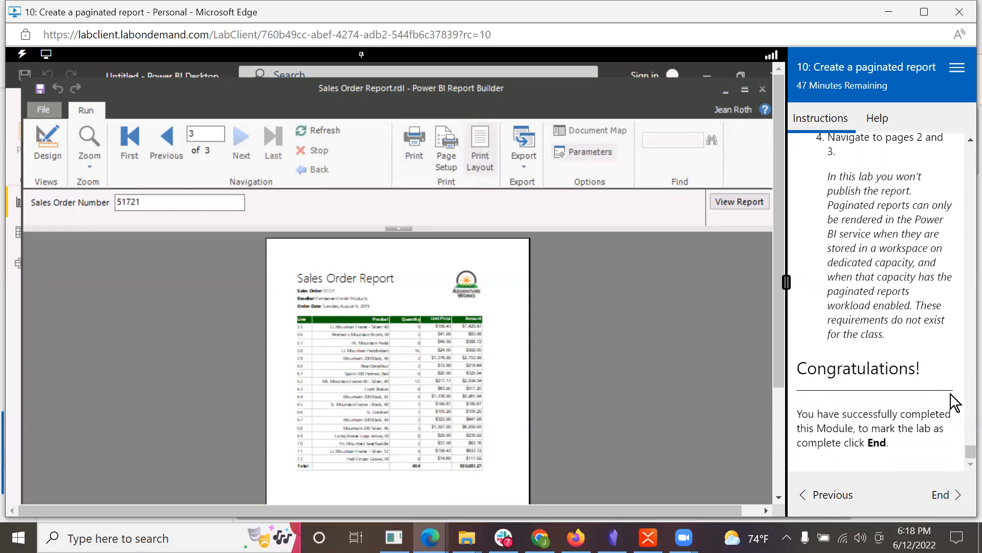